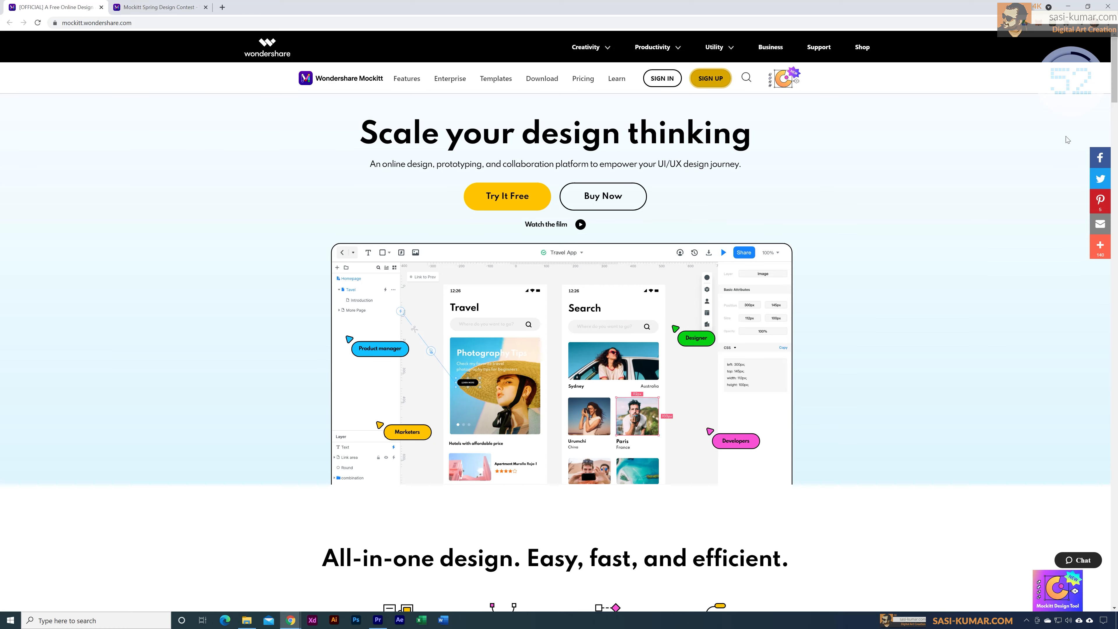
Step: Look through the Wondershare Mockitt home page, including its all-in-one design and Prototype sections
scroll(1067, 139, "down", 5)
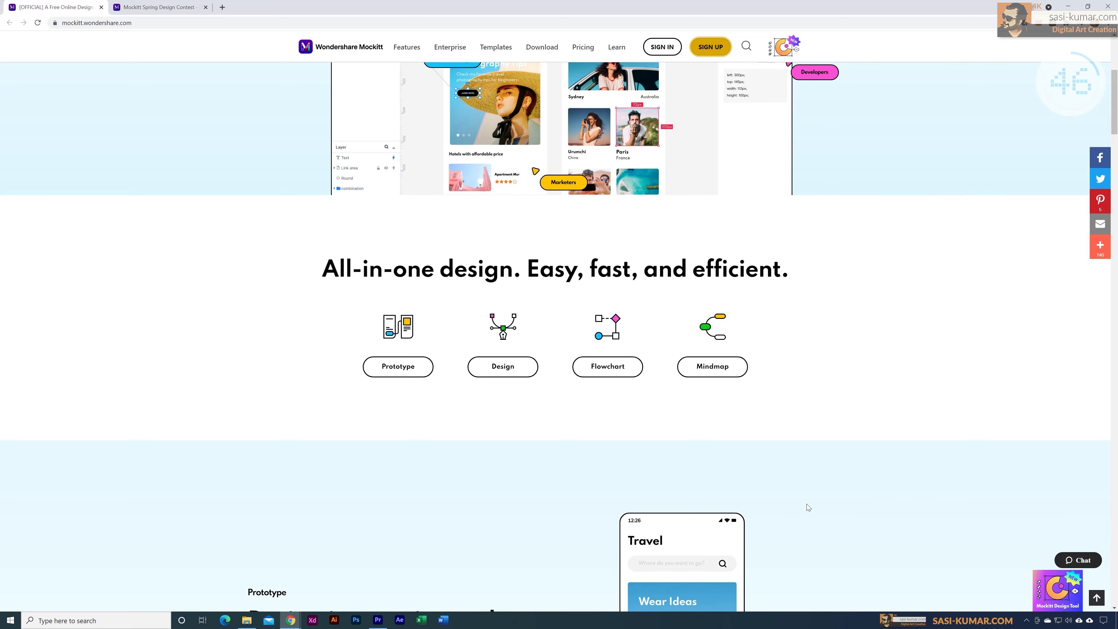
scroll(1115, 139, "down", 6)
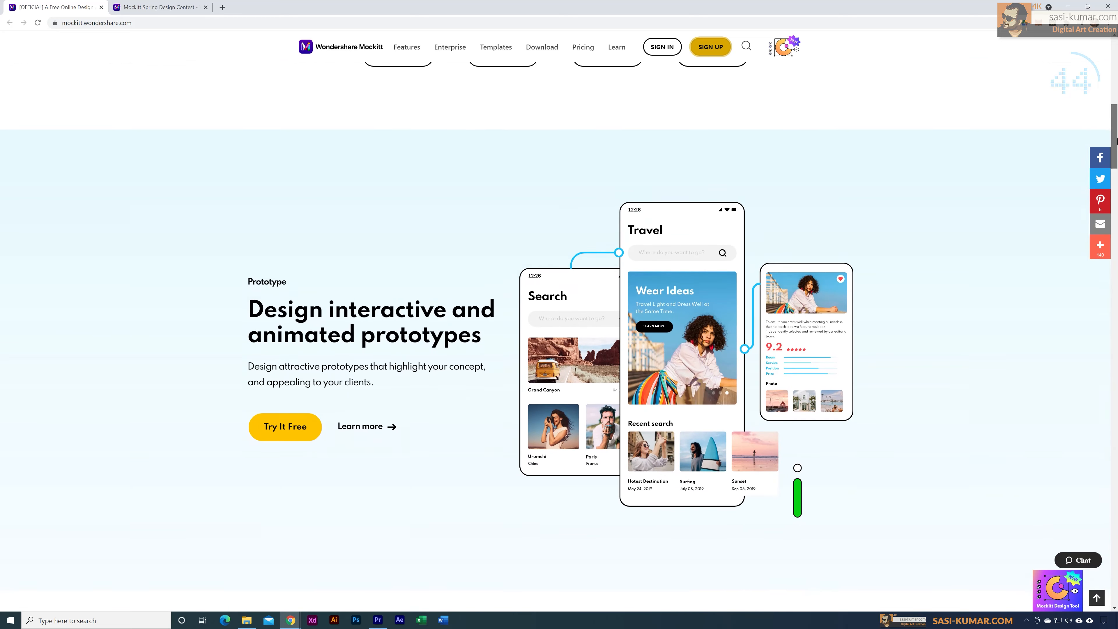
left_click_drag(1117, 141, 1117, 148)
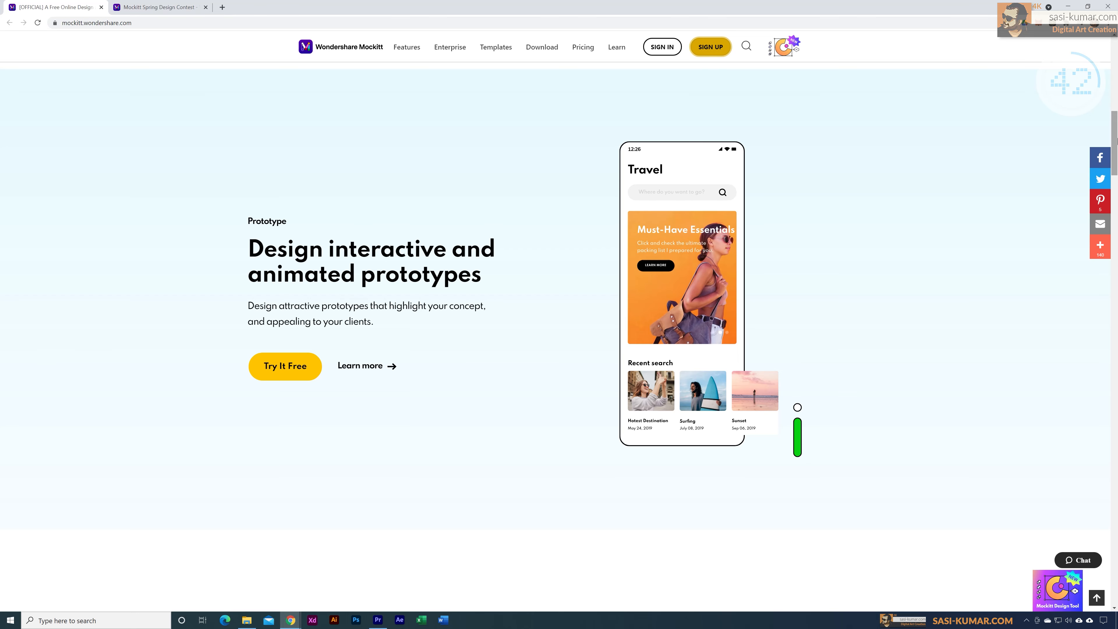
left_click_drag(1116, 140, 1115, 176)
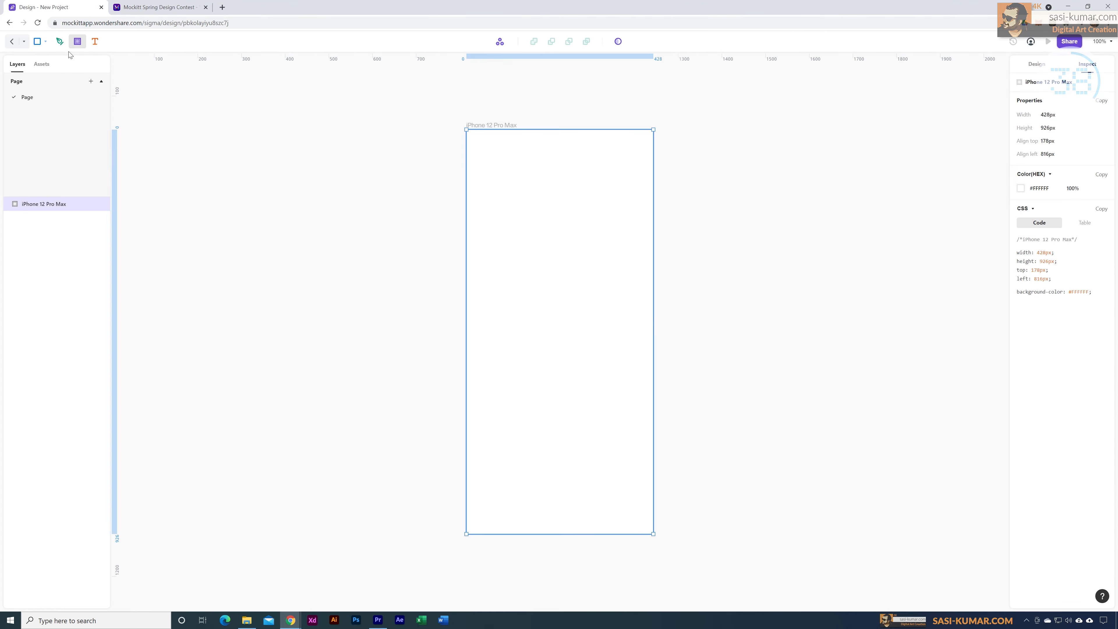
Step: Draw a closed curved path of about 297 by 298 px inside the iPhone 12 Pro Max frame with the Pen tool
left_click(492, 255)
left_click_drag(558, 214, 582, 236)
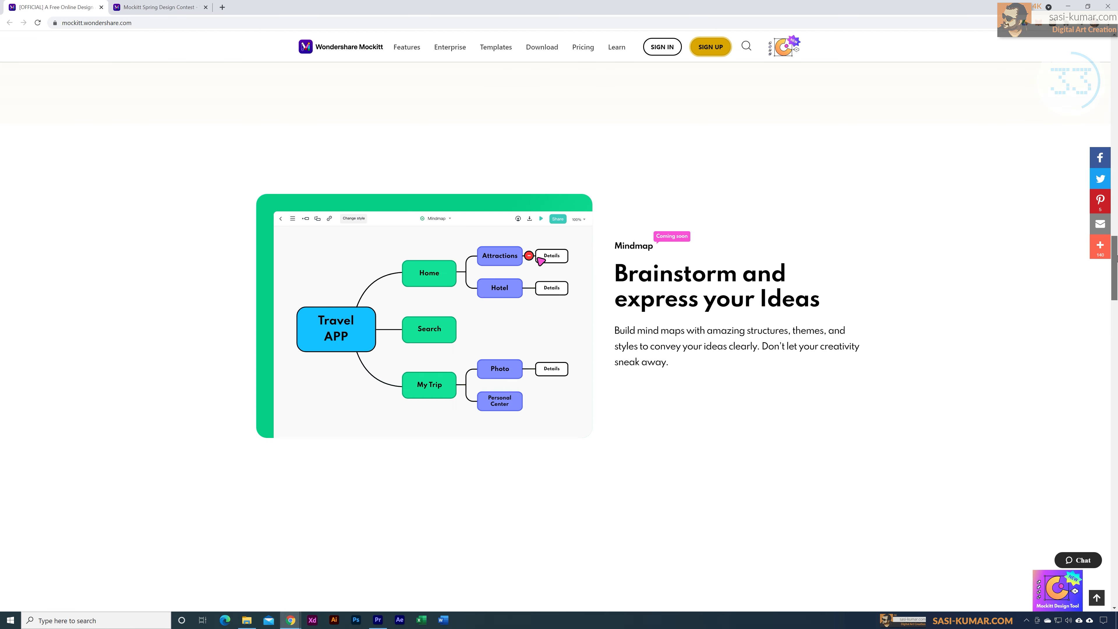
Step: Open the Spotify App Redesign template from the template gallery, save it to the dashboard and open it for editing
left_click_drag(1116, 259, 1113, 55)
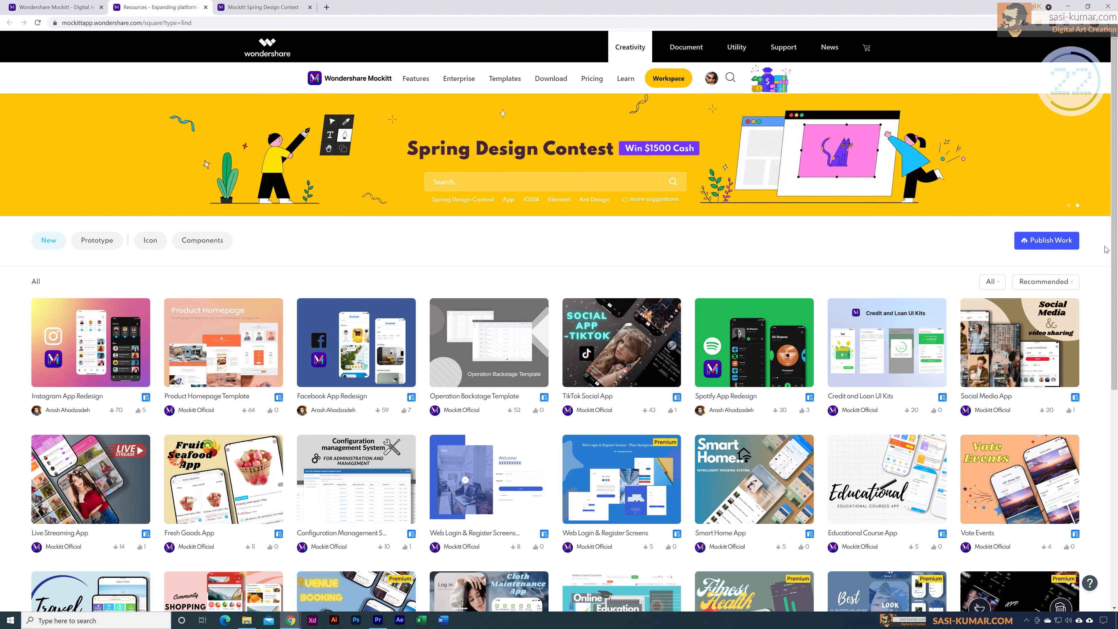
left_click_drag(1114, 163, 1116, 196)
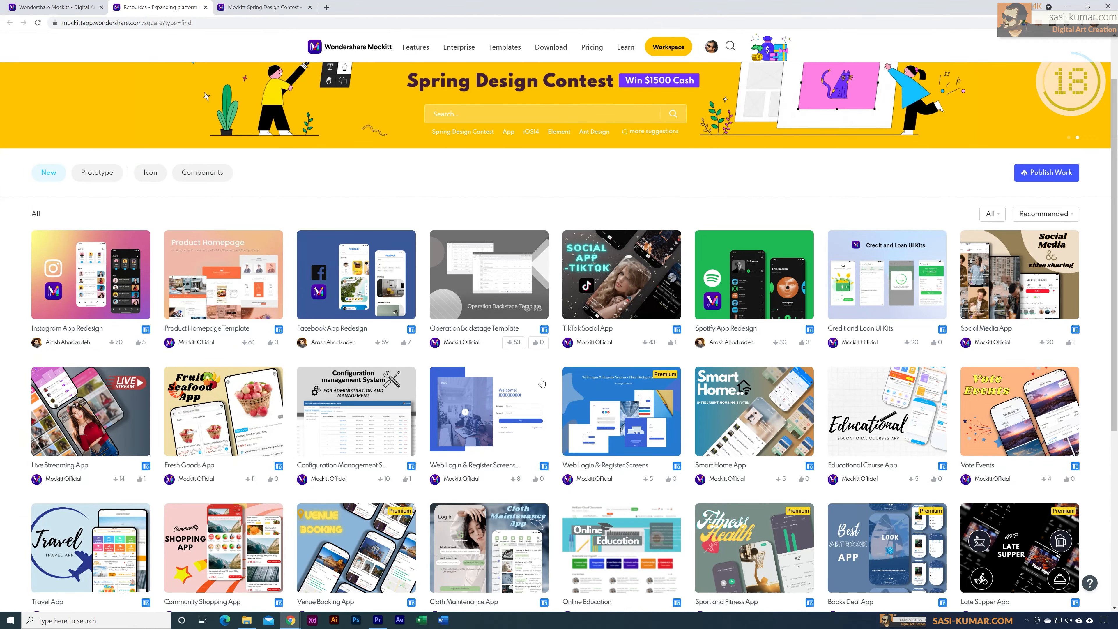
left_click(753, 269)
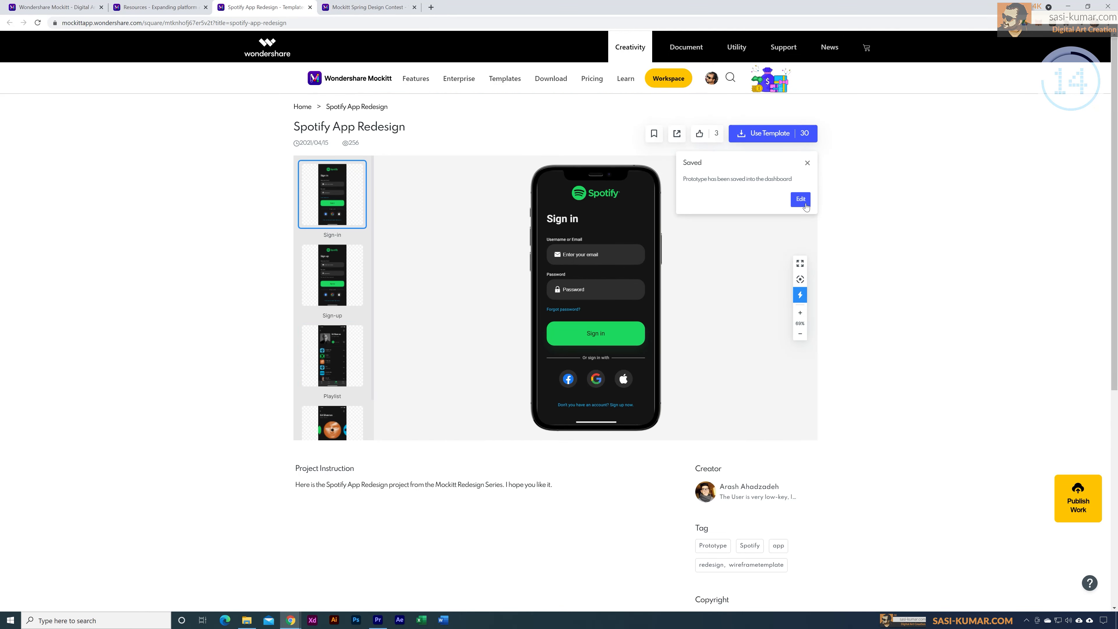
left_click(799, 199)
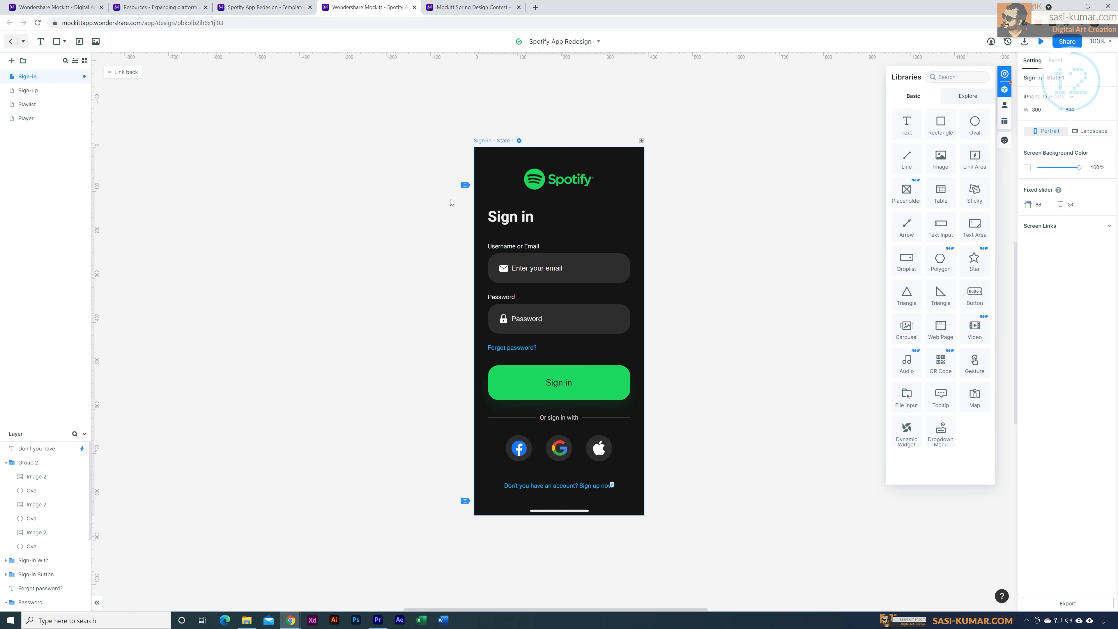
Step: Examine the social login icons, password field and email field of the Sign-in screen by selecting each one
left_click(561, 452)
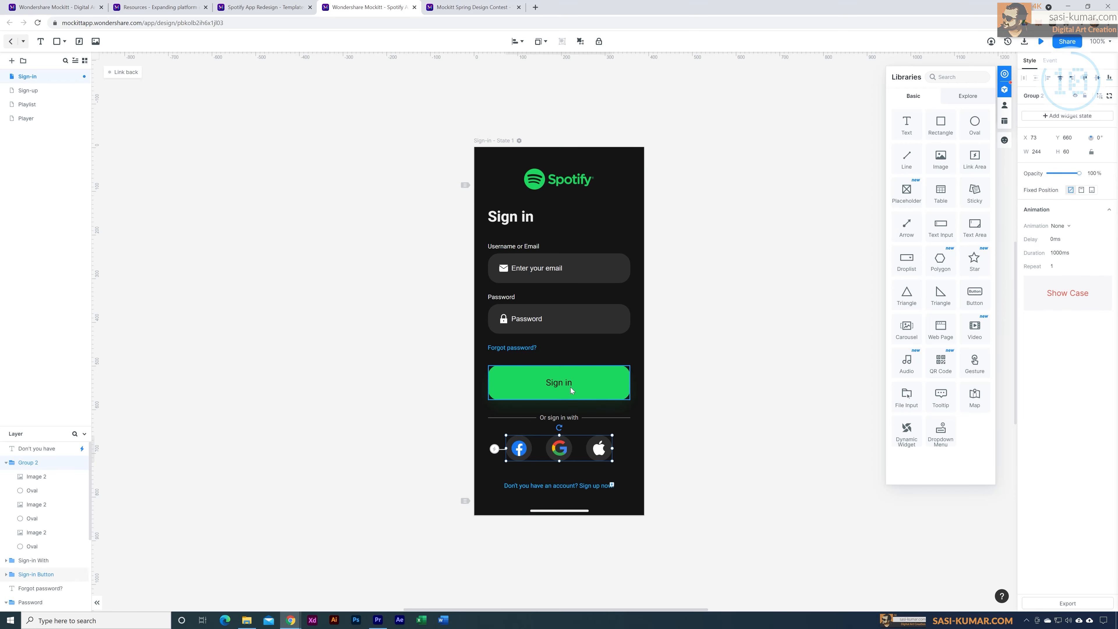
left_click(561, 320)
left_click(577, 273)
left_click(791, 271)
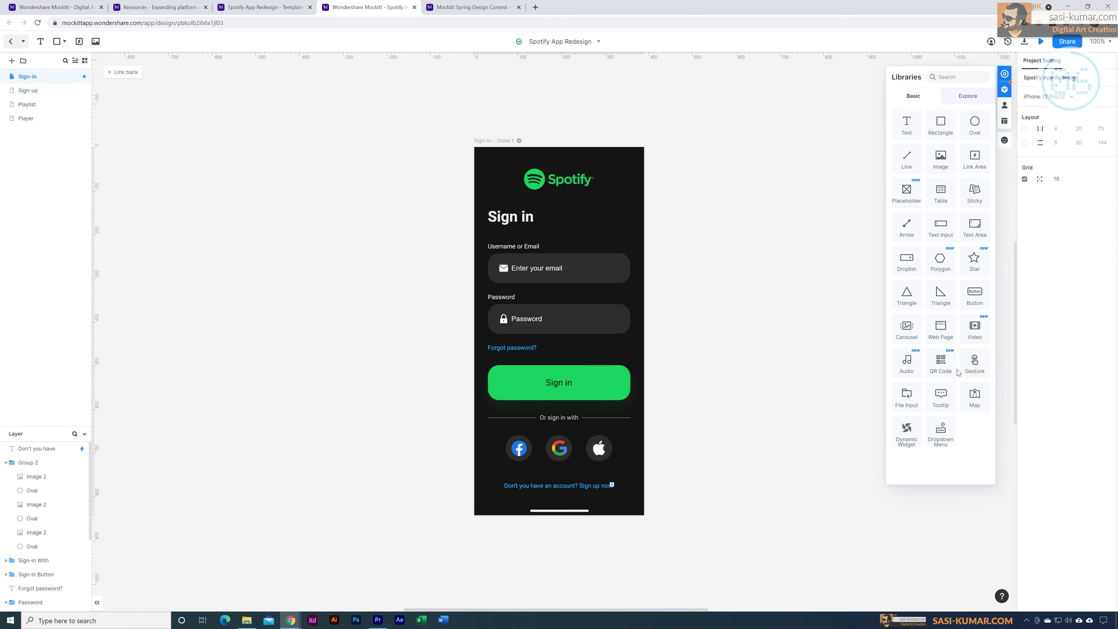
Step: Place a 200 by 120 image element over the logo on the Sign-in screen and choose the library as its picture source
left_click_drag(631, 194, 610, 207)
left_click_drag(615, 203, 574, 169)
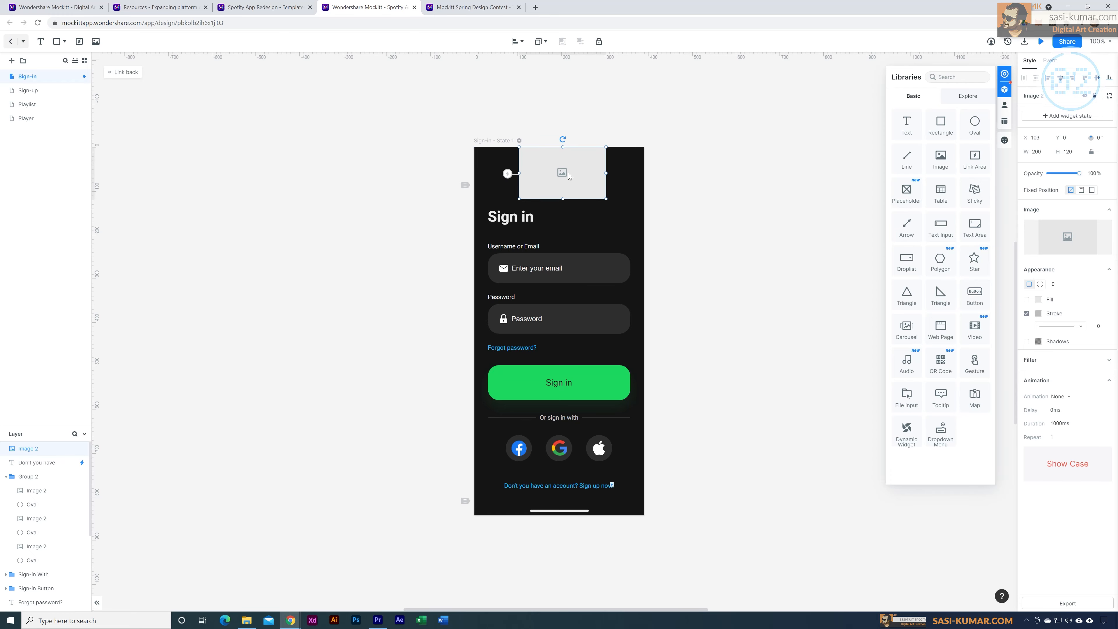
mouse_move(1062, 245)
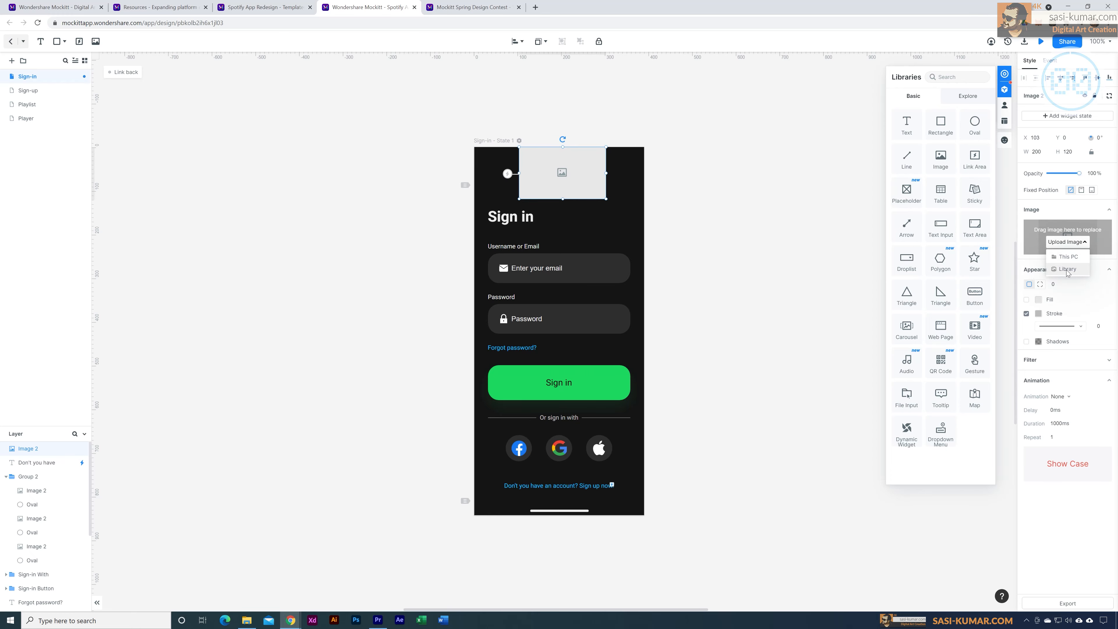
left_click(1066, 268)
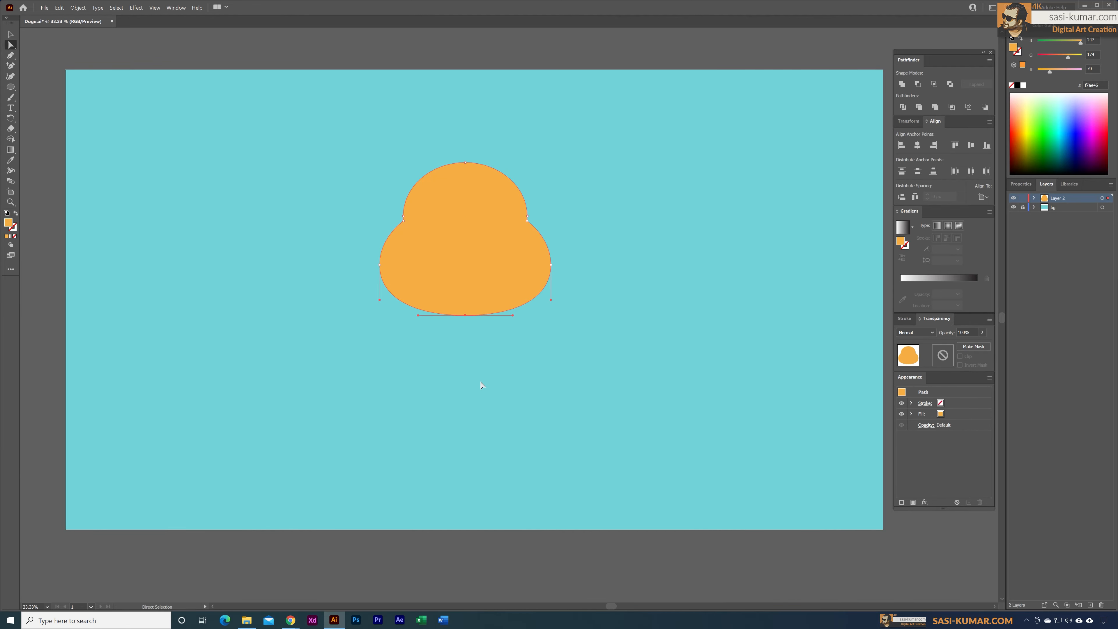
Step: In Illustrator, merge two orange ellipses into the dog's head and smooth the corners where they join
key("ctrl+equal")
key("ctrl+equal")
key("ctrl+equal")
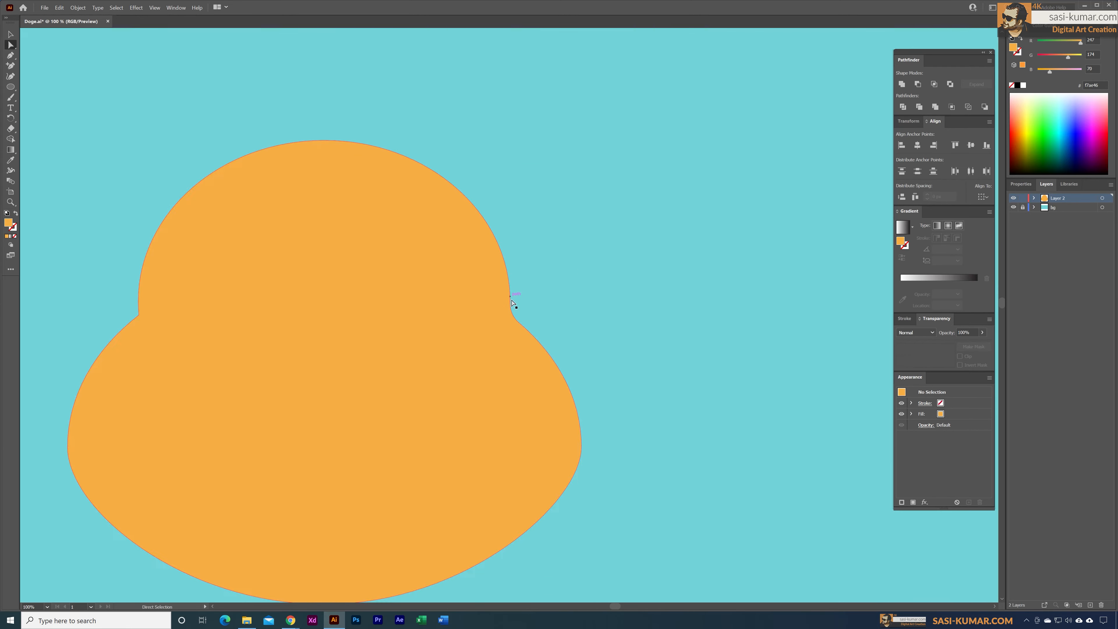
key("ctrl+equal")
key("ctrl+equal")
left_click(10, 269)
left_click(543, 243)
key("ctrl+minus")
key("ctrl+minus")
key("ctrl+minus")
key("ctrl+minus")
key("ctrl+minus")
key("ctrl+minus")
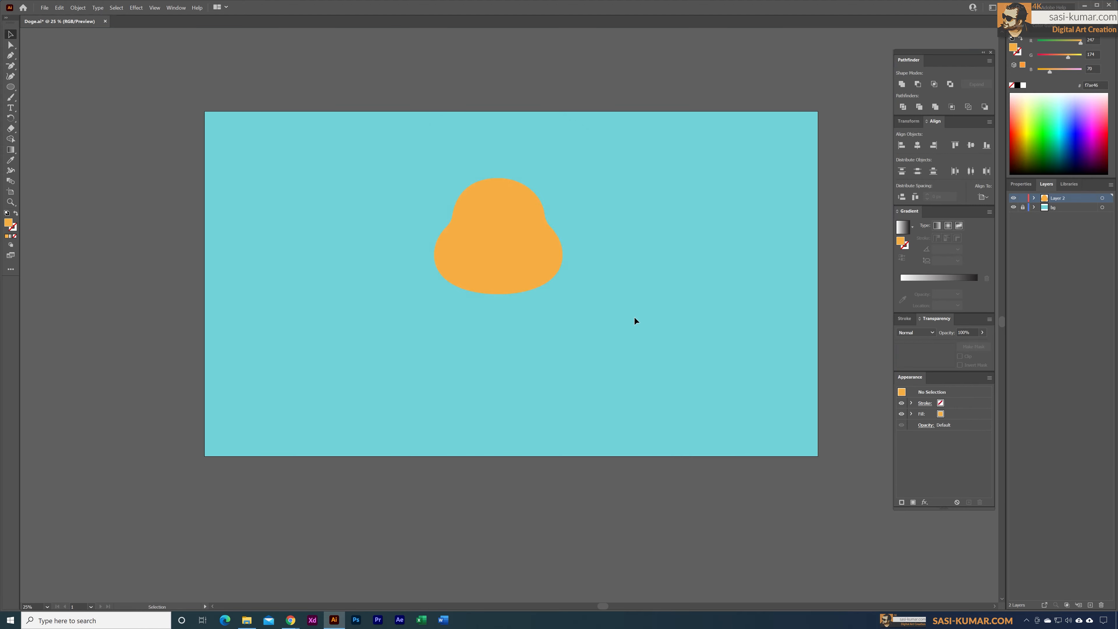
Step: Reposition the dog's head and place a larger body ellipse behind it
key("v")
left_click(10, 35)
left_click_drag(503, 220, 519, 158)
key("ctrl+equal")
key("ctrl+shift+bracketleft")
left_click(532, 337)
left_click(514, 290)
Step: Cover the lower part of the body ellipse with a darker orange rectangle
key("m")
left_click_drag(419, 209, 541, 288)
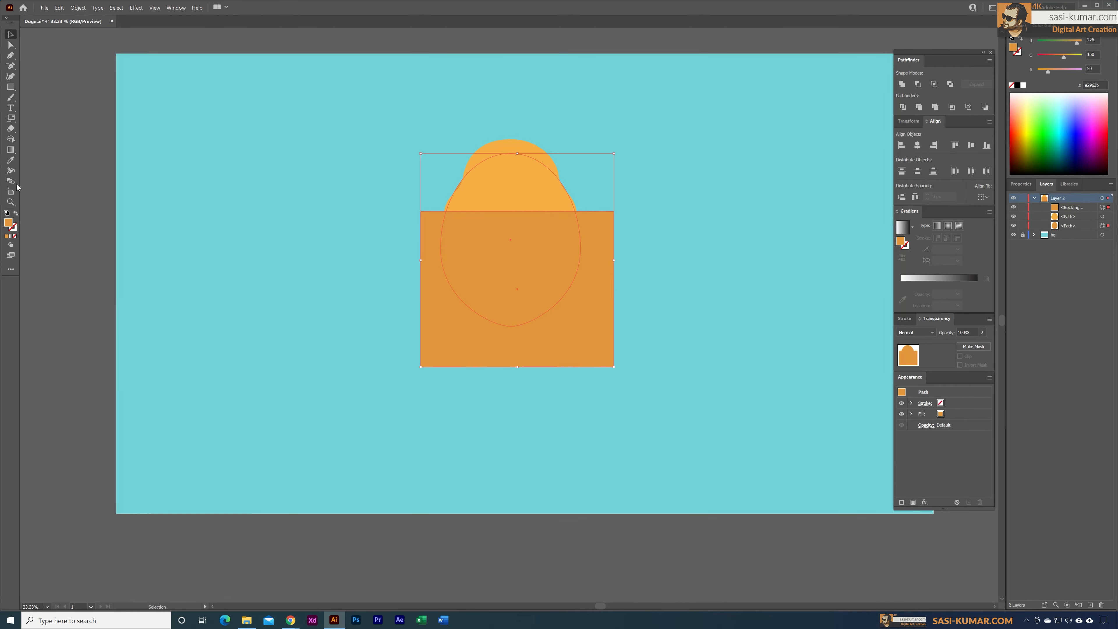
right_click(521, 182)
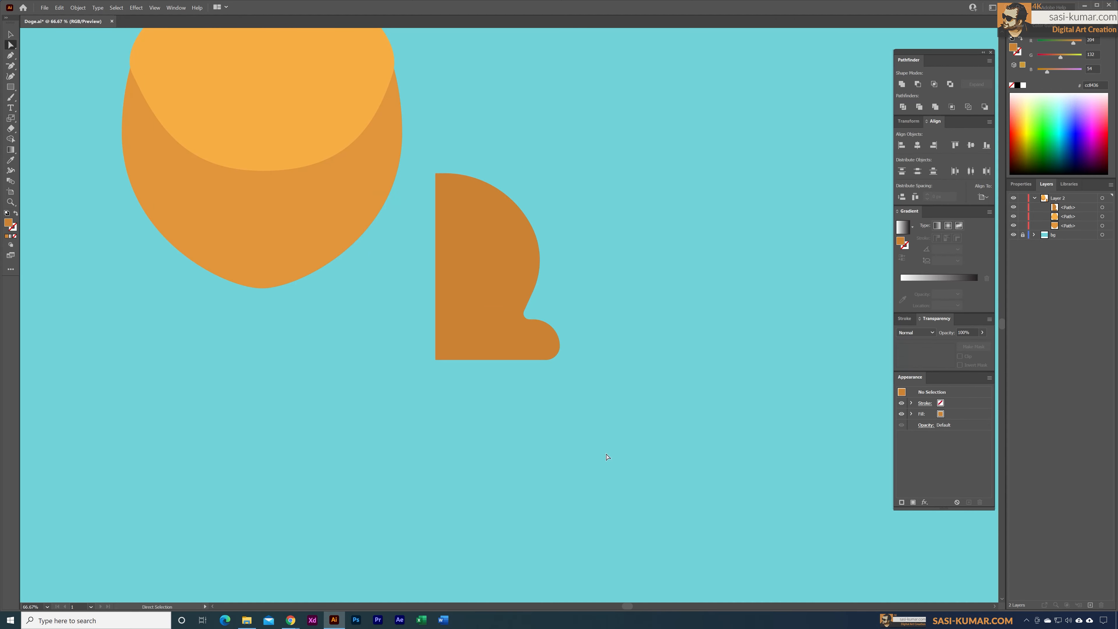
Step: Move the brown hind leg beneath the body and send it to the back
key("ctrl+minus")
left_click_drag(441, 431, 467, 407)
key("ctrl+shift+bracketleft")
left_click(402, 417)
Step: Unite two orange rectangles into an L-shaped front leg and narrow its upright part
left_click_drag(525, 209, 621, 420)
left_click_drag(525, 374, 676, 420)
left_click(902, 84)
left_click_drag(622, 373, 600, 374)
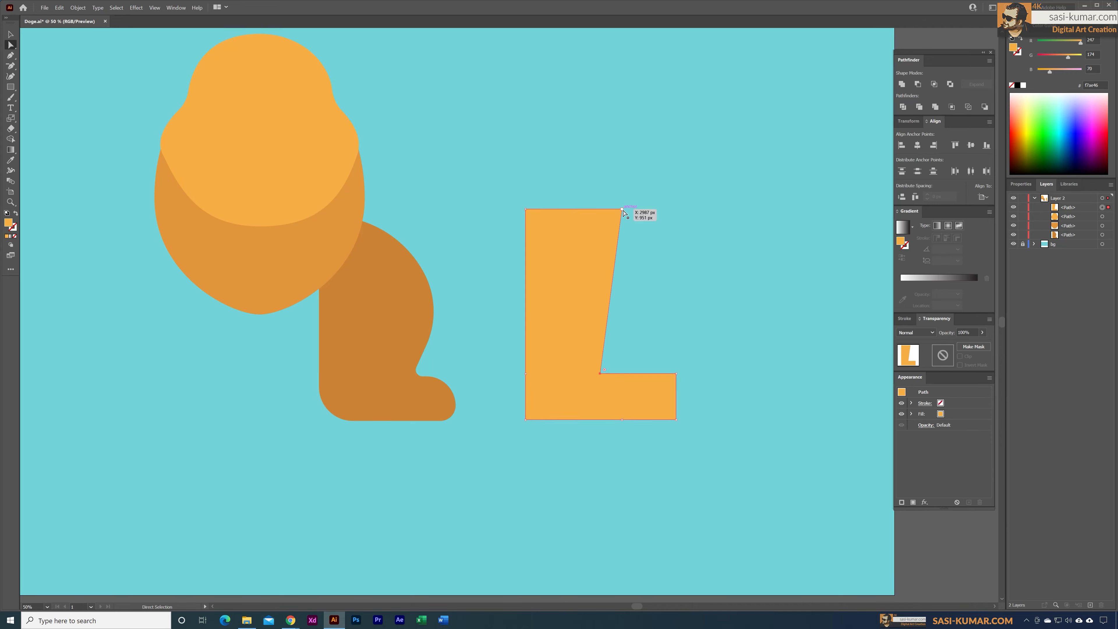
left_click_drag(603, 211, 601, 209)
Step: Add an anchor point to the front leg's inner edge, bow that edge outward and round the paw's corners
key("plus")
left_click(600, 269)
key("a")
left_click_drag(600, 269, 658, 269)
left_click_drag(647, 271, 545, 287)
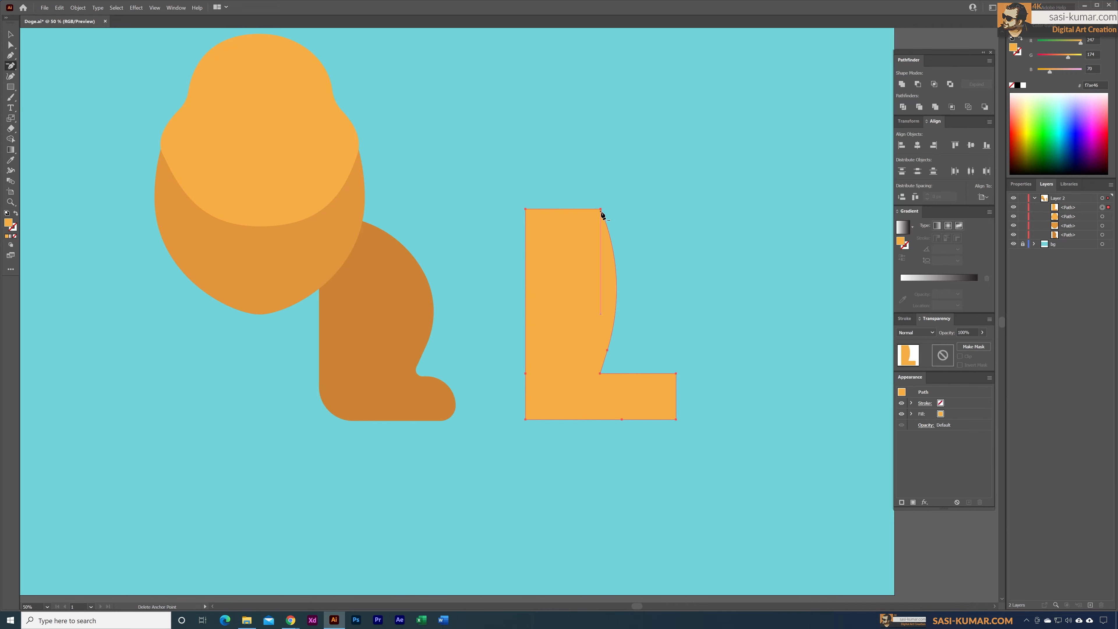
left_click_drag(644, 393, 639, 399)
Step: Move the front leg under the body and arrange it behind the body shape
key("v")
left_click_drag(578, 287, 322, 292)
key("ctrl+bracketleft")
key("ctrl+bracketleft")
Step: Reflect a copy of the hind and front legs across the vertical axis and place it on the body's other side
key("o")
key("Return")
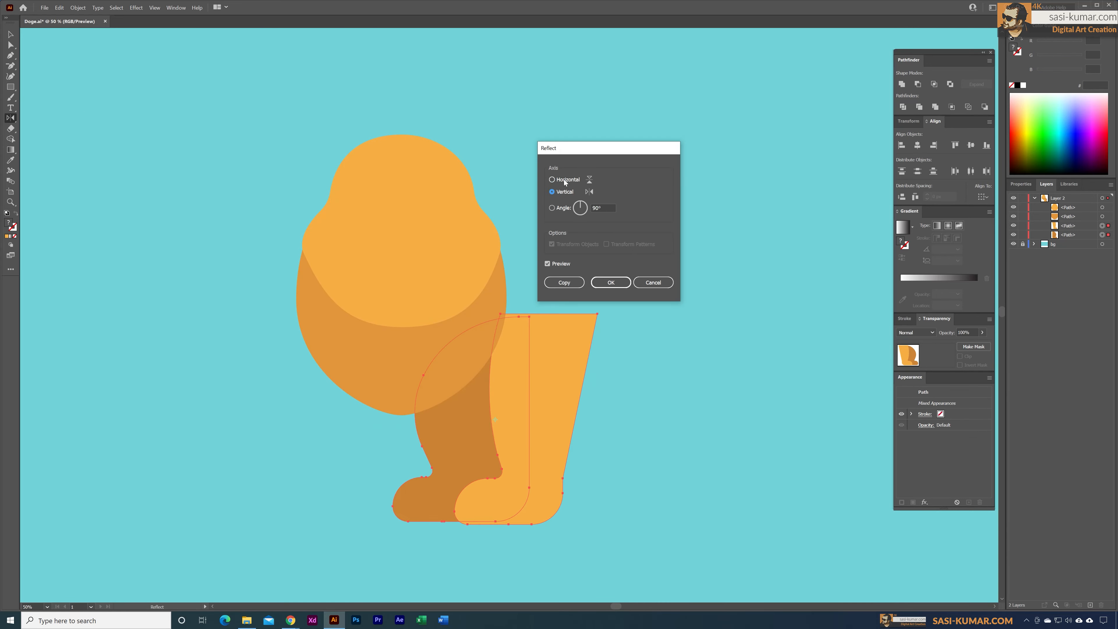
left_click(565, 282)
mouse_move(550, 418)
left_mouse_down()
mouse_move(376, 419)
mouse_move(401, 488)
left_mouse_up()
Step: Fit a rounded belly shape between the front legs and fill it with the hind legs' brown
left_click_drag(506, 348, 475, 375)
key("i")
left_click(523, 396)
left_click(712, 452)
left_click(267, 464)
left_click_drag(506, 415, 431, 419)
left_click(114, 163)
Step: Build a brown ear starting from a circle, place it behind the head and mirror it to the other side
key("l")
left_click_drag(559, 142, 631, 213)
left_click_drag(595, 177, 514, 236)
key("ctrl+bracketleft")
key("o")
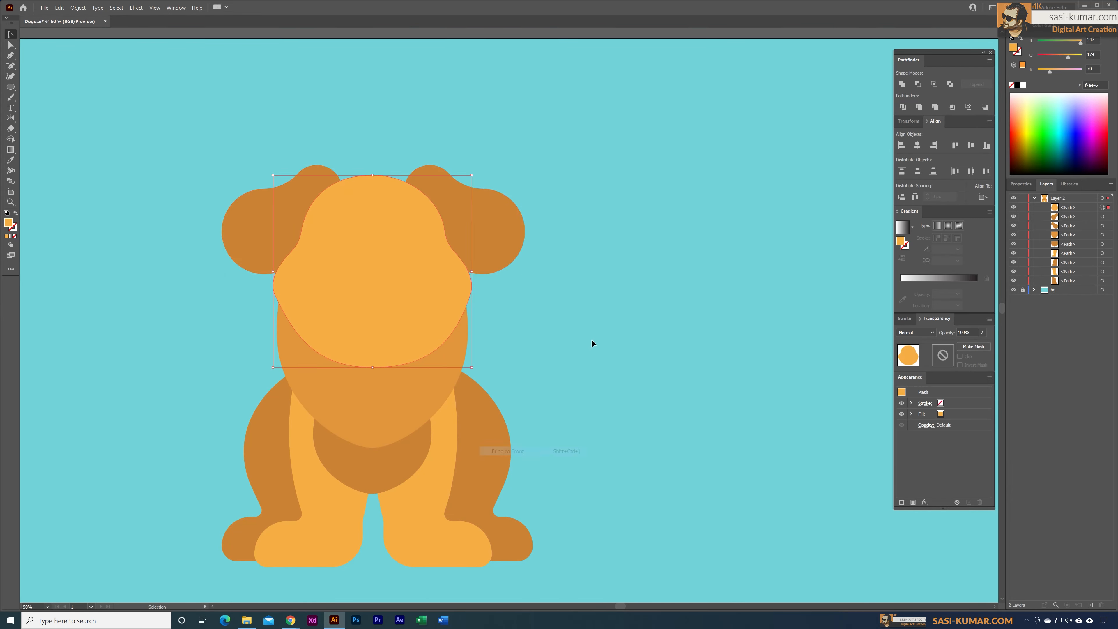
Step: Draw a near-black oval nose in the middle of the dog's face and reshape it slightly
left_click_drag(372, 275, 372, 316)
left_click(591, 285)
key("ctrl+equal")
key("l")
left_click_drag(400, 210, 459, 252)
double_click(9, 223)
left_click(239, 294)
left_click(432, 205)
left_click(227, 440)
Step: Draw a dark mouth below the nose and shape its upper edge with mirrored cheek shapes in the head's orange
left_click_drag(368, 258, 496, 336)
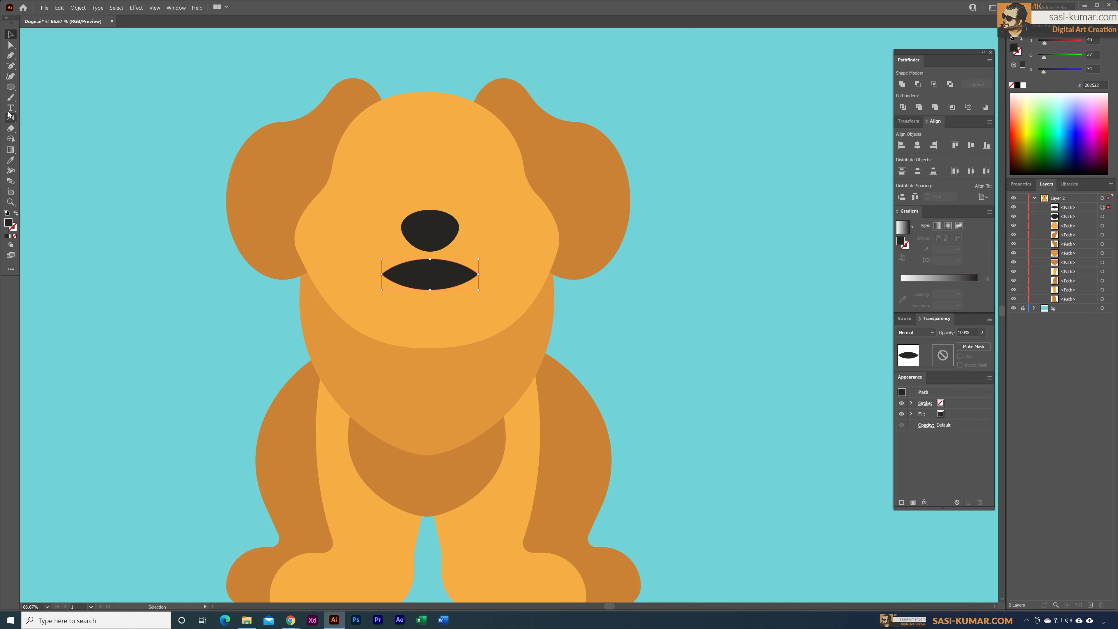
key("p")
left_click(428, 251)
left_click_drag(473, 281, 496, 277)
left_click(506, 238)
key("i")
left_click(493, 211)
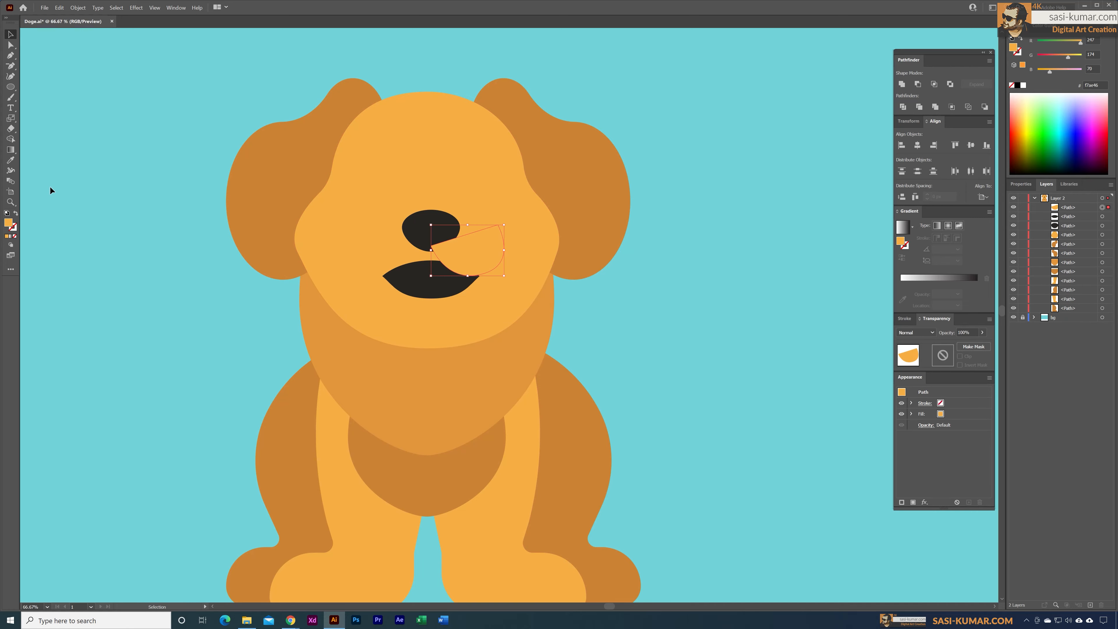
key("o")
left_click_drag(431, 261, 431, 251)
Step: Draw a dark curved smile line at one corner of the mouth and mirror it to the other corner
key("p")
left_click(616, 232)
left_click(682, 211)
mouse_move(653, 261)
left_mouse_down()
mouse_move(677, 260)
mouse_move(501, 256)
left_mouse_up()
left_click(1021, 184)
key("o")
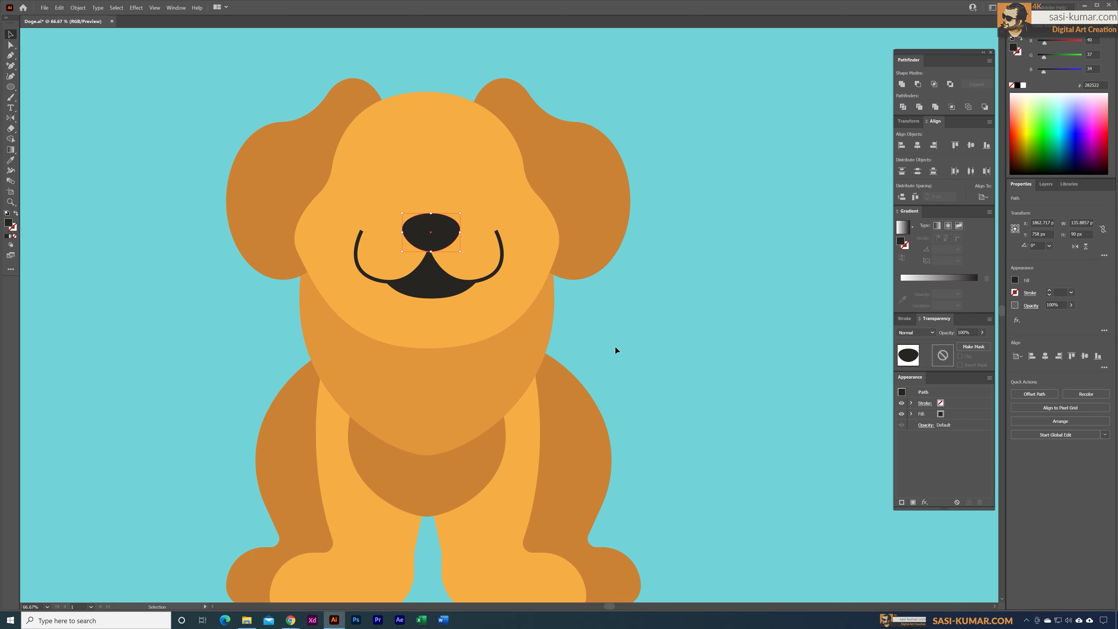
Step: Draw a near-black upright oval as the dog's open eye
key("l")
left_click_drag(369, 165, 392, 201)
key("ctrl+equal")
key("ctrl+equal")
Step: Draw the winking eye from two joined curved strokes, 8 pt thick, without a fill
key("p")
left_click_drag(523, 211, 554, 213)
key("shift+x")
key("ctrl+minus")
key("ctrl+minus")
key("ctrl+minus")
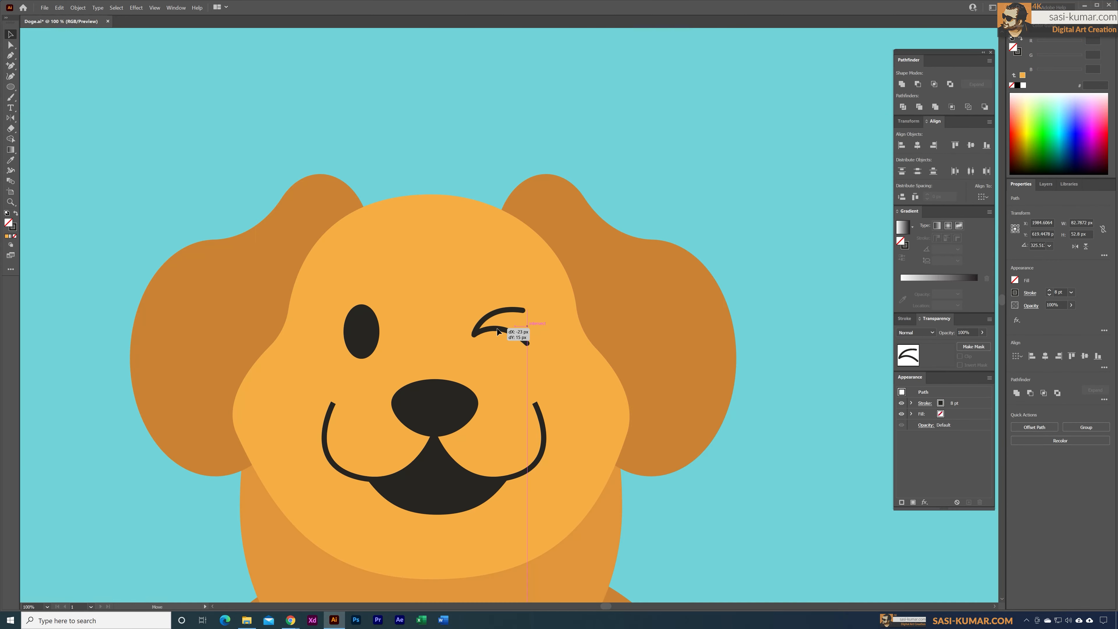
key("ctrl+minus")
key("ctrl+minus")
key("ctrl+minus")
Step: Draw an ellipse for the tongue inside the mouth and fill it with pink #c9285a
left_click_drag(328, 192, 556, 317)
scroll(454, 304, "up", 3)
key("l")
left_click_drag(692, 284, 865, 426)
double_click(9, 223)
Step: Add white oval highlights to the nose and the open eye
left_click_drag(397, 206, 452, 220)
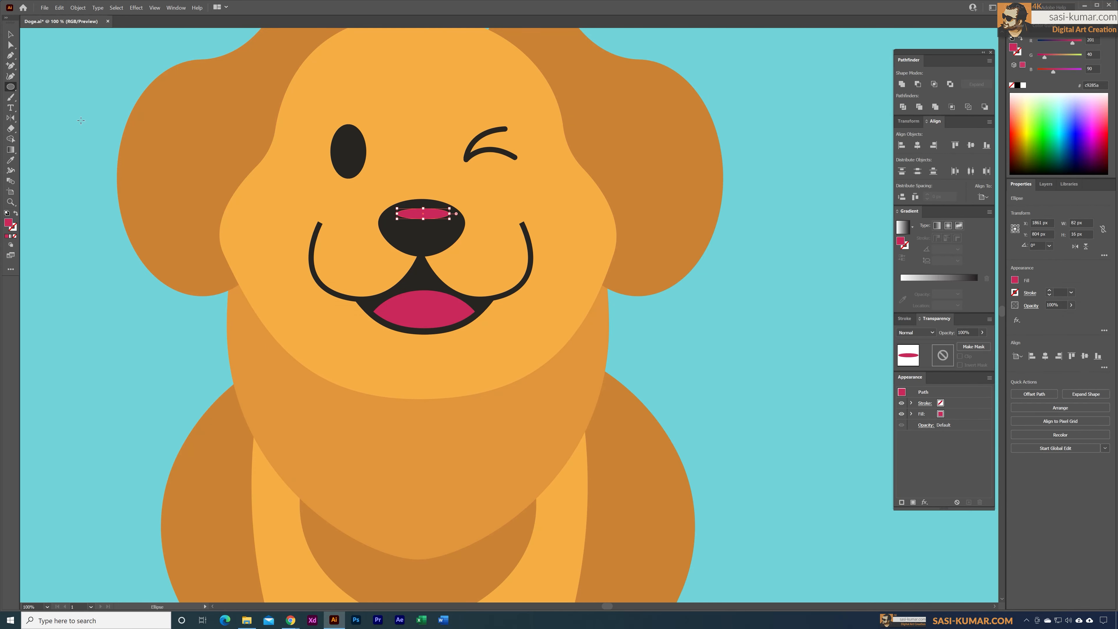
left_click(1023, 85)
left_click_drag(348, 139, 356, 150)
Step: Rotate the dog's whole head, including ears and face, so that it tilts to one side
key("ctrl+minus")
key("ctrl+minus")
key("ctrl+minus")
mouse_move(590, 187)
left_mouse_down()
mouse_move(297, 274)
mouse_move(560, 173)
left_mouse_up()
left_click(672, 301)
key("ctrl+minus")
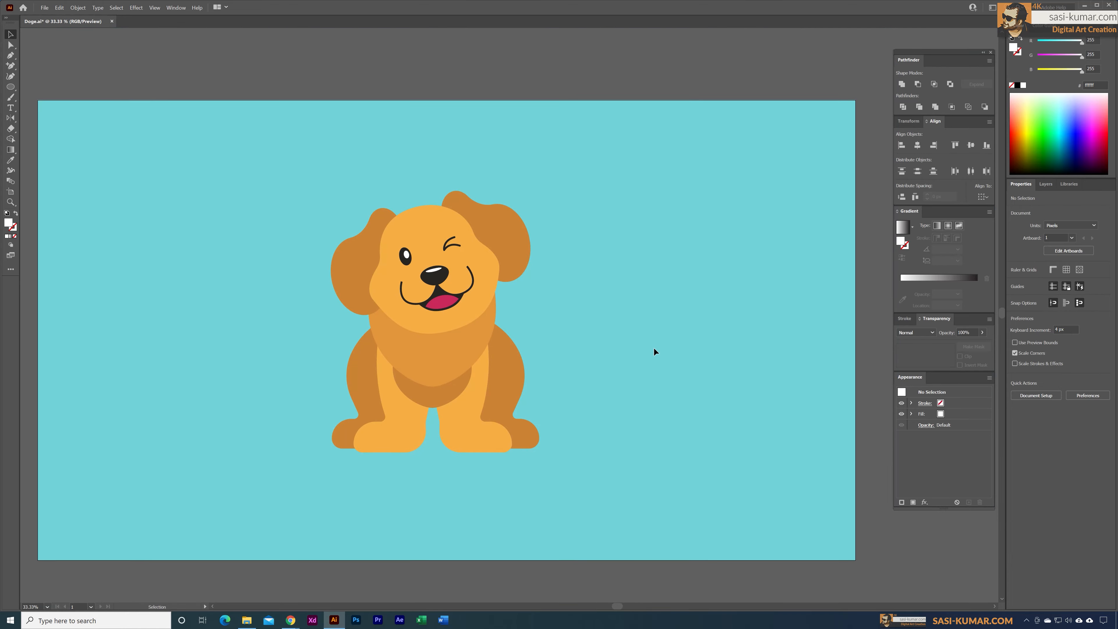
Step: Subtract one overlapping shape from another with Minus Front, place the piece on the dog's body and sample a fur colour for it
left_click_drag(435, 172, 670, 312)
left_click_drag(690, 167, 656, 126)
left_click(917, 84)
left_click_drag(589, 320, 440, 396)
mouse_move(502, 365)
left_mouse_down()
mouse_move(486, 342)
mouse_move(442, 364)
left_mouse_up()
key("i")
left_click(388, 365)
Step: Refine the dark outlines around the dog's head and body
scroll(739, 307, "down", 1)
left_click(646, 302)
left_click_drag(363, 278, 370, 278)
left_click_drag(422, 198, 420, 204)
left_click(595, 303)
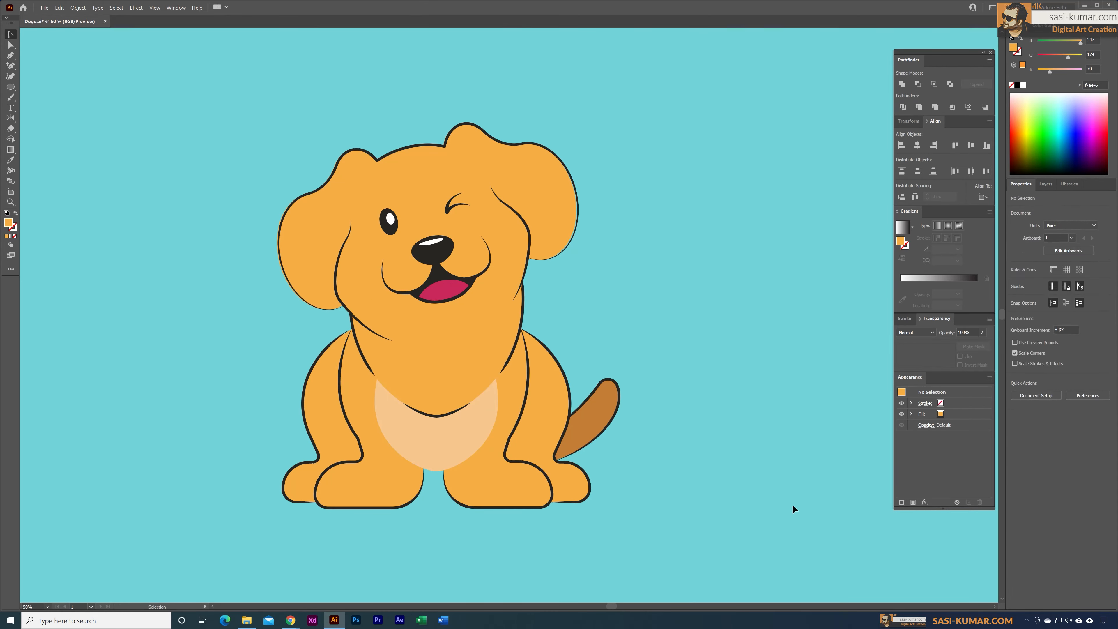
Step: Draw overlapping light peach #f7c88f circles over the body and trim them into a chest patch
left_click_drag(374, 337, 474, 387)
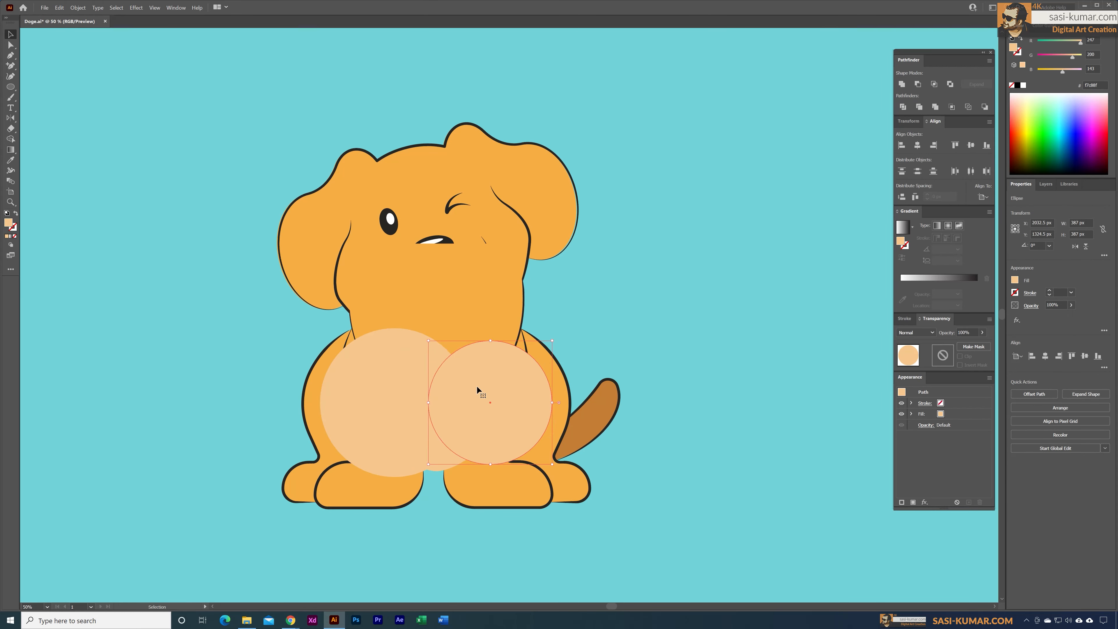
left_click(510, 341)
left_click(597, 317)
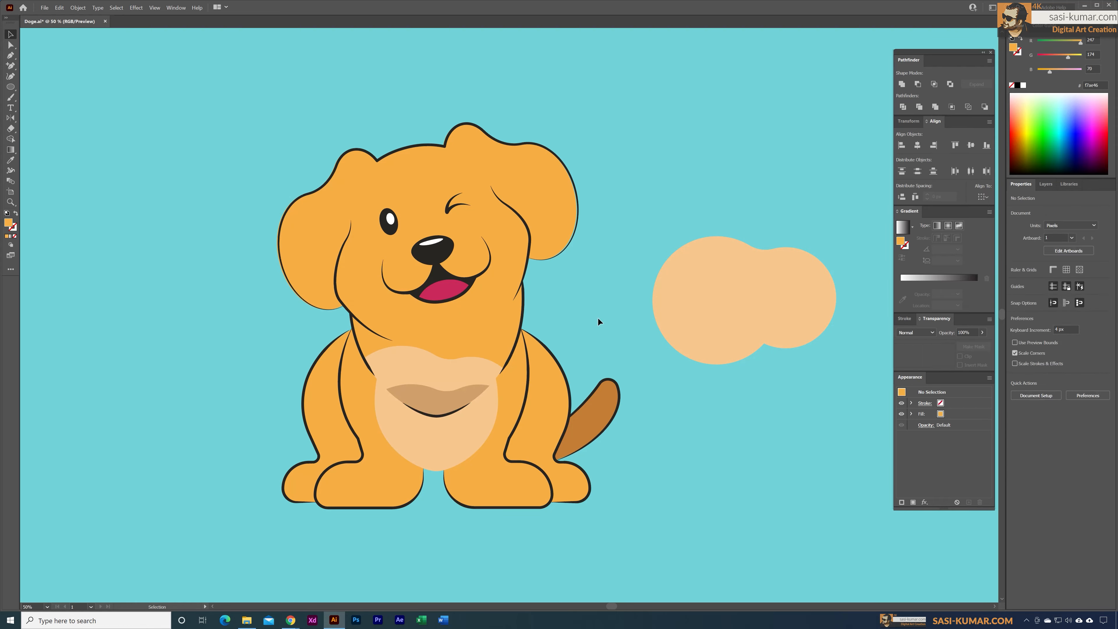
Step: Move the copied two-circle shape onto the chest shadow, trim the shadow with it and fill it with brown #c69b71
left_click_drag(743, 304, 435, 415)
double_click(8, 223)
key("a")
left_click(493, 348)
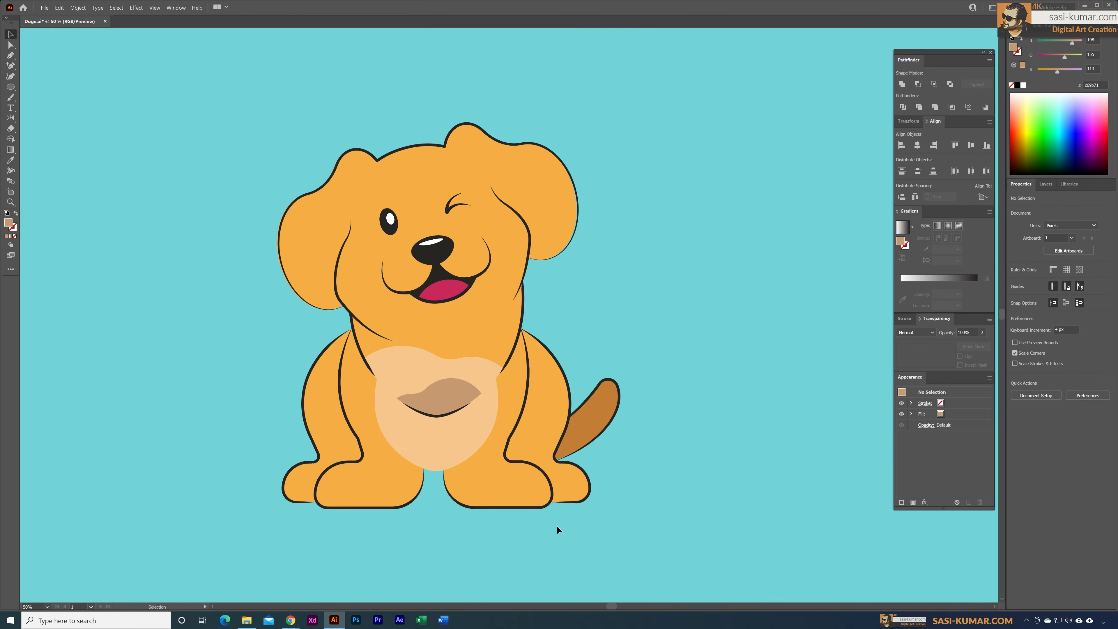
Step: Add darker orange shading shapes to the dog's legs and paws, sampling their colour from the artwork
left_click_drag(515, 388, 541, 471)
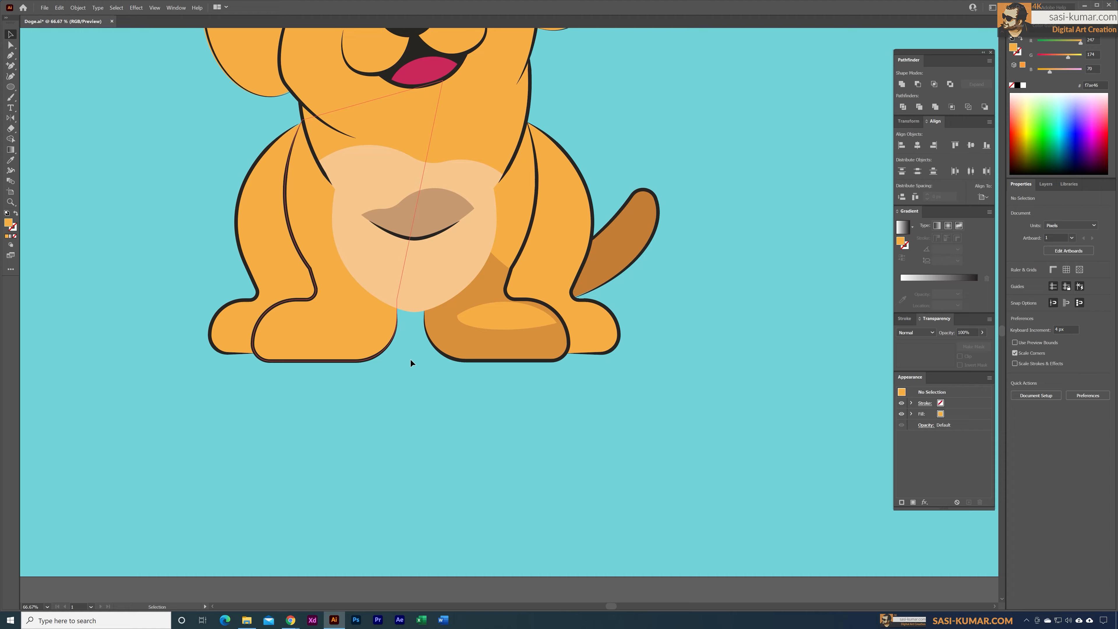
scroll(519, 273, "up", 3)
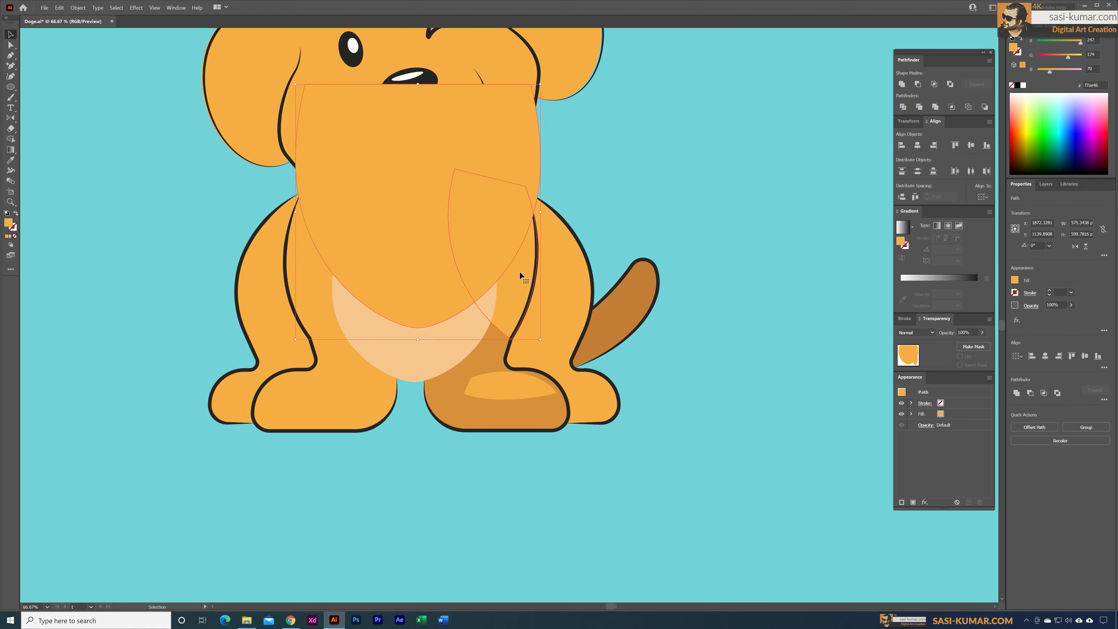
key("i")
left_click(439, 445)
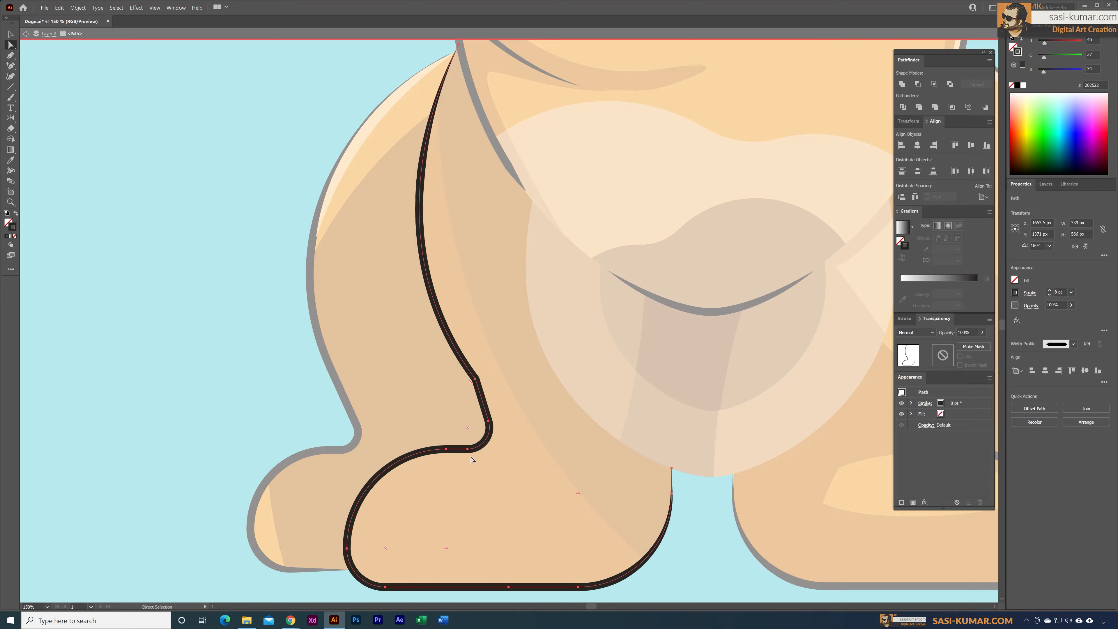
left_click_drag(468, 448, 538, 451)
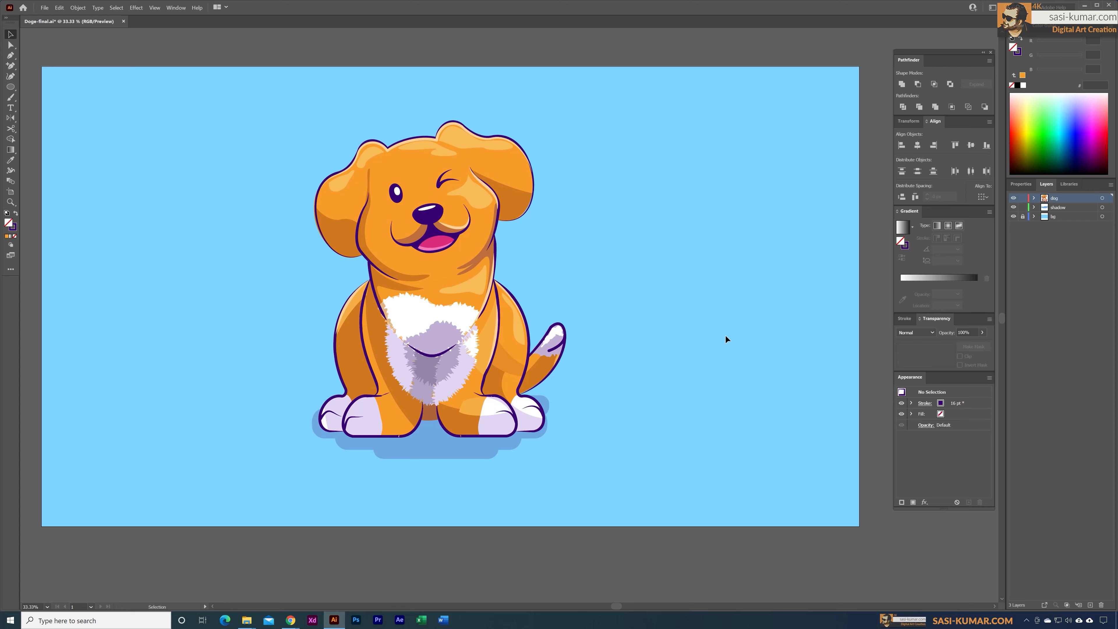
Step: Create a new document named Dog, 3840 x 2160 px landscape, with RGB colour and 72 ppi raster effects
left_click(44, 9)
left_click(48, 19)
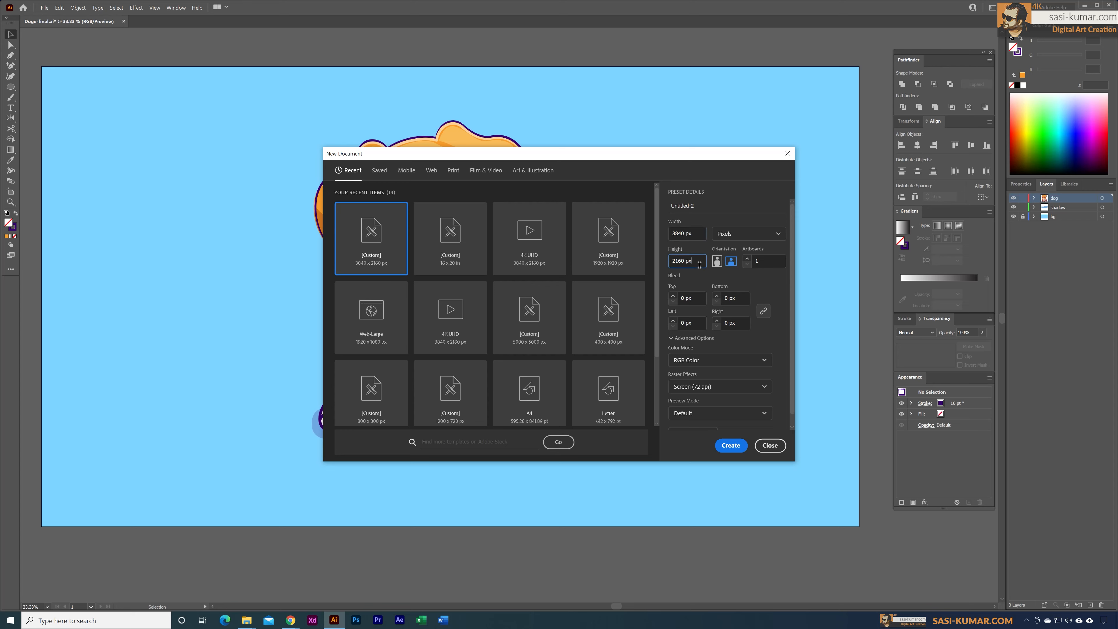
left_click(726, 368)
left_click(767, 387)
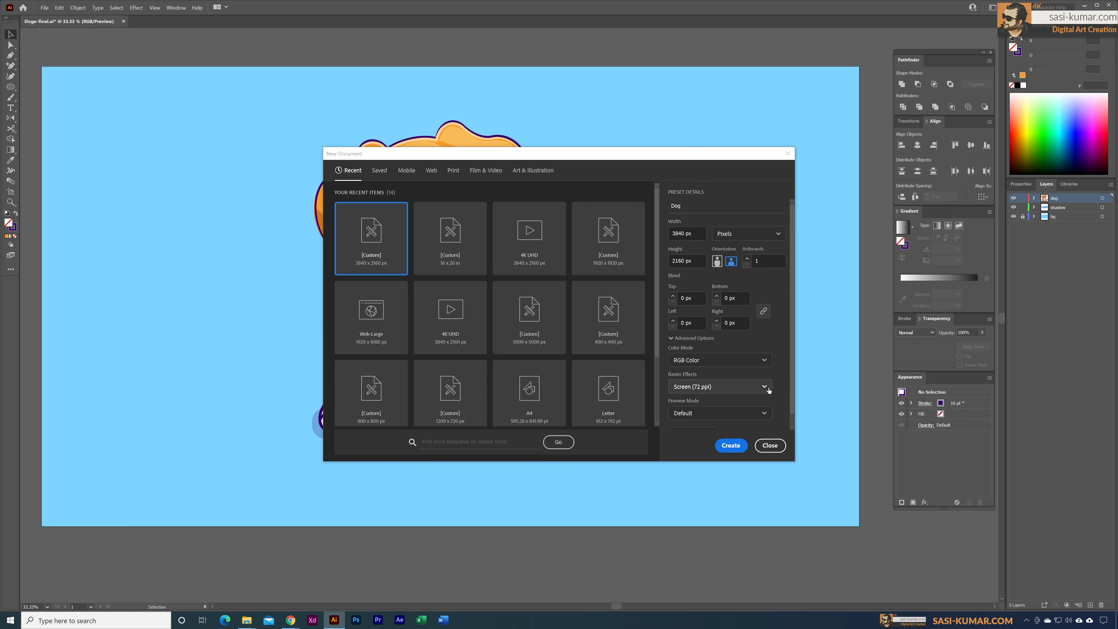
left_click(768, 390)
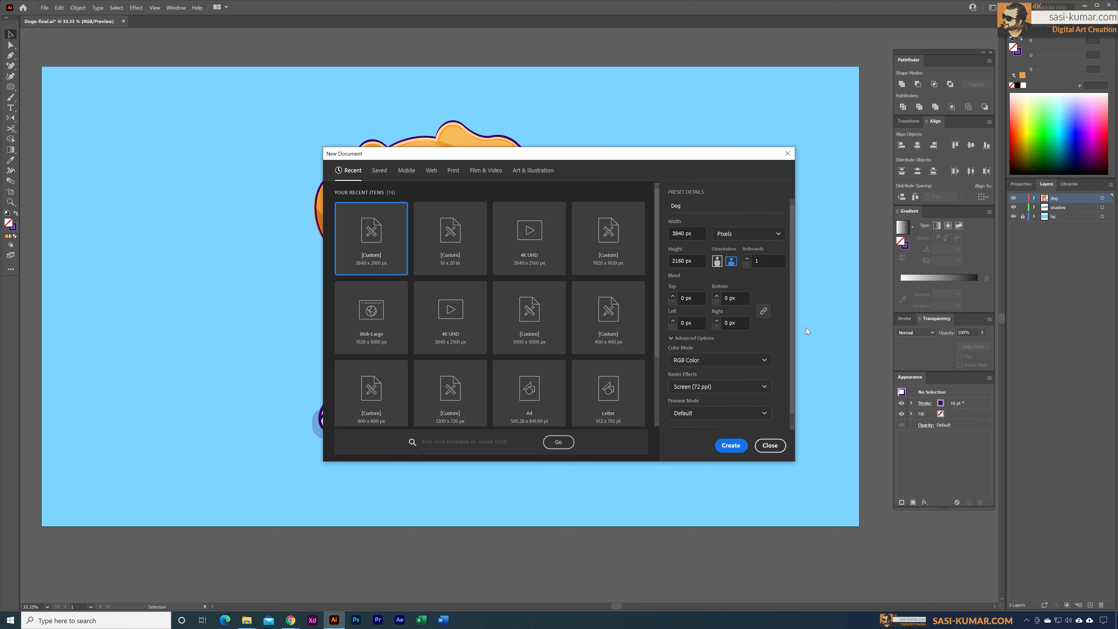
scroll(788, 356, "down", 1)
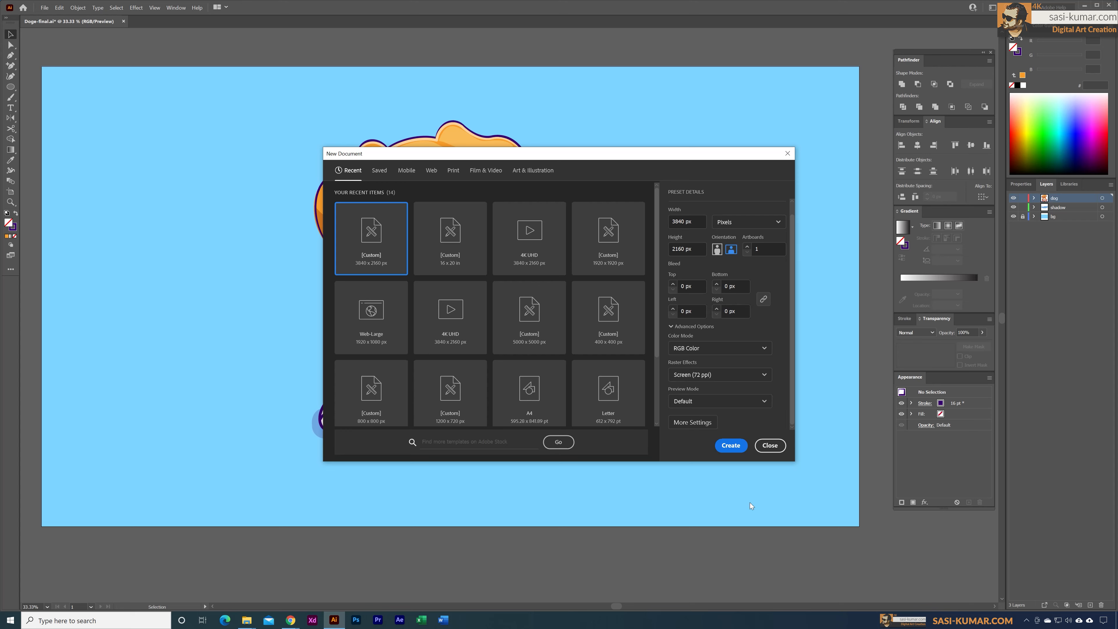
left_click(734, 446)
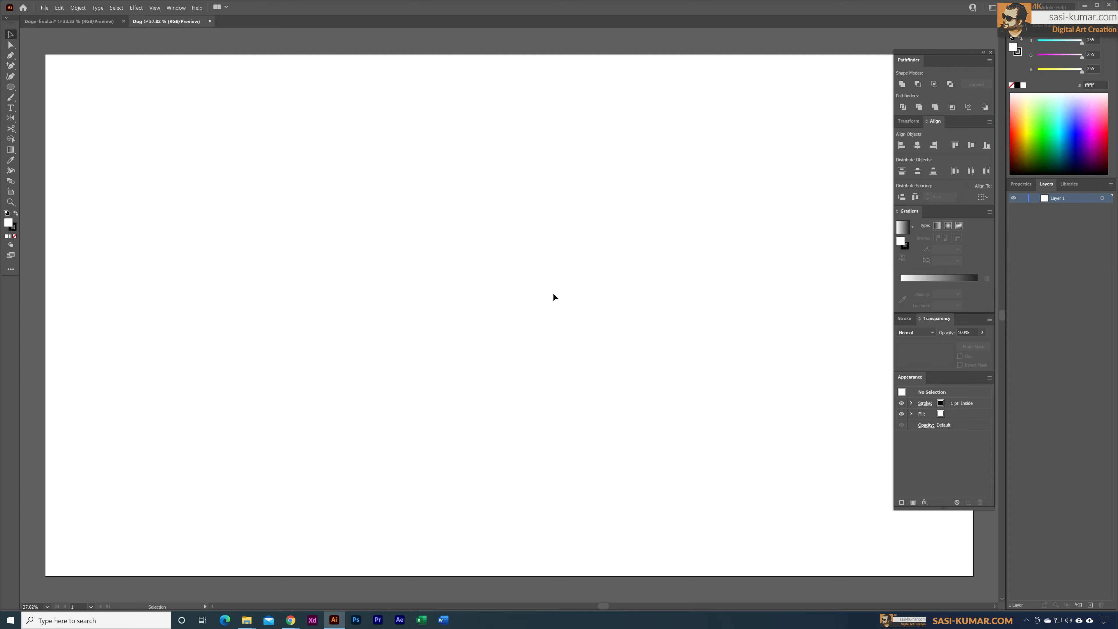
Step: Close the Doge-final.ai document and save its changes
key("ctrl+minus")
left_click_drag(591, 284, 550, 280)
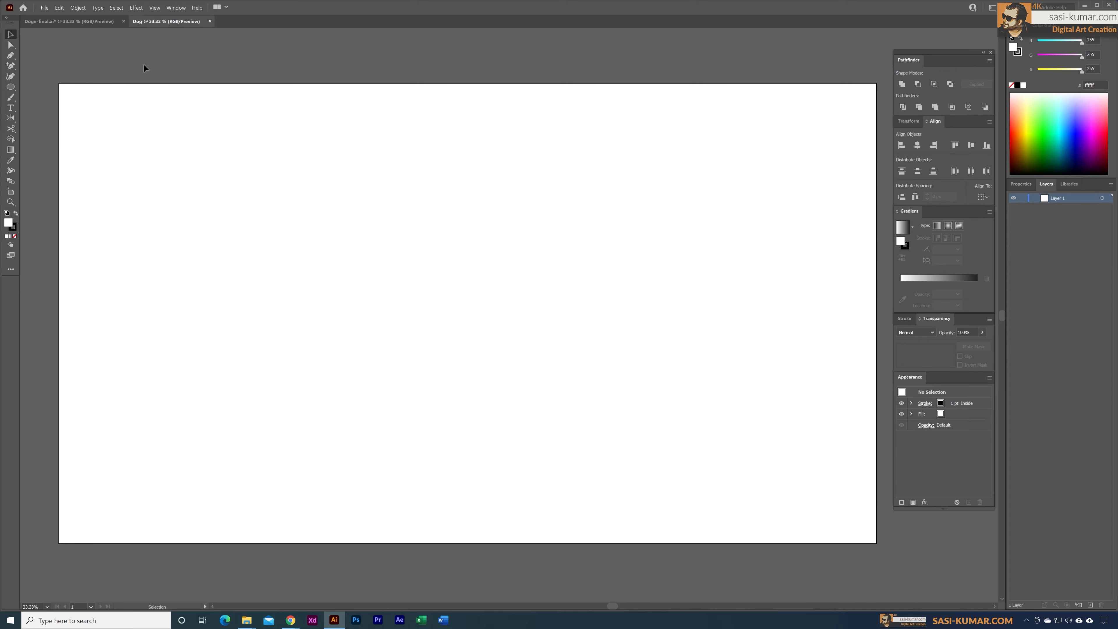
left_click(124, 22)
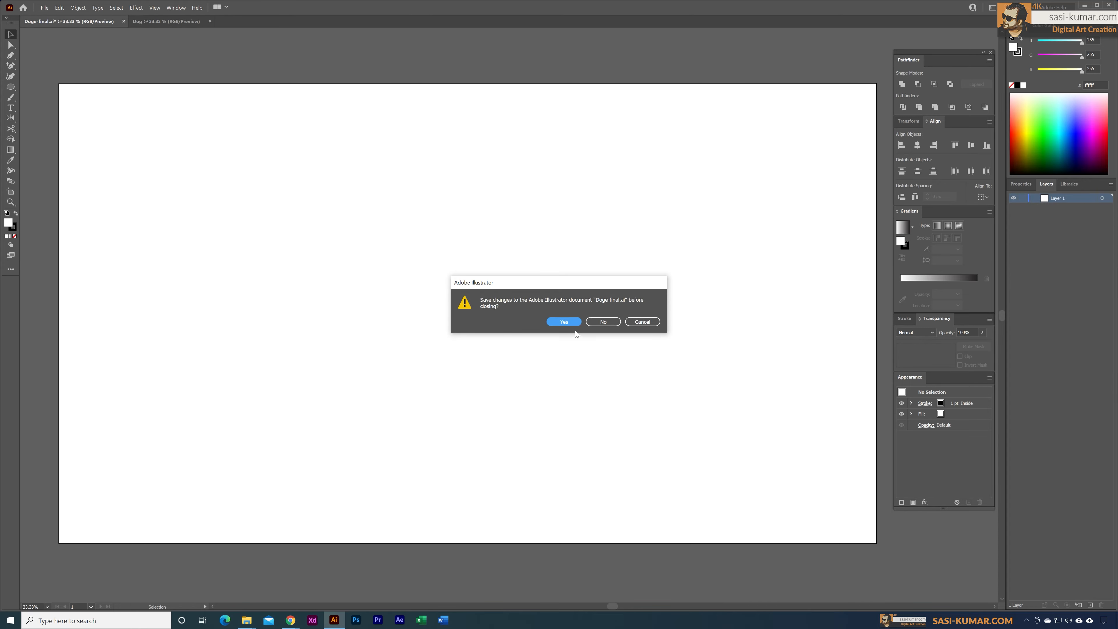
left_click(570, 323)
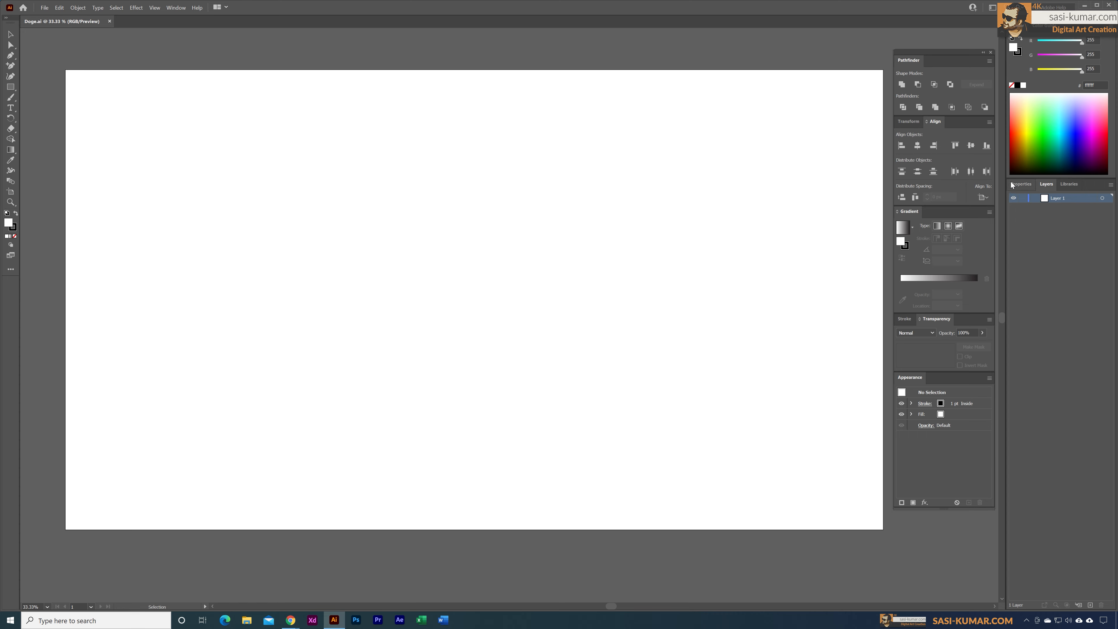
Step: Look at the document properties, hide the floating Pathfinder group, show it again and return to the layer list
left_click(1019, 185)
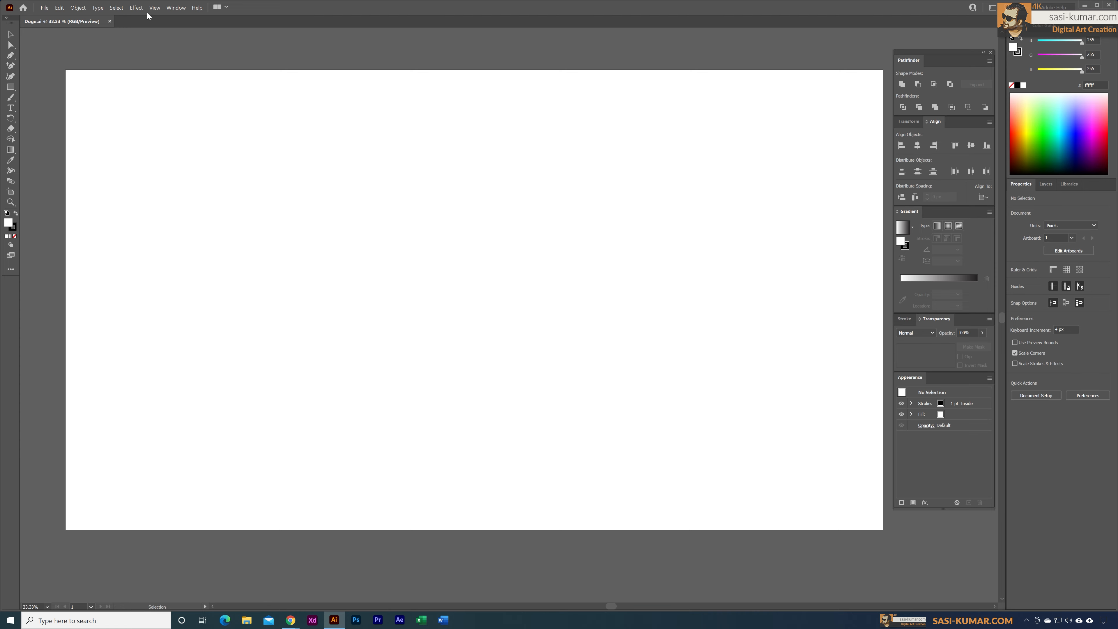
left_click(175, 8)
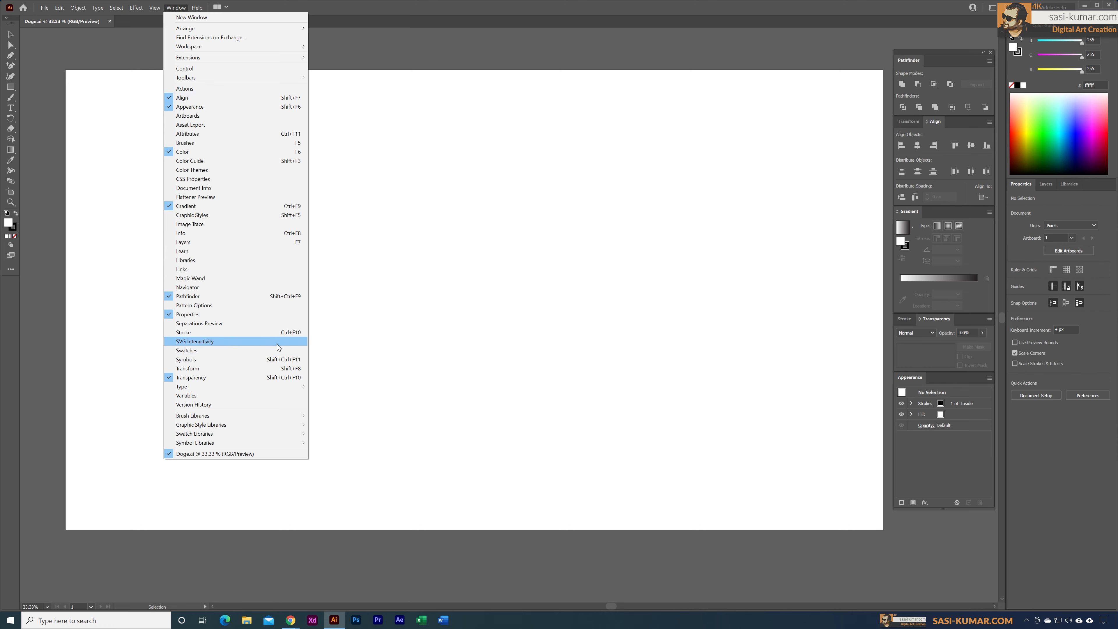
left_click(176, 299)
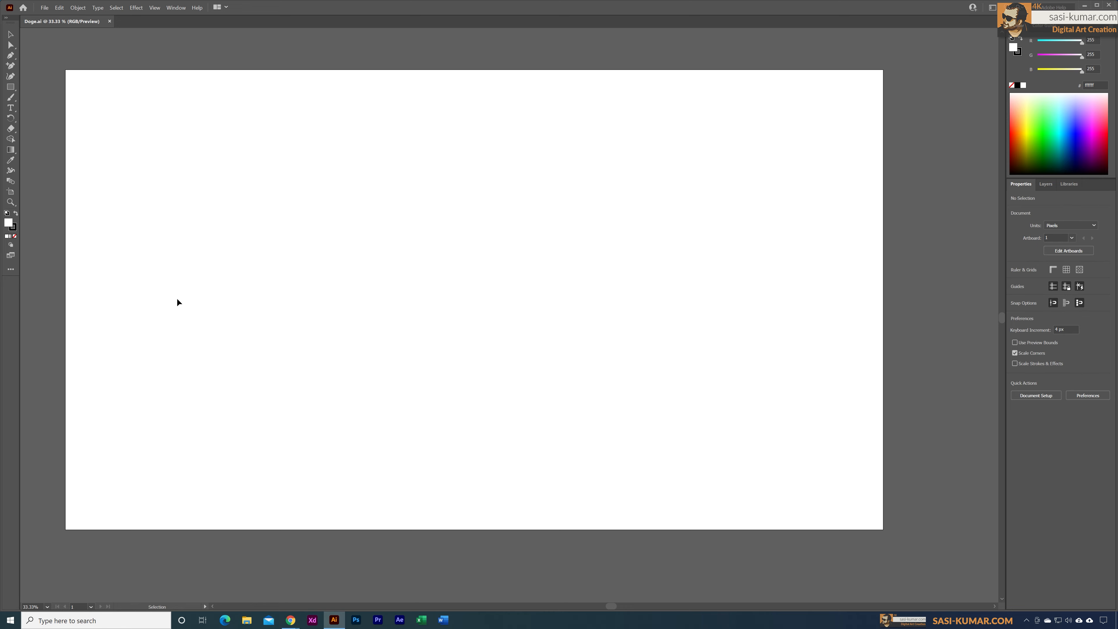
left_click(176, 7)
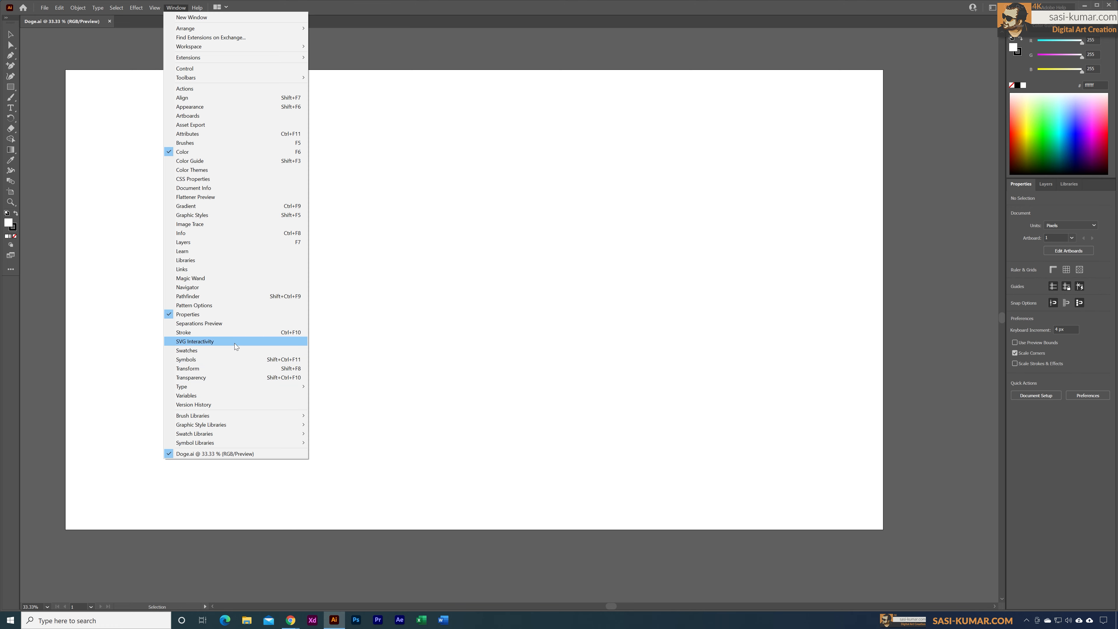
left_click(236, 296)
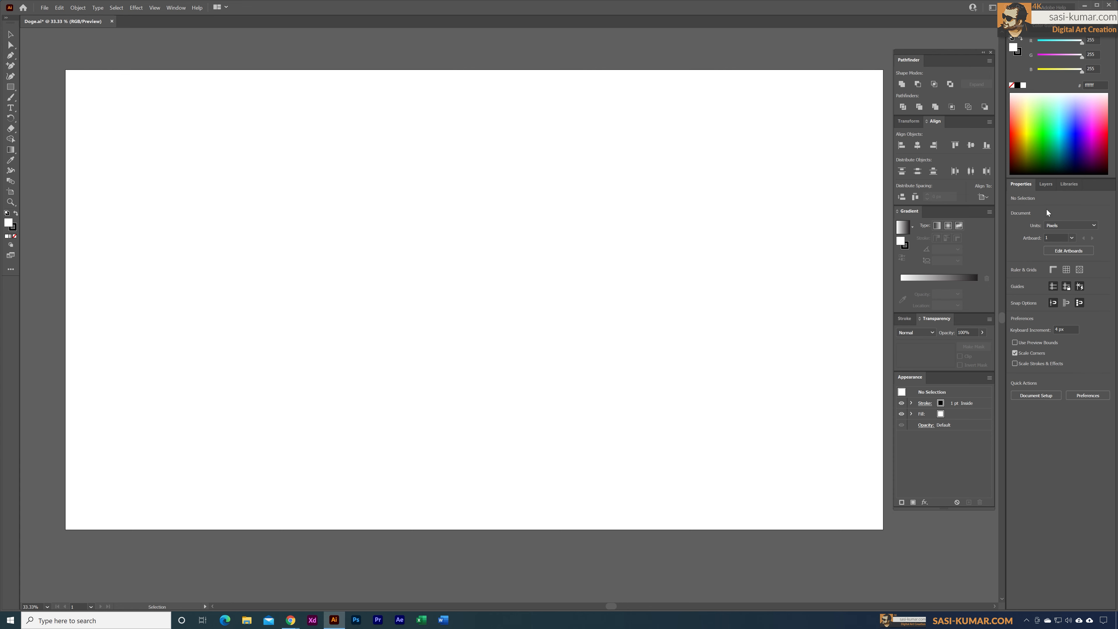
left_click(1046, 185)
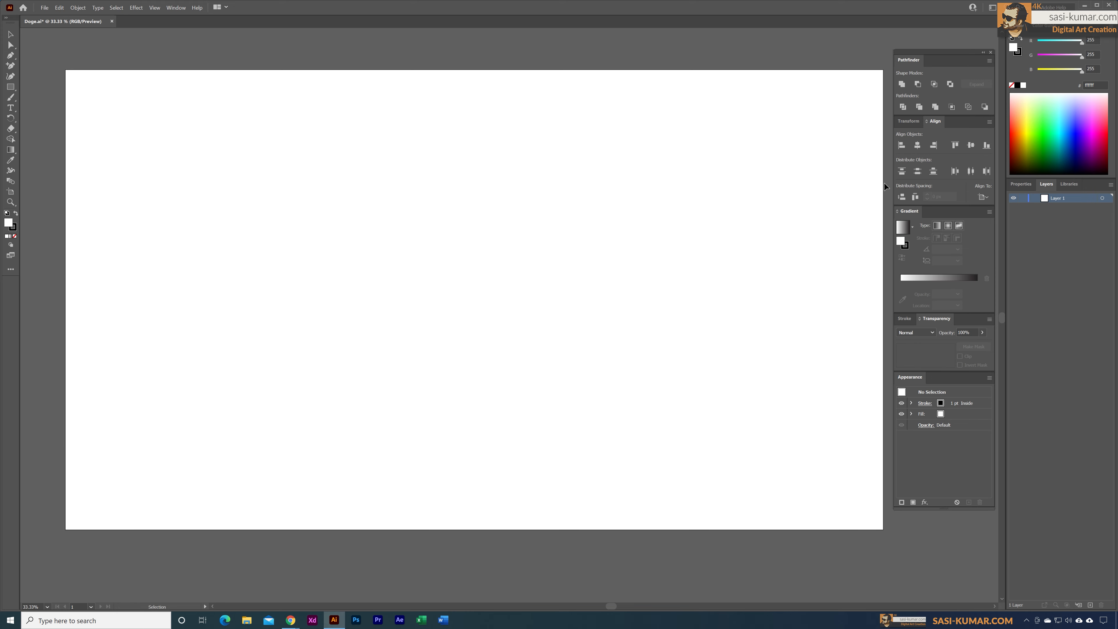
Step: Draw a rectangle covering the whole artboard and expand Layer 1 to list its contents
left_click(15, 88)
left_click_drag(69, 74, 887, 534)
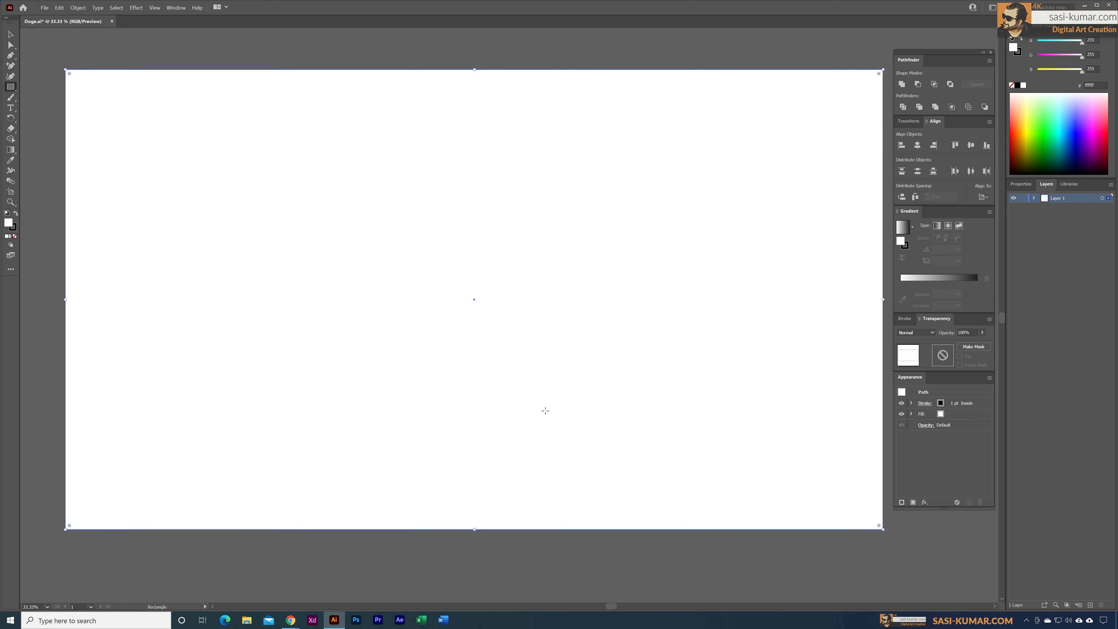
left_click(1032, 199)
key("v")
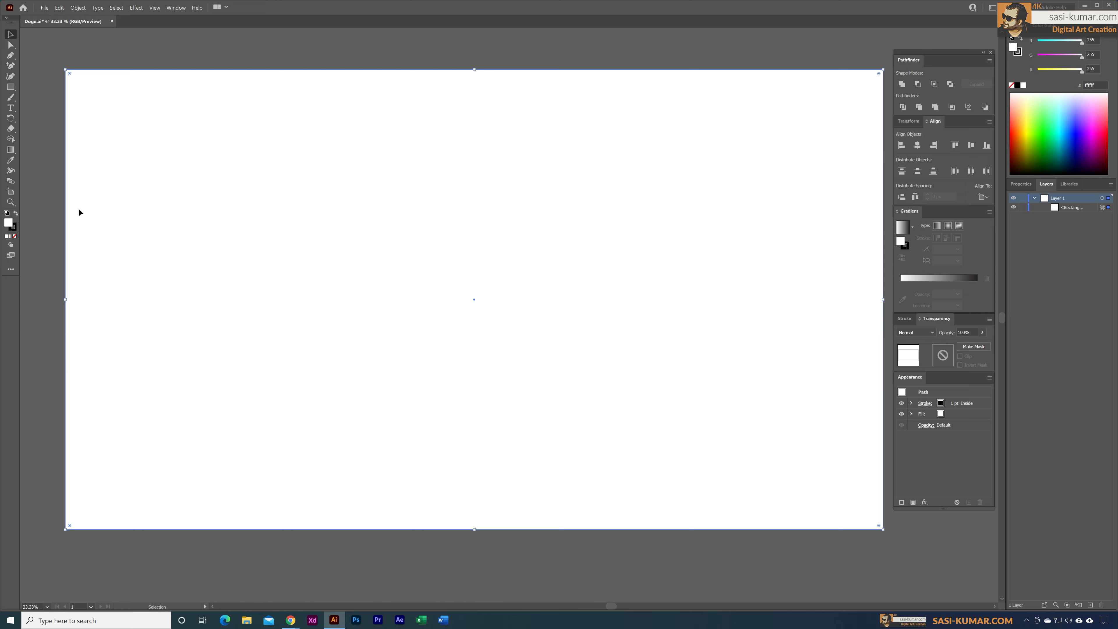
Step: Swap the rectangle's fill and stroke colours and set its stroke to none
left_click(16, 215)
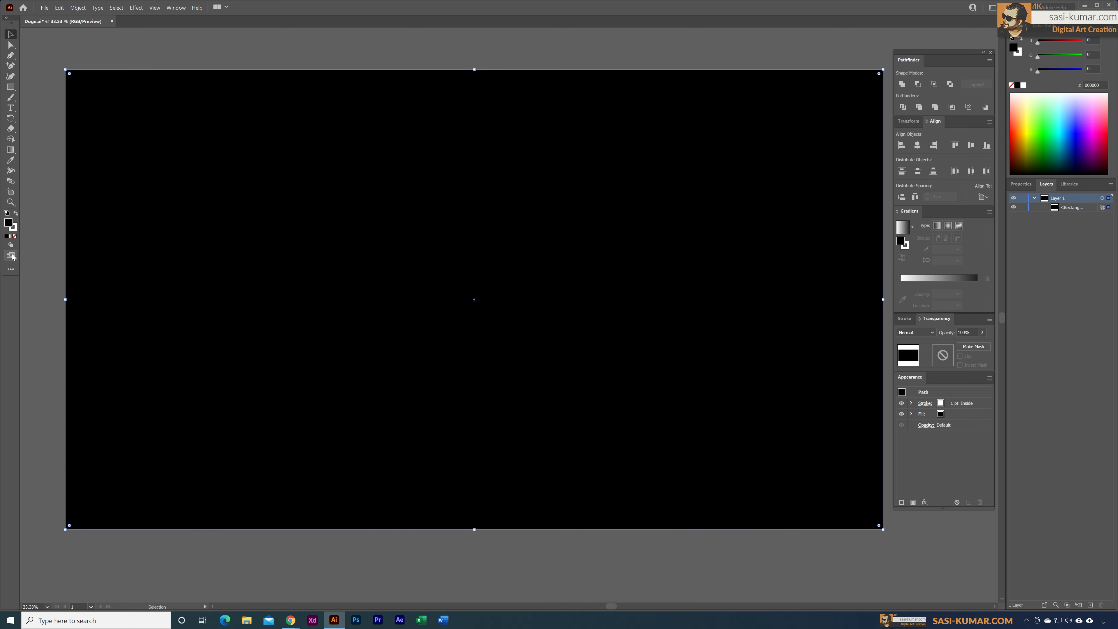
left_click(49, 298)
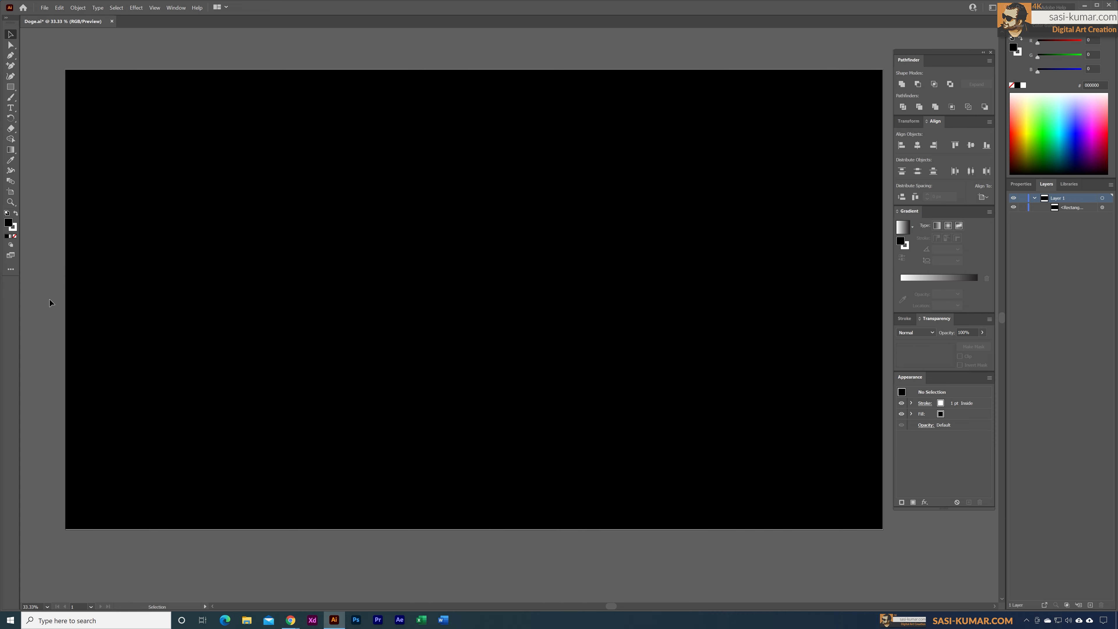
left_click(119, 261)
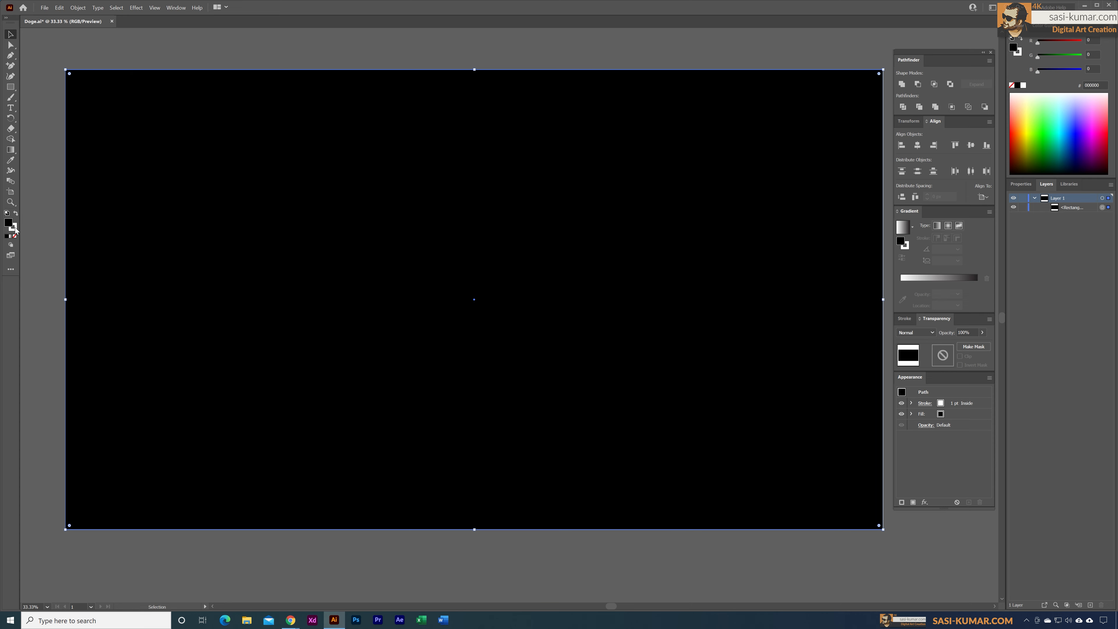
left_click(12, 227)
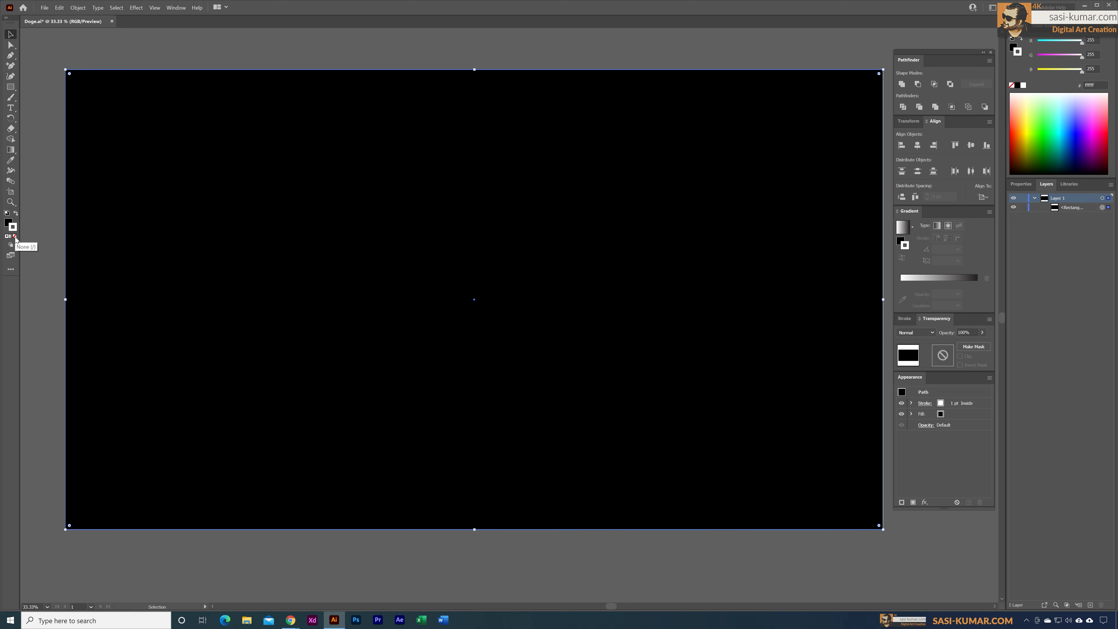
left_click(14, 236)
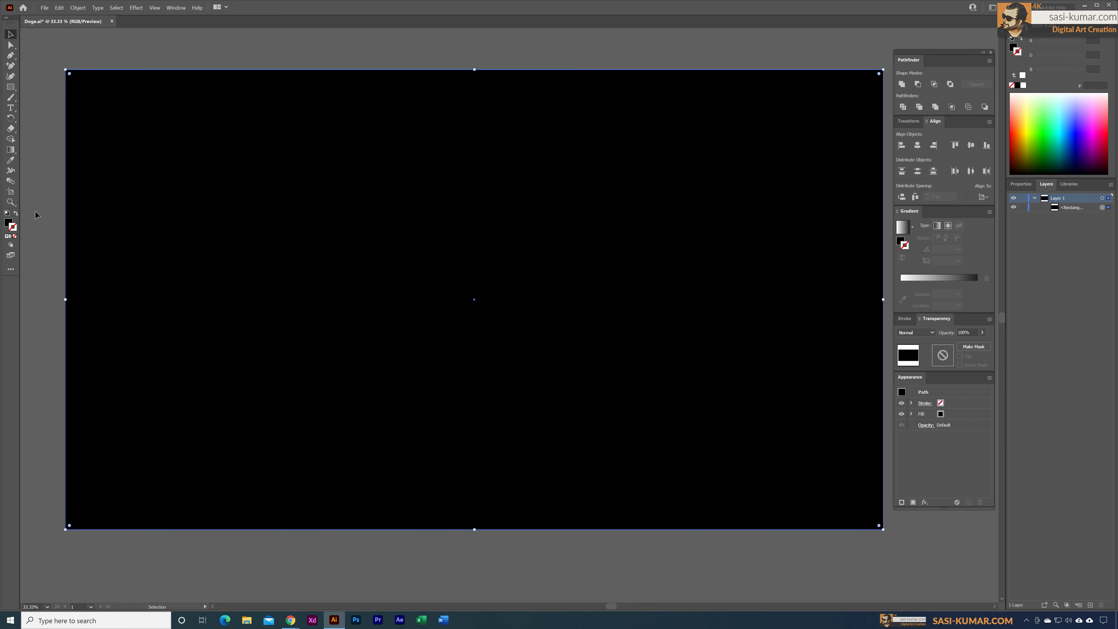
Step: Fill the background rectangle with light teal #71d3d8 and deselect it
left_click(9, 223)
double_click(9, 224)
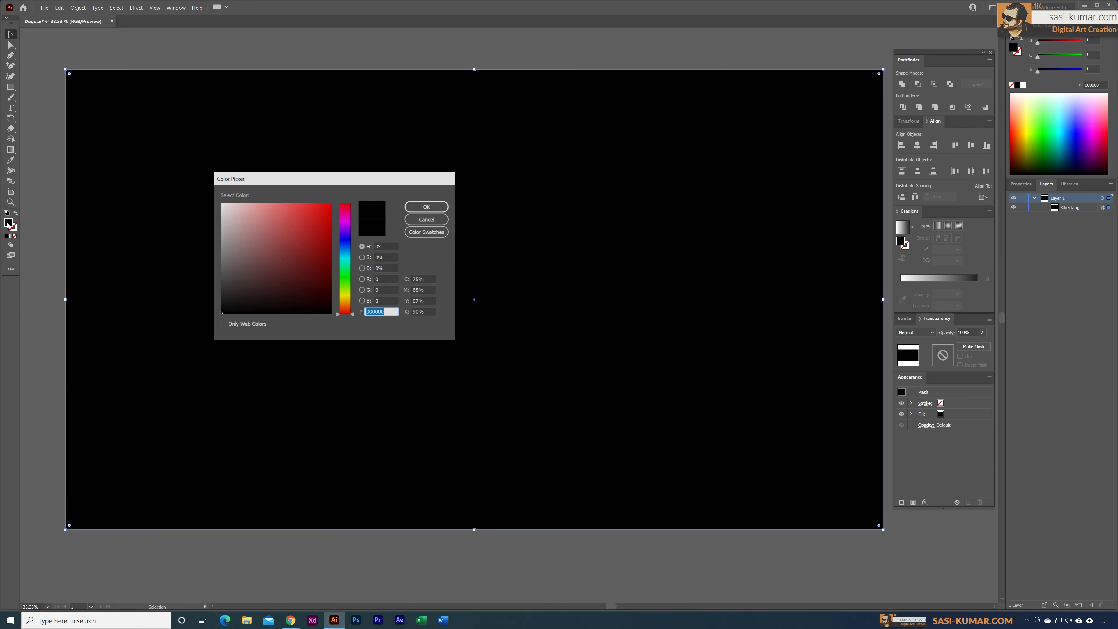
left_click_drag(323, 182, 327, 180)
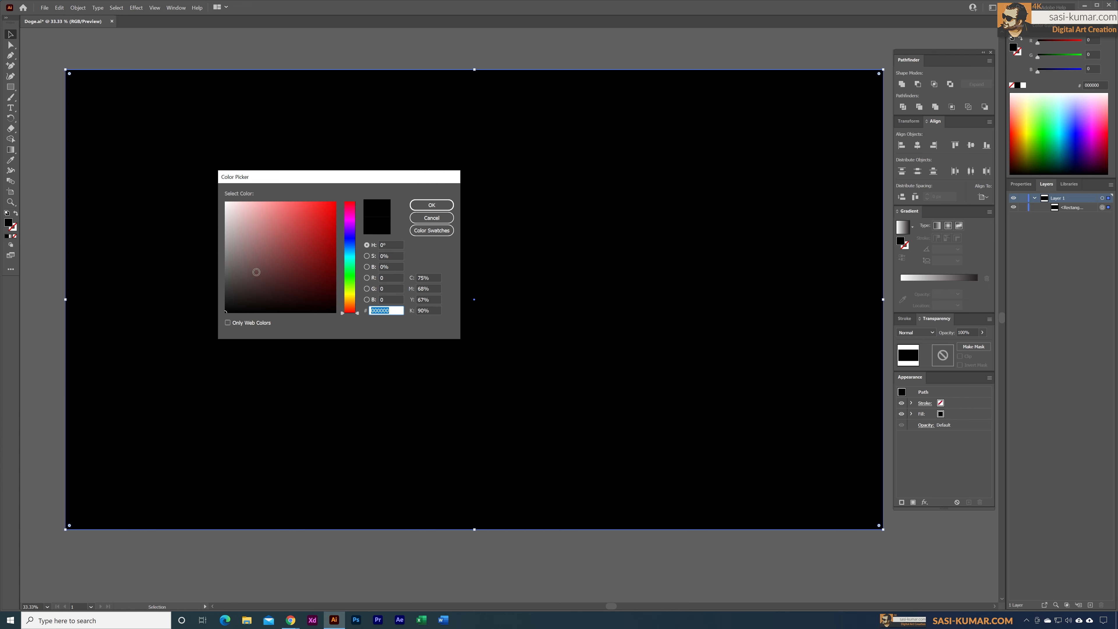
left_click(266, 226)
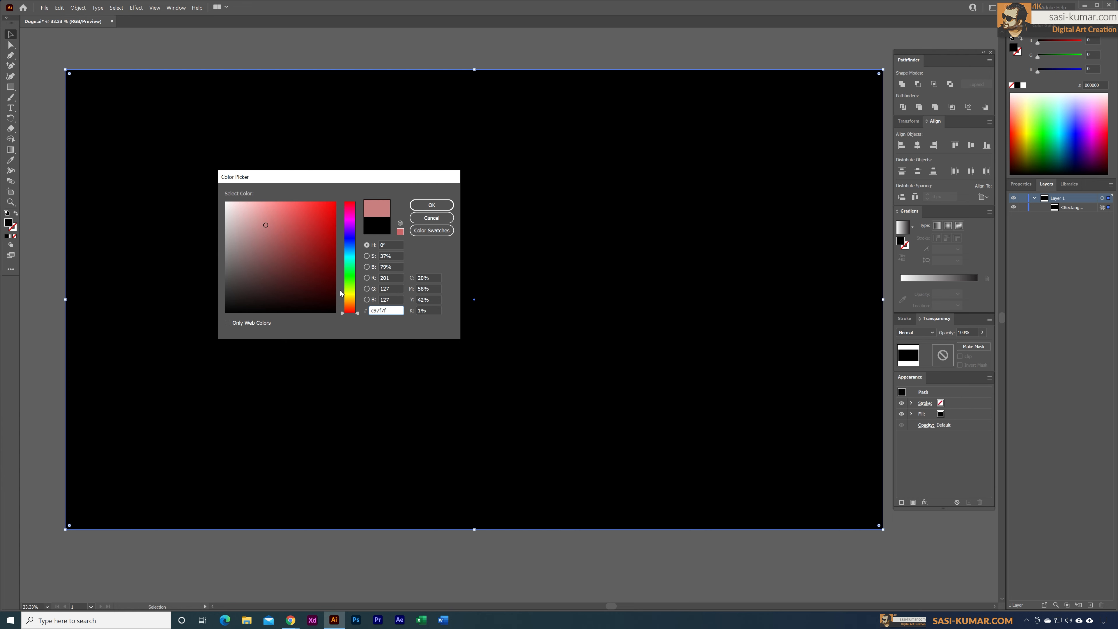
left_click(350, 260)
left_click_drag(351, 261, 353, 258)
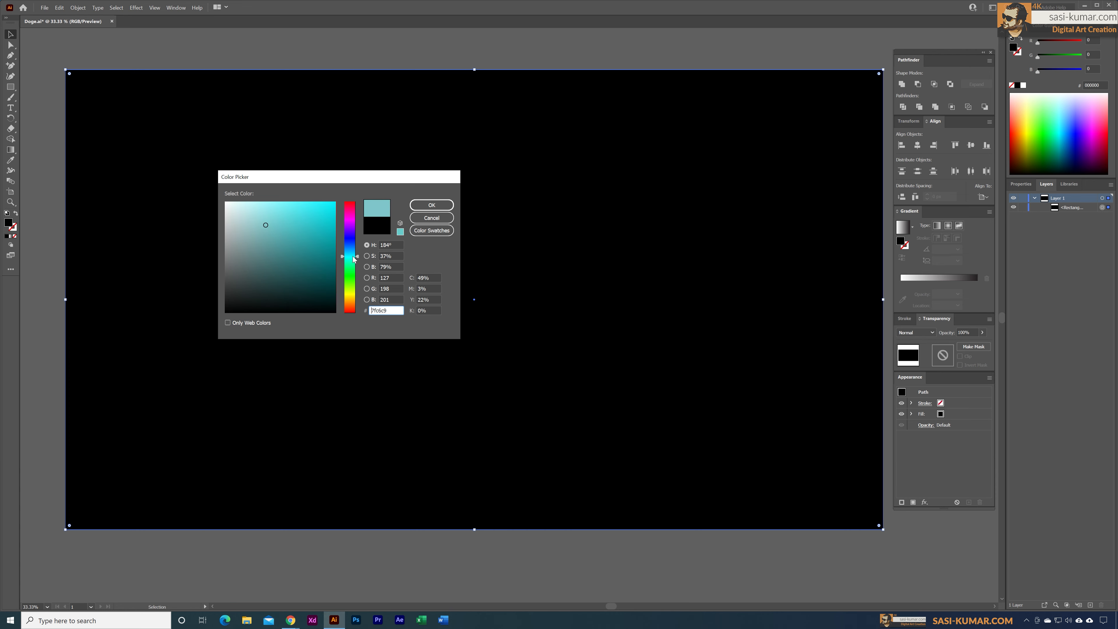
left_click(278, 218)
left_click(432, 205)
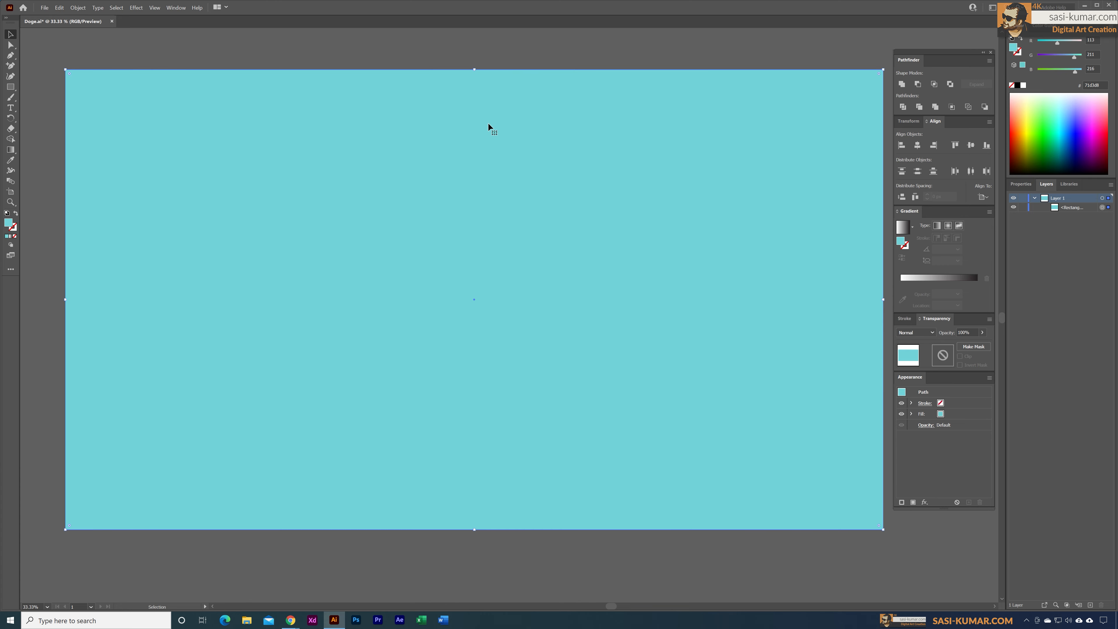
left_click(512, 46)
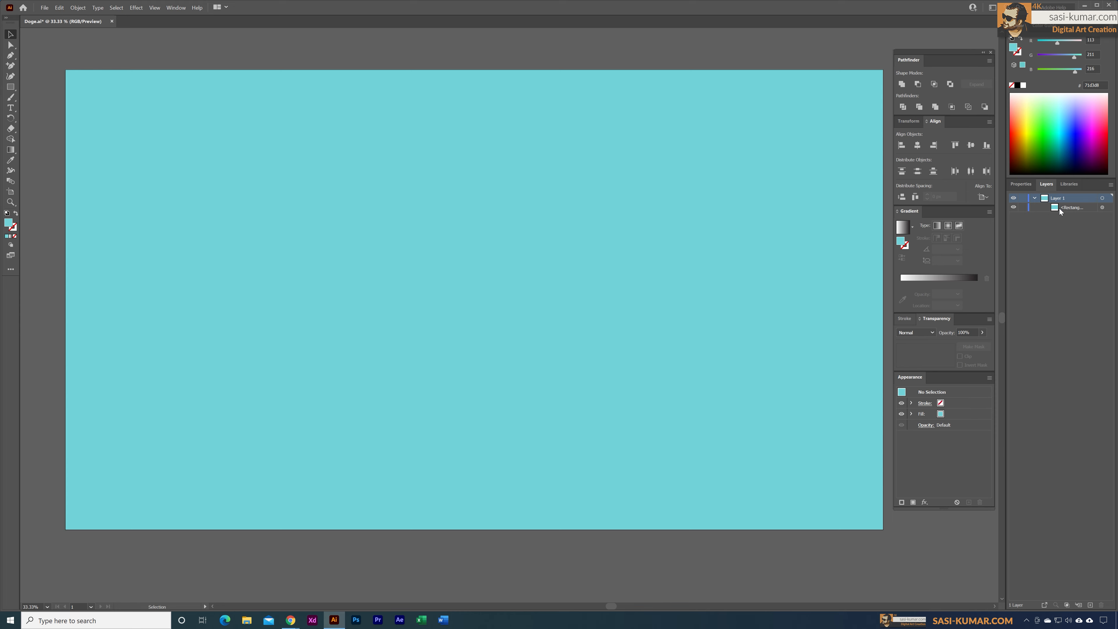
Step: Rename both the rectangle and its layer as bg and collapse the layer
double_click(1069, 209)
type("bg")
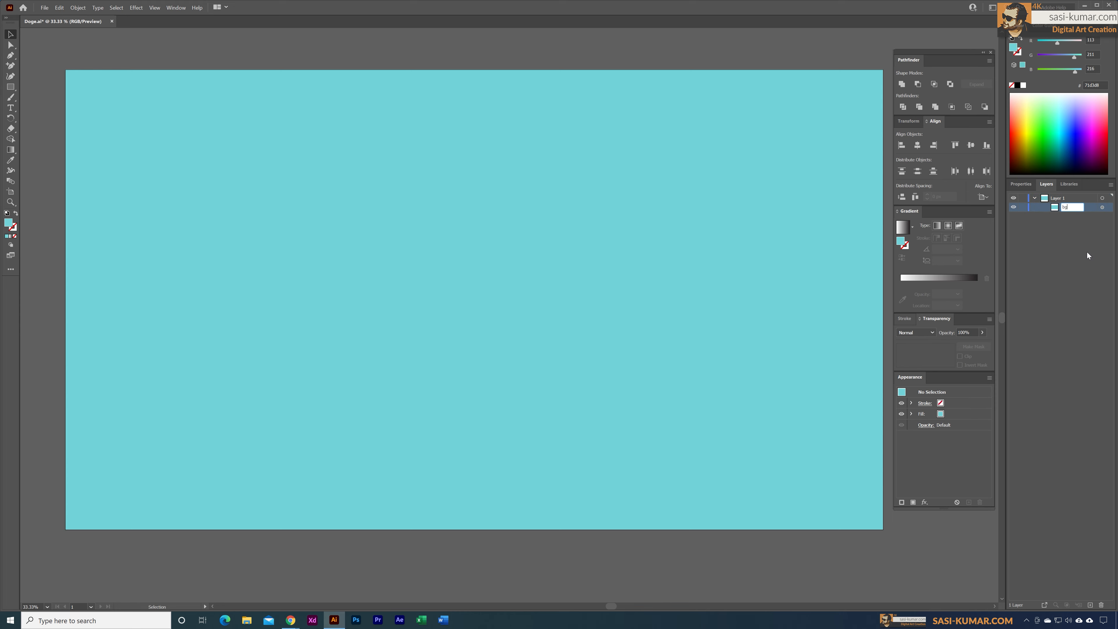
key("Return")
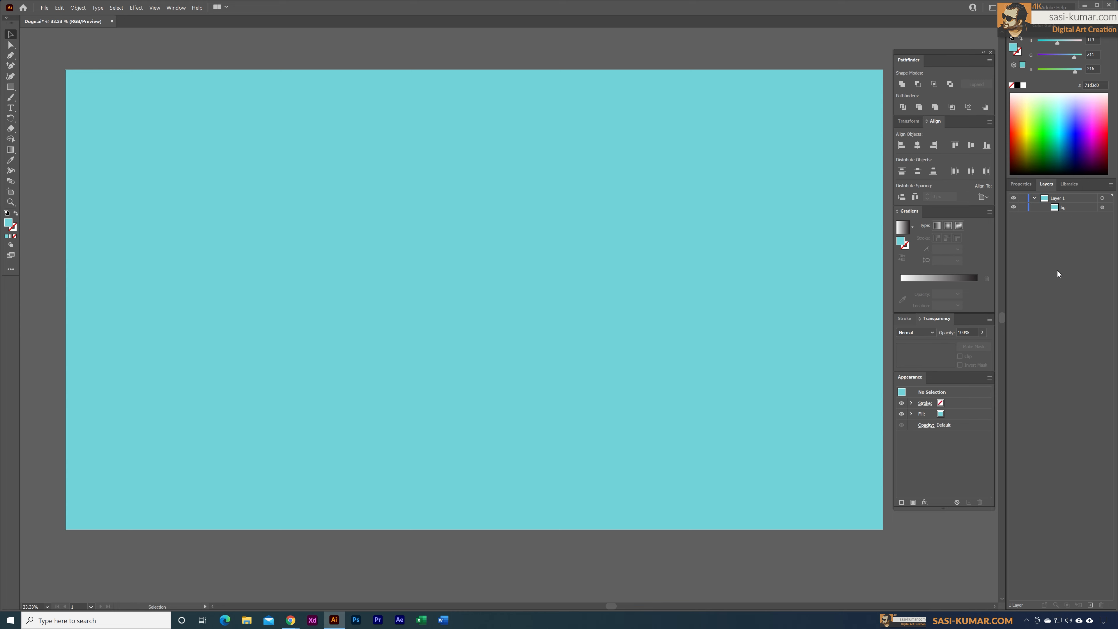
double_click(1058, 197)
type("bg")
left_click(1039, 236)
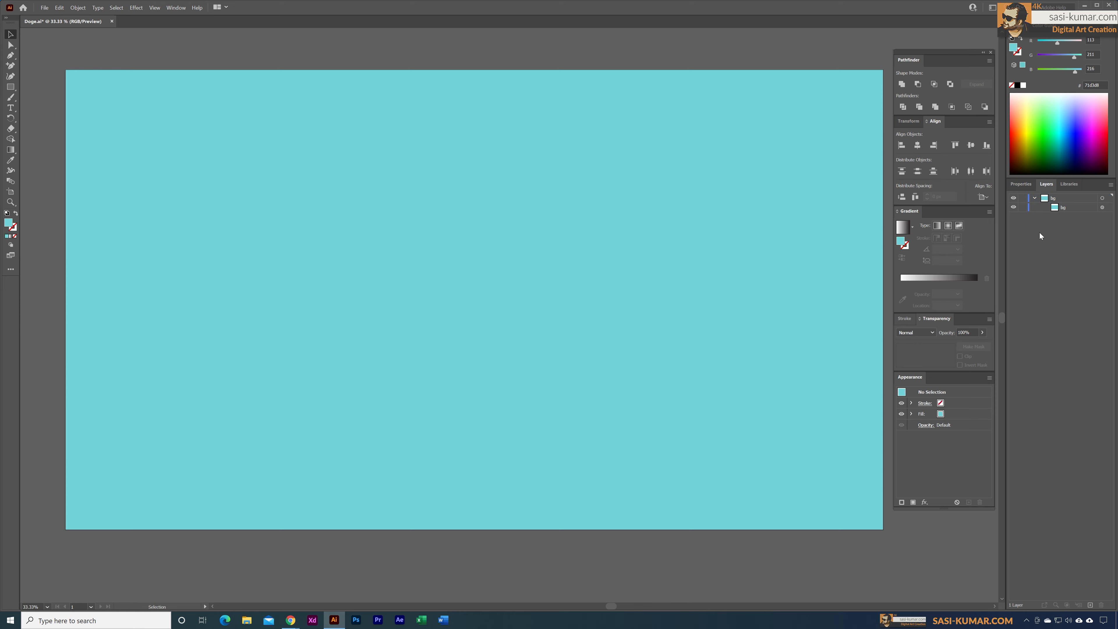
left_click(1034, 198)
Step: Add a new layer above bg, lock the bg layer and make the new layer the active one
left_click(1089, 605)
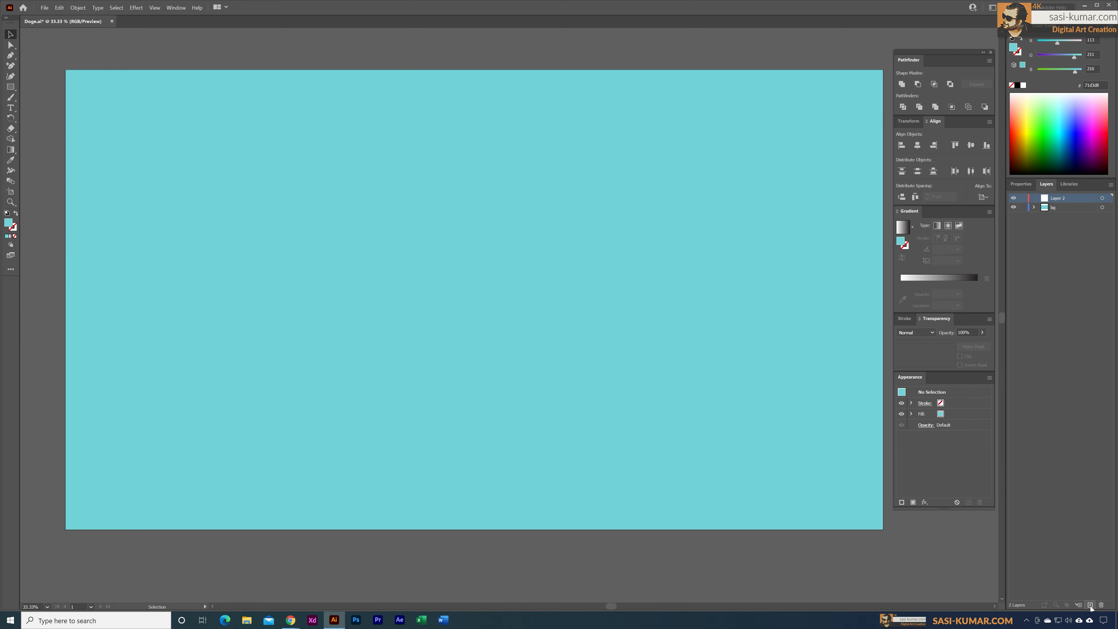
left_click(1024, 207)
left_click(1103, 199)
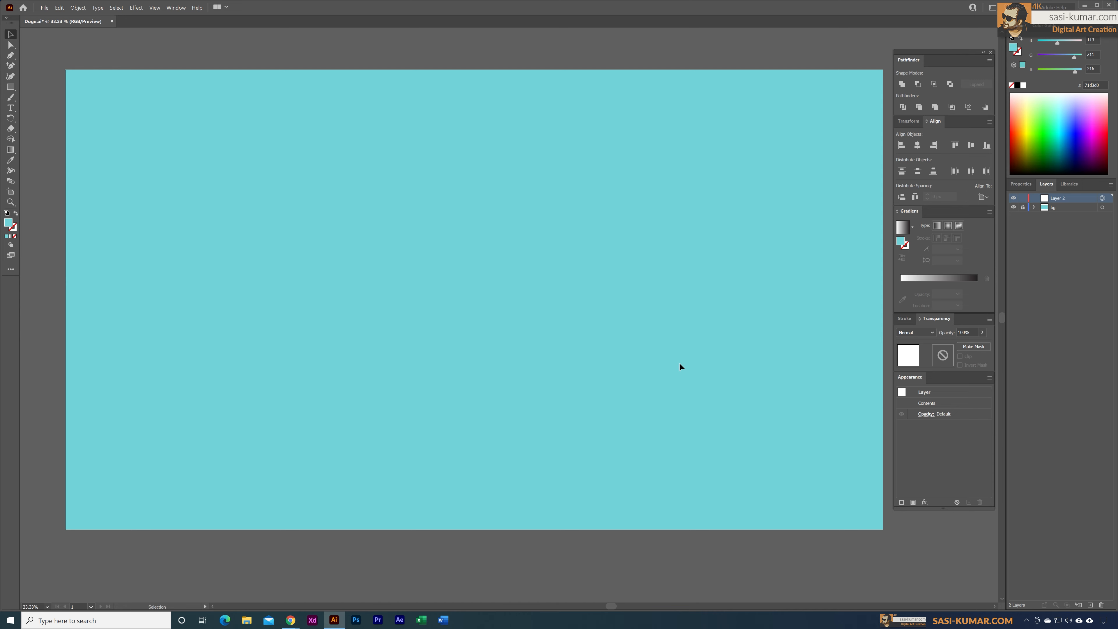
left_click(430, 50)
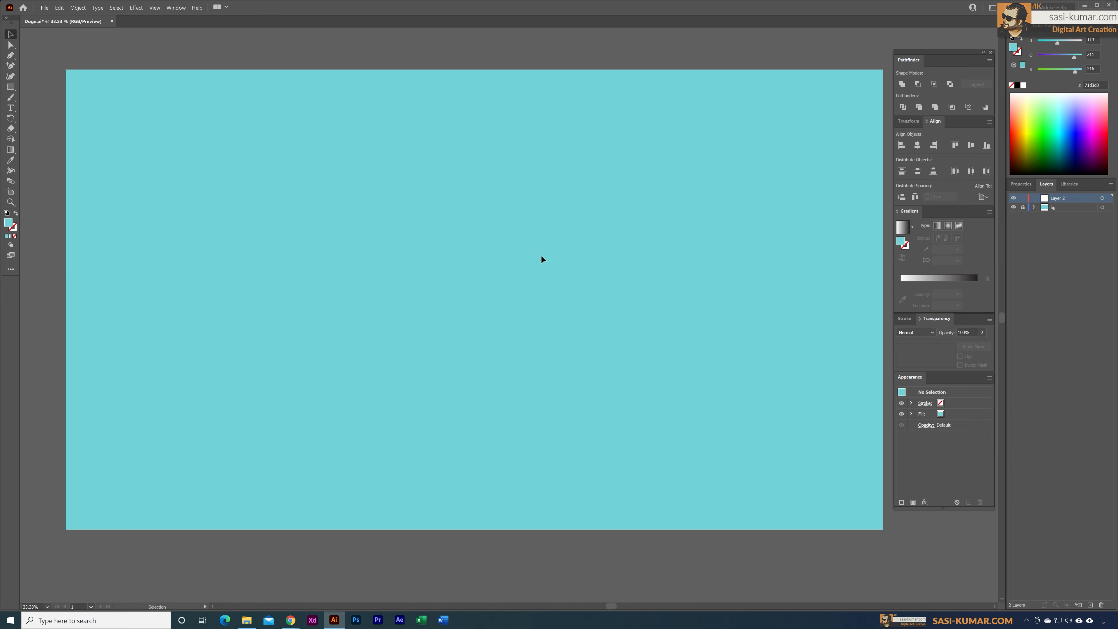
Step: Draw a slightly wide ellipse for the dog's head in the upper middle of the artboard
left_click(11, 86)
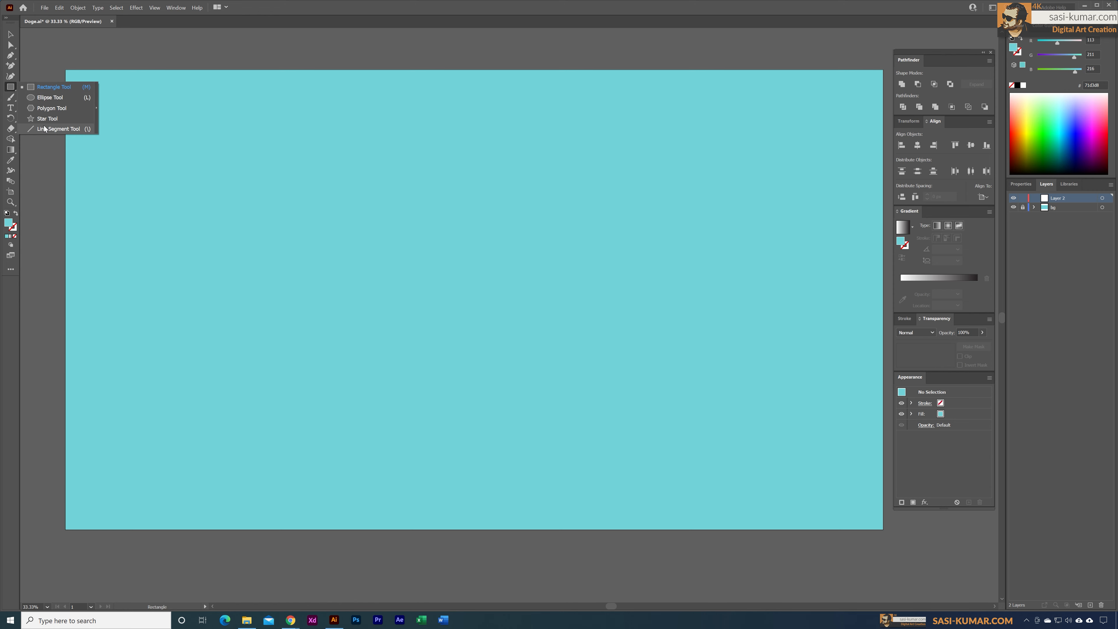
left_click(52, 98)
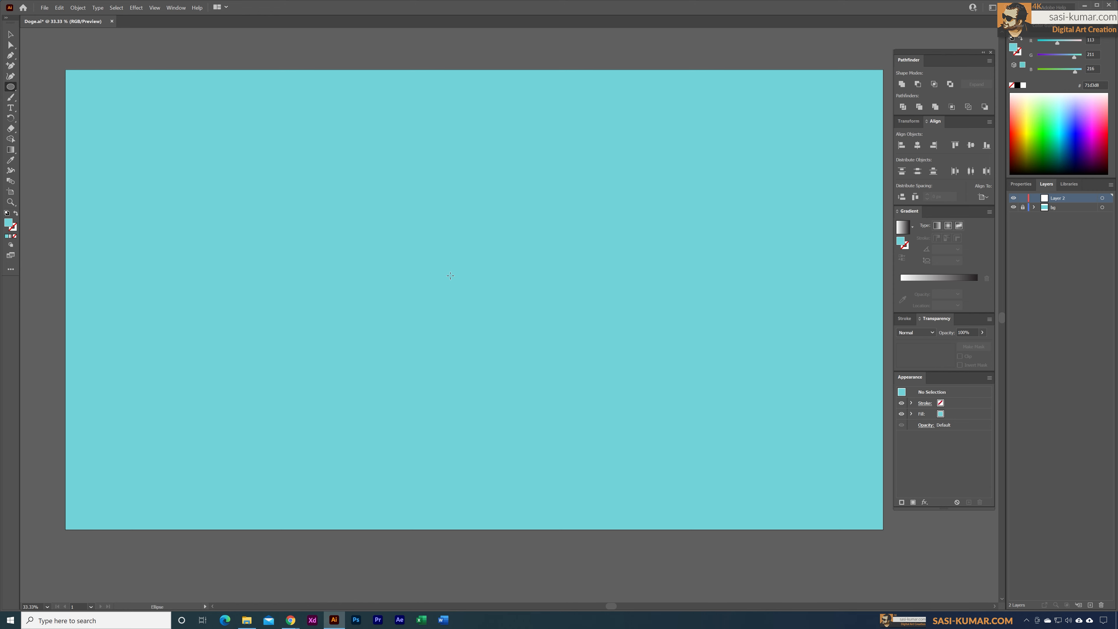
mouse_move(441, 168)
left_mouse_down()
mouse_move(487, 220)
mouse_move(548, 247)
mouse_move(562, 269)
left_mouse_up()
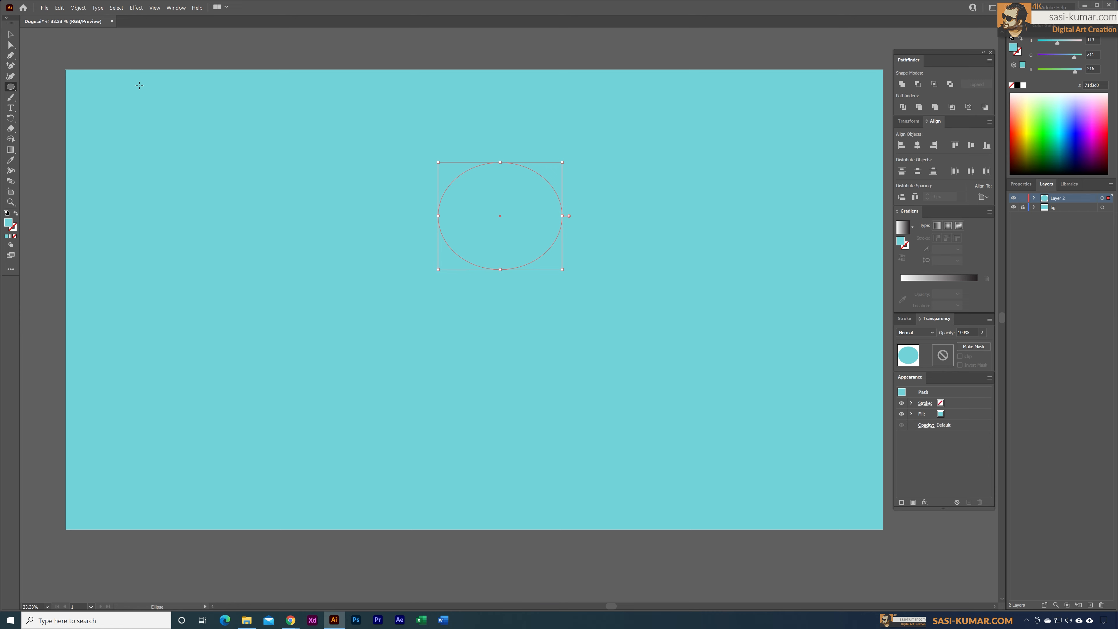
key("v")
left_click_drag(518, 185, 485, 188)
Step: Fill the ellipse with orange #f7ae46 and deselect it
double_click(9, 223)
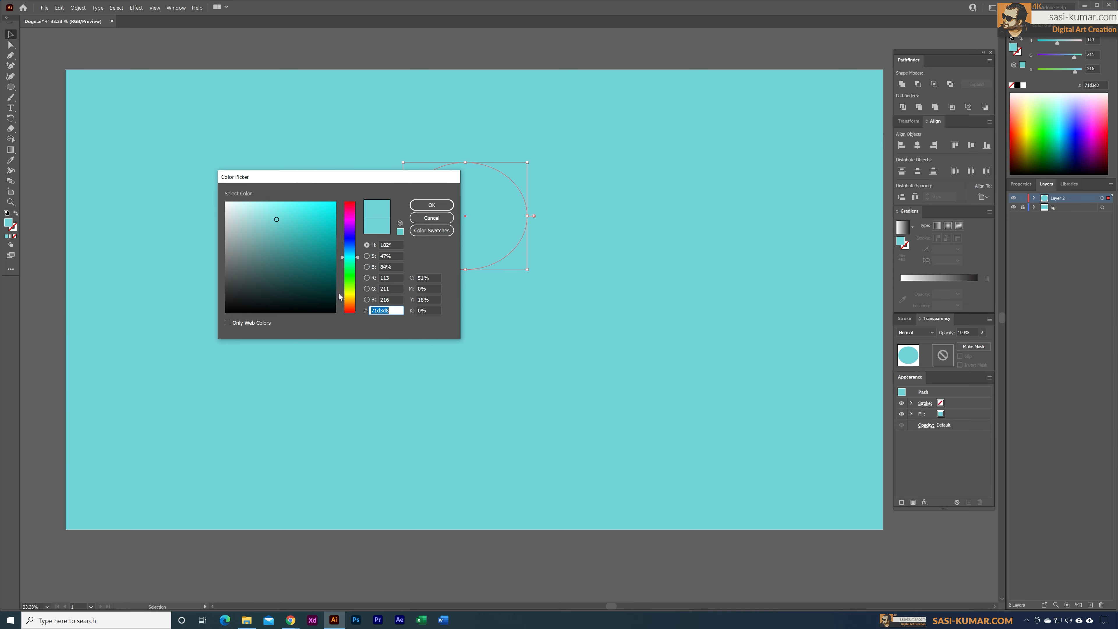
left_click(350, 303)
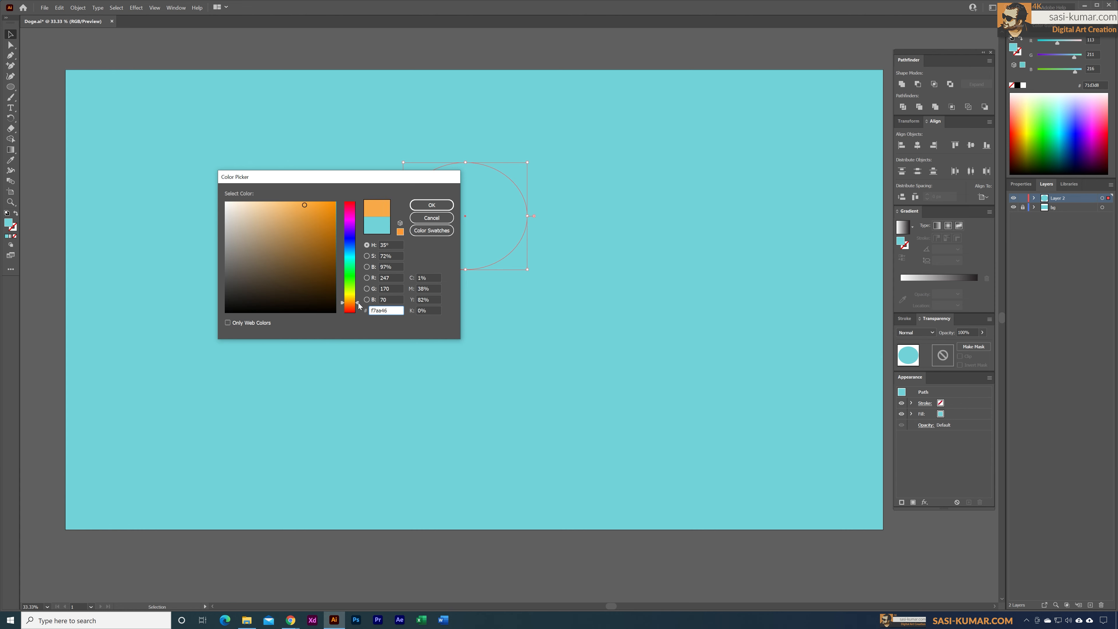
left_click(304, 205)
left_click(357, 306)
left_click_drag(358, 307, 357, 302)
left_click(441, 206)
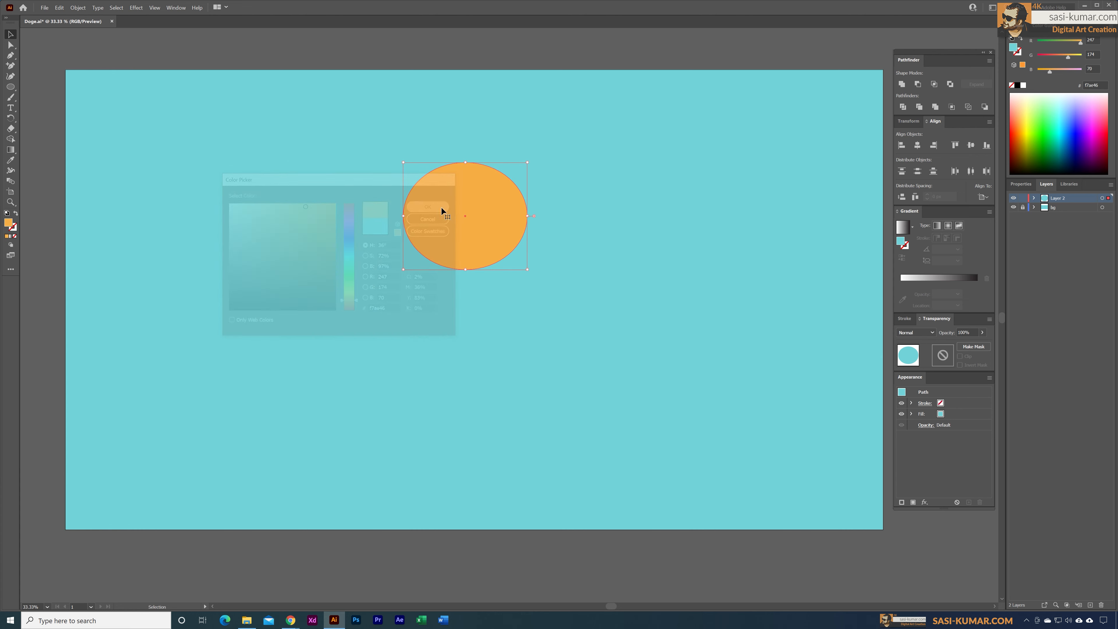
left_click(483, 55)
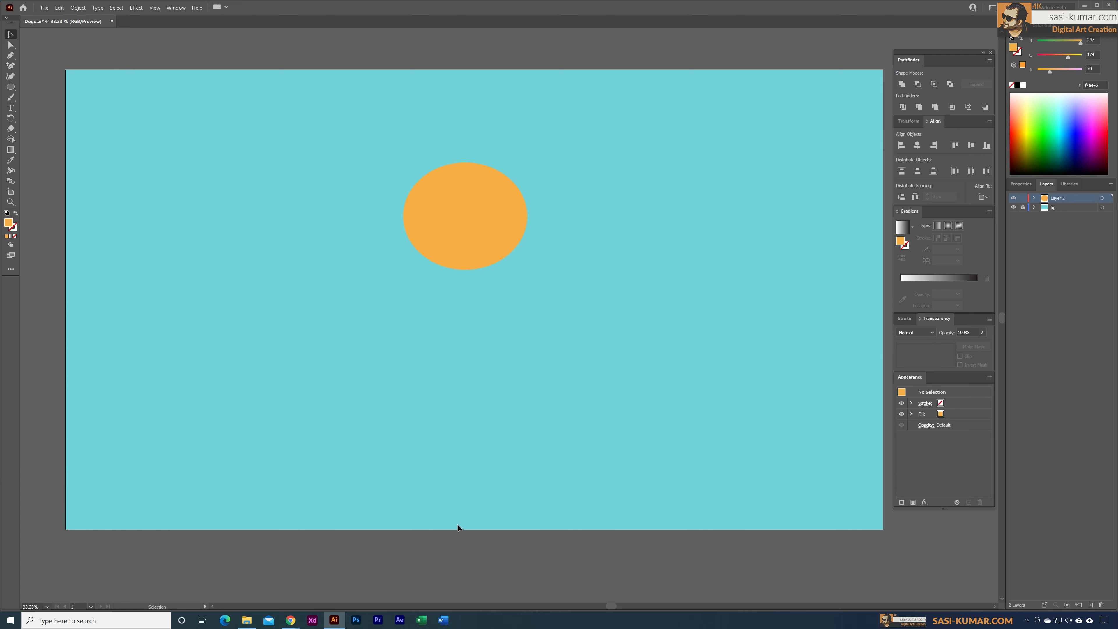
Step: Duplicate the orange ellipse and place the copy over the lower part of the original
left_click(461, 249)
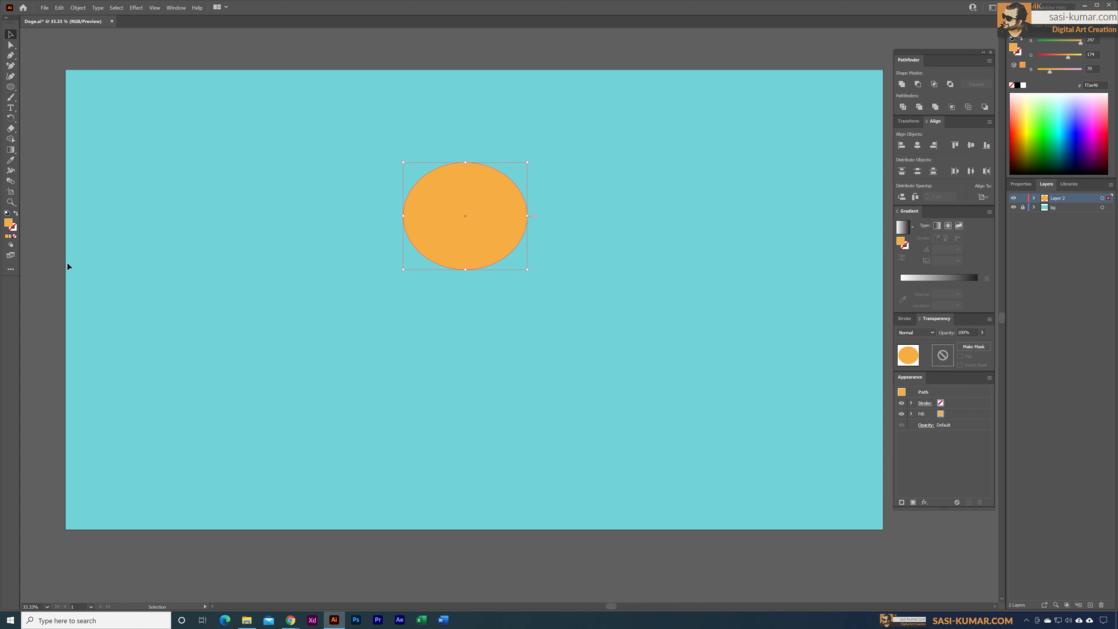
left_click(491, 311)
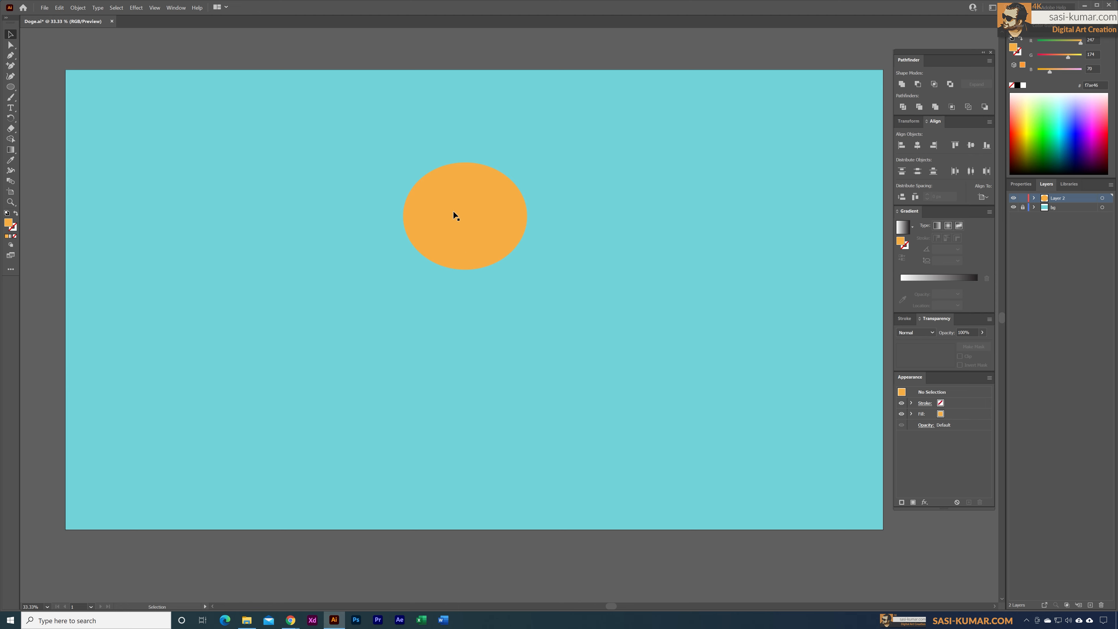
left_click(487, 186)
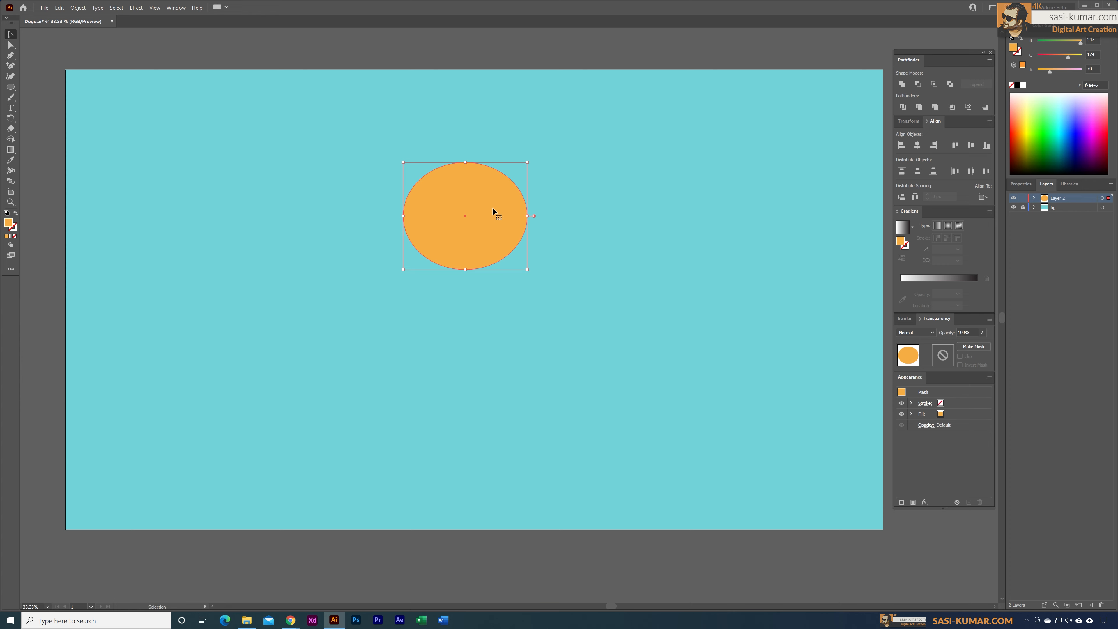
left_click_drag(486, 200, 623, 196)
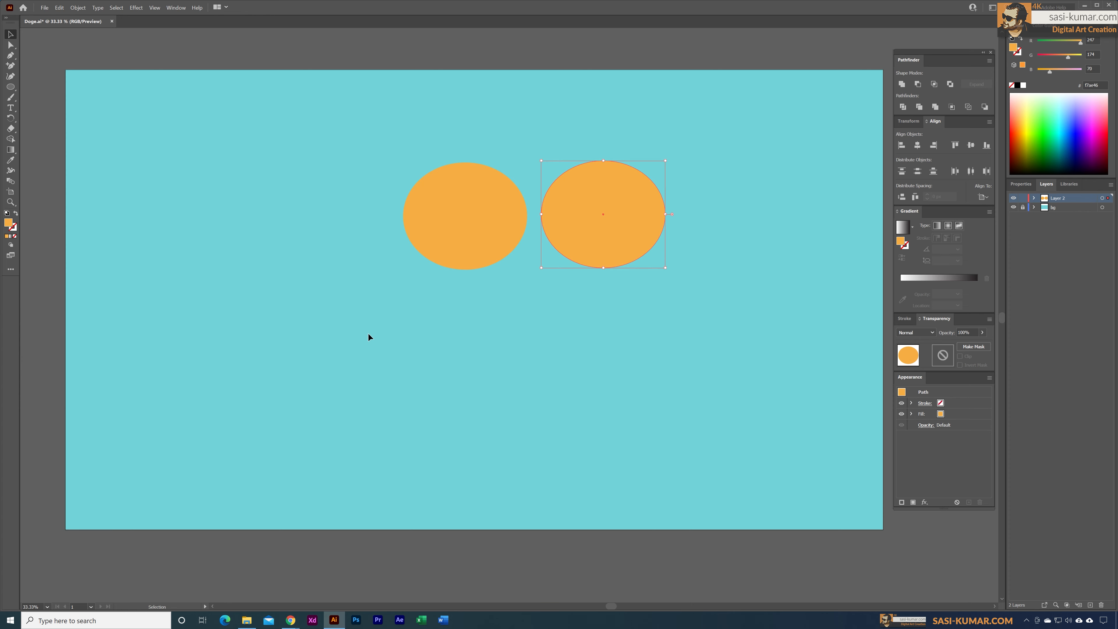
left_click(498, 319)
left_click(577, 254)
left_click_drag(600, 187, 460, 229)
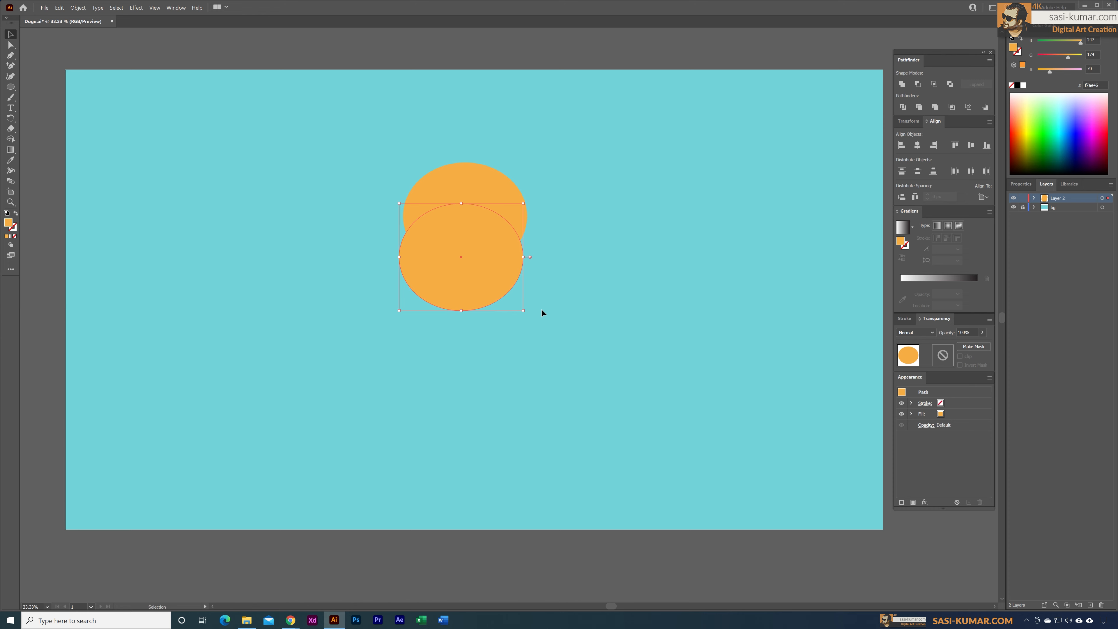
Step: Enlarge the copied ellipse, flatten it from below and centre it beneath the smaller one to form the cheeks
left_click_drag(523, 310, 578, 356)
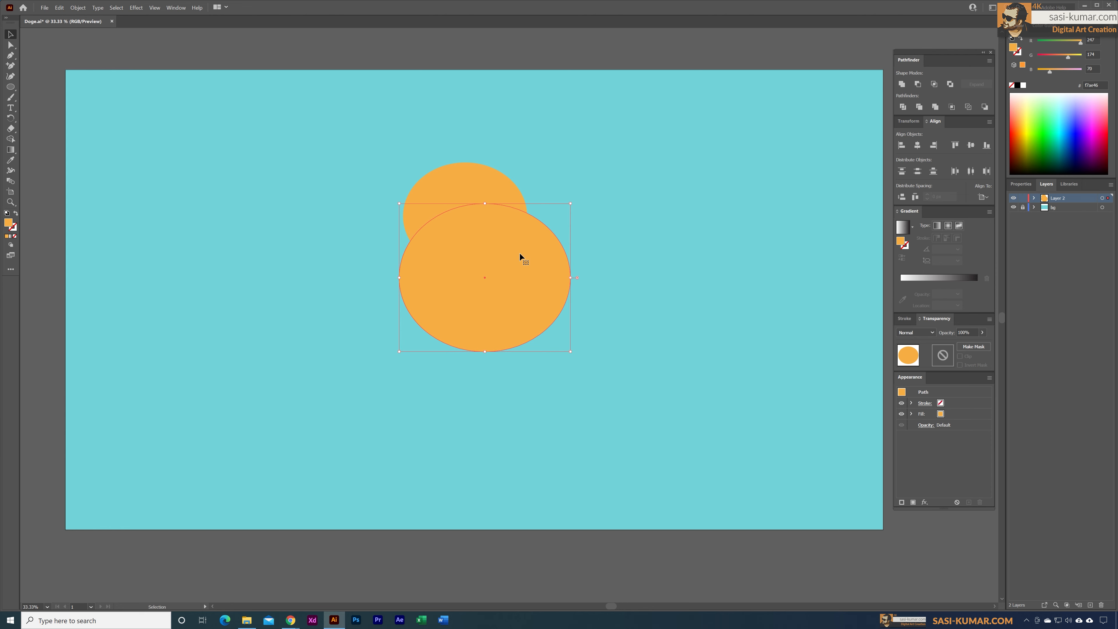
left_click_drag(519, 254, 499, 251)
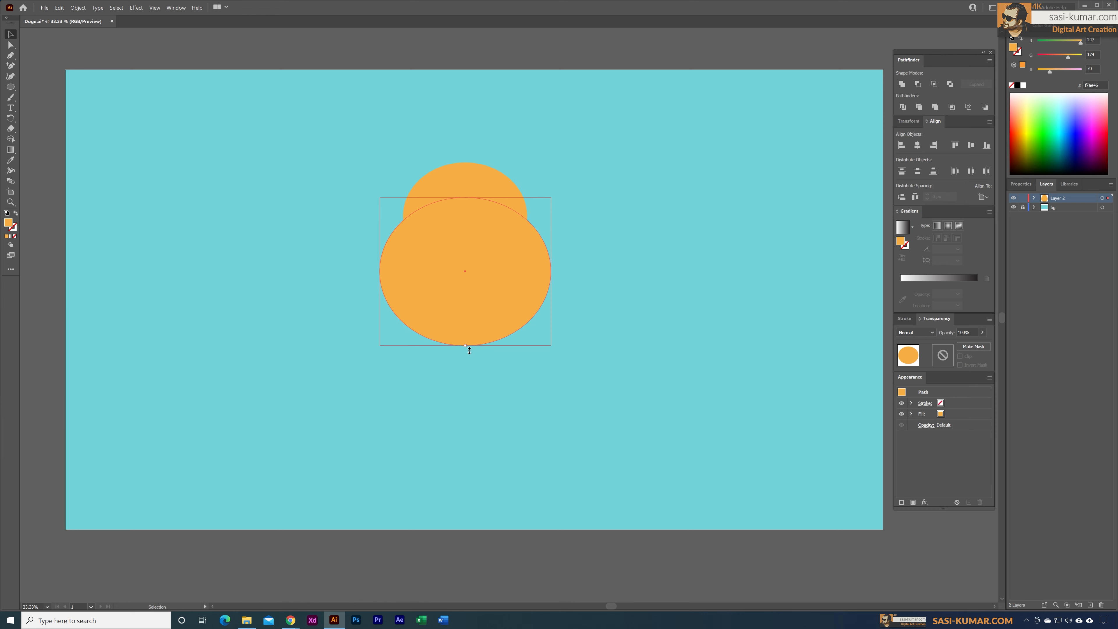
left_click_drag(469, 351, 469, 325)
left_click_drag(478, 249, 479, 251)
left_click(656, 292)
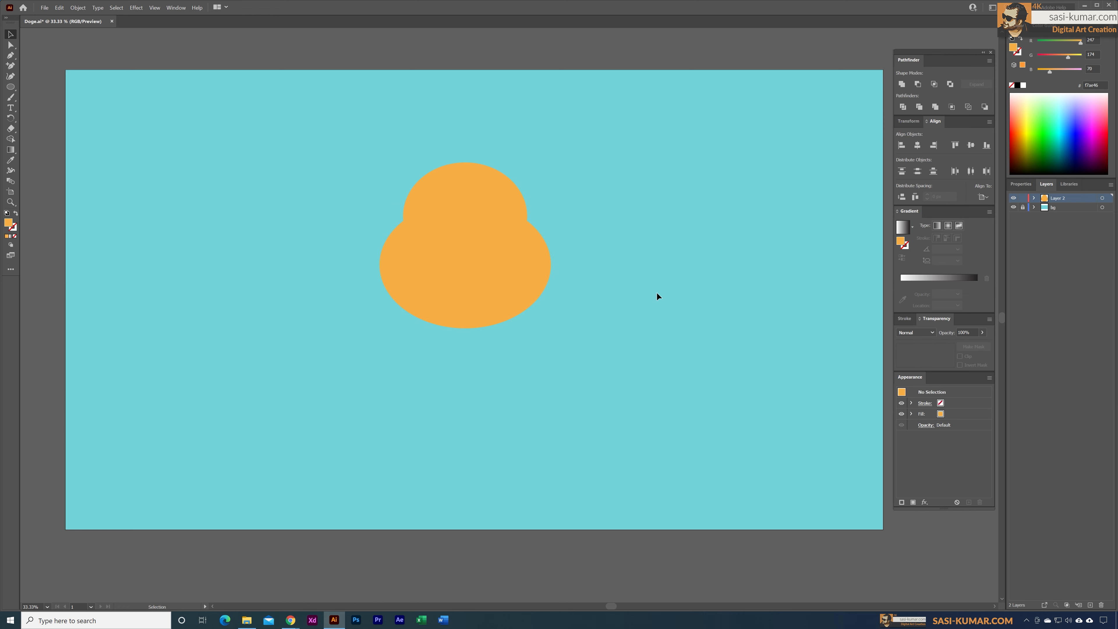
left_click(491, 187)
left_click(495, 292)
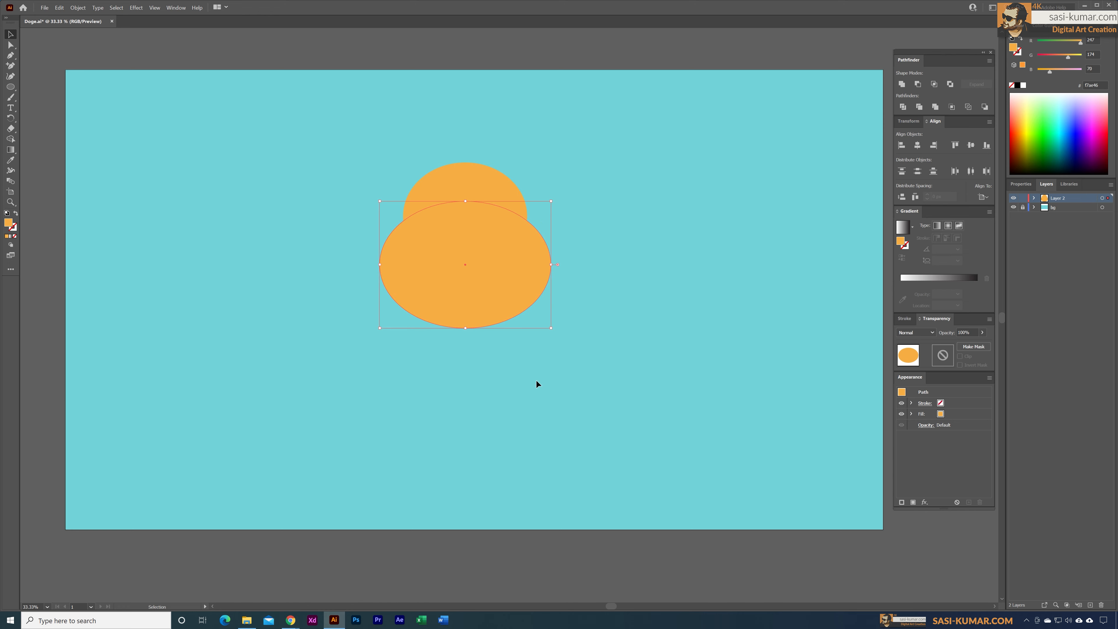
left_click(536, 381)
left_click(477, 295)
left_click(515, 365)
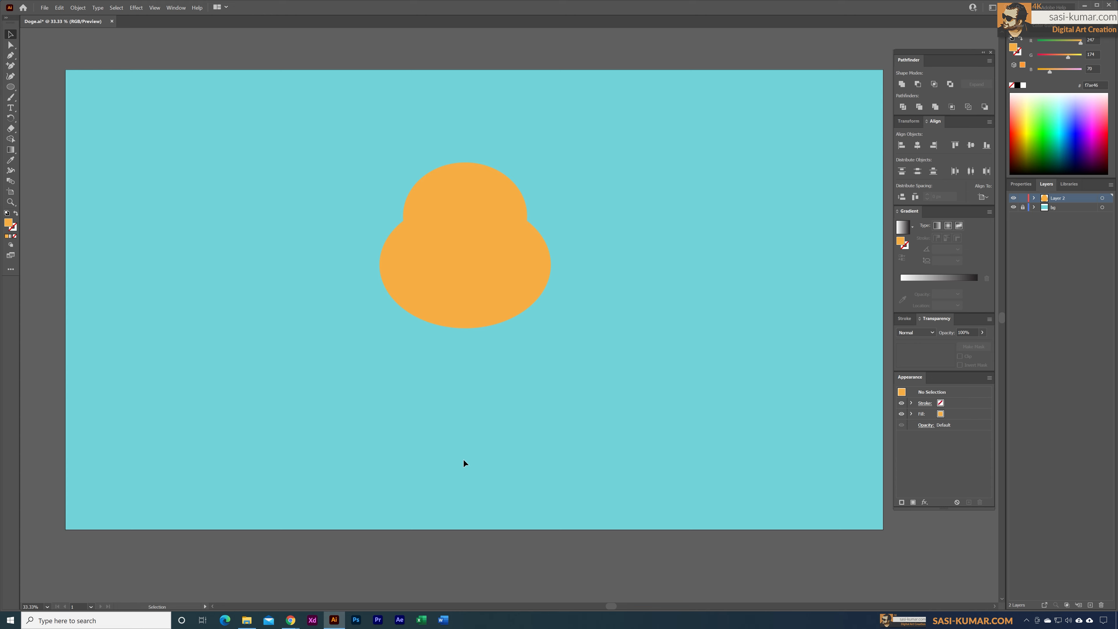
Step: Merge the two overlapping ellipses into a single head shape with the Shape Builder tool
left_click(484, 182)
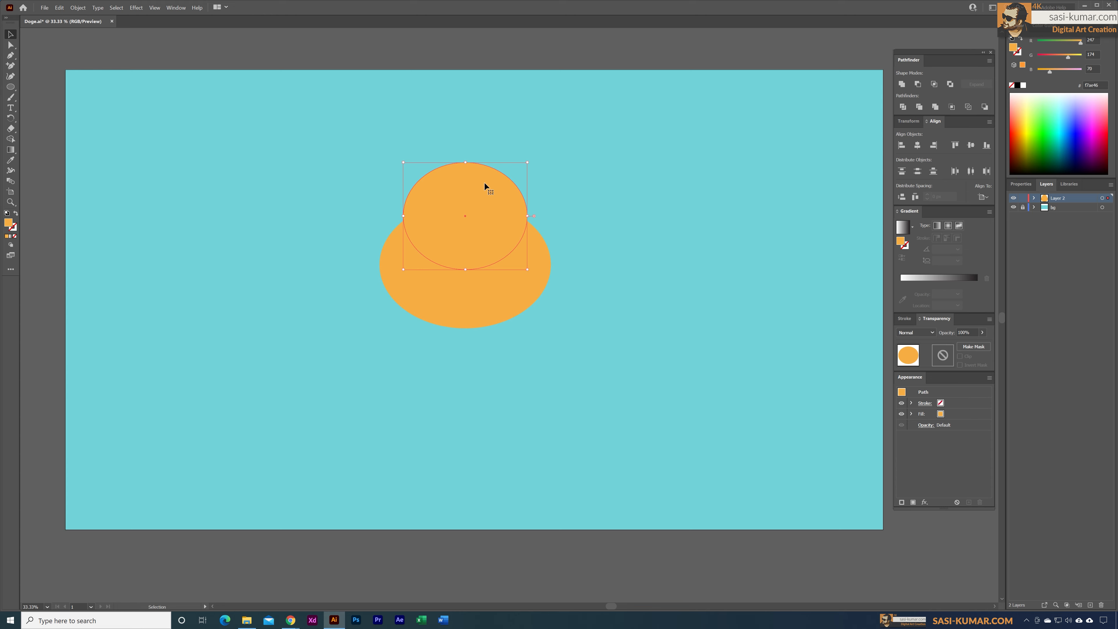
left_click(479, 295, "shift")
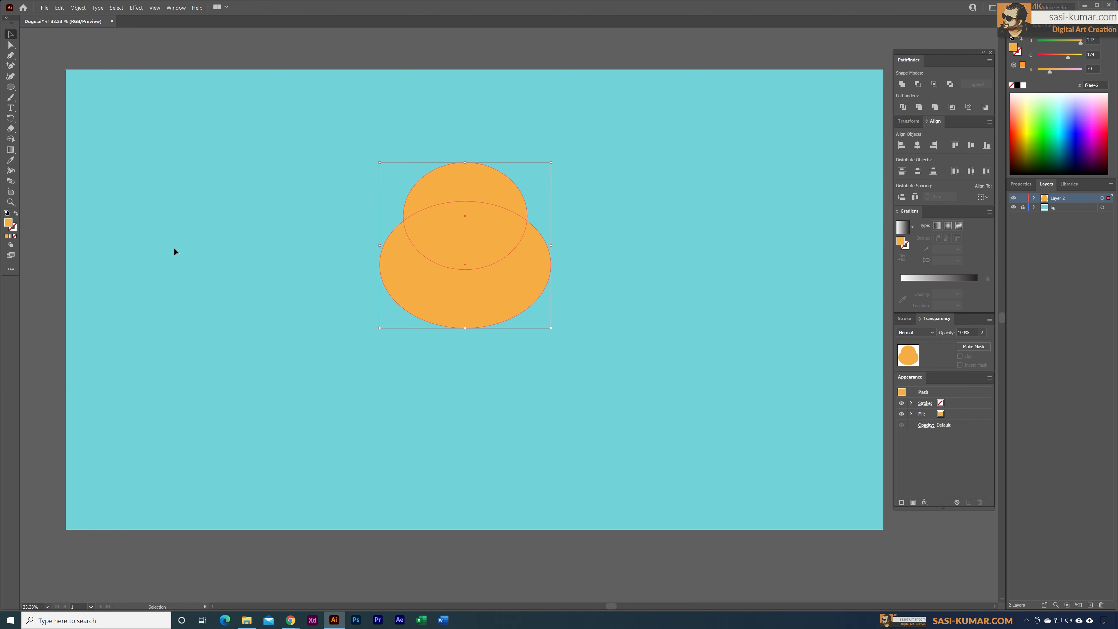
left_click(11, 139)
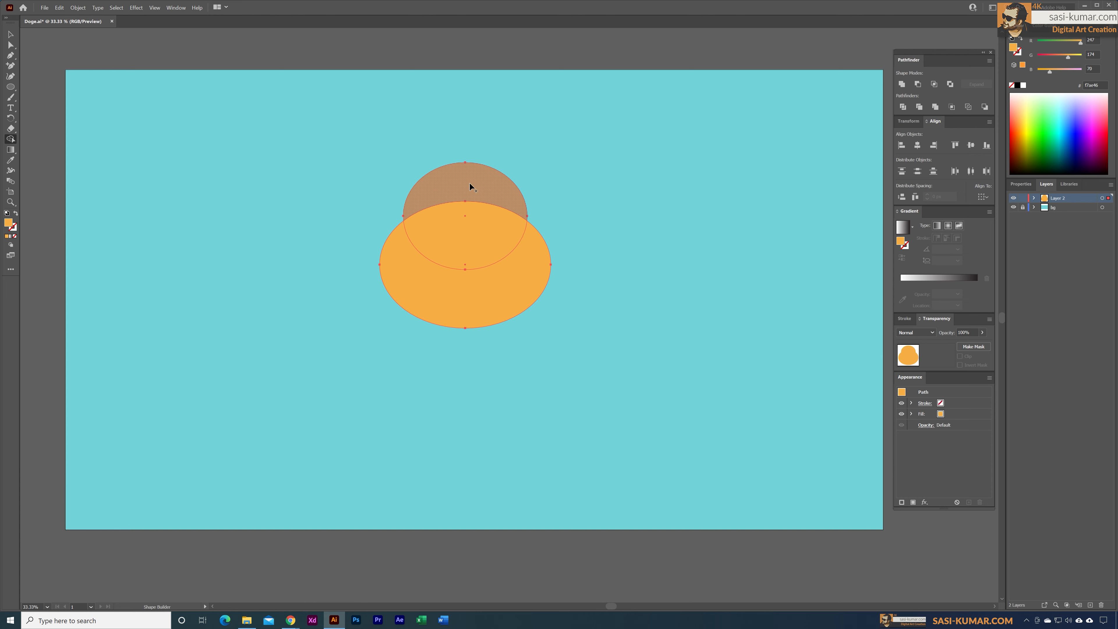
left_click_drag(470, 187, 467, 280)
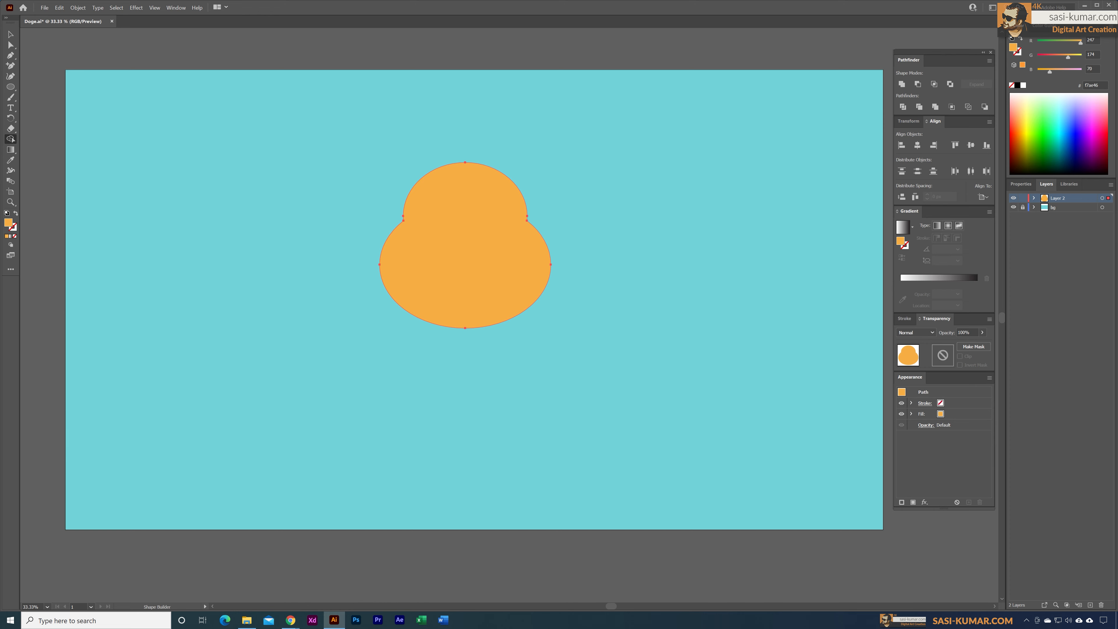
key("v")
left_click(480, 105)
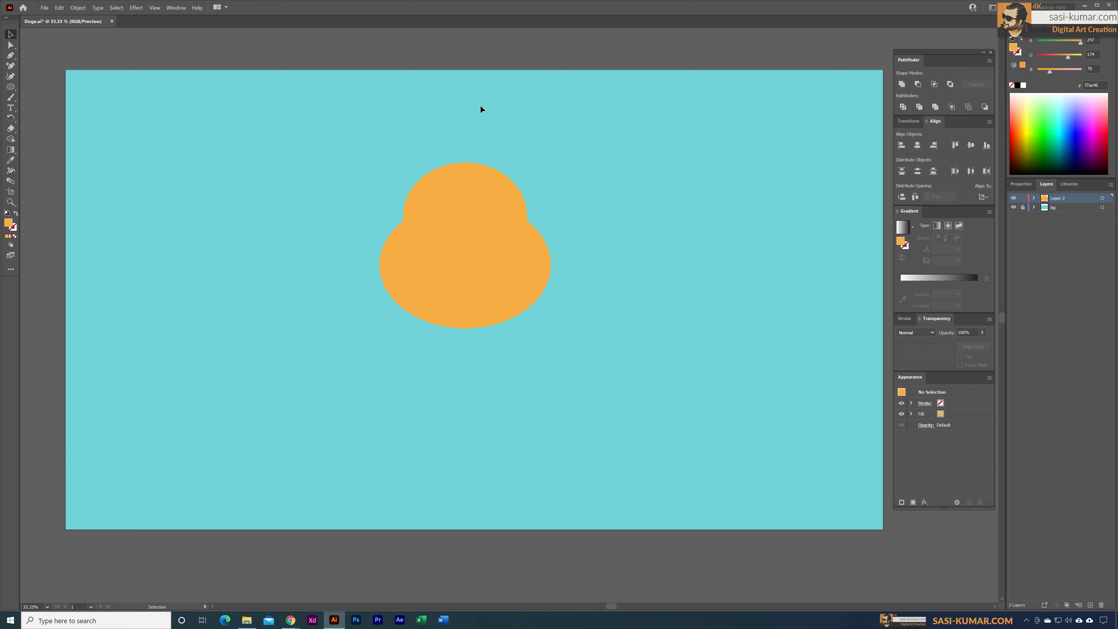
Step: Raise the head's bottom anchor point slightly to flatten the chin
left_click(482, 263)
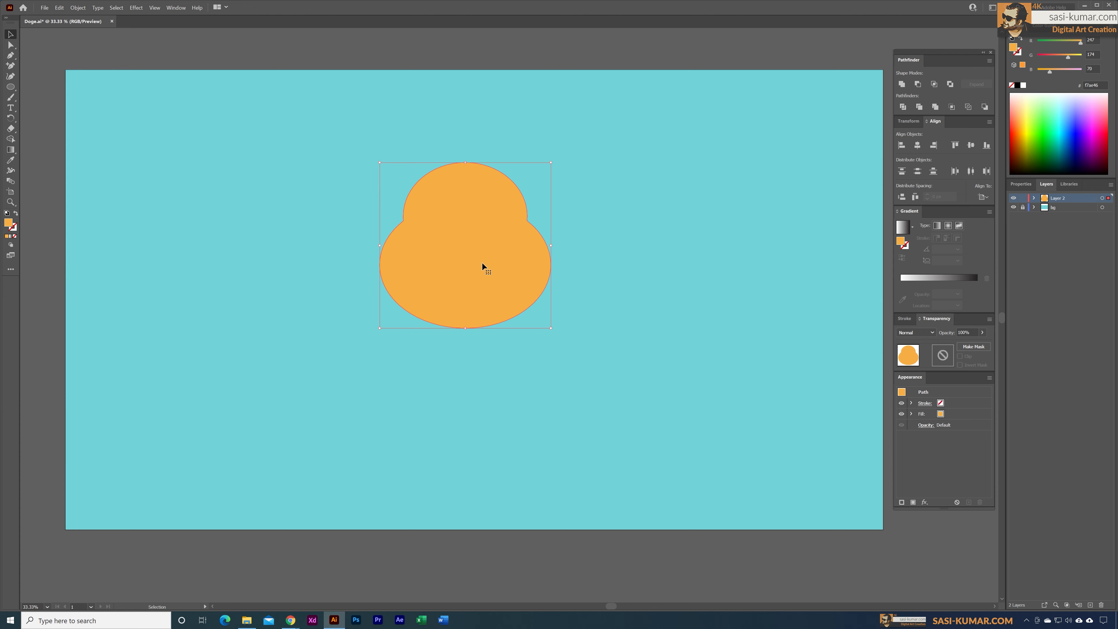
left_click(10, 46)
left_click_drag(475, 340, 455, 316)
mouse_move(514, 329)
left_mouse_down()
mouse_move(512, 346)
mouse_move(512, 328)
left_mouse_up()
left_click(466, 331)
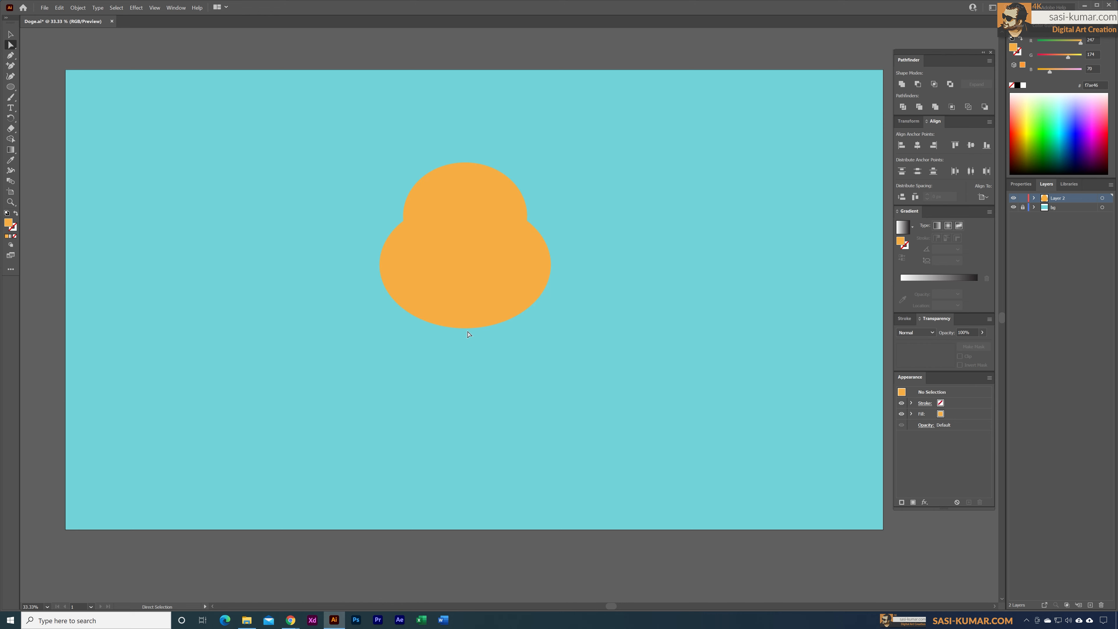
left_click(465, 328)
key("shift+Up")
key("shift+Up")
key("shift+Up")
key("shift+Up")
key("shift+Up")
key("shift+Up")
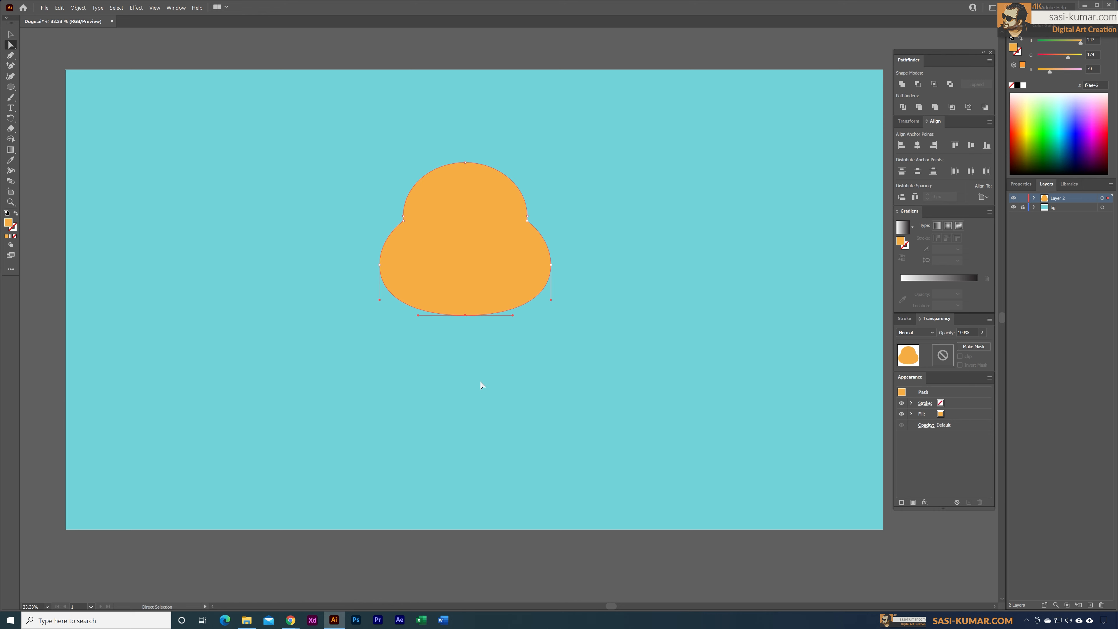
key("shift+Down")
Step: Shorten the lower curve handles of the outermost anchor points on both cheeks to taper the jaw
left_click(551, 265)
left_click_drag(551, 300, 551, 283)
left_click_drag(551, 284, 551, 283)
left_click(379, 265)
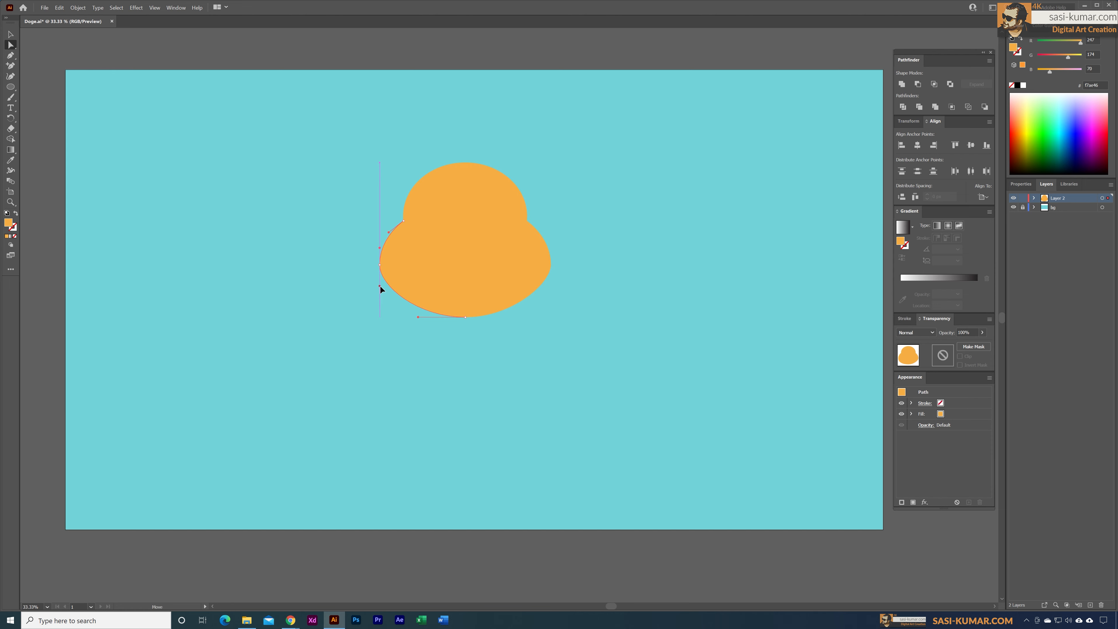
left_click(593, 296)
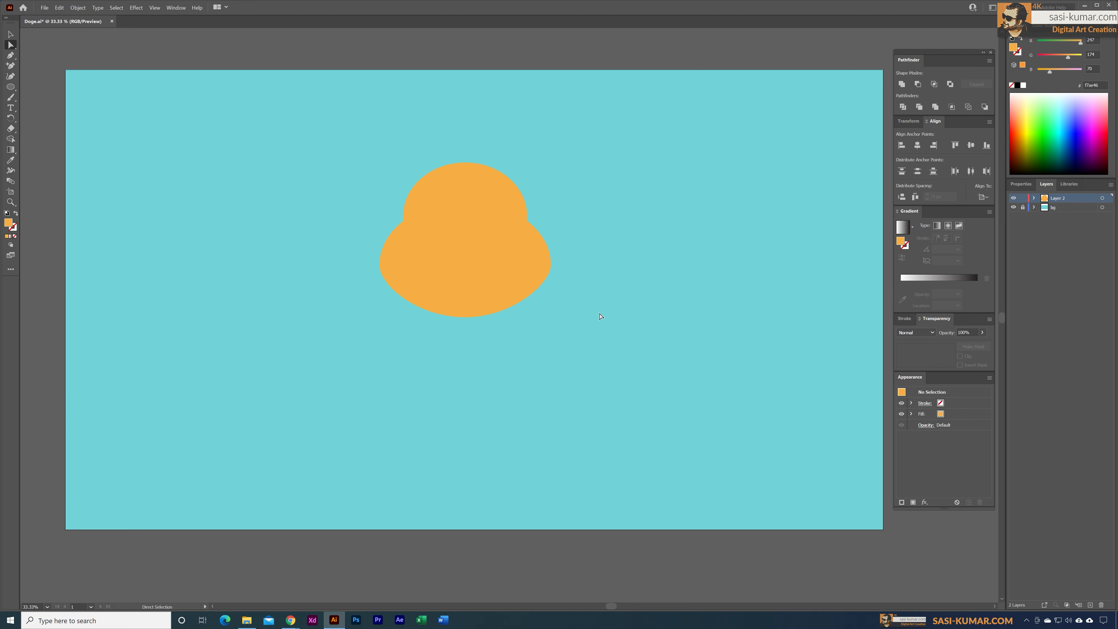
Step: Round the concave corner on the head's right side, where the upper part meets the cheek
left_click(523, 245)
left_click(527, 221)
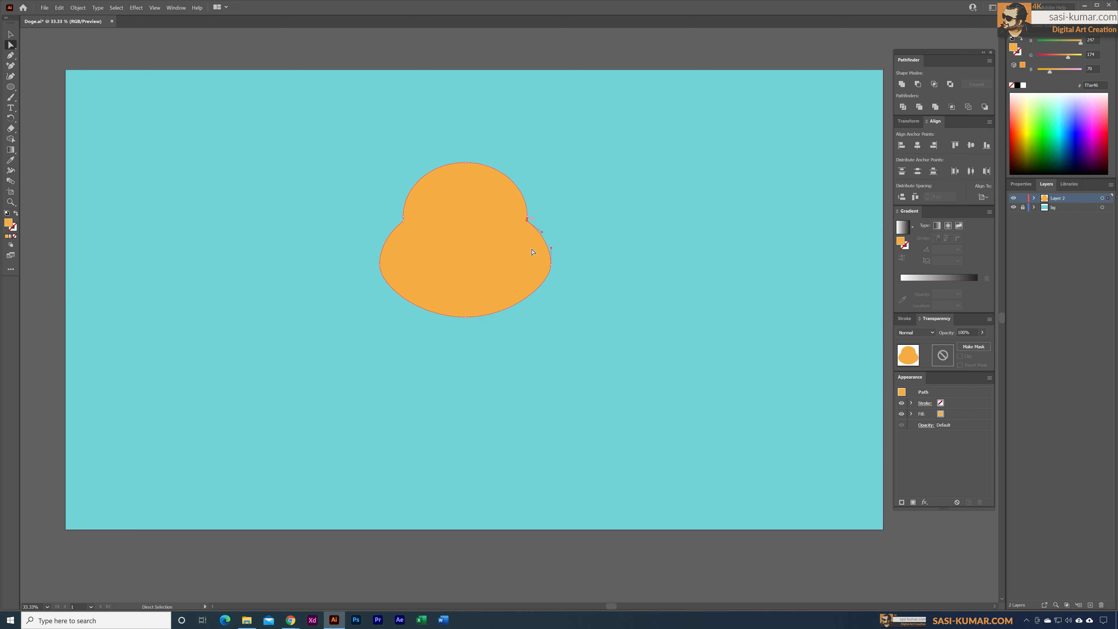
key("ctrl+1")
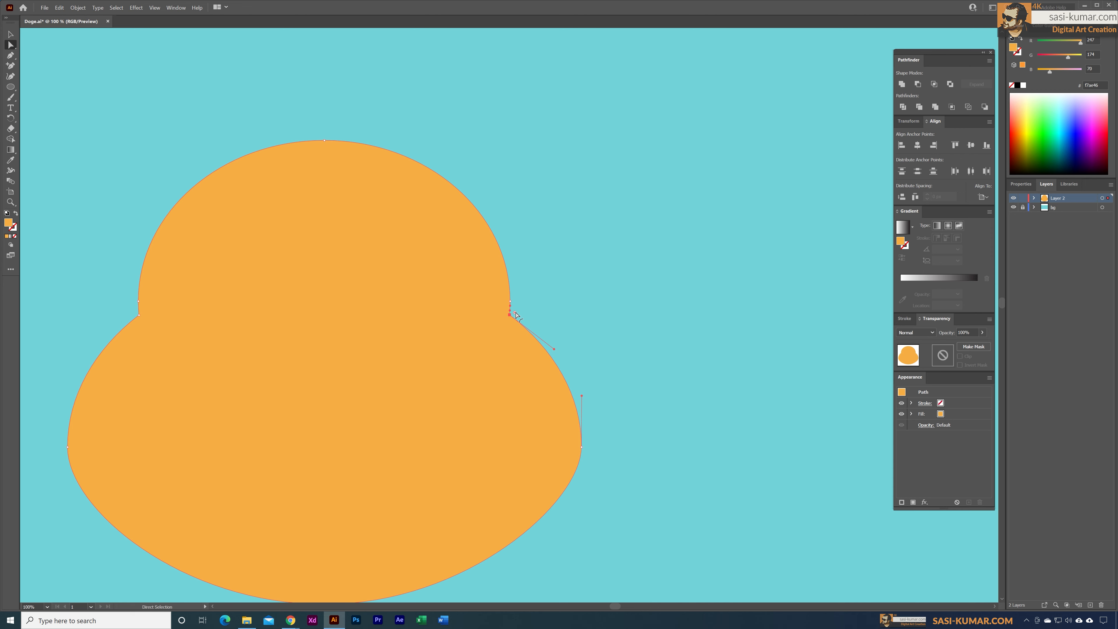
left_click_drag(516, 313, 553, 301)
left_click(571, 271)
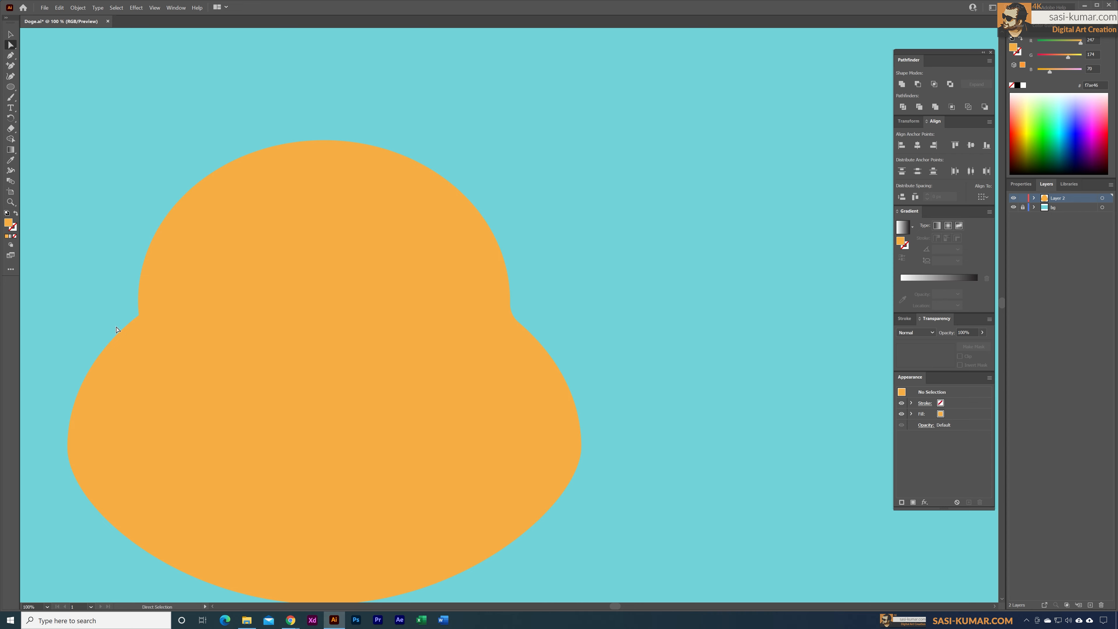
Step: Round the matching concave corner on the head's left side
left_click(140, 315)
scroll(220, 312, "left", 3)
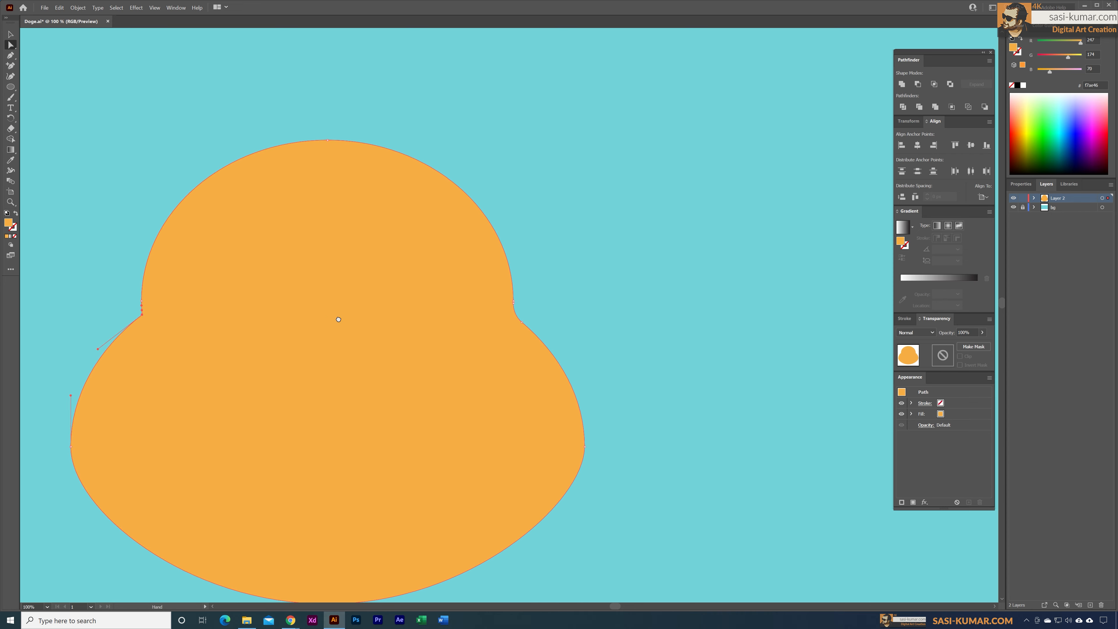
left_click_drag(220, 311, 179, 271)
left_click(185, 247)
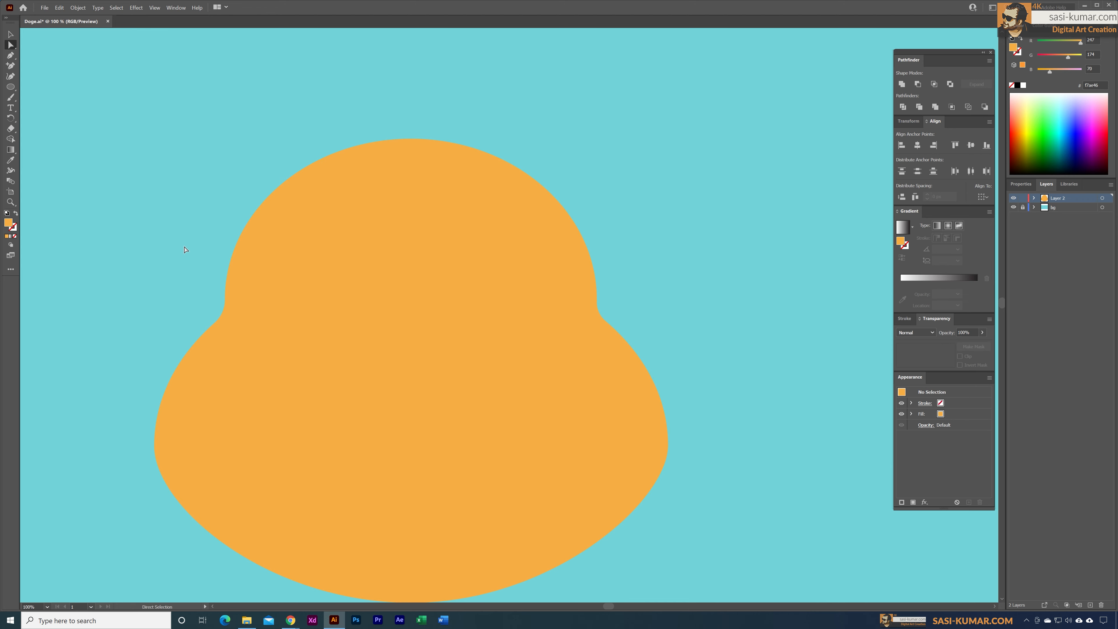
Step: Examine the closely spaced anchor points at the rounded notch on the head's right side and the available Pen tools
left_click(567, 328)
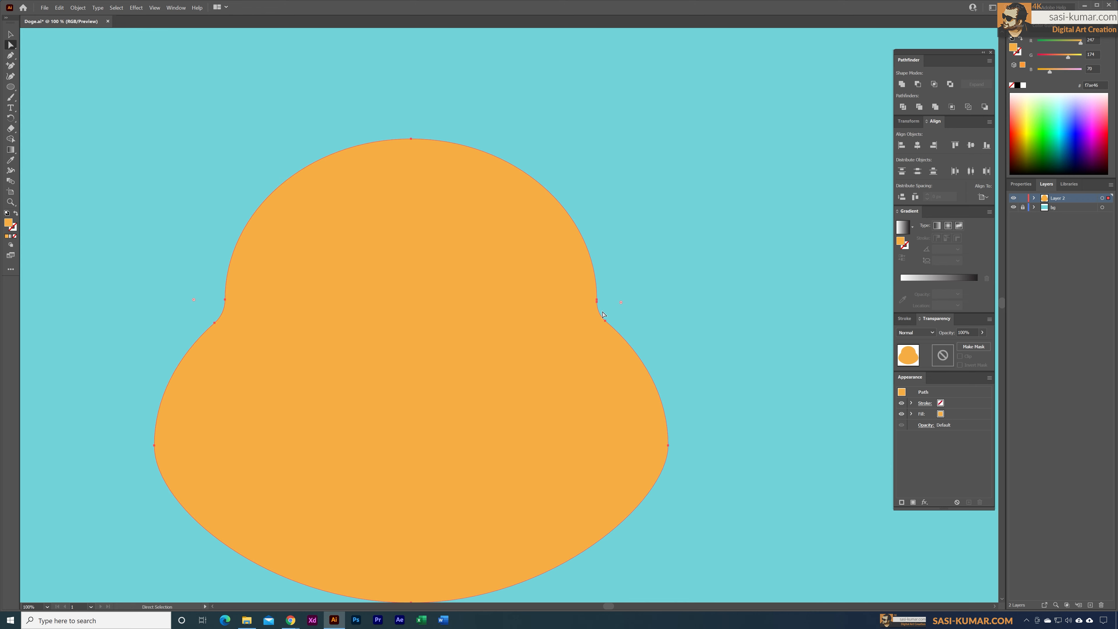
key("ctrl+plus")
key("ctrl+plus")
left_click_drag(736, 204, 474, 291)
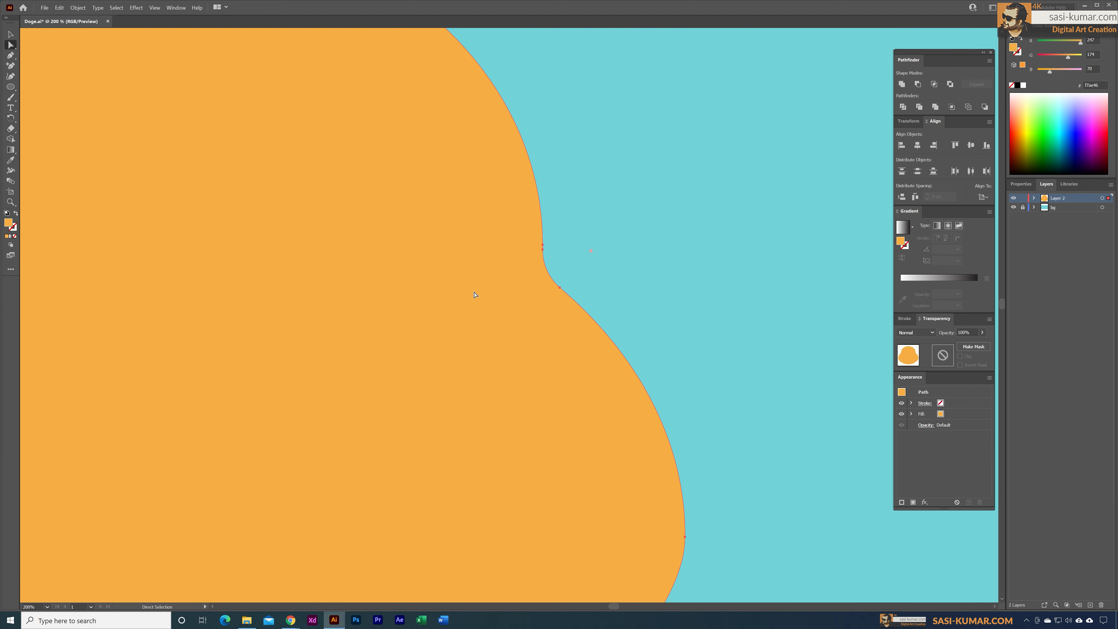
left_click(10, 56)
left_click(11, 65)
left_click(12, 44)
left_click(10, 55)
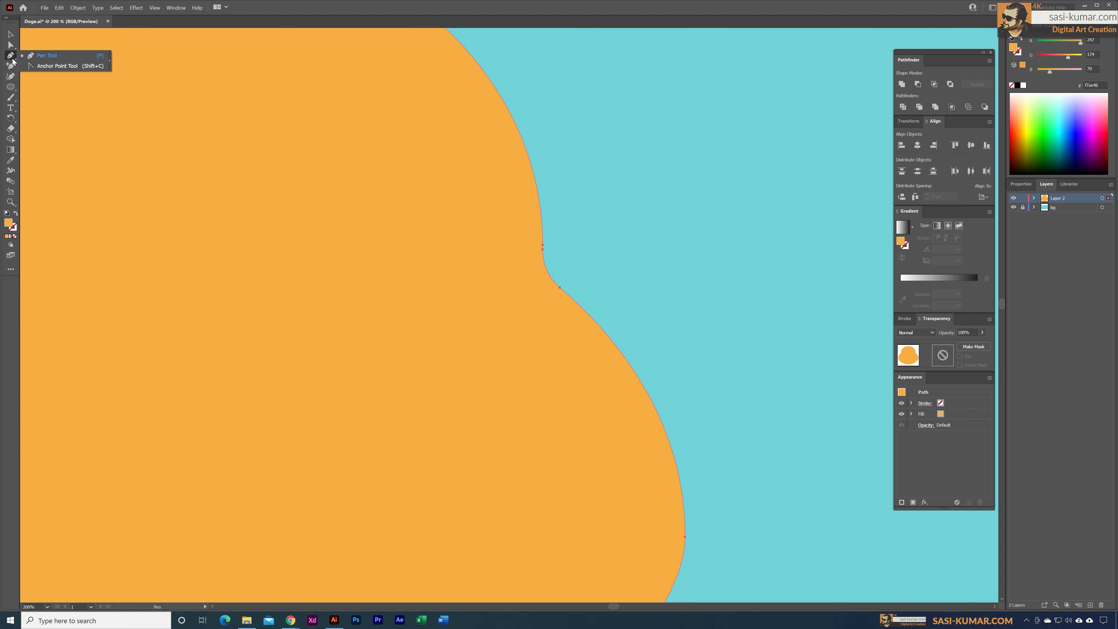
key("v")
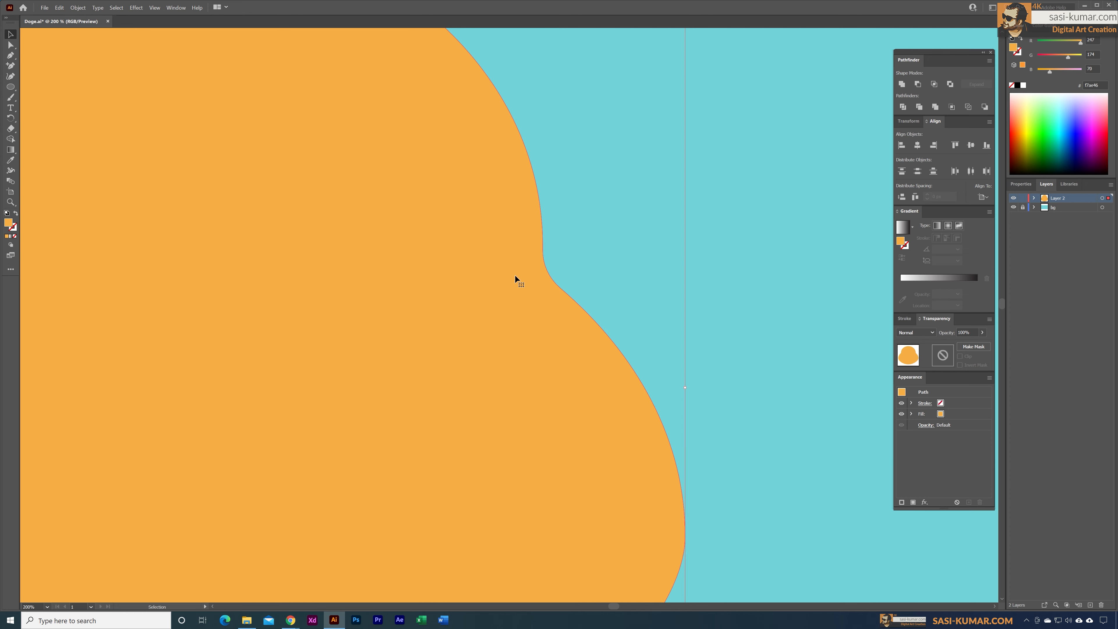
Step: Add the Delete Anchor Point tool to the toolset beside the Add Anchor Point tool and activate it
left_click(12, 270)
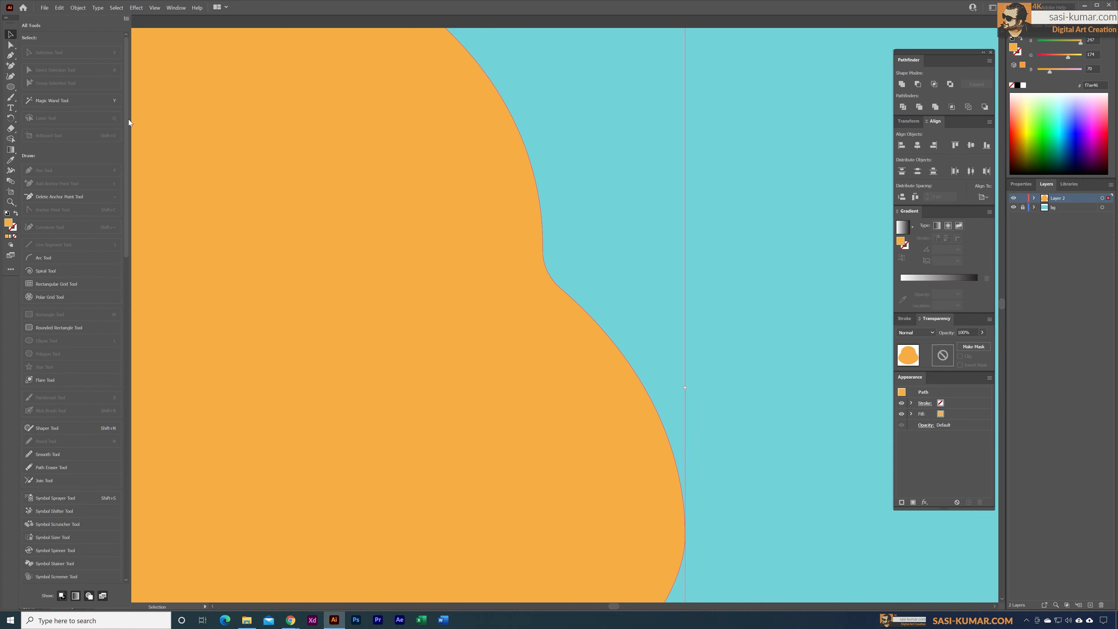
left_click(70, 199)
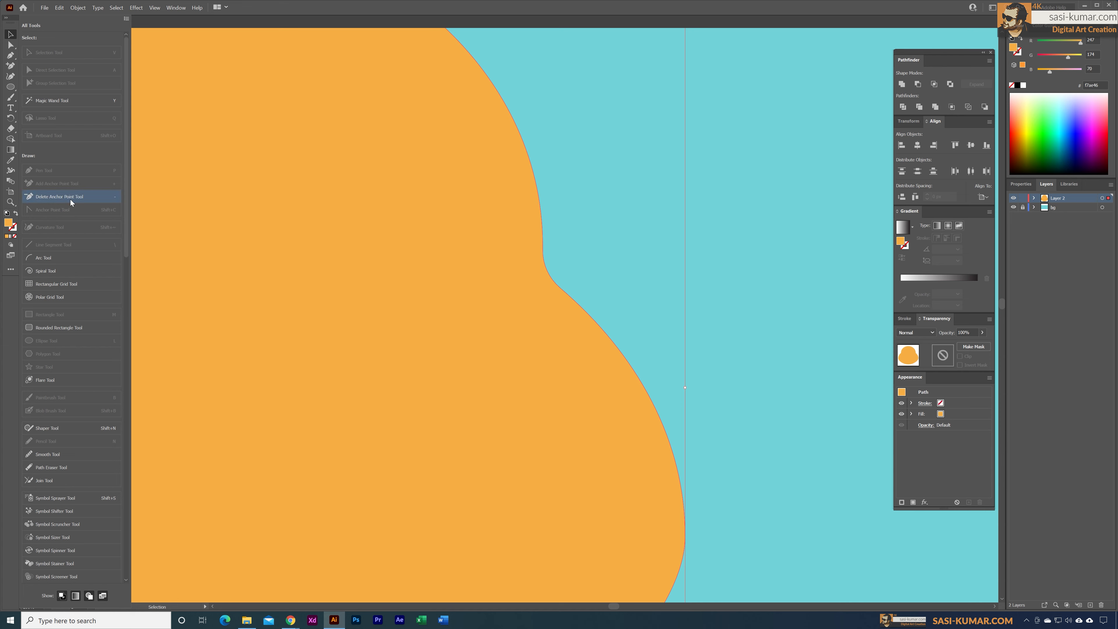
left_click_drag(70, 199, 12, 68)
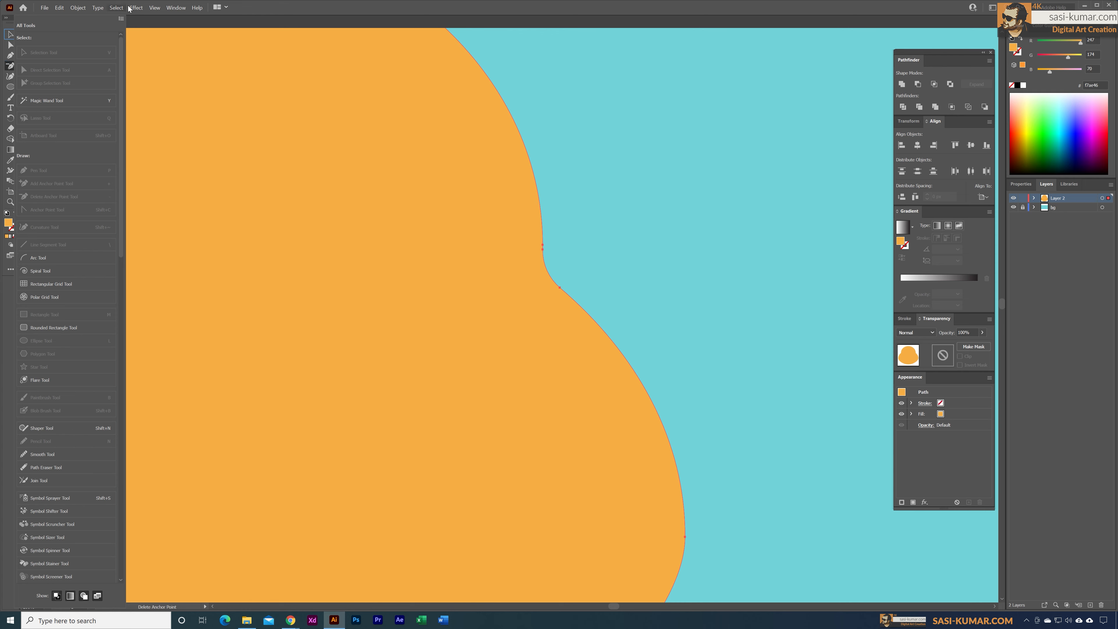
left_click(171, 20)
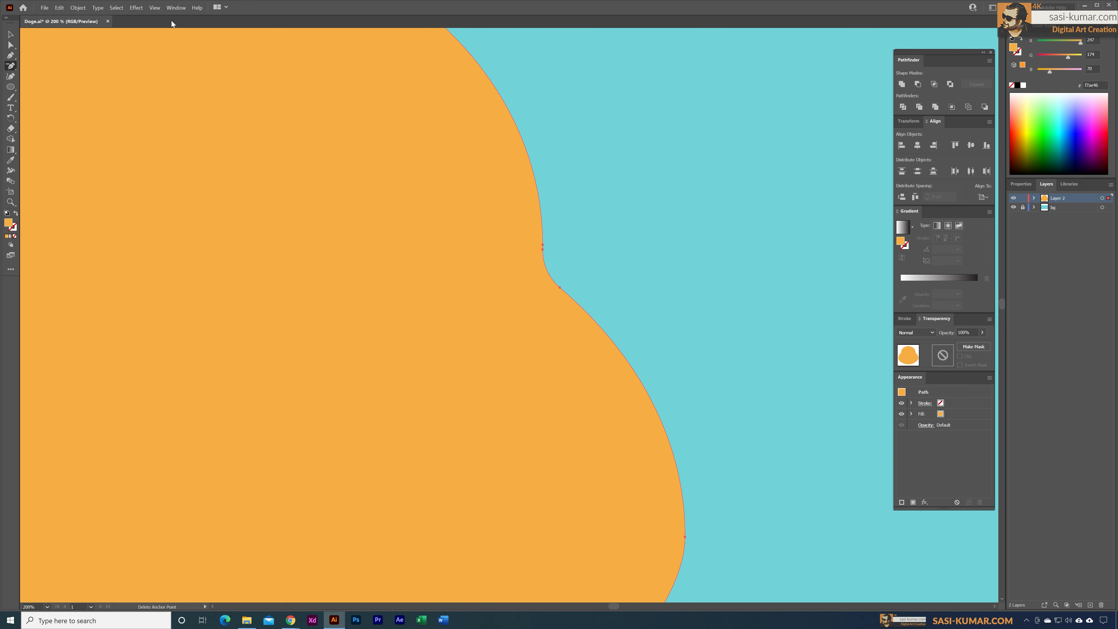
left_click(16, 68)
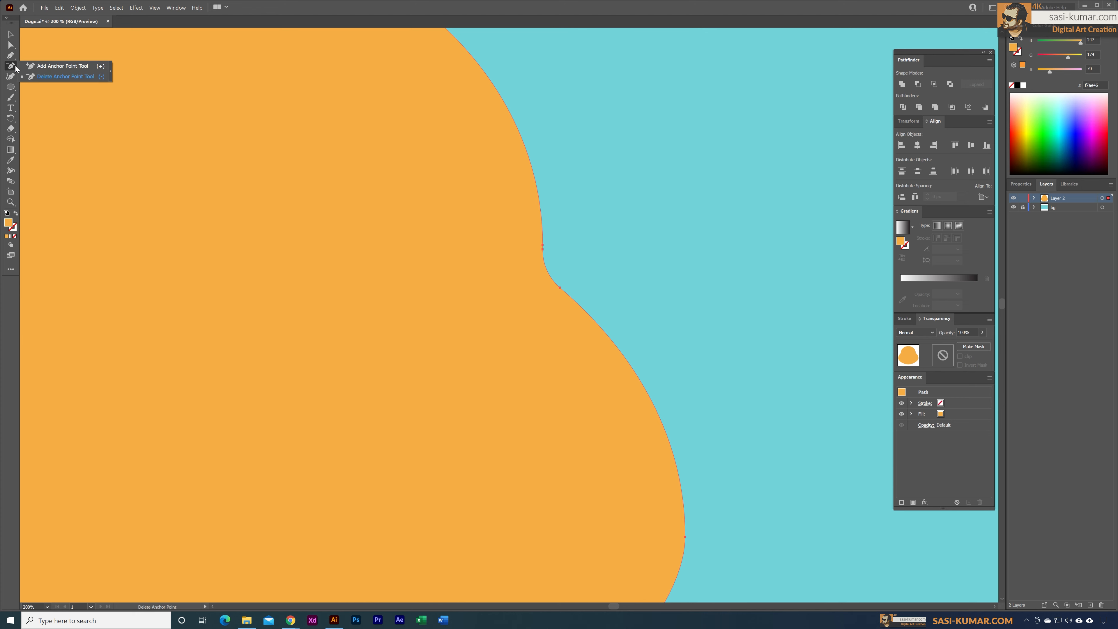
left_click(40, 76)
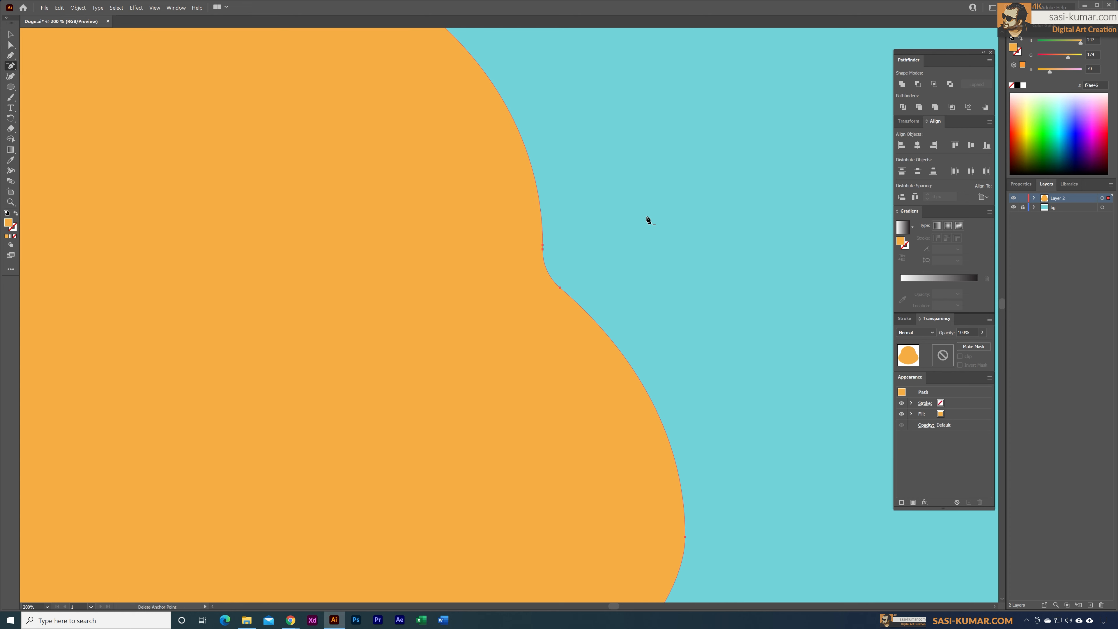
Step: Delete the upper redundant anchor point where the rounding starts on the head's right side
left_click(542, 246)
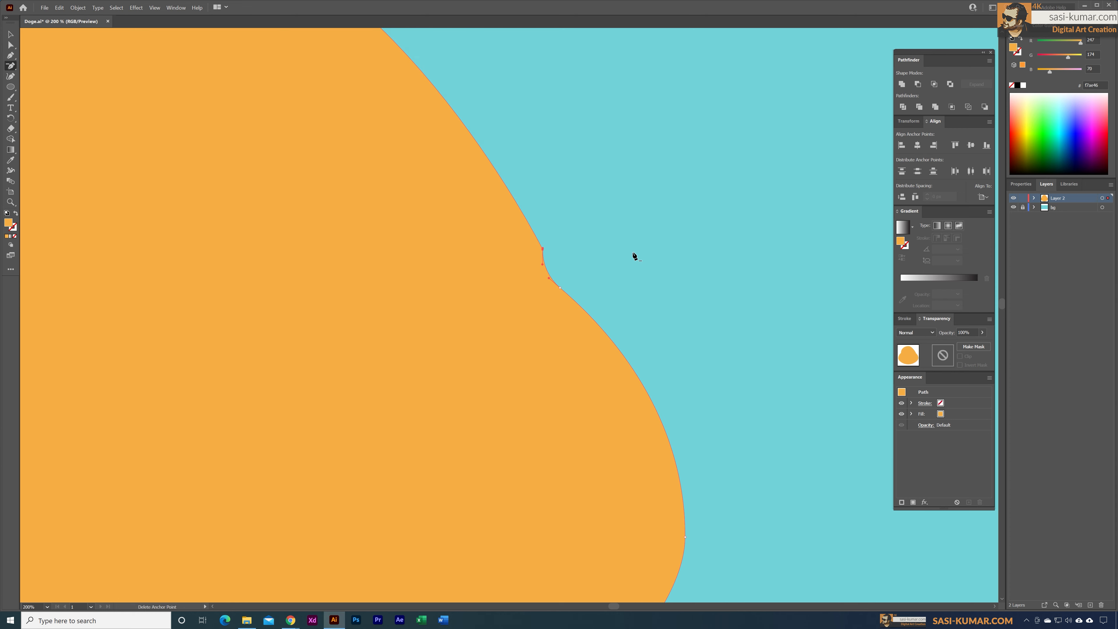
key("ctrl")
key("ctrl+z")
left_click(543, 246)
left_click(10, 34)
left_click(646, 199)
left_click(527, 311)
left_click(10, 45)
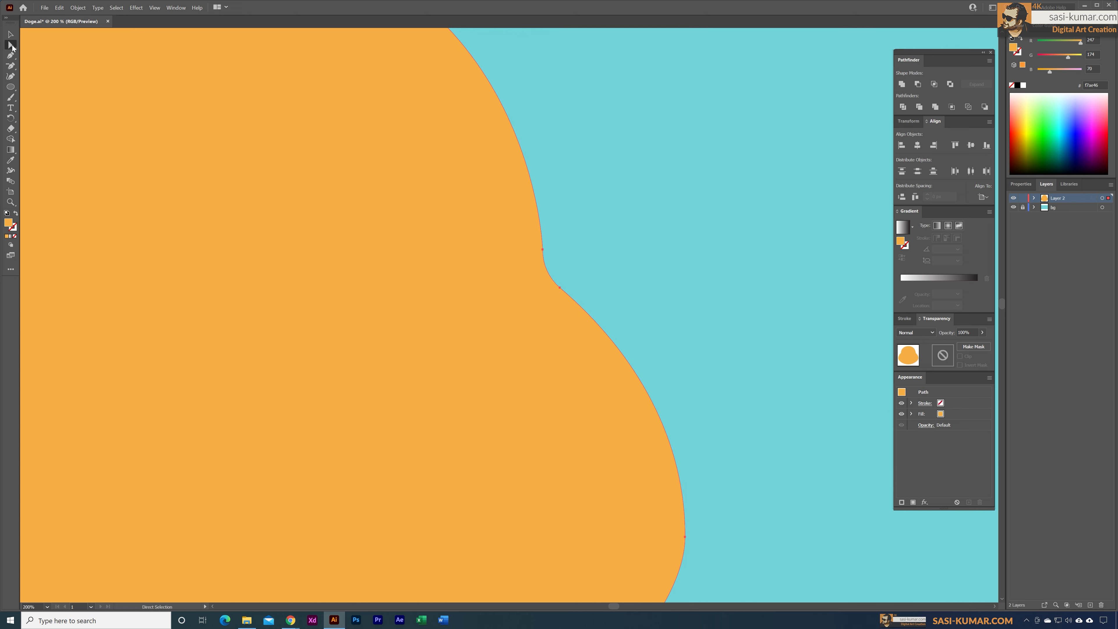
left_click(581, 235)
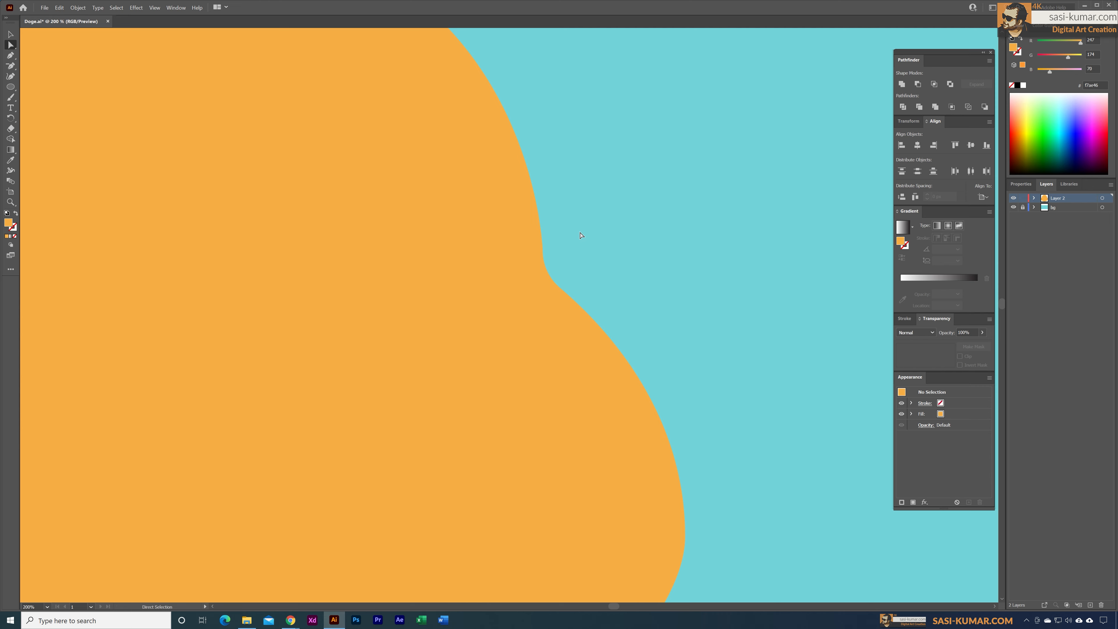
left_click(571, 299)
left_click(656, 263)
Step: Undo the recent head edits back to the sharp side corners and the untapered cheek handles
key("ctrl+minus")
key("ctrl+minus")
key("ctrl+minus")
left_click_drag(580, 260, 631, 231)
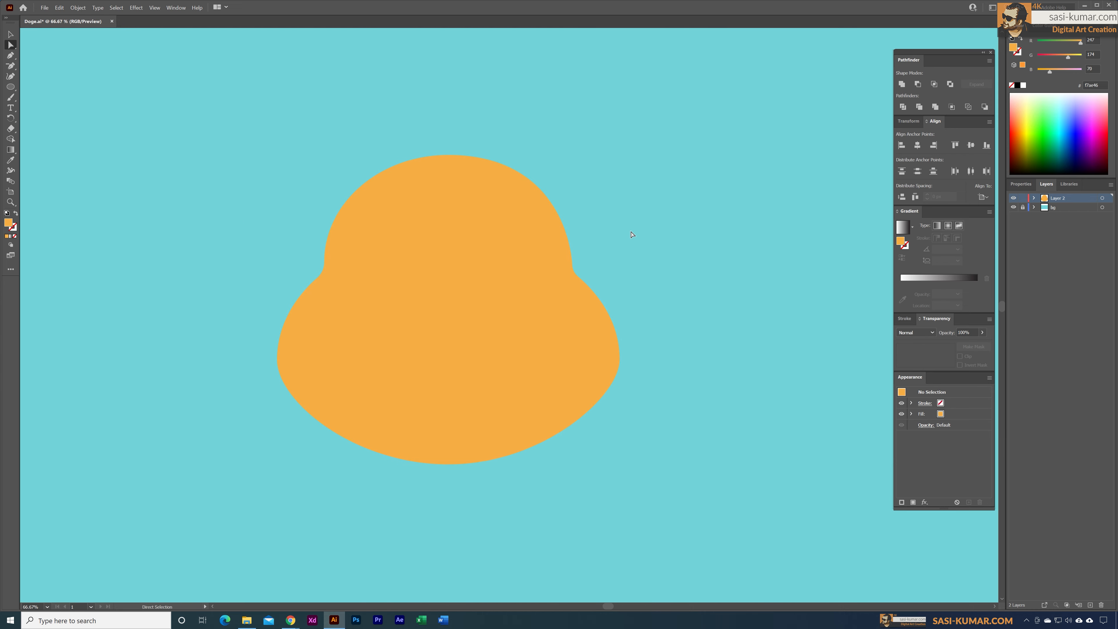
key("ctrl+a")
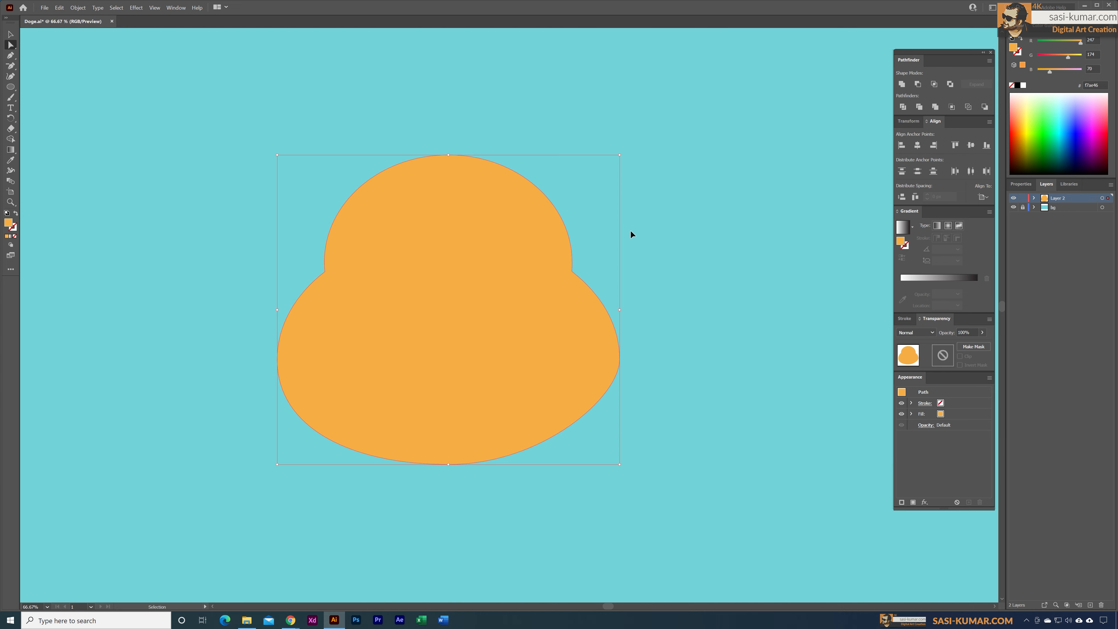
key("ctrl+z")
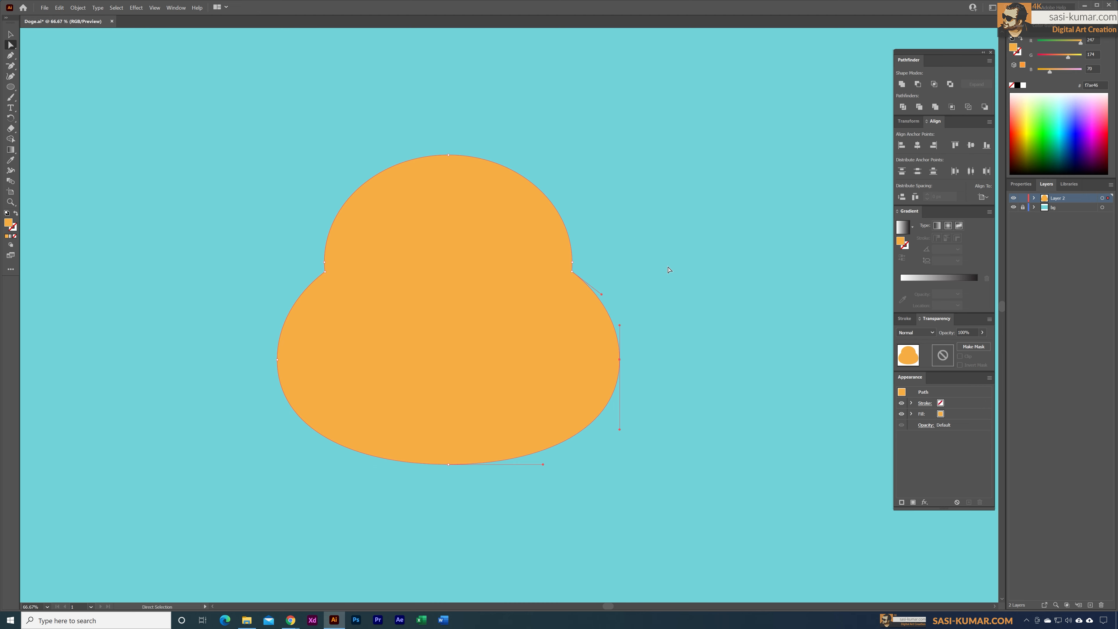
left_click(668, 269)
left_click(588, 343)
key("ctrl+1")
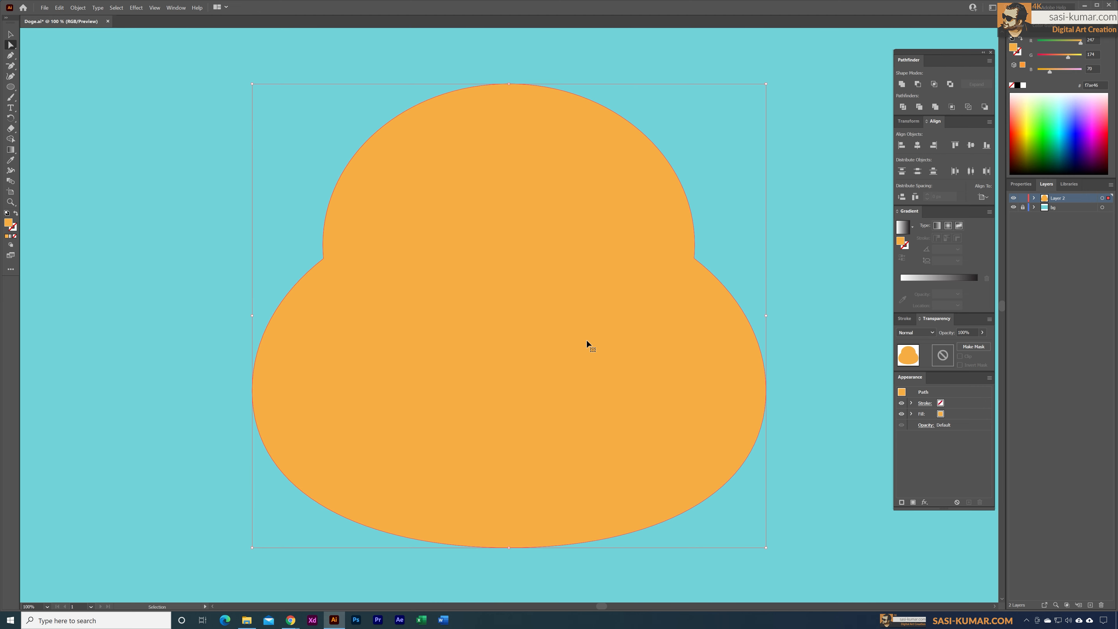
Step: Delete the extra anchor points just above the concave corners on both sides of the head
left_click(11, 65)
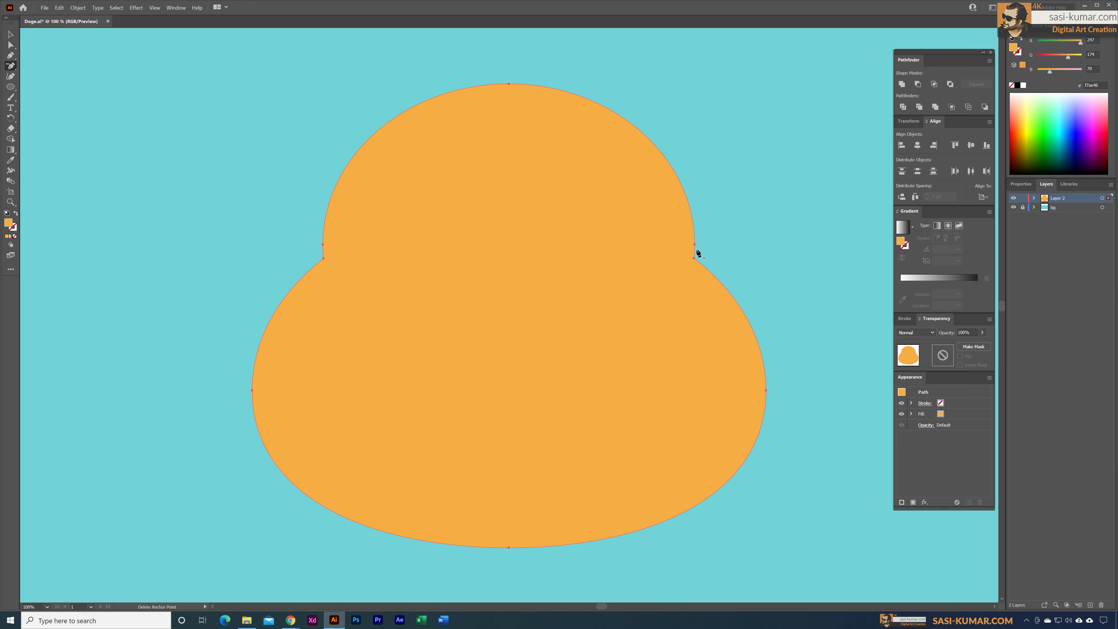
left_click(696, 246)
left_click(324, 245)
left_click(323, 244)
Step: Round the concave corners on both sides of the head with a large radius for a smooth transition into the cheeks
left_click(13, 45)
left_click(694, 258)
left_click_drag(703, 261, 791, 222)
left_click(324, 259)
left_click_drag(320, 260, 265, 183)
left_click(10, 34)
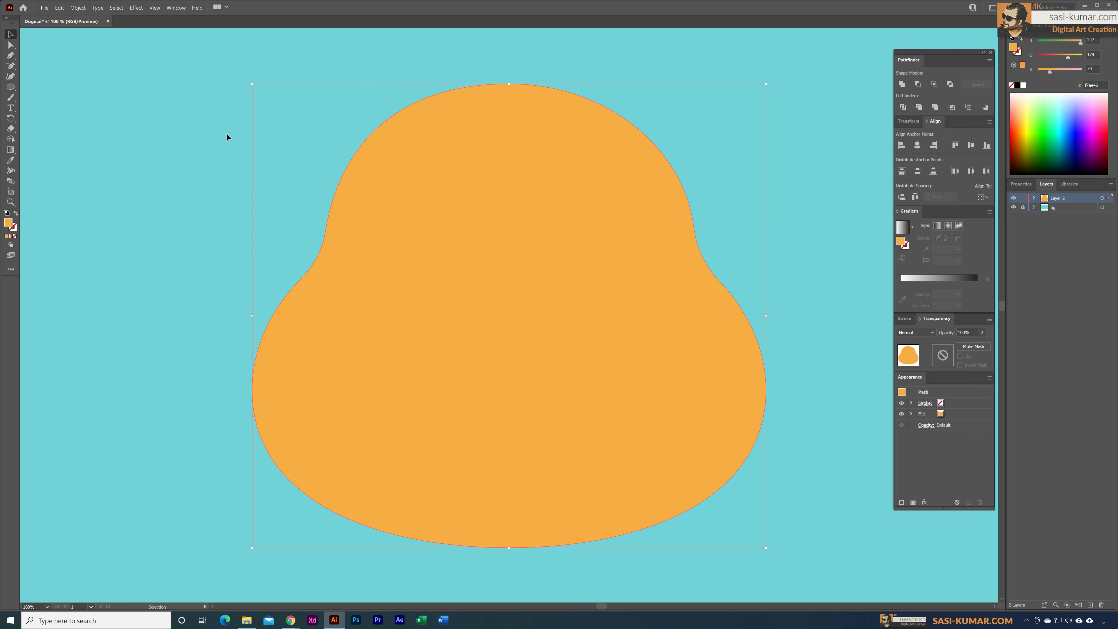
left_click(185, 126)
Step: Move the head slightly up and to the left on the artboard
key("ctrl+minus")
key("ctrl+minus")
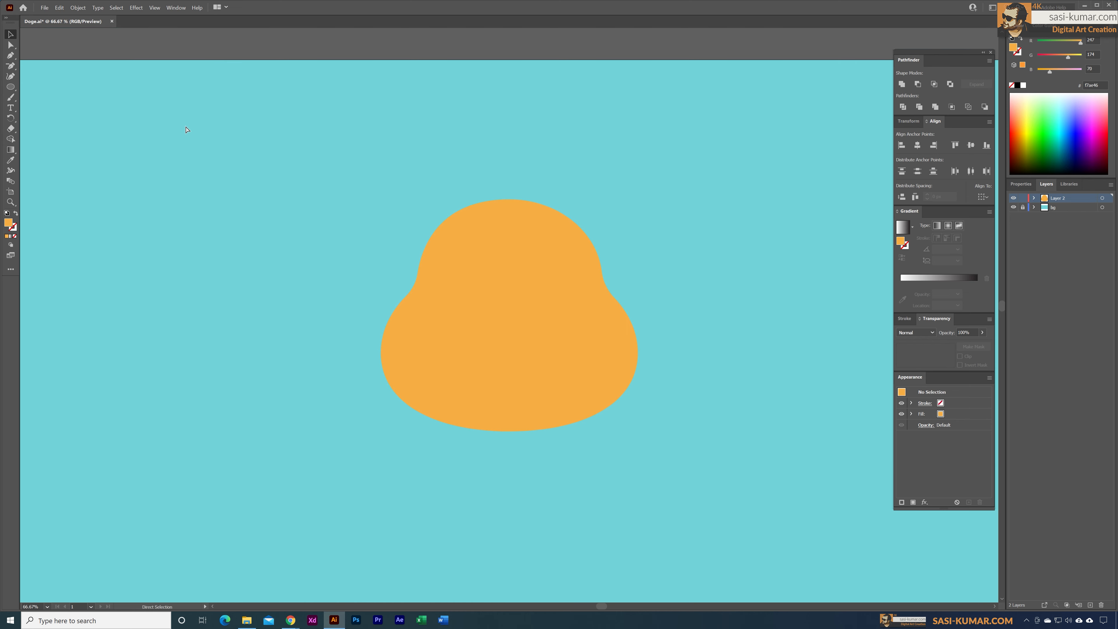
left_click_drag(530, 165, 529, 136)
key("ctrl+minus")
key("ctrl+minus")
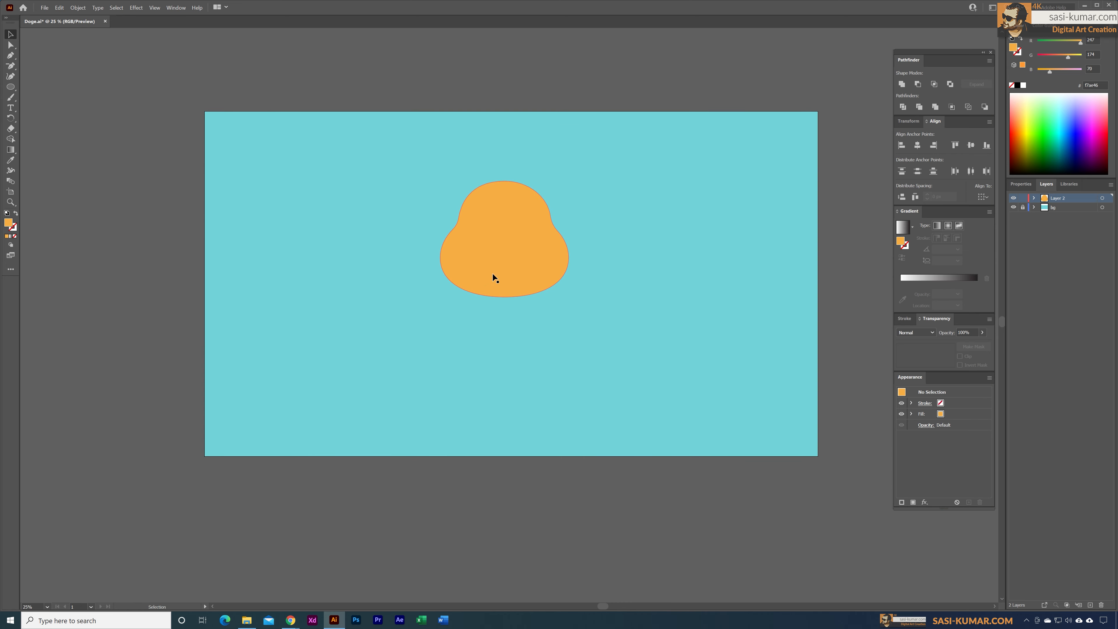
left_click(507, 254)
left_click_drag(507, 254, 500, 252)
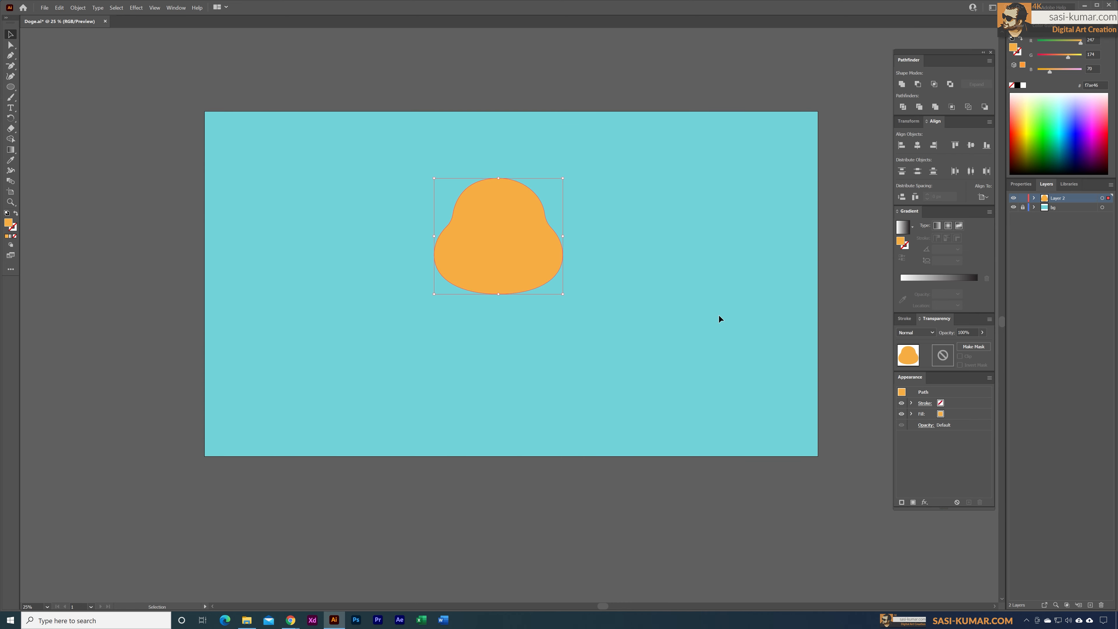
left_click(634, 320)
Step: Angle the lower curve handles of the outermost cheek anchor points inward on both sides to taper the jaw
left_click(494, 244)
left_click(9, 45)
left_click(563, 255)
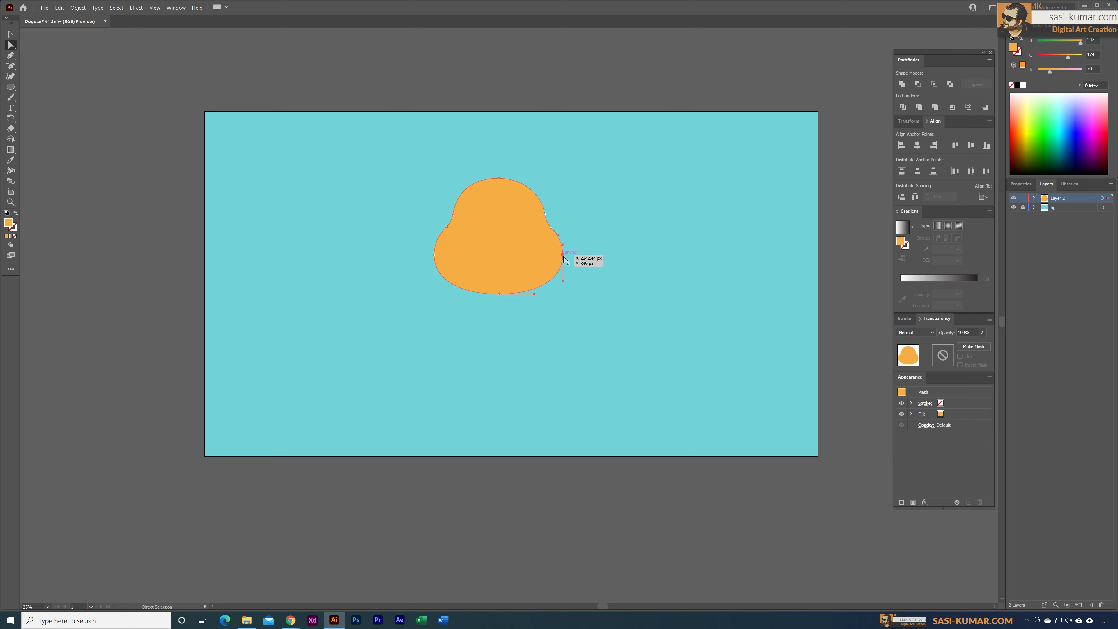
left_click_drag(563, 281, 560, 283)
left_click(434, 254)
left_click_drag(435, 282, 436, 283)
left_click(601, 312)
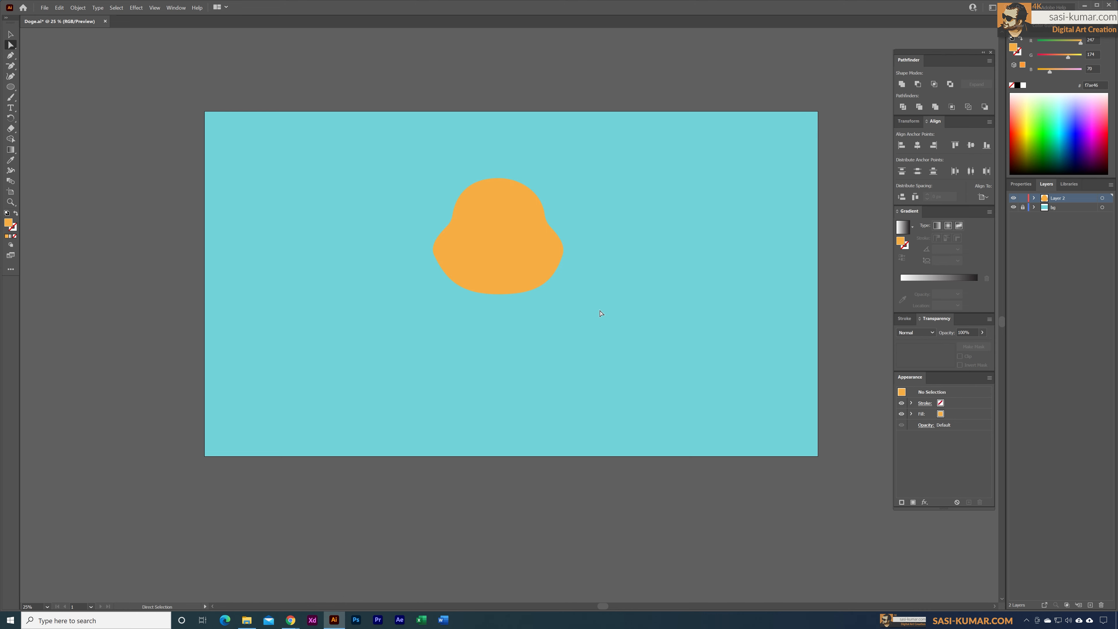
Step: Lower the head's bottom anchor point slightly to lengthen the chin
left_click(504, 242)
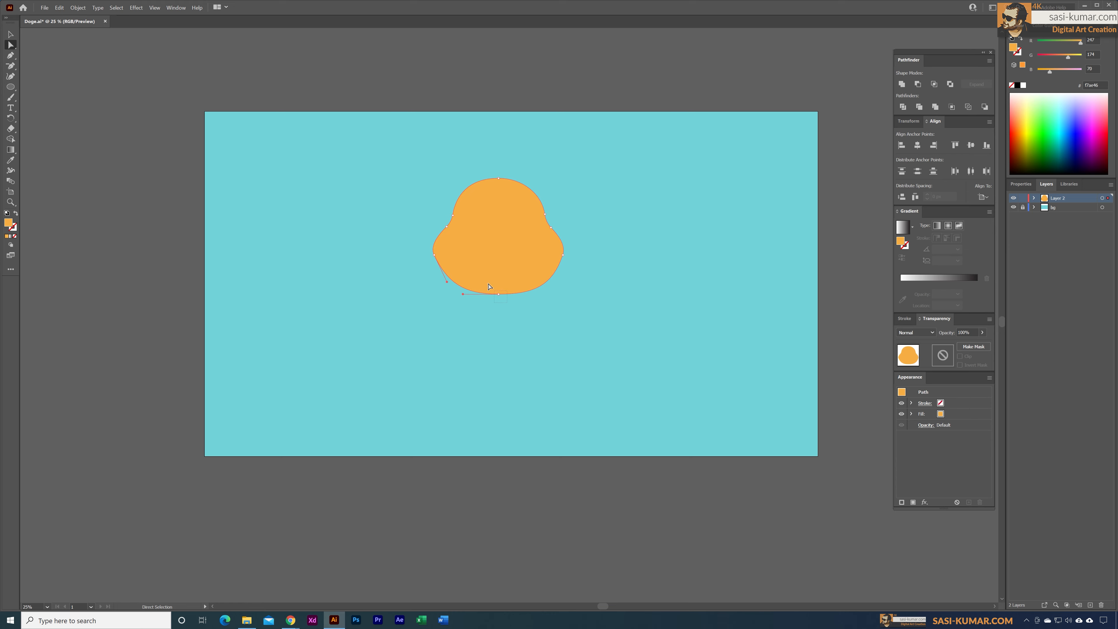
key("Down")
key("Down")
key("Down")
left_click(10, 34)
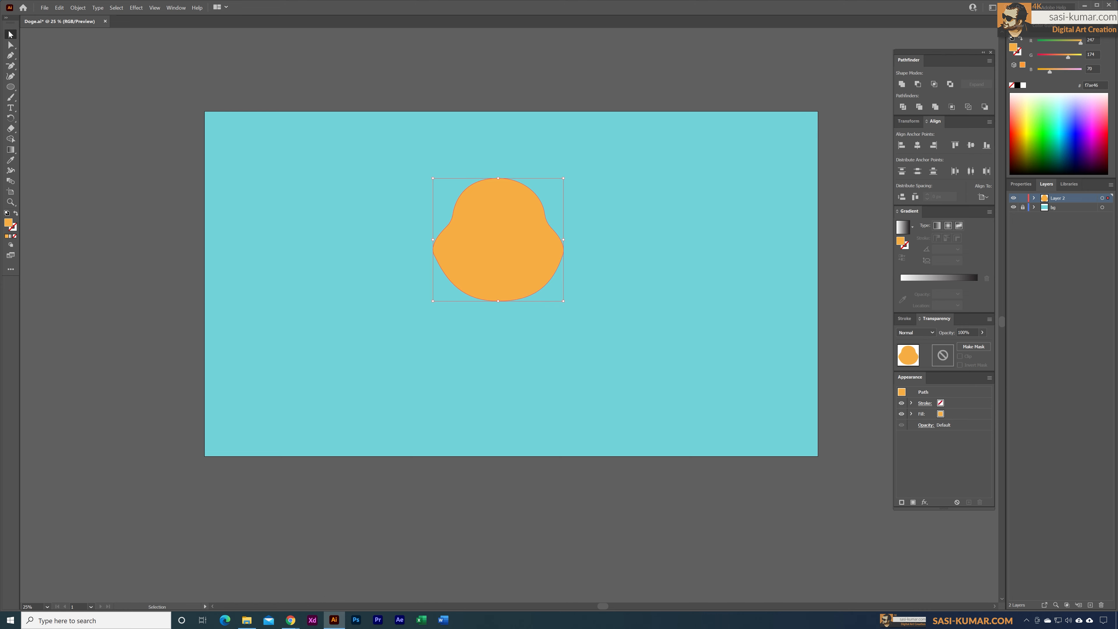
left_click(276, 79)
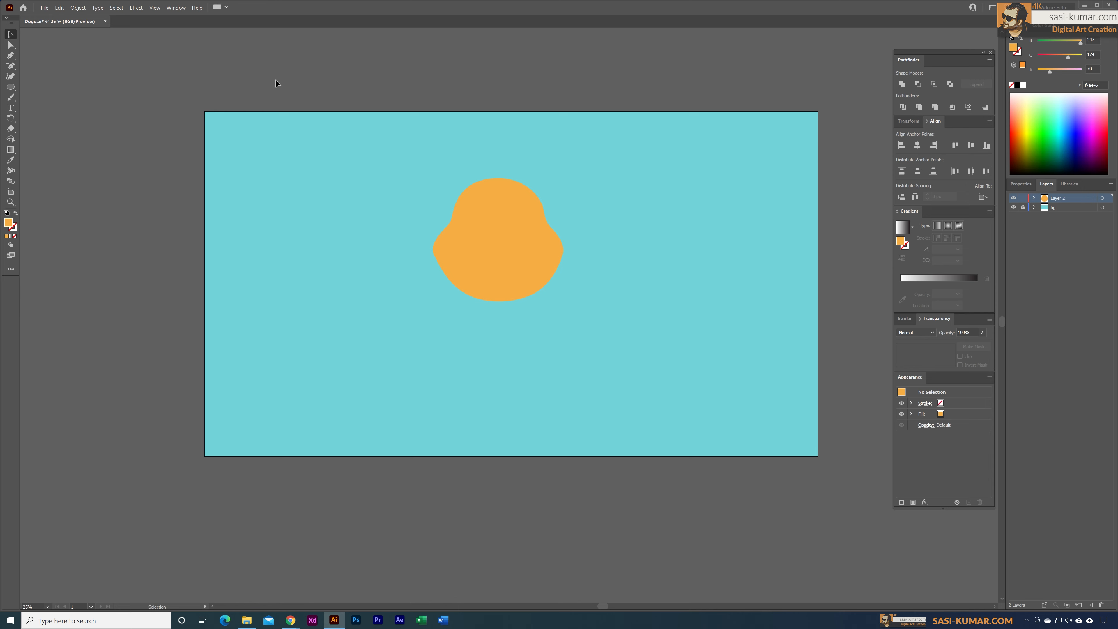
Step: Scale the head down proportionally to about three quarters of its size
key("ctrl+a")
left_click_drag(564, 161, 558, 180)
left_click(594, 458)
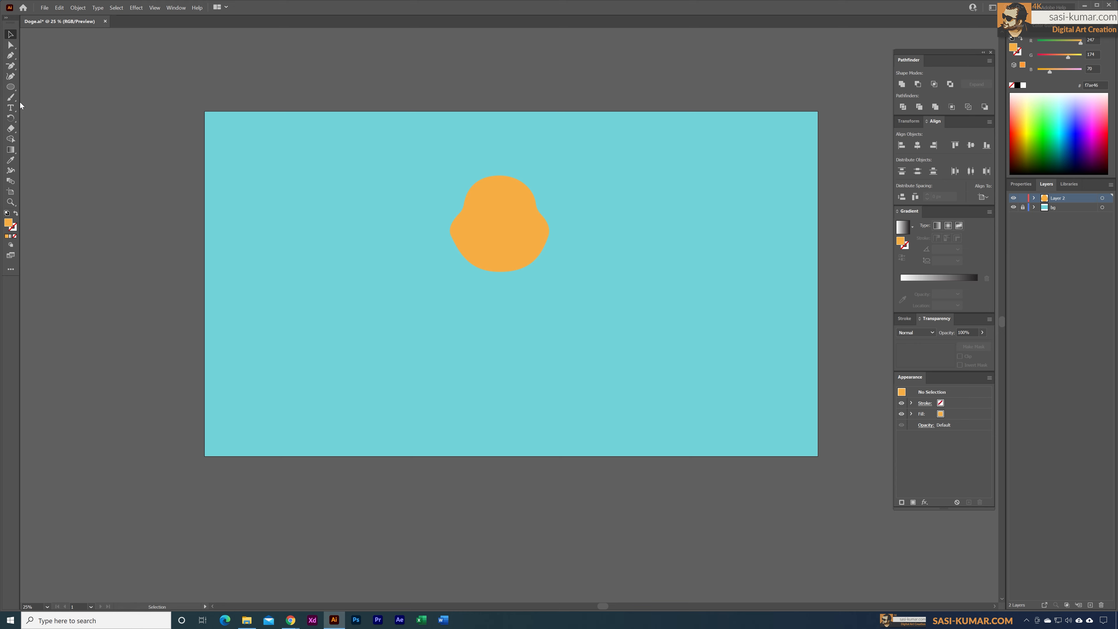
Step: Draw an orange ellipse slightly wider than the head and centre it horizontally over the head's lower part
left_click(13, 90)
left_click_drag(463, 232, 569, 319)
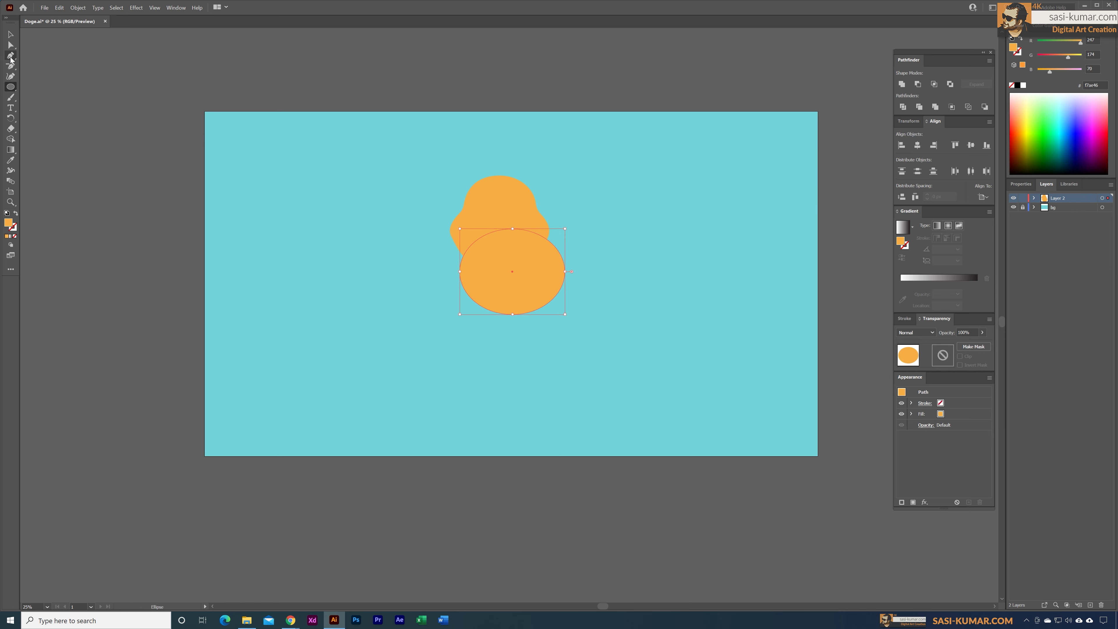
left_click(11, 34)
left_click_drag(526, 263, 514, 258)
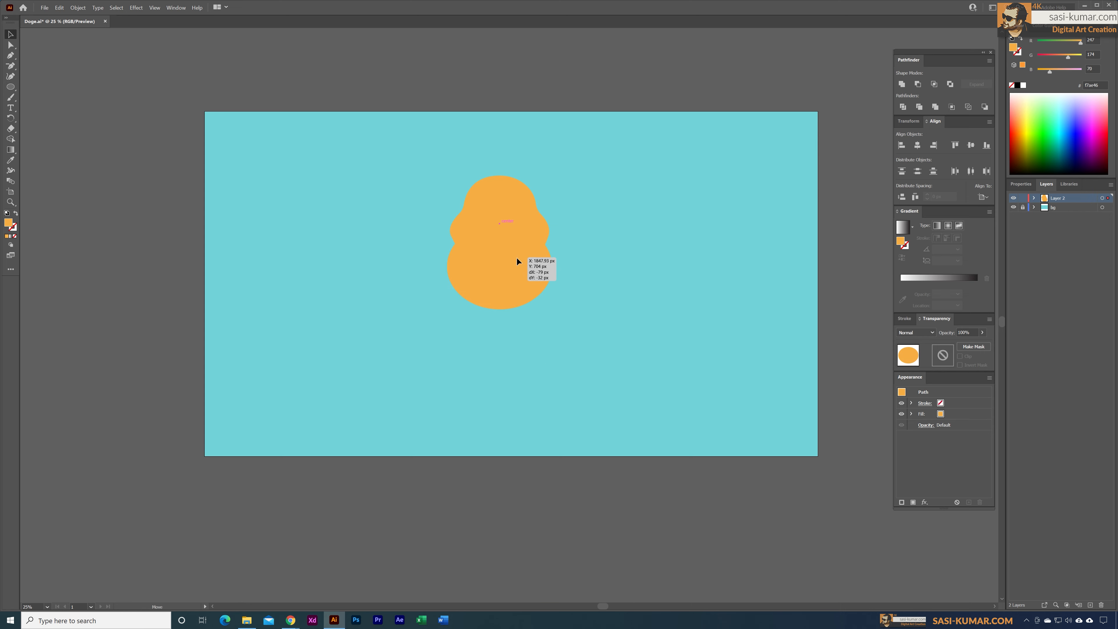
key("ctrl+shift+a")
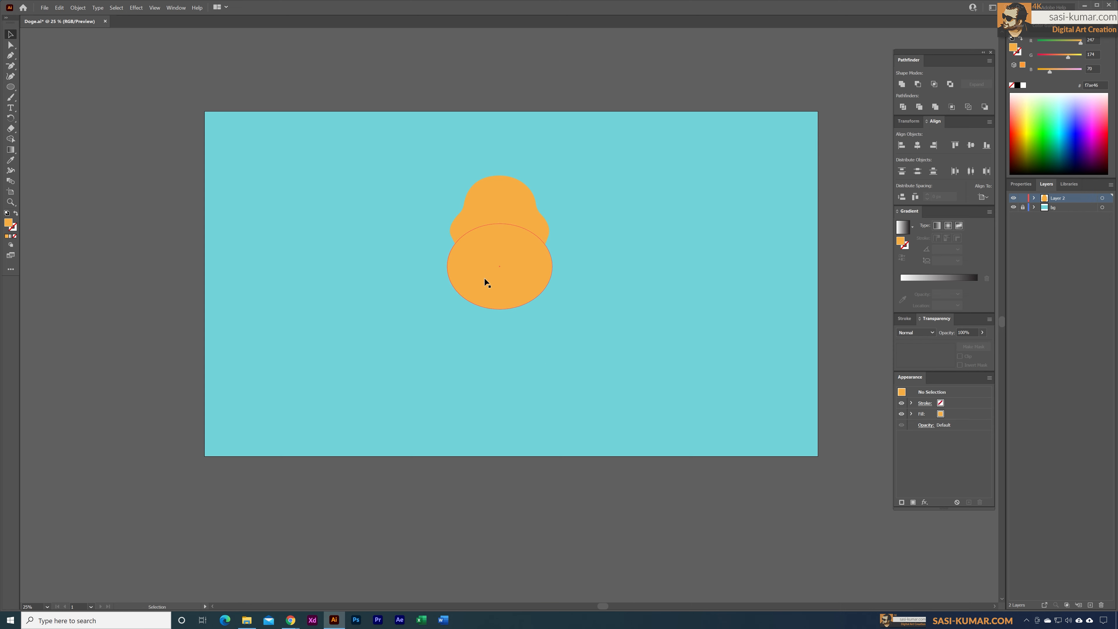
Step: Nudge the ellipse up slightly and stretch its upper edge upward until it is nearly circular
left_click_drag(485, 273, 485, 272)
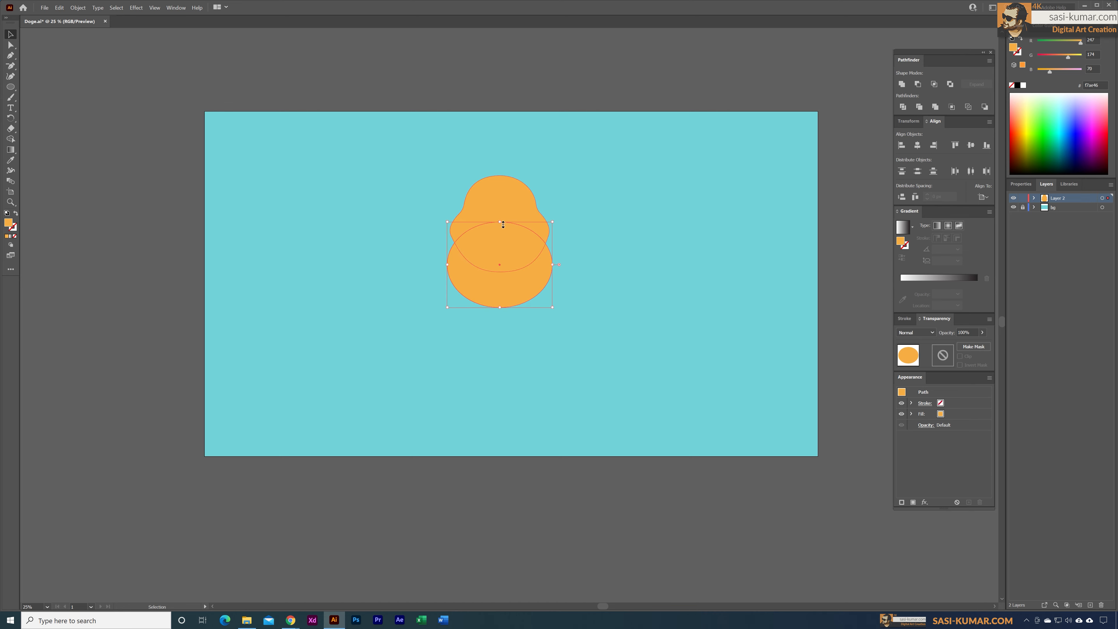
left_click_drag(503, 224, 503, 203)
left_click(658, 212)
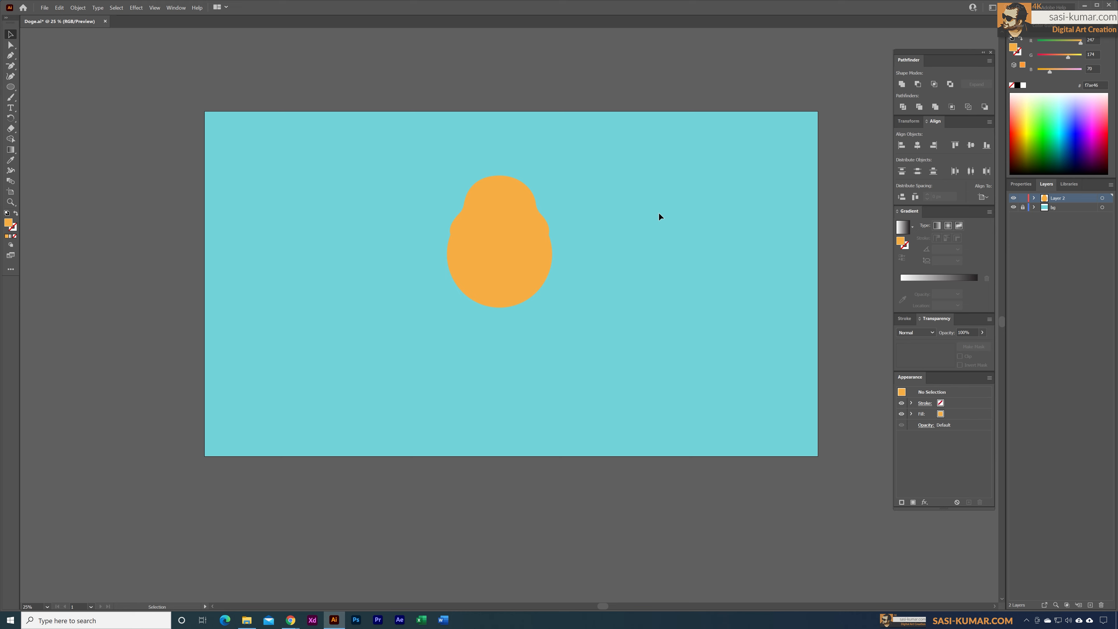
Step: Shorten both curve handles of the circle's bottom anchor point evenly with the Scale tool
left_click(499, 274)
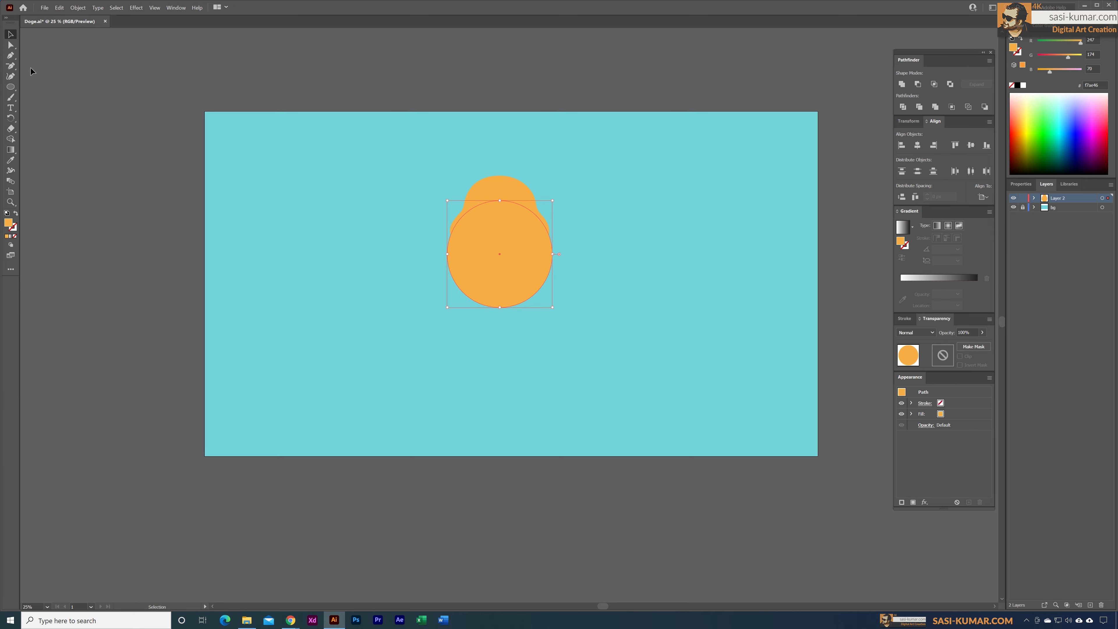
key("a")
left_click_drag(496, 310, 532, 305)
key("ctrl+equal")
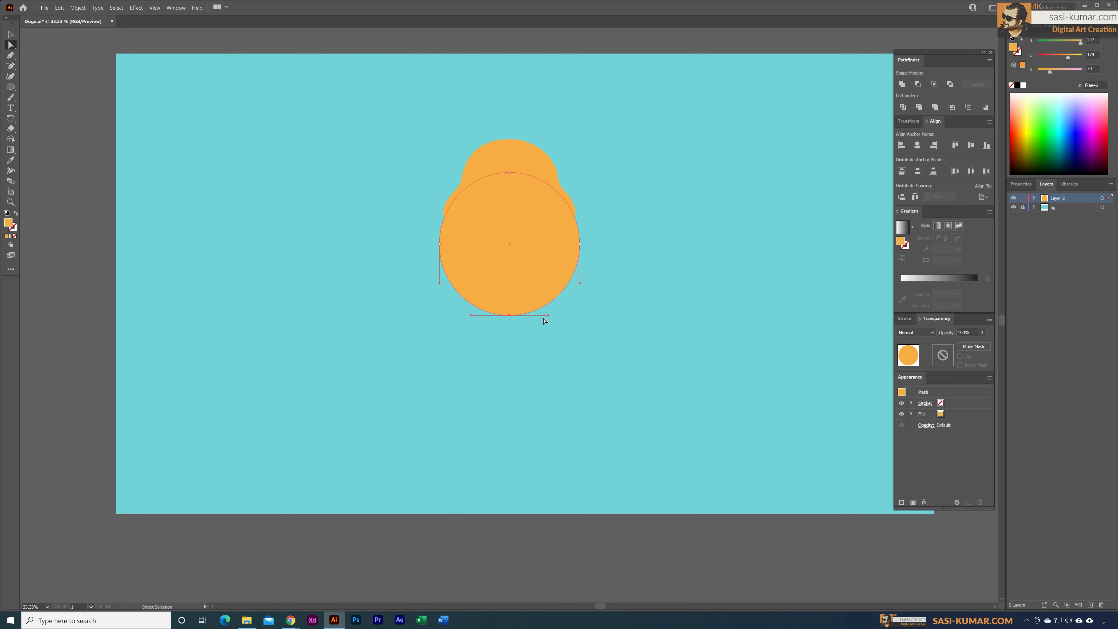
left_click_drag(546, 315, 531, 315)
key("ctrl+z")
key("s")
left_click_drag(552, 321, 528, 320)
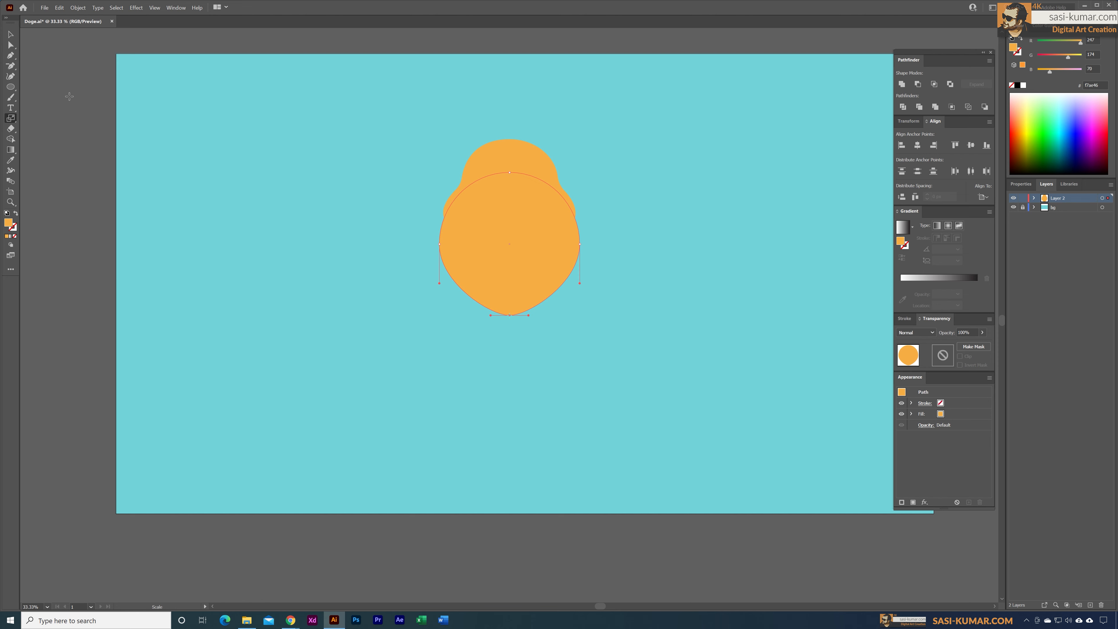
Step: Raise the circle's bottom anchor point to make the shape shorter
key("a")
key("shift+Up")
key("shift+Up")
key("shift+Up")
key("shift+Up")
key("shift+Up")
key("shift+Up")
key("shift+Up")
key("shift+Up")
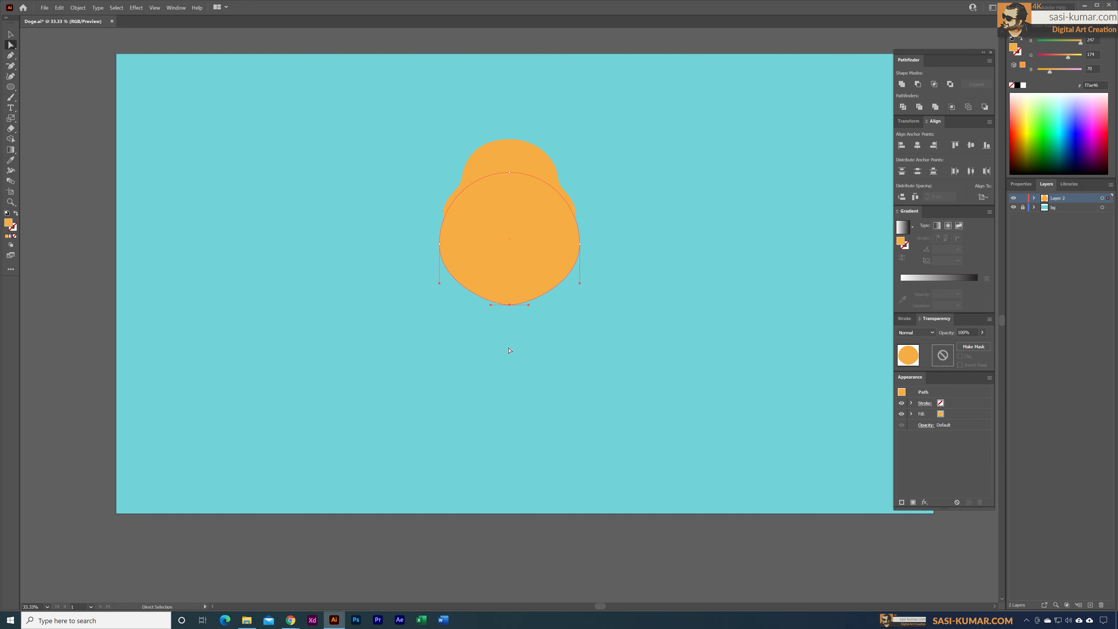
key("shift+Up")
key("v")
left_click(440, 95)
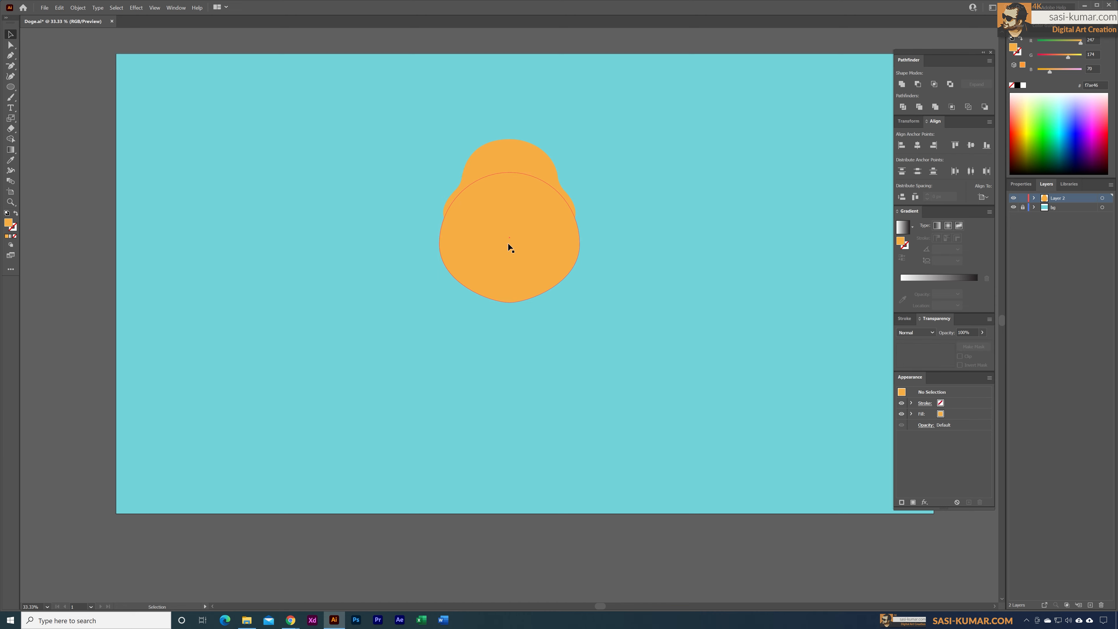
Step: Fill the reshaped circle with the darker orange e2963b
left_click(508, 243)
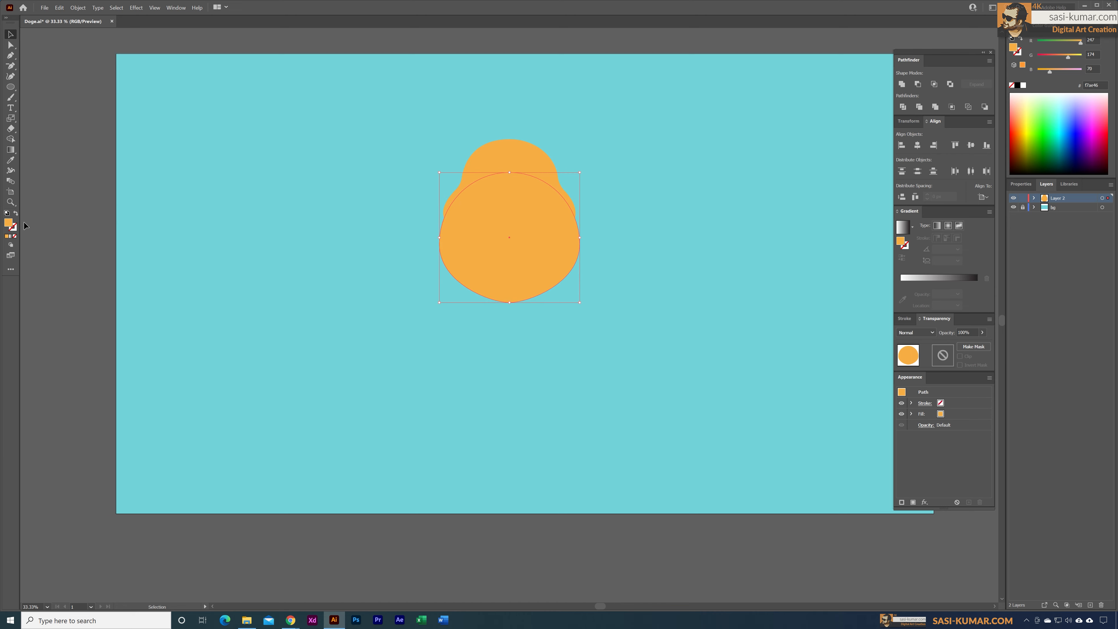
double_click(8, 222)
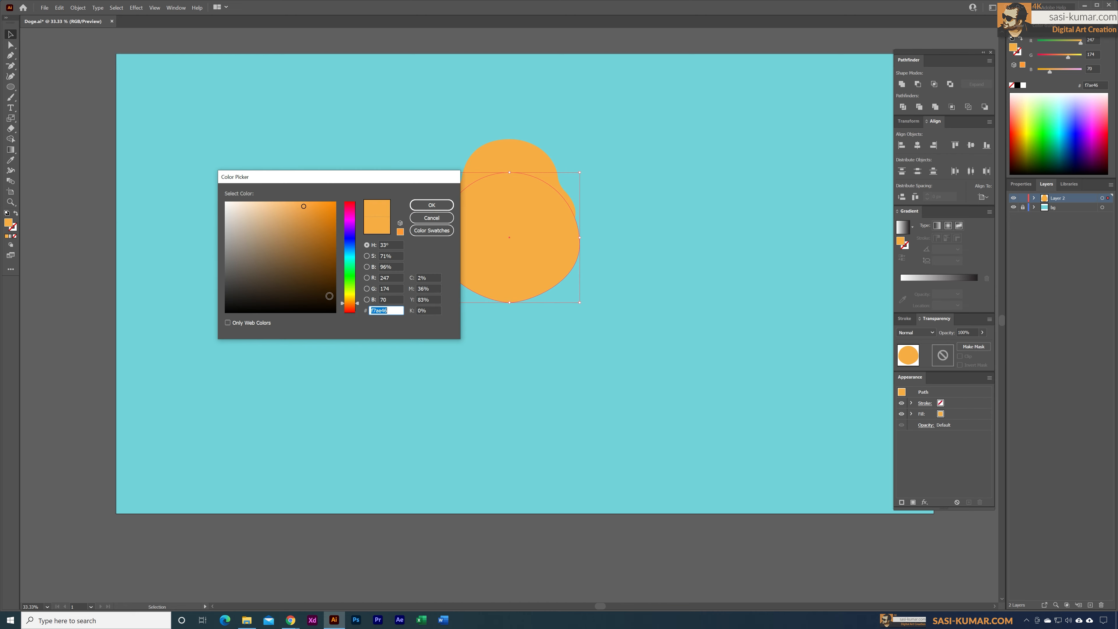
left_click(309, 216)
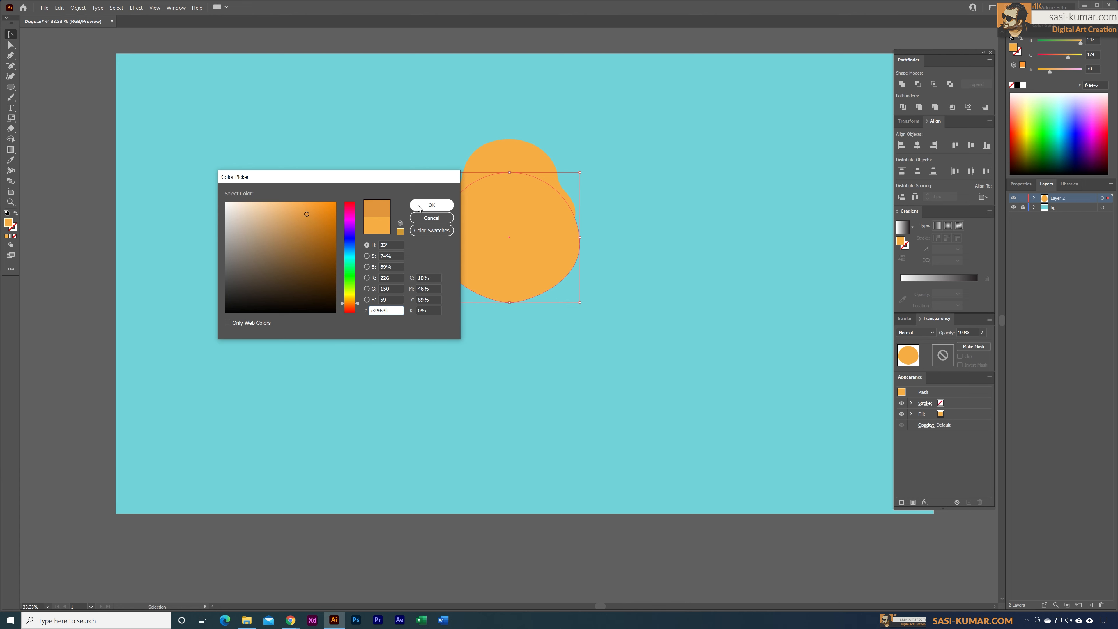
left_click(431, 204)
left_click(542, 311)
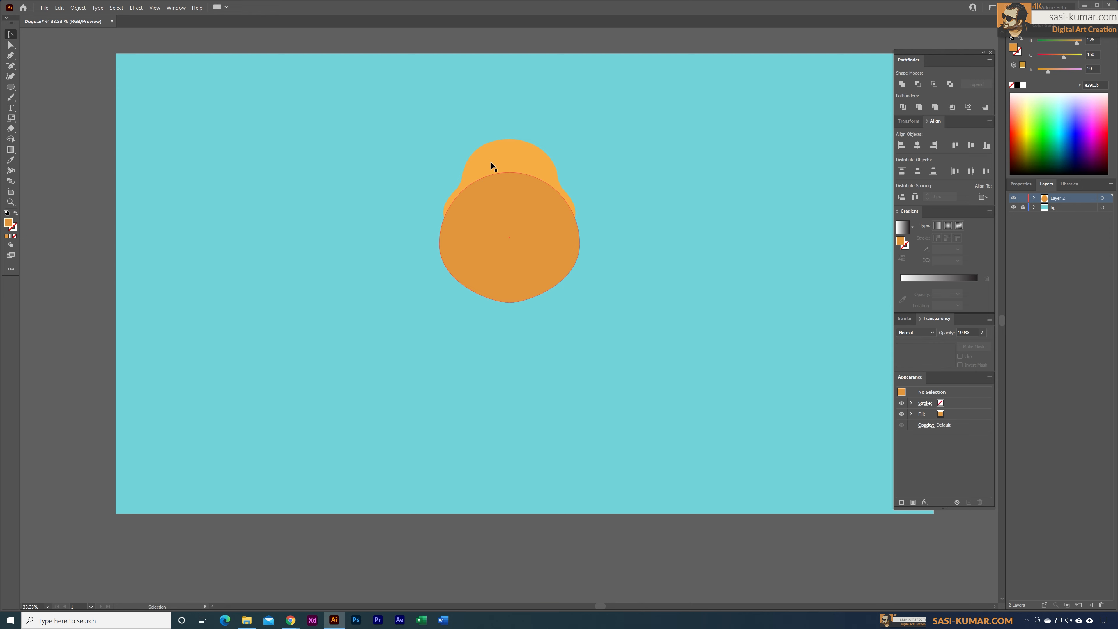
Step: Bring the lighter orange head shape to the front of the darker orange shape
left_click(516, 155)
right_click(526, 152)
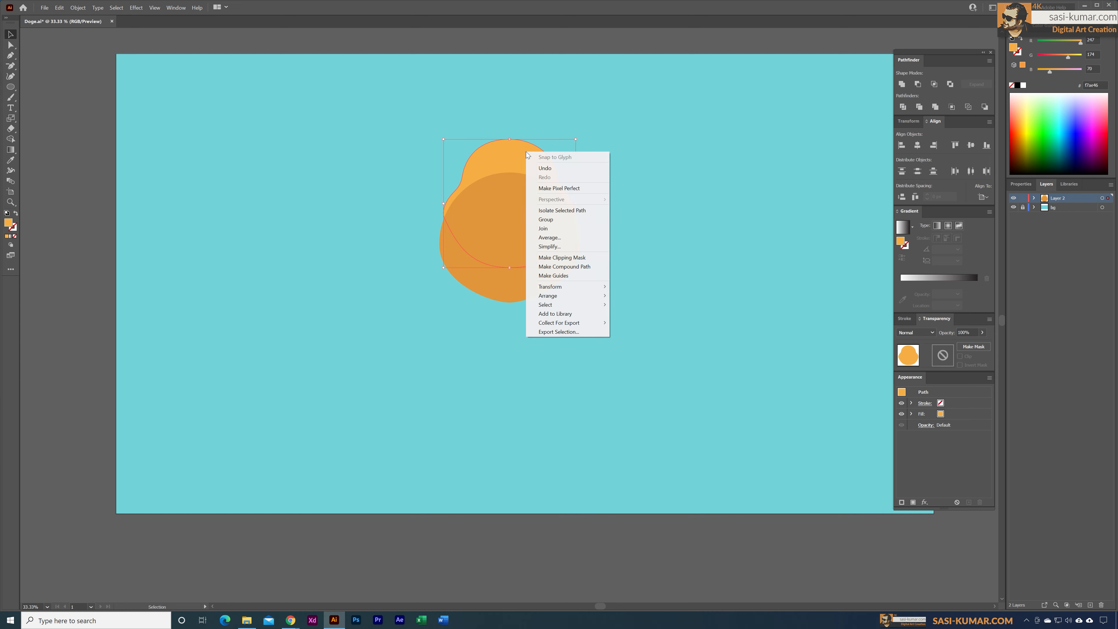
mouse_move(597, 295)
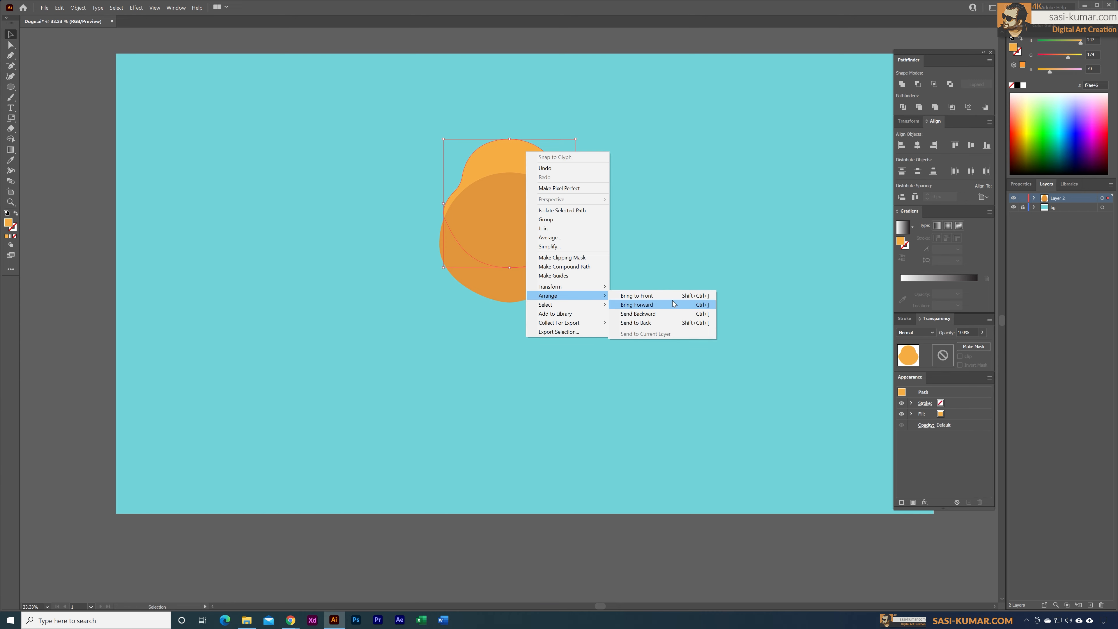
left_click(658, 294)
left_click(659, 244)
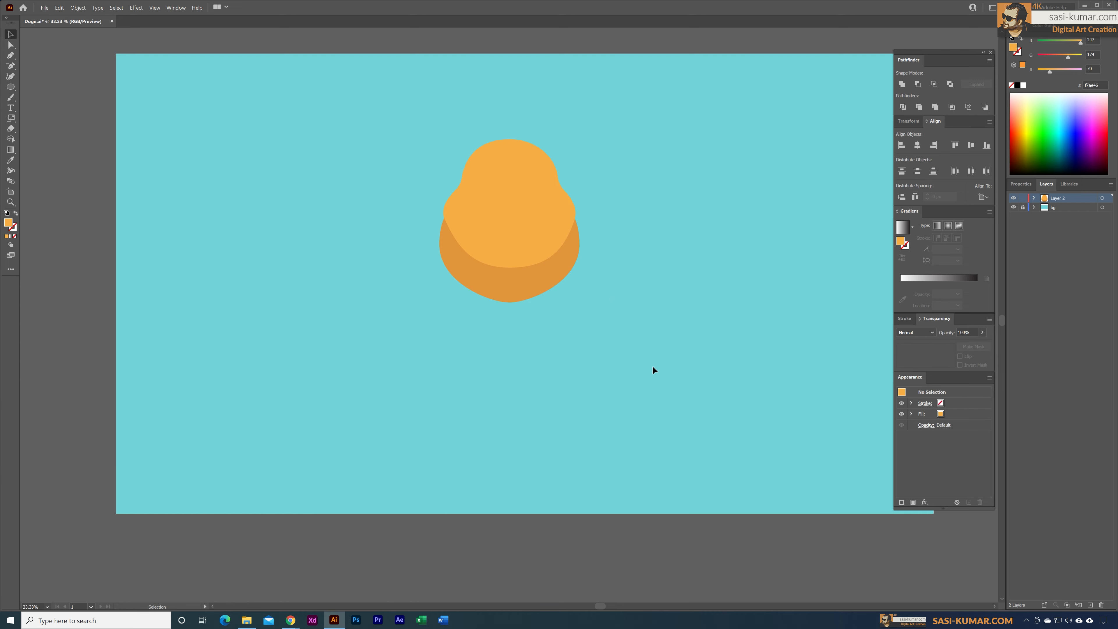
Step: Move the darker orange shape down slightly and stretch its upper edge upward behind the head
left_click(1033, 198)
left_click(529, 288)
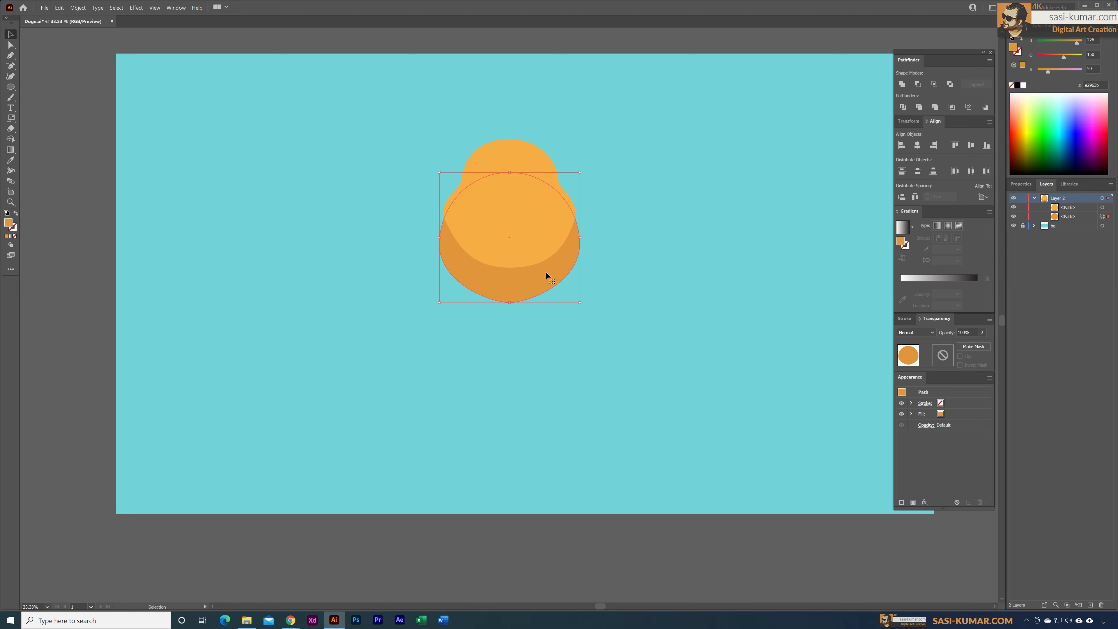
left_click_drag(546, 269, 547, 292)
left_click_drag(511, 198, 514, 152)
left_click(614, 251)
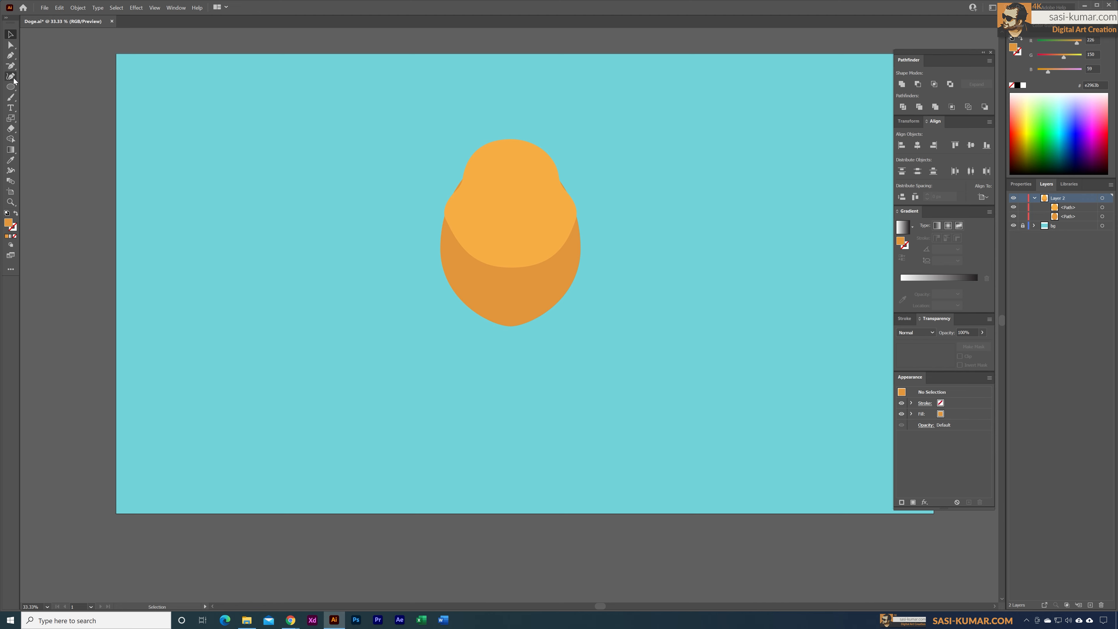
Step: Draw a rectangle covering the lower part of the head and extending below the darker shape
left_click(14, 87)
left_click(53, 86)
left_click_drag(424, 216, 614, 367)
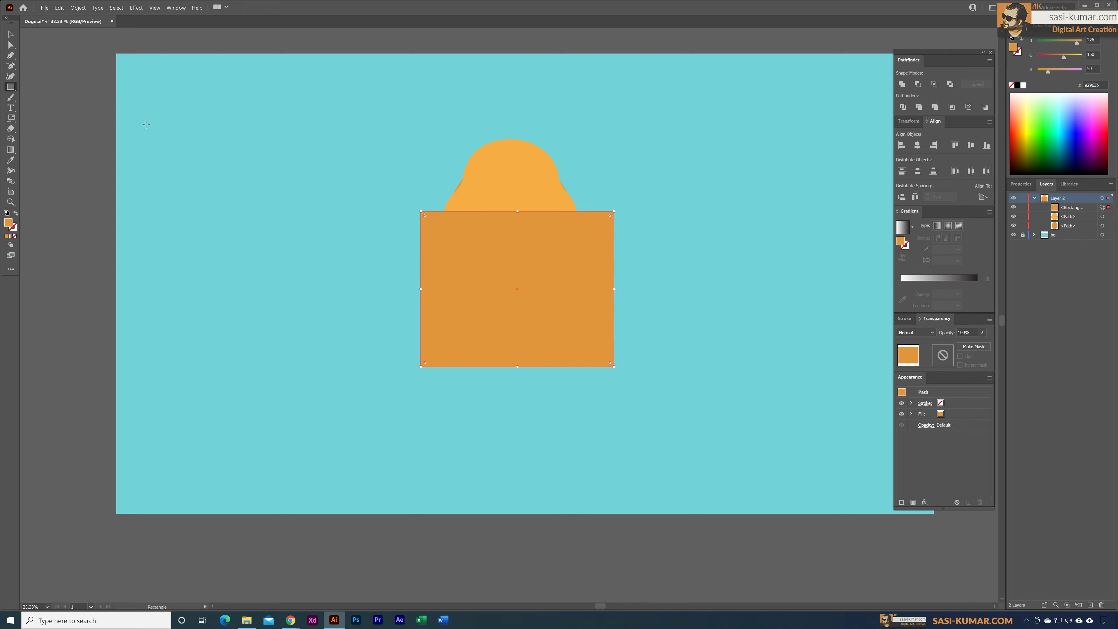
key("ctrl")
key("v")
left_click(651, 405)
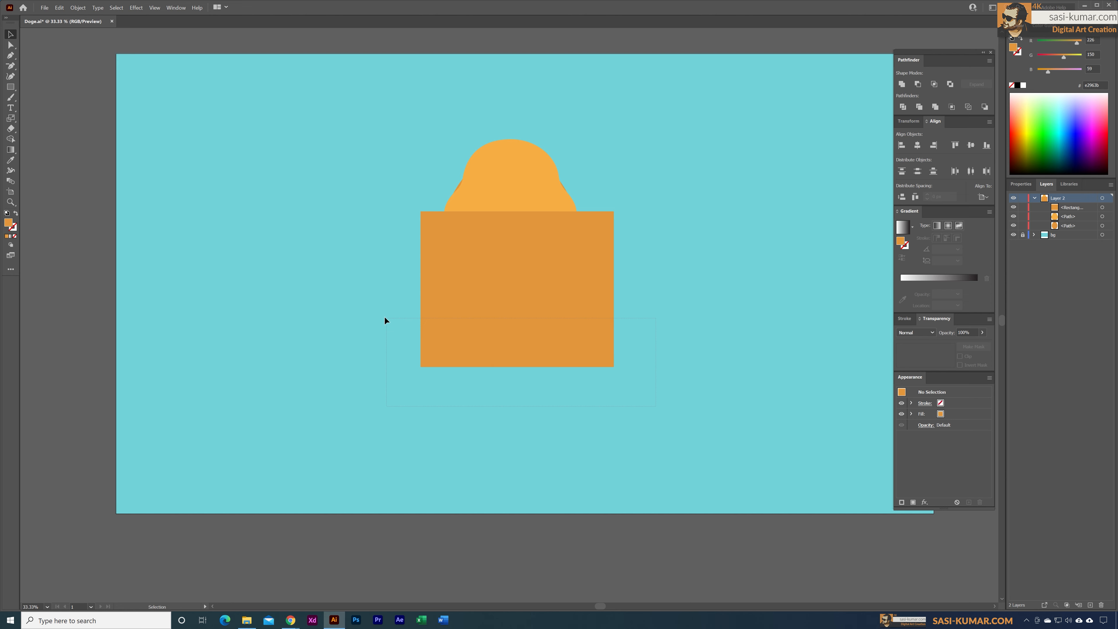
Step: Split off the overlap of the rectangle and the darker orange shape with the Shape Builder tool
left_click_drag(384, 316, 366, 300)
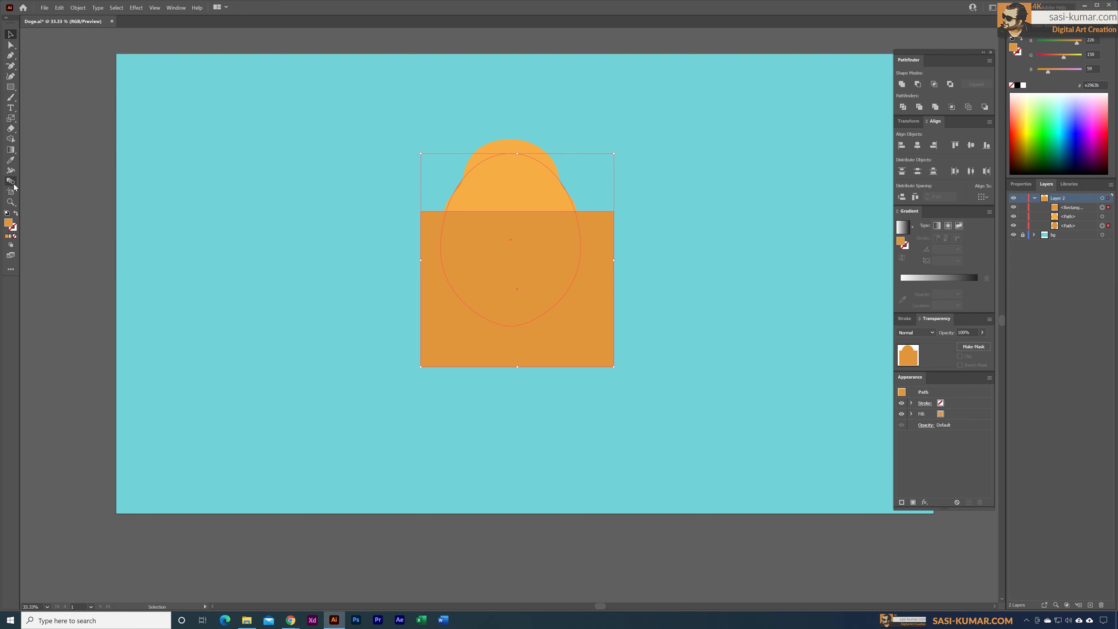
left_click(11, 139)
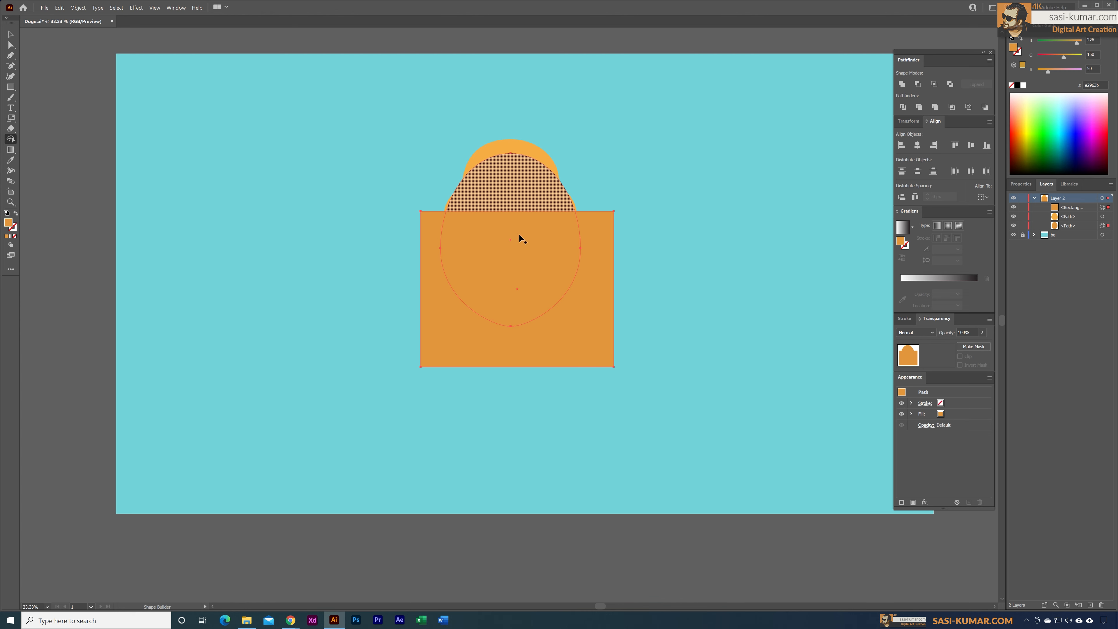
left_click(527, 270)
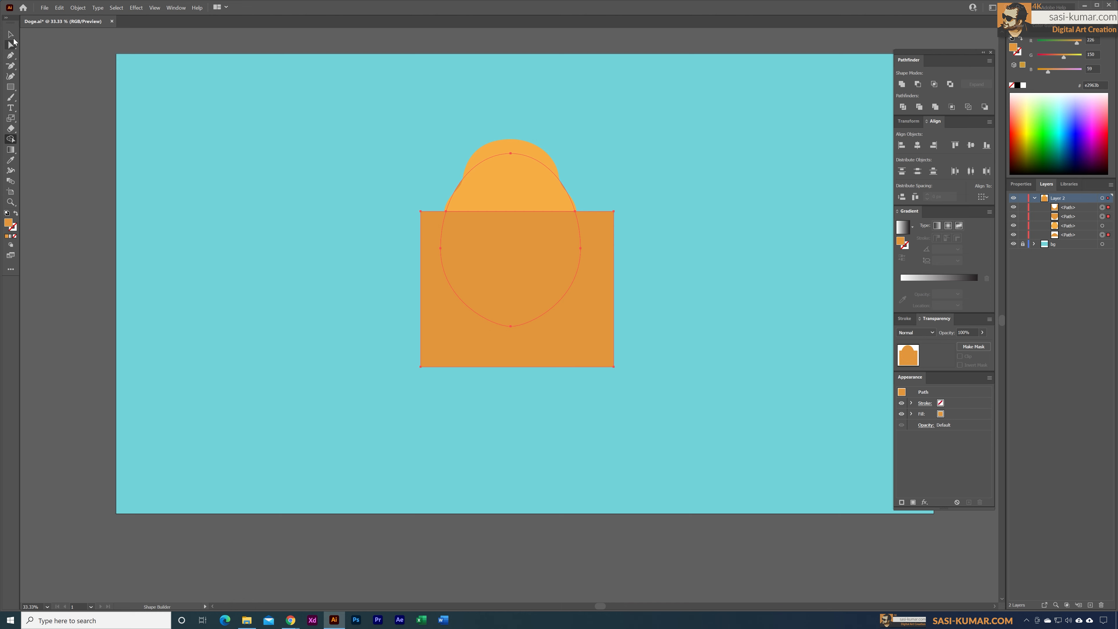
left_click(10, 34)
left_click(485, 348)
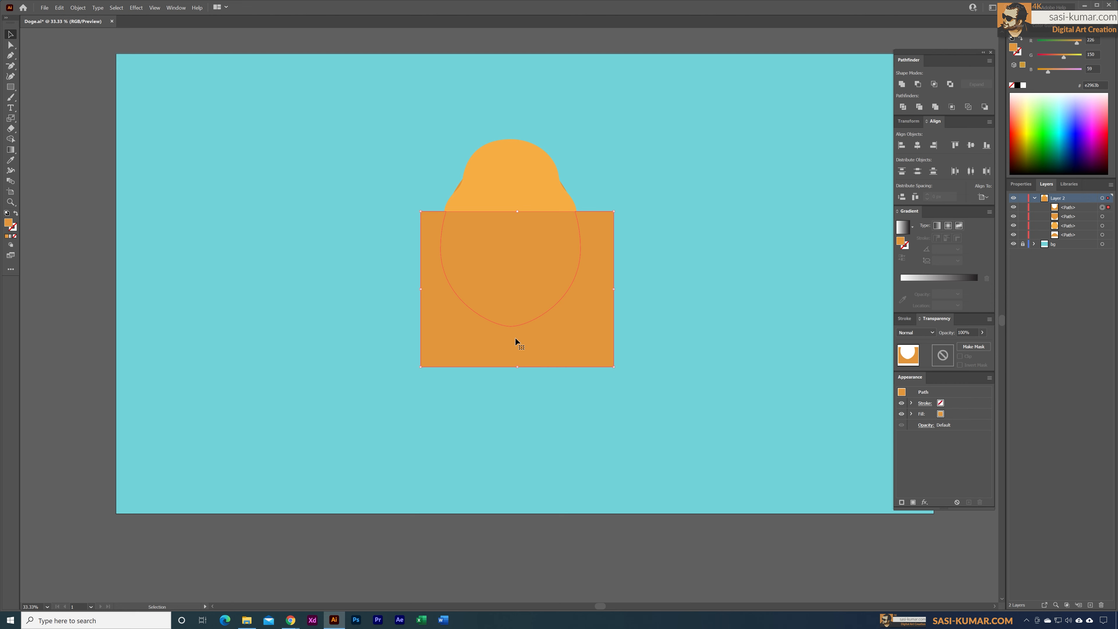
key("Delete")
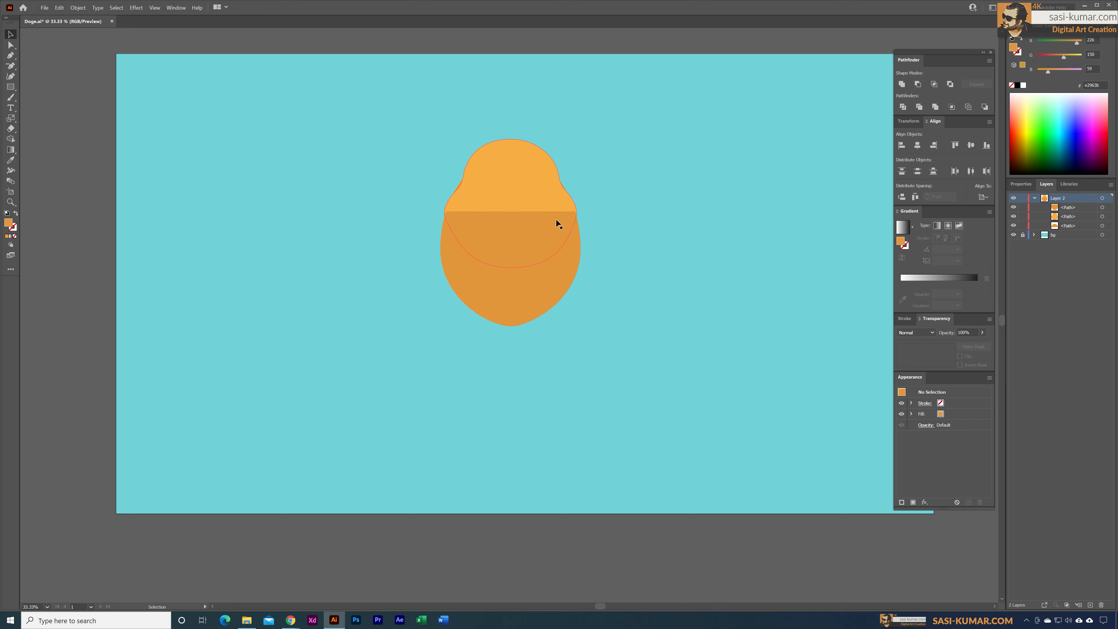
double_click(531, 267)
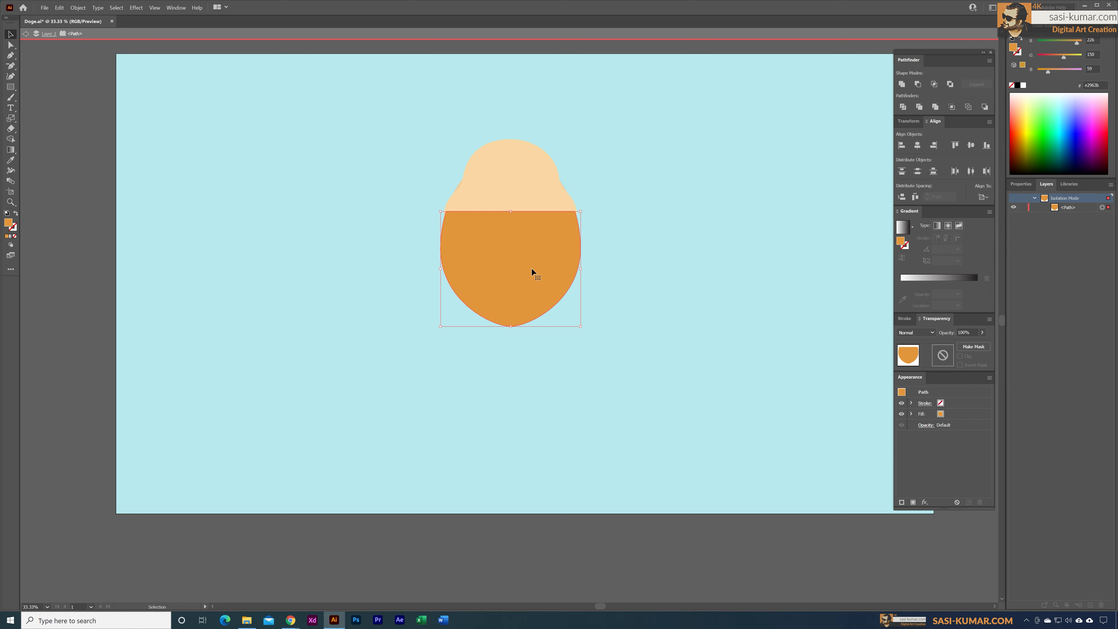
key("ctrl+z")
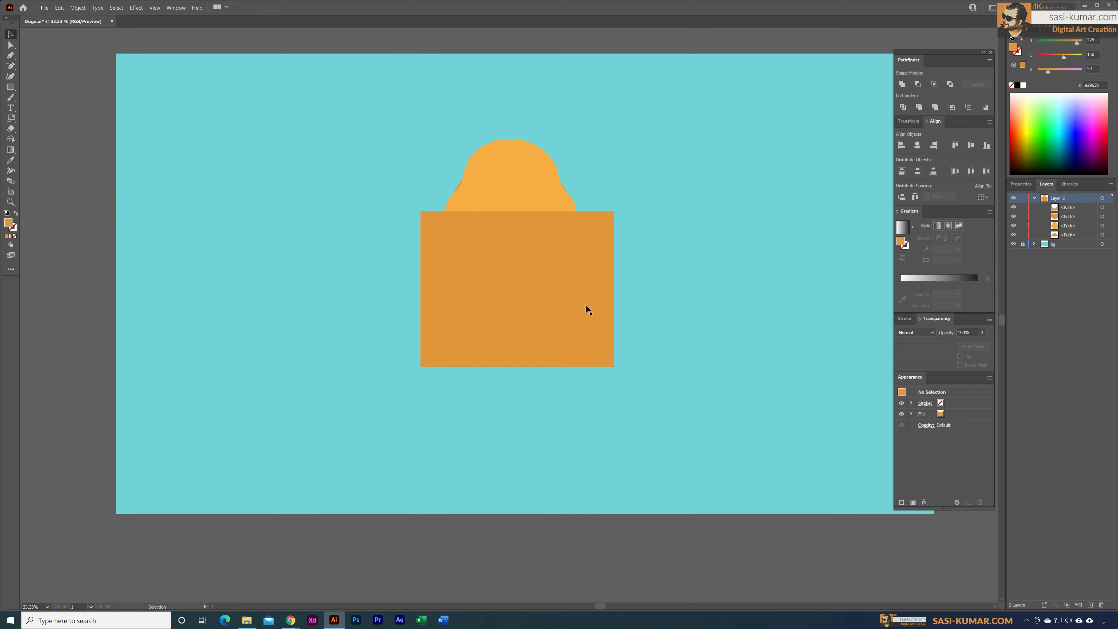
Step: Cut the flat-topped lower shape to the clipboard and delete the leftover rectangle that surrounded it
double_click(509, 280)
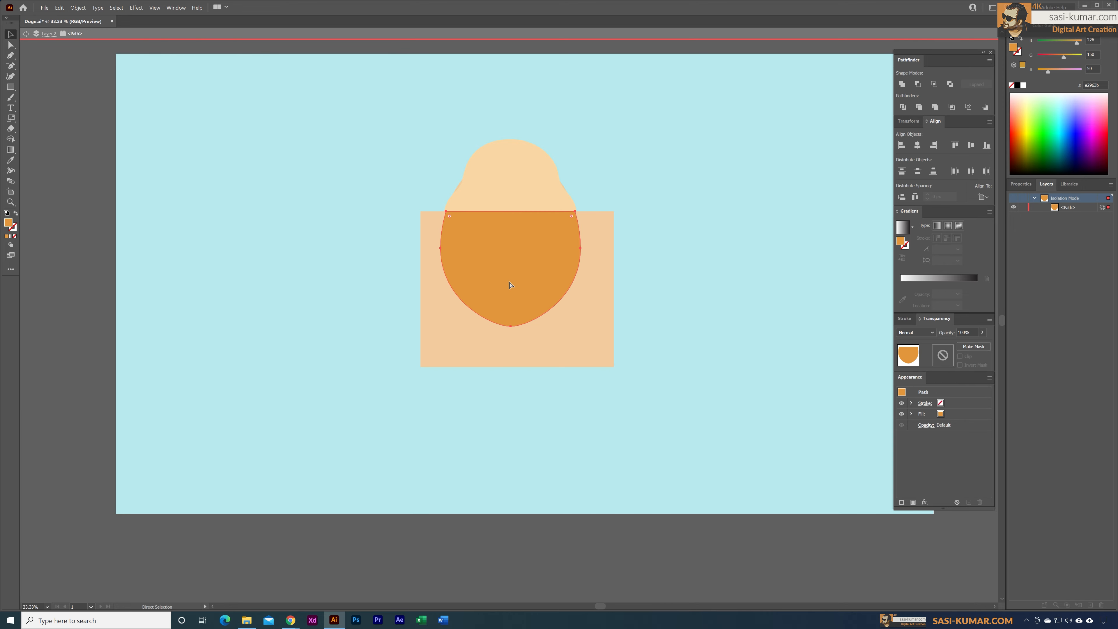
key("Delete")
double_click(615, 307)
left_click(586, 317)
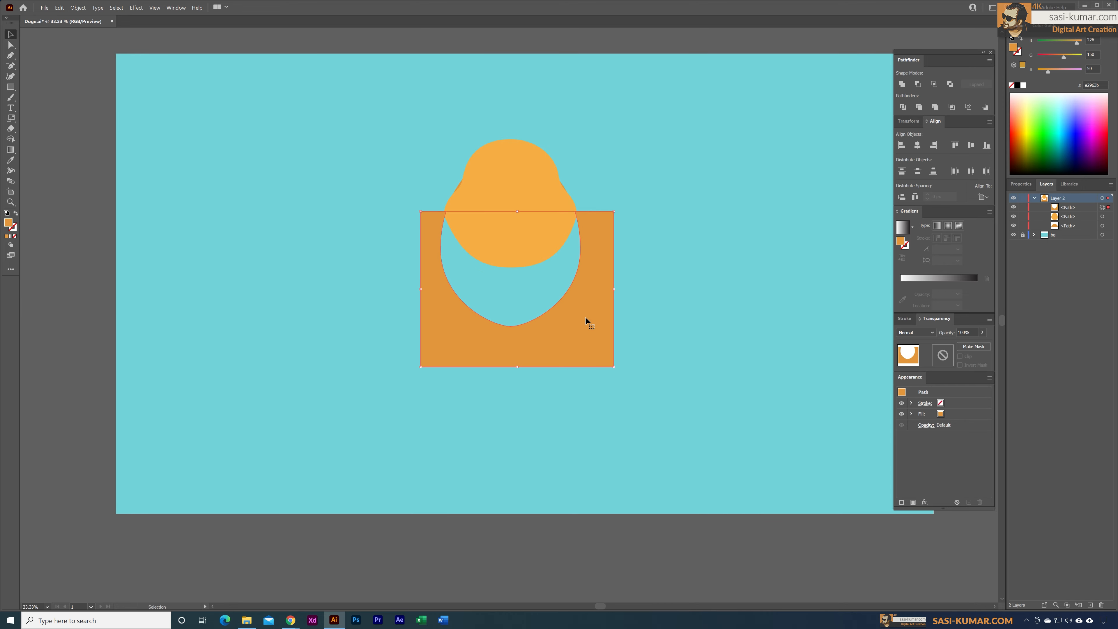
key("Delete")
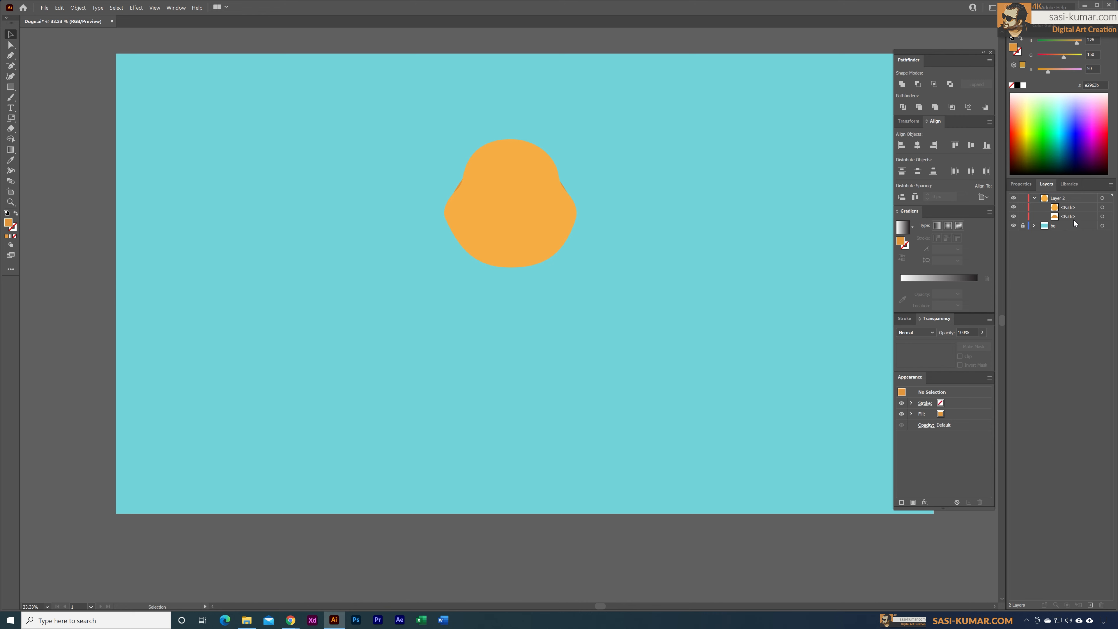
Step: Delete the leftover upper piece of the darker shape and paste the cut lower shape back in place
left_click(1074, 216)
left_click(1102, 604)
key("ctrl")
key("ctrl+z")
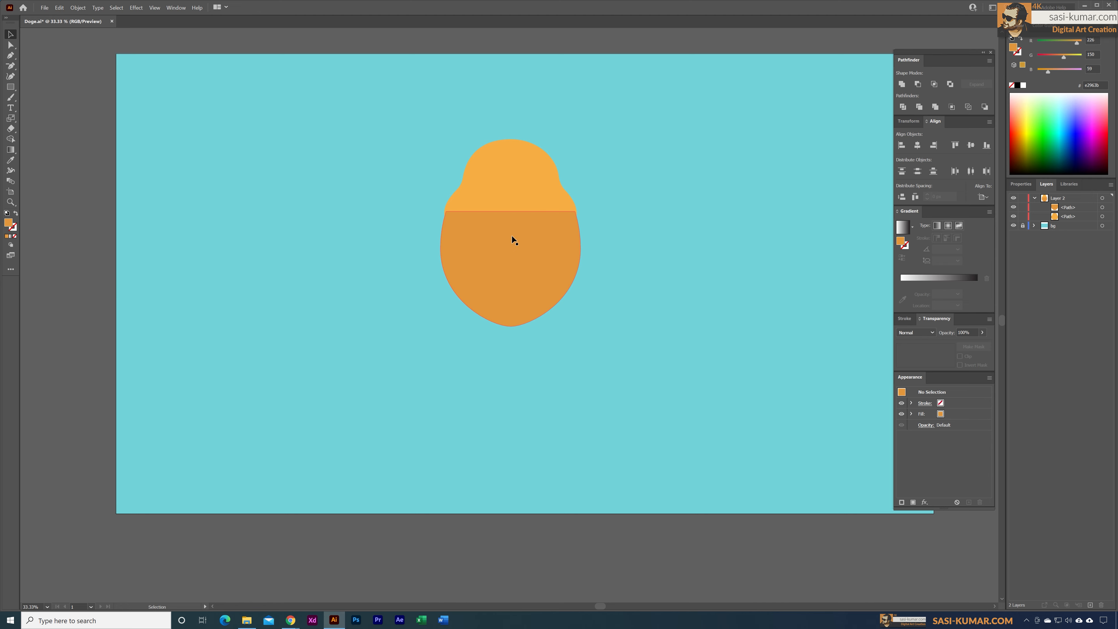
Step: Bring the lighter orange head shape in front of the lower shape and save the document
left_click(523, 183)
right_click(524, 184)
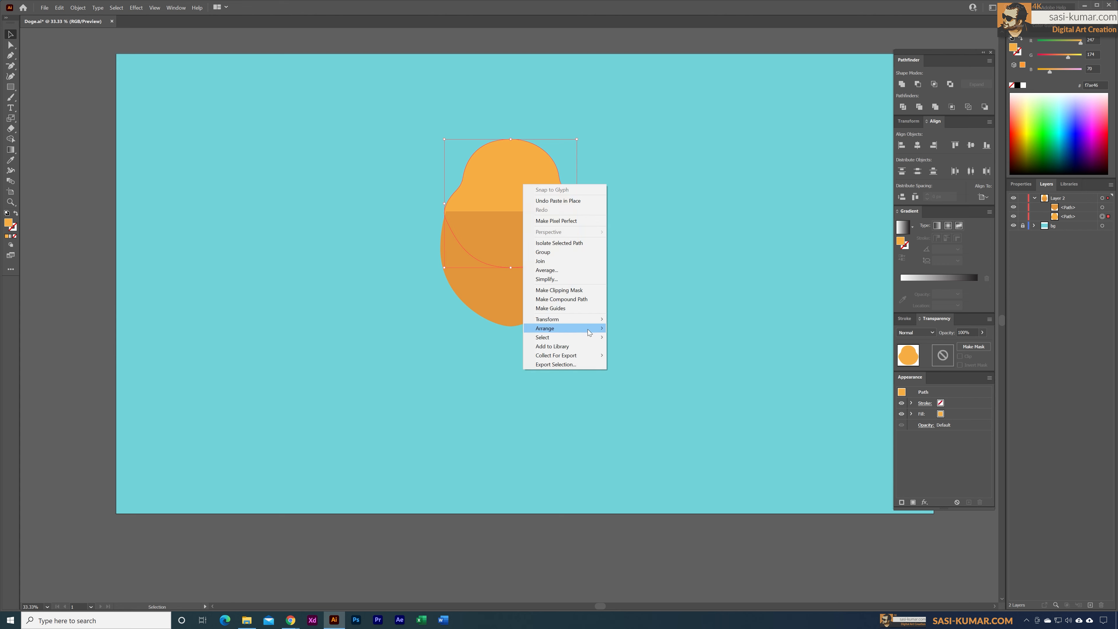
mouse_move(588, 332)
left_click(630, 328)
left_click(601, 336)
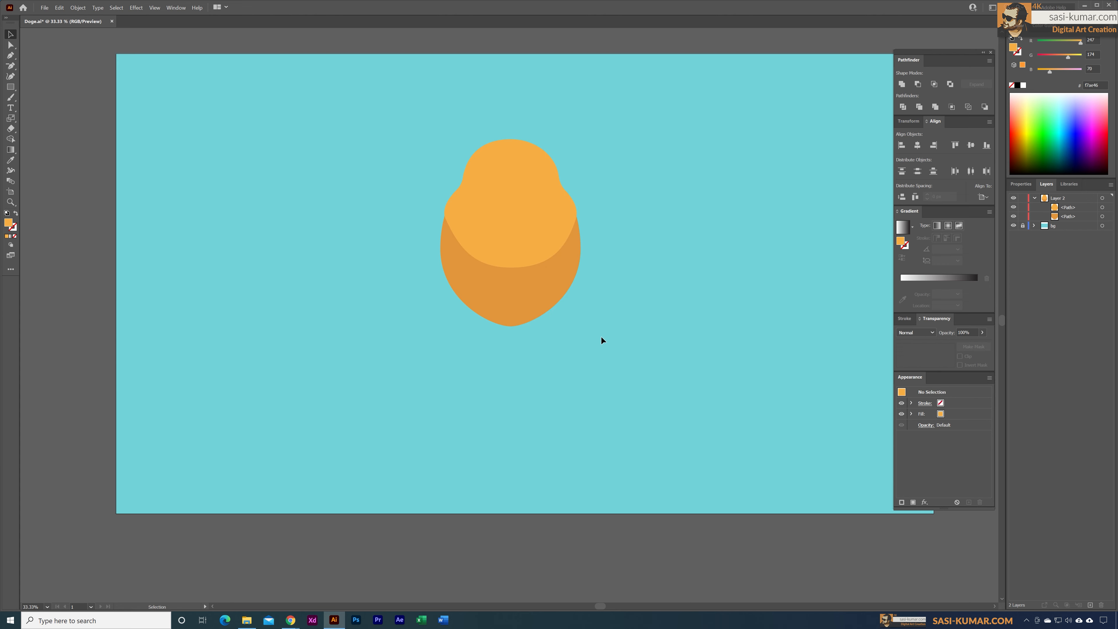
key("ctrl+s")
Step: Draw a tall upright rectangle on the empty background beside the lower shape
left_click_drag(748, 325, 679, 326)
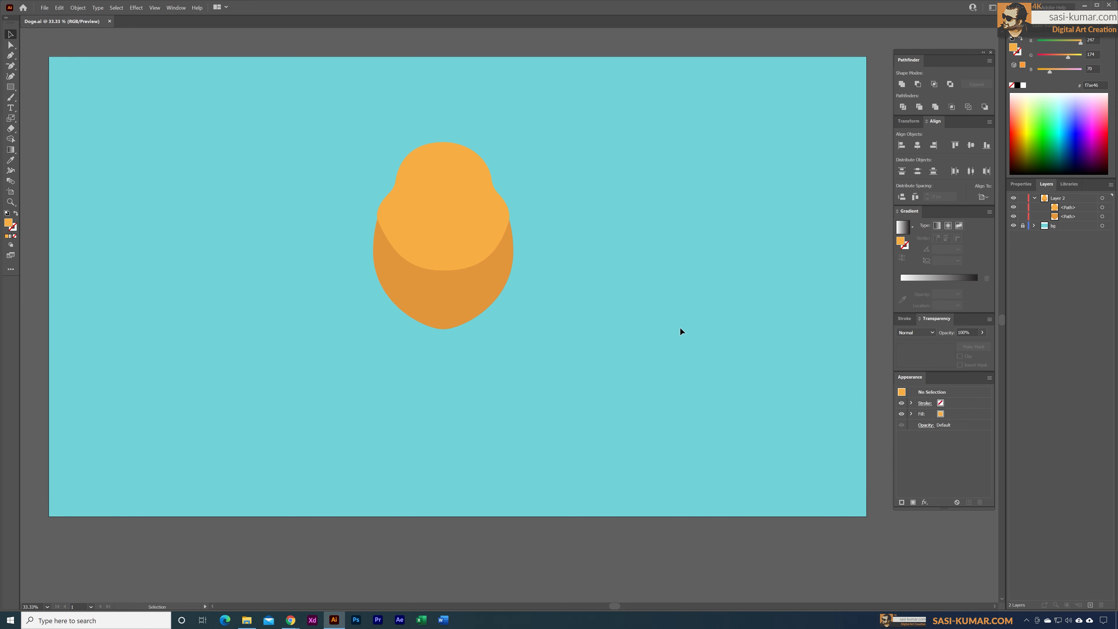
key("ctrl+plus")
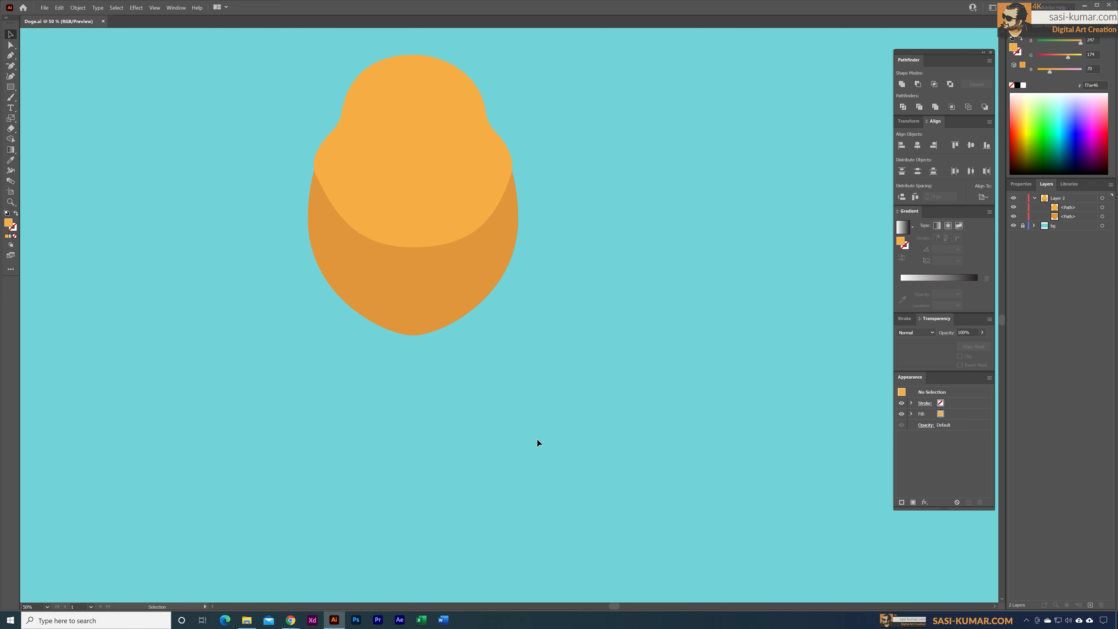
left_click(16, 89)
left_click_drag(588, 267, 669, 408)
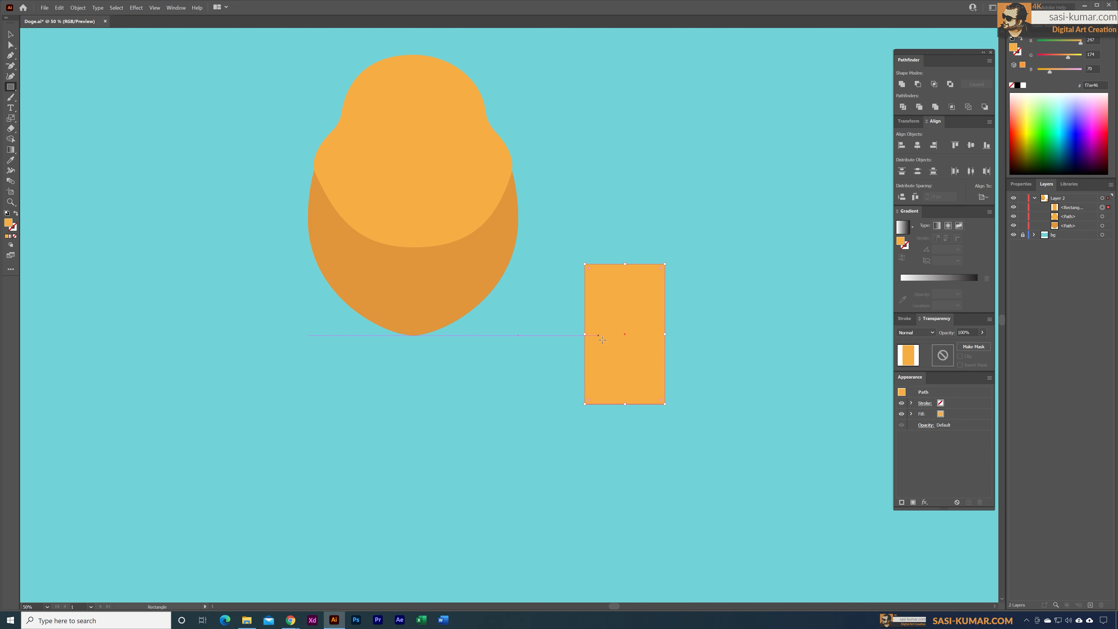
Step: Sample the lower shape's orange for the rectangle and darken its fill to RGB 204, 132, 54
key("i")
left_click(484, 272)
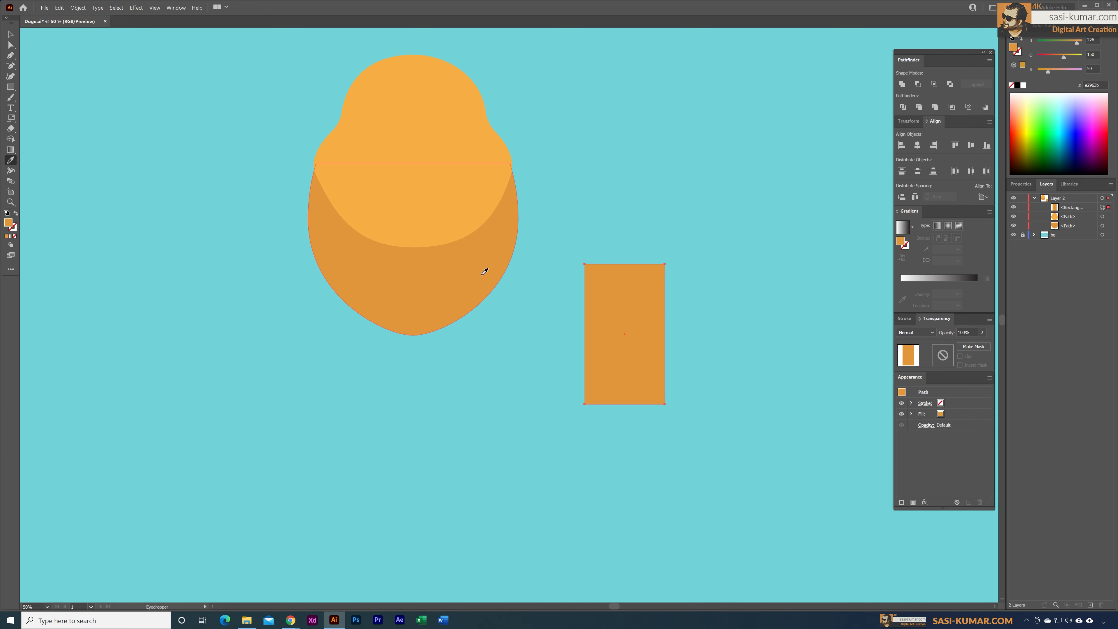
double_click(9, 224)
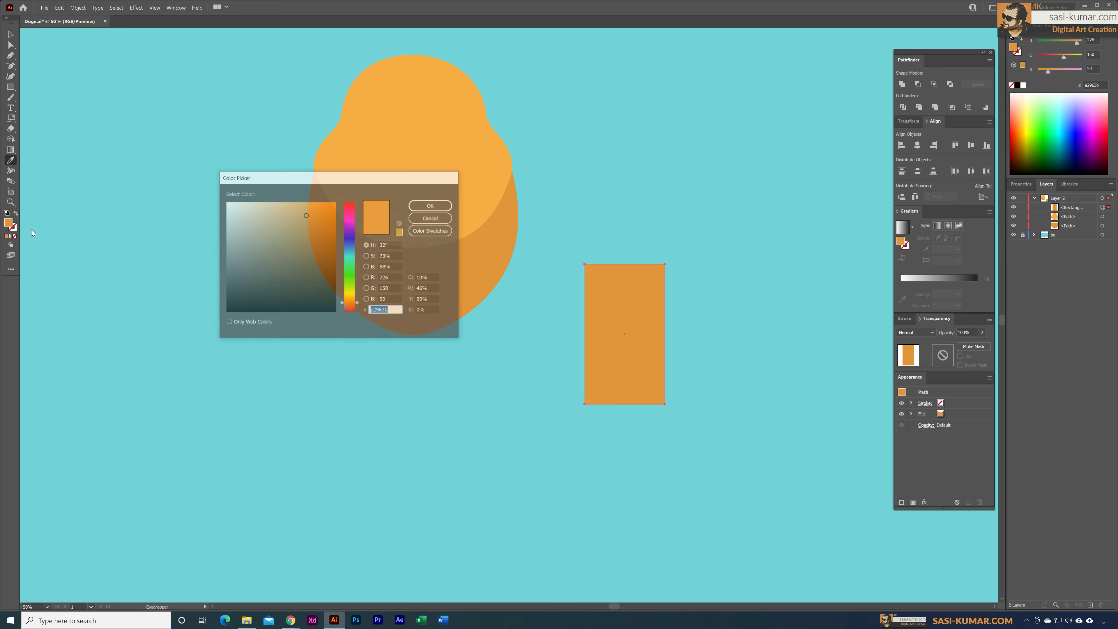
left_click(309, 224)
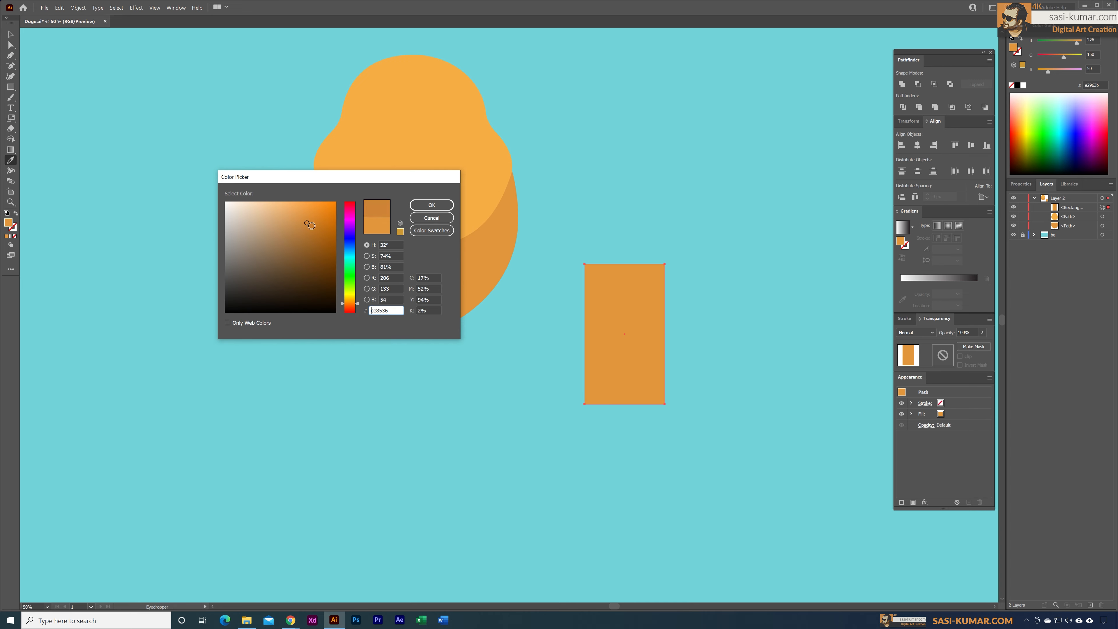
left_click(452, 204)
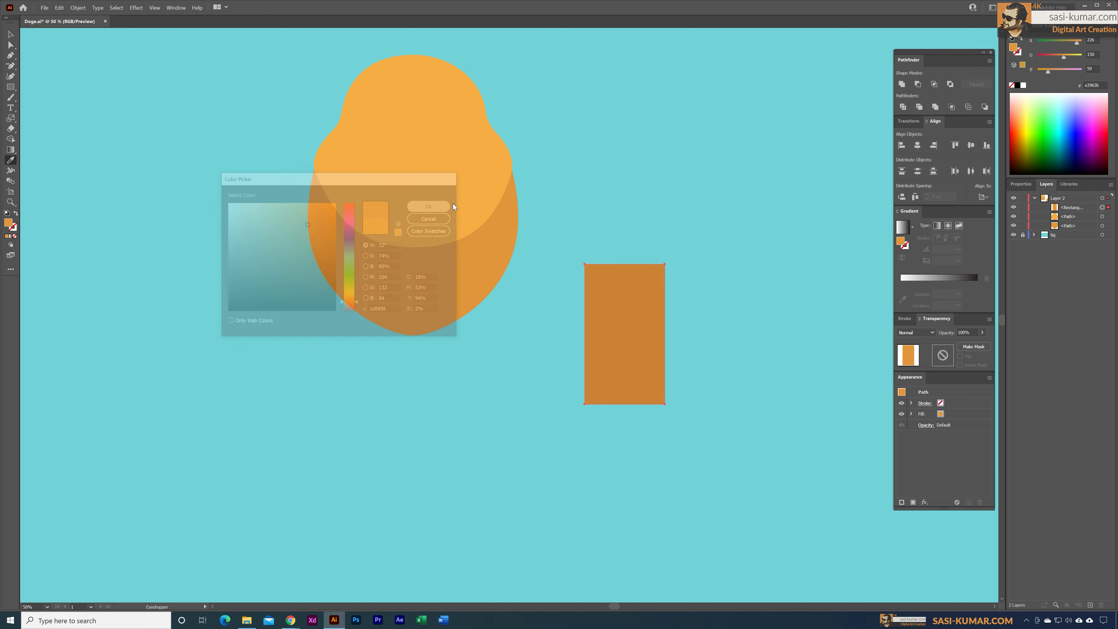
key("v")
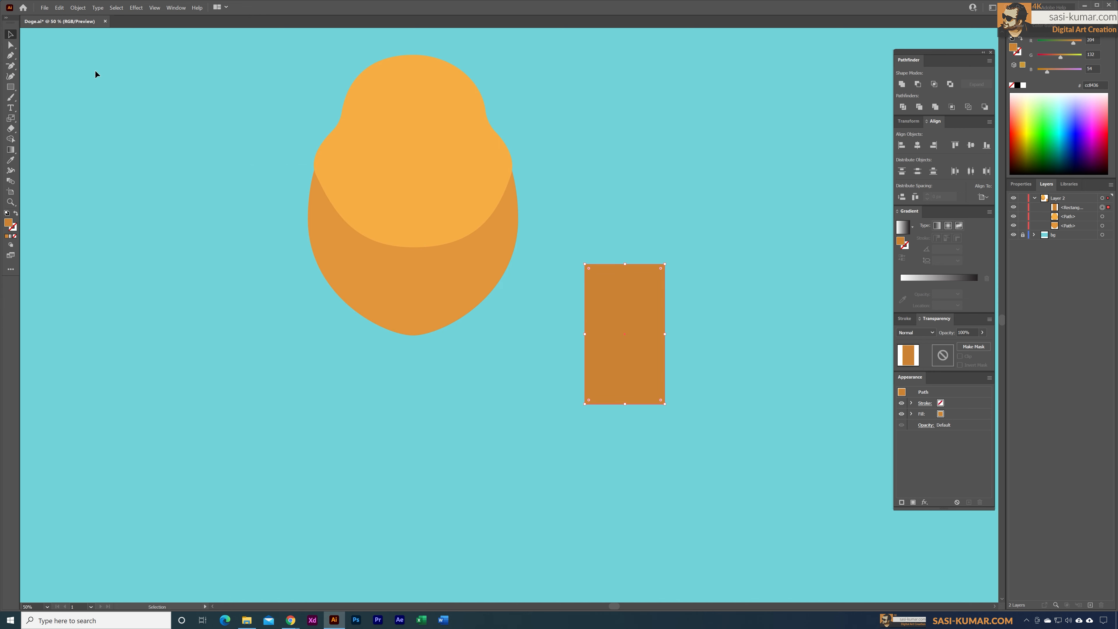
left_click(699, 407)
Step: Move the rectangle against the body's lower side and add a copy flattened into a short bar beside it
left_click_drag(628, 327, 530, 313)
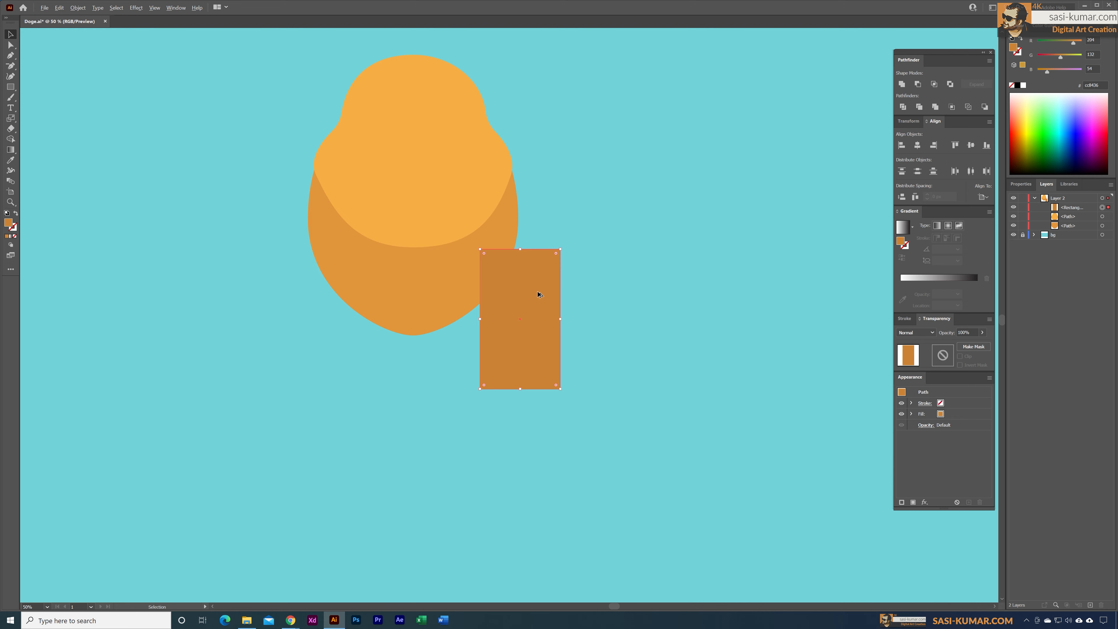
left_click_drag(537, 295, 670, 298, "alt")
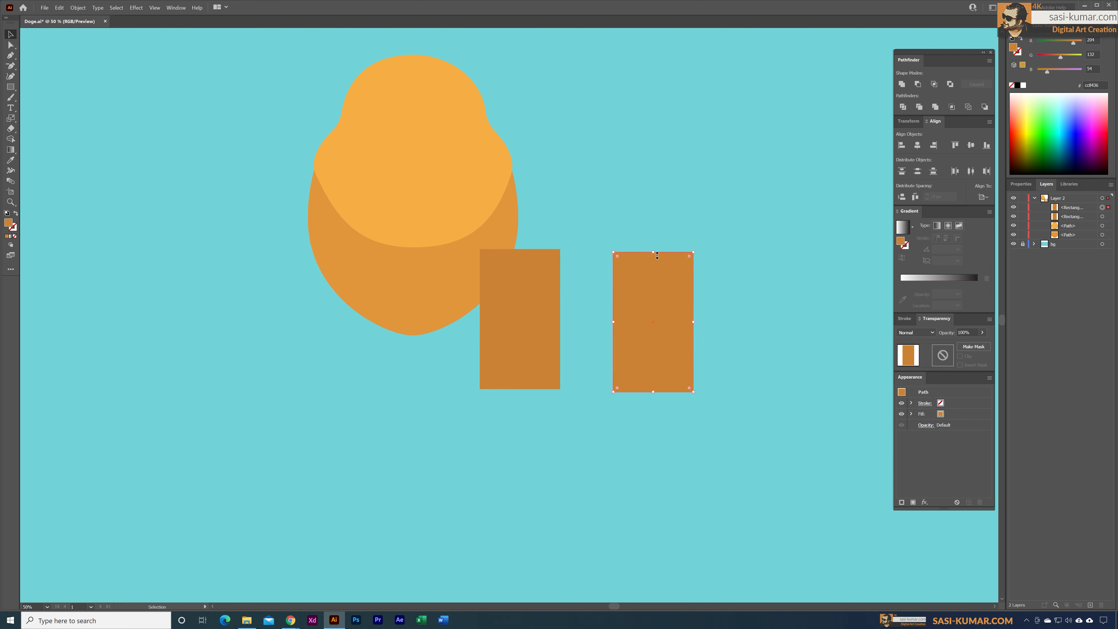
left_click_drag(657, 255, 617, 358)
left_click(634, 468)
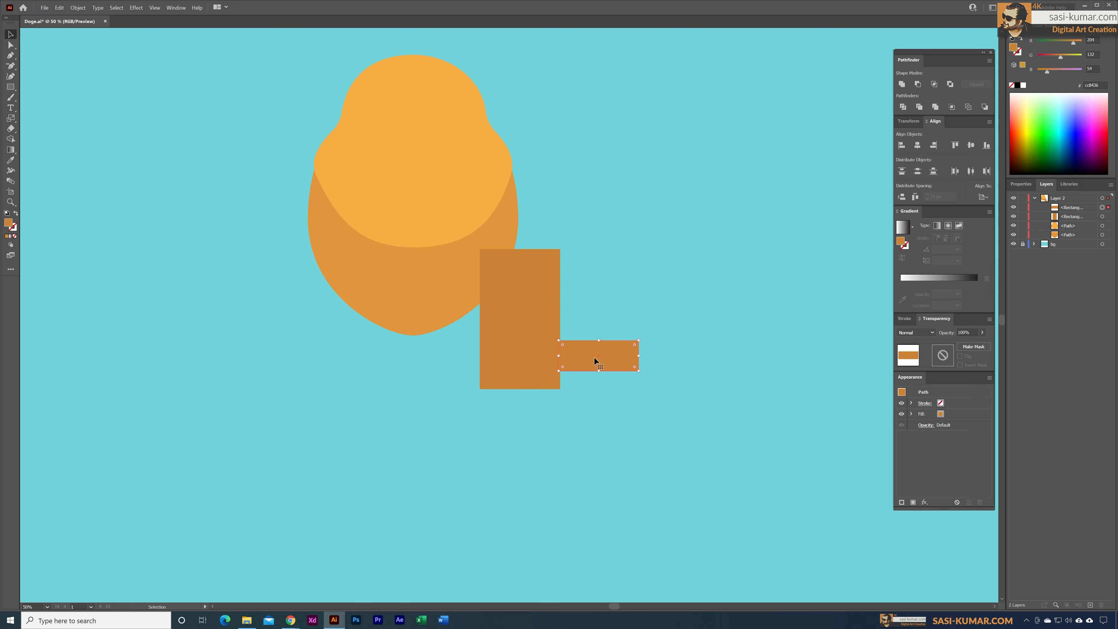
Step: Join the short bar to the tall rectangle's base, narrow it into a foot, and move both clear of the body
key("ctrl+=")
left_click_drag(484, 321, 460, 335)
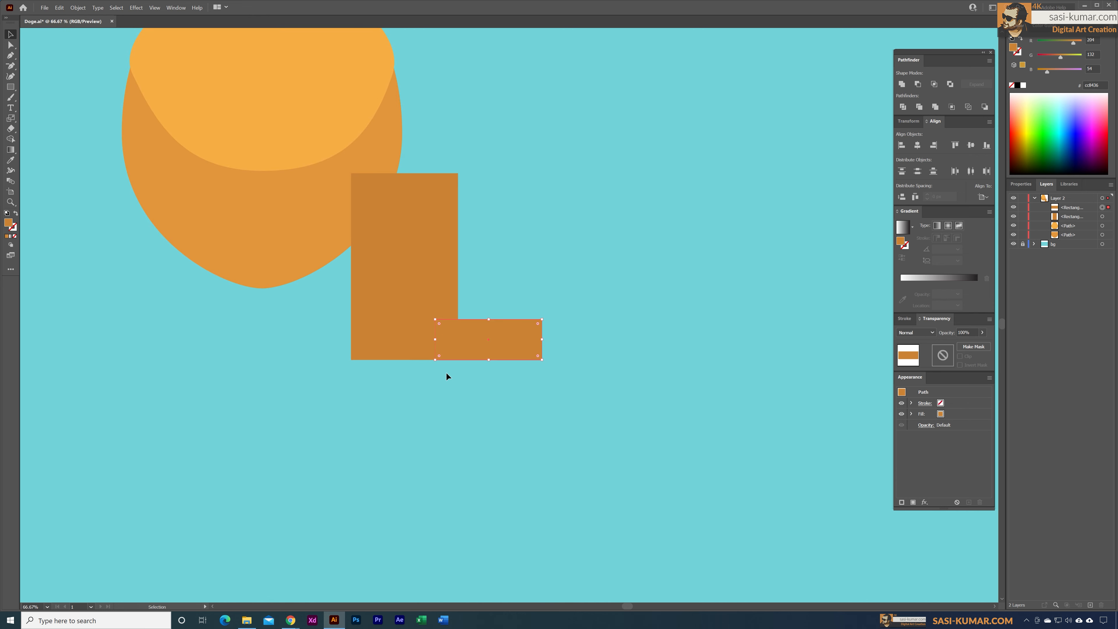
left_click(458, 371)
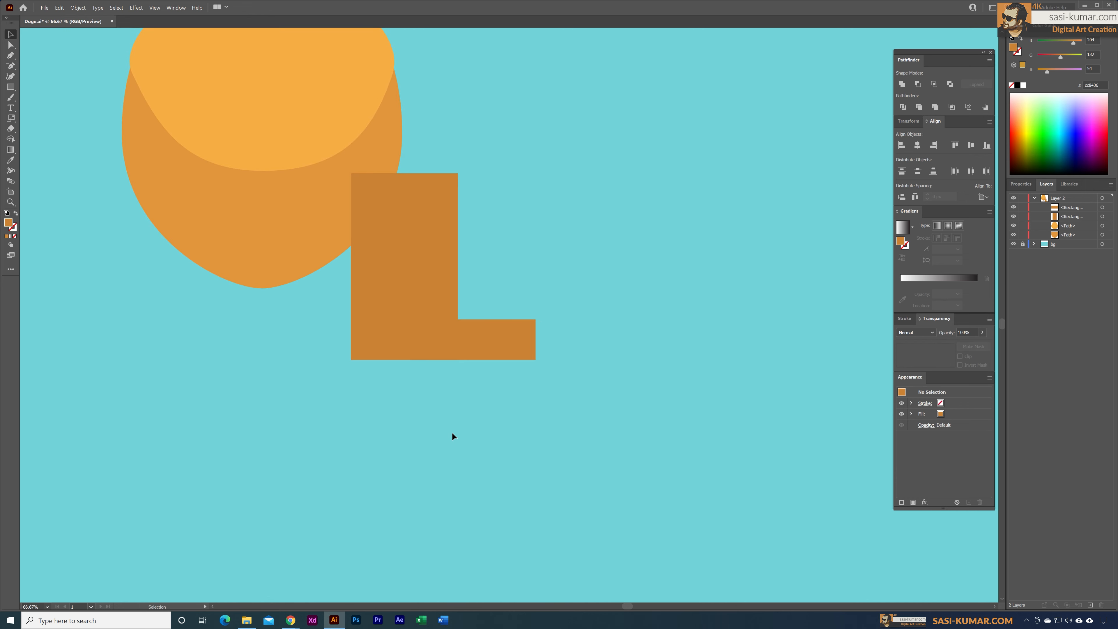
left_click(526, 340)
left_click_drag(535, 340, 506, 341)
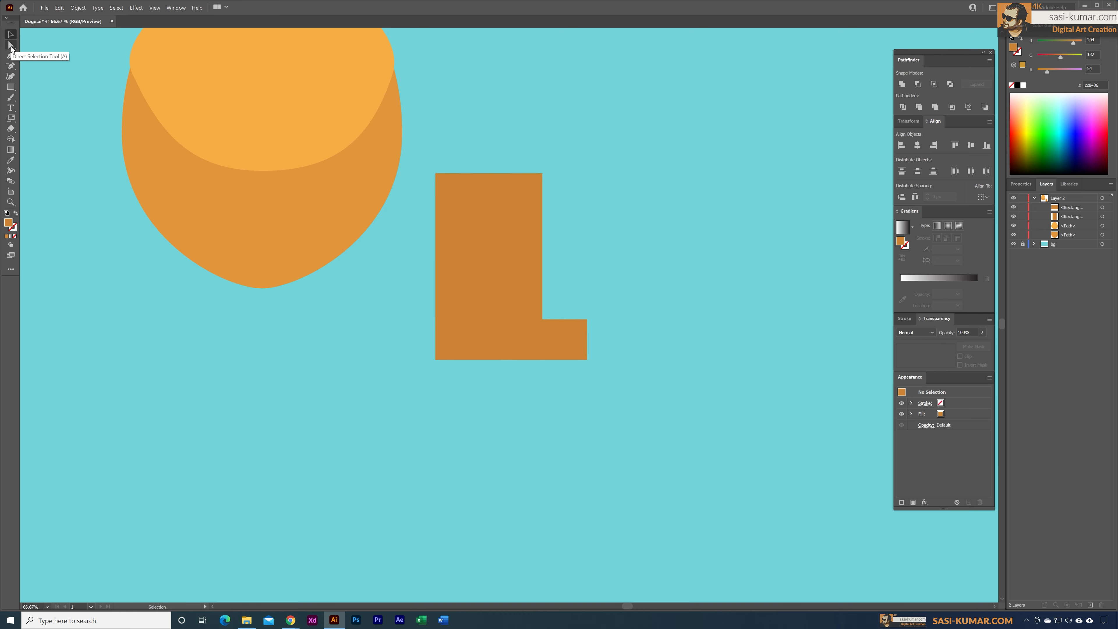
Step: Round the tall rectangle's upper corner on the foot side into a large curve
left_click(11, 45)
left_click(528, 193)
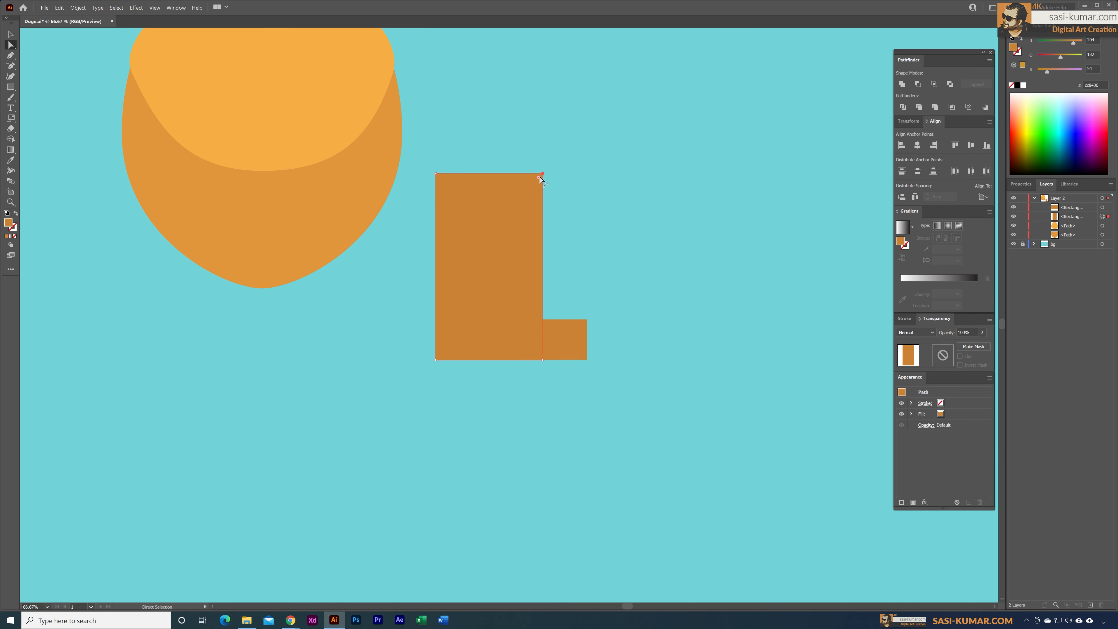
left_click_drag(538, 179, 444, 274)
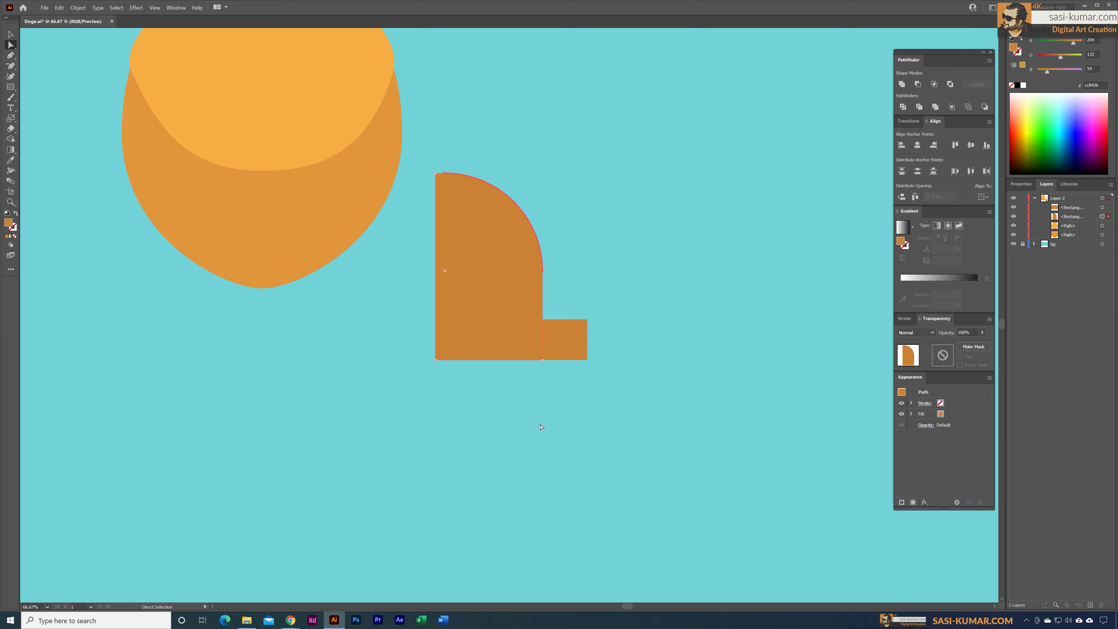
key("v")
left_click(700, 264)
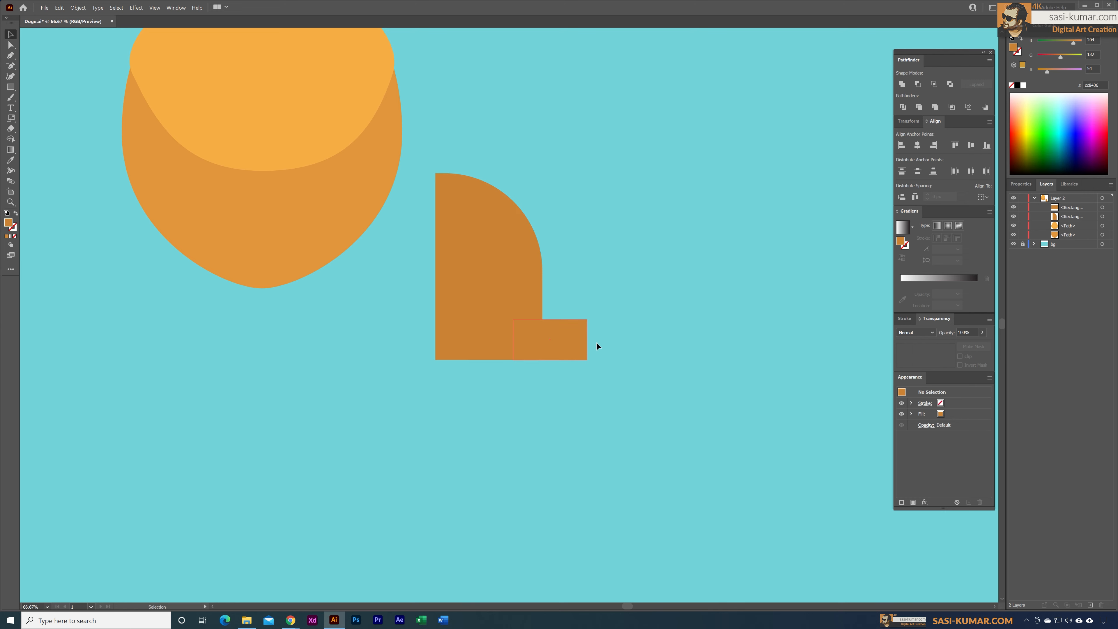
left_click(552, 341)
left_click_drag(471, 299, 436, 300)
key("ctrl+z")
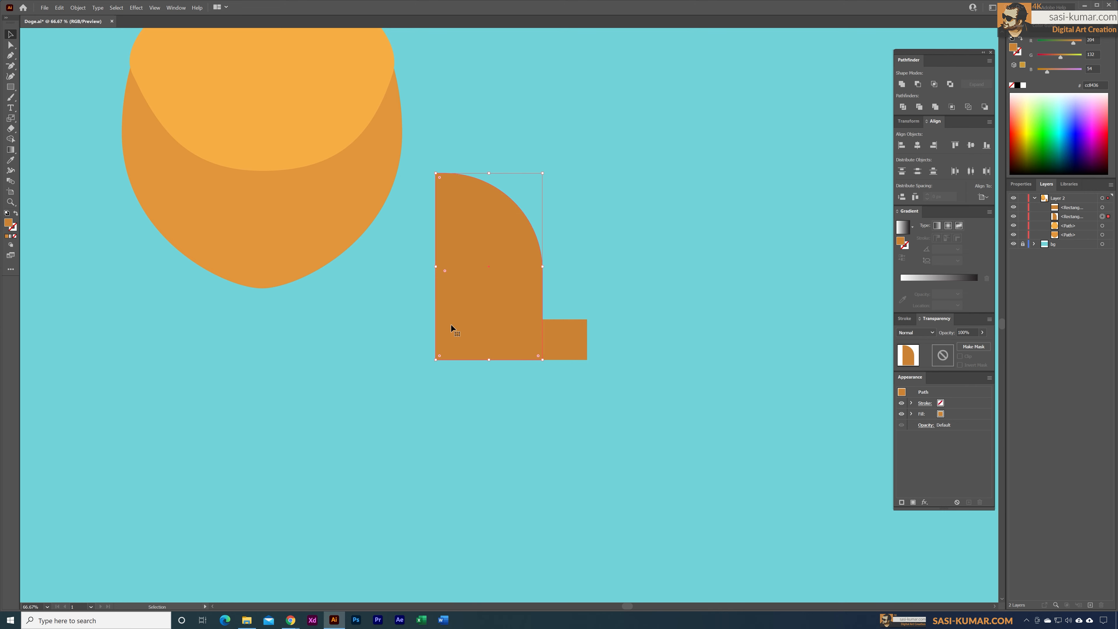
Step: Select the rounded leg shape and the short foot rectangle together
left_click_drag(606, 408, 482, 333)
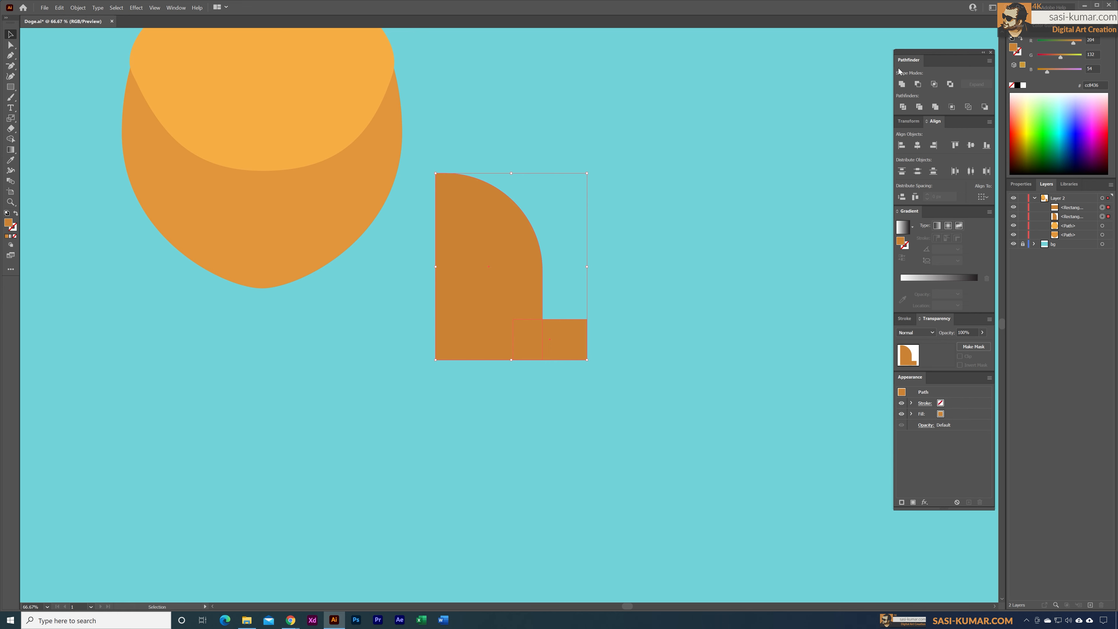
Step: Unite the leg and foot into one shape and shift the inner ankle corner inward to taper the lower leg
left_click(902, 84)
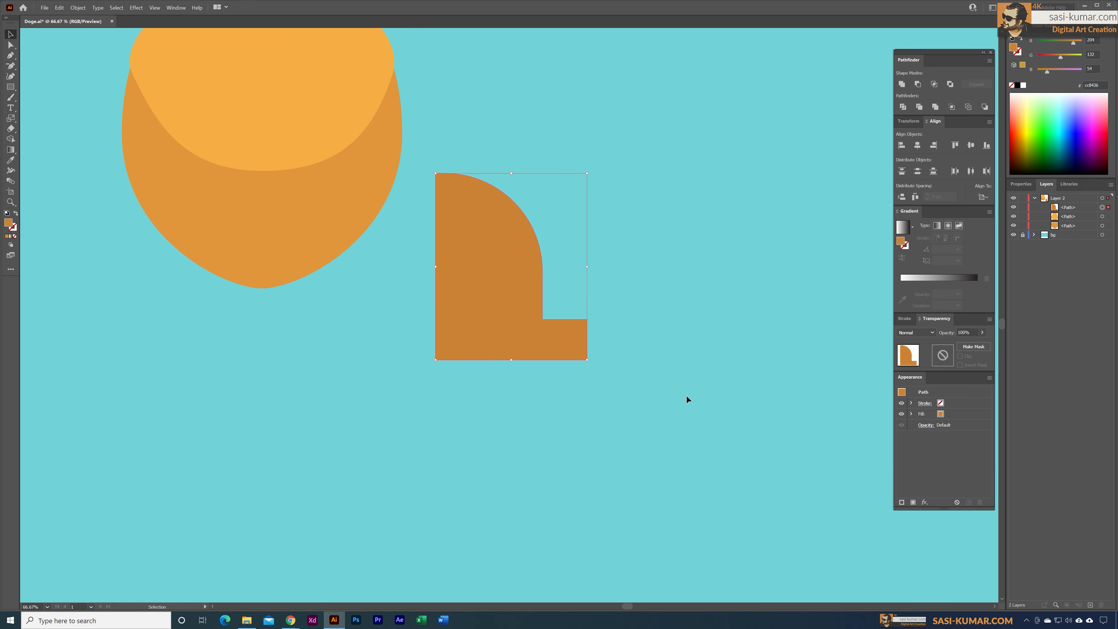
left_click(10, 45)
left_click(551, 315)
left_click(534, 328)
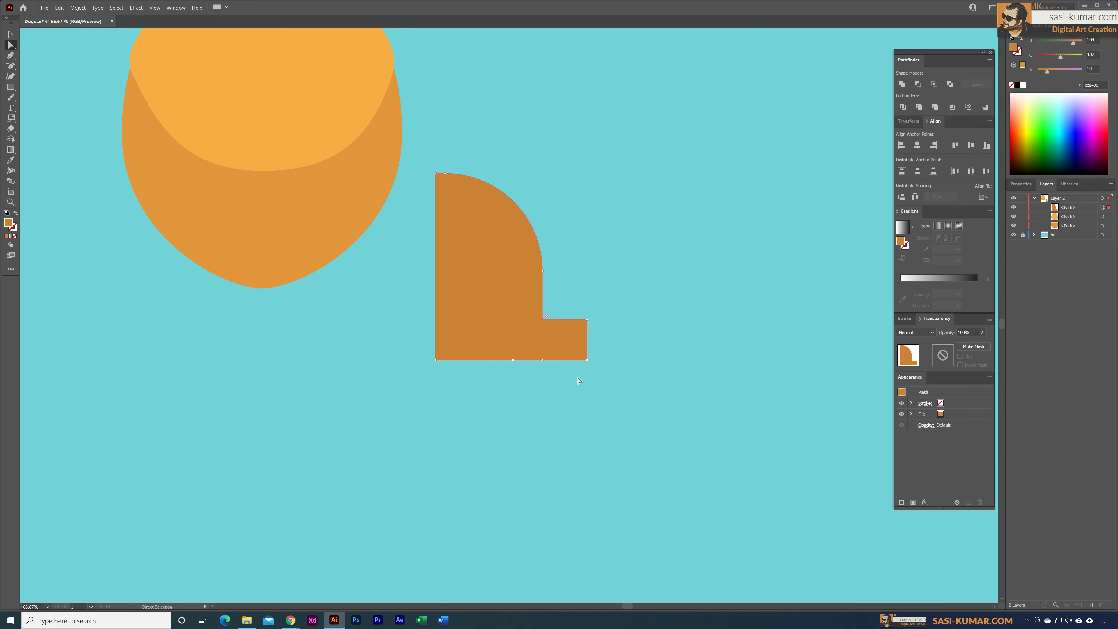
key("shift+Left")
key("shift+Left")
key("shift+Left")
key("shift+Left")
key("shift+Left")
key("shift+Left")
key("shift+Left")
key("shift+Left")
Step: Round the bend on the leg's front edge into a broad curve and slightly soften the inner ankle corner
left_click(542, 270)
left_click_drag(537, 272, 463, 190)
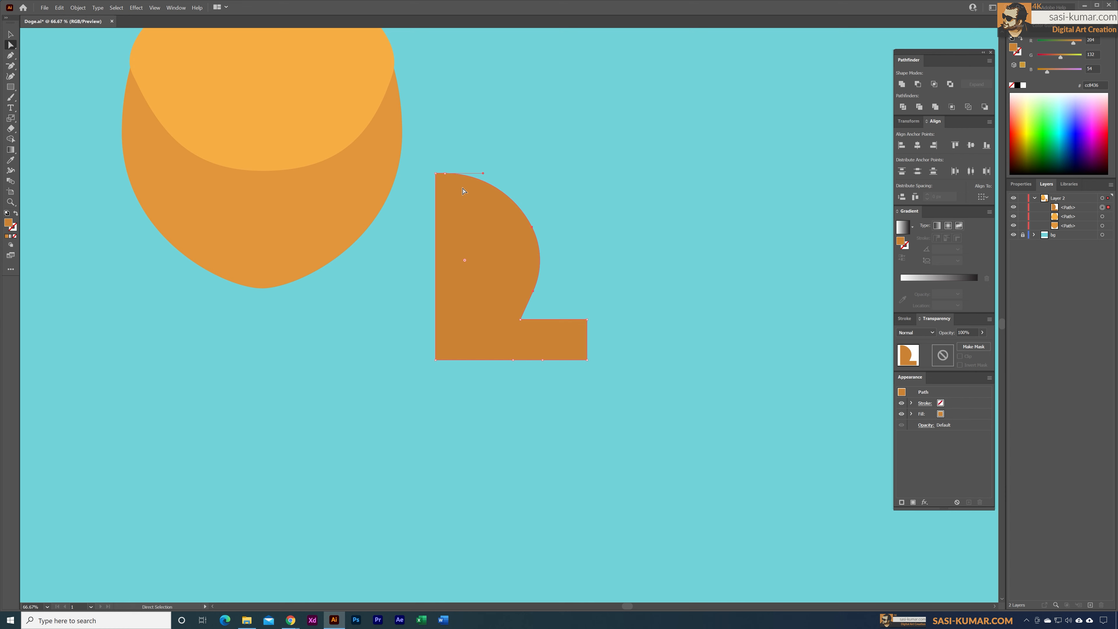
left_click(519, 320)
left_click_drag(527, 318, 530, 318)
Step: Round the upper and lower toe corners of the dark orange foot, with the larger curve on the upper one
left_click(584, 321)
left_click_drag(582, 325, 554, 343)
left_click(586, 360)
left_click_drag(582, 356, 572, 346)
left_click(606, 443)
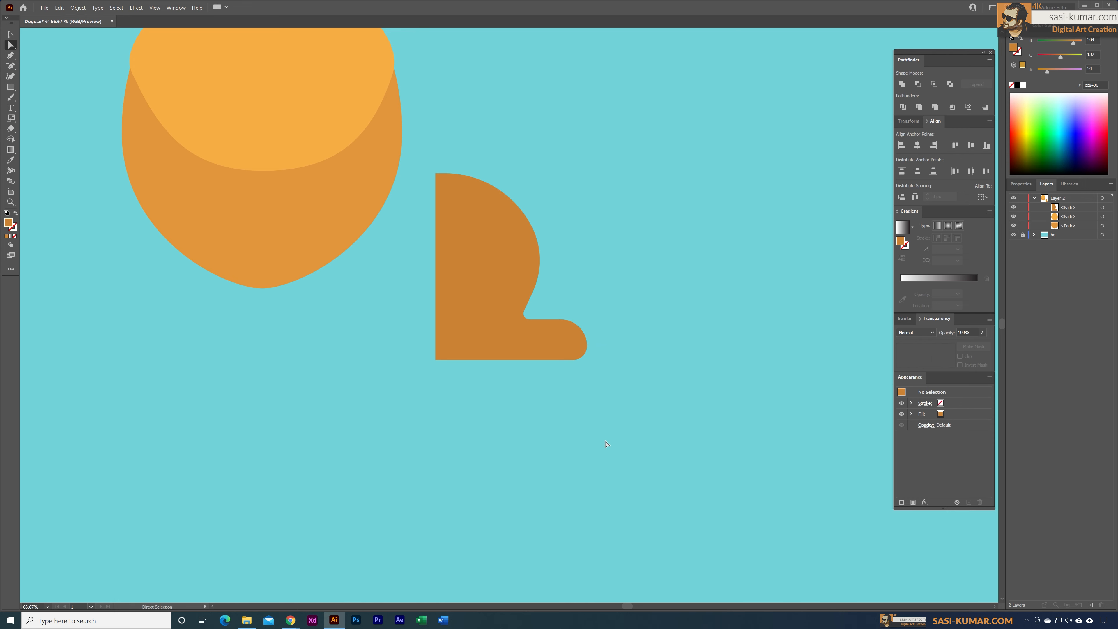
Step: Shorten the dark orange foot by shifting its rounded toe points toward the ankle
left_click(552, 336)
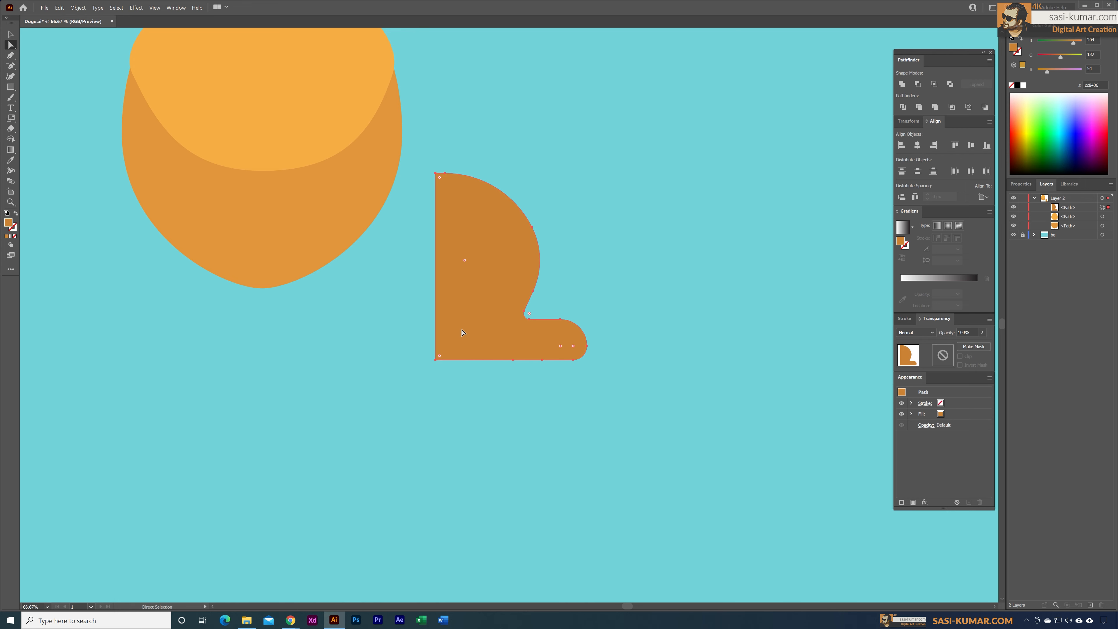
left_click_drag(606, 391, 542, 311)
key("Left")
key("Left")
key("Left")
key("Left")
key("Left")
key("Left")
key("Left")
key("Left")
key("Left")
key("Left")
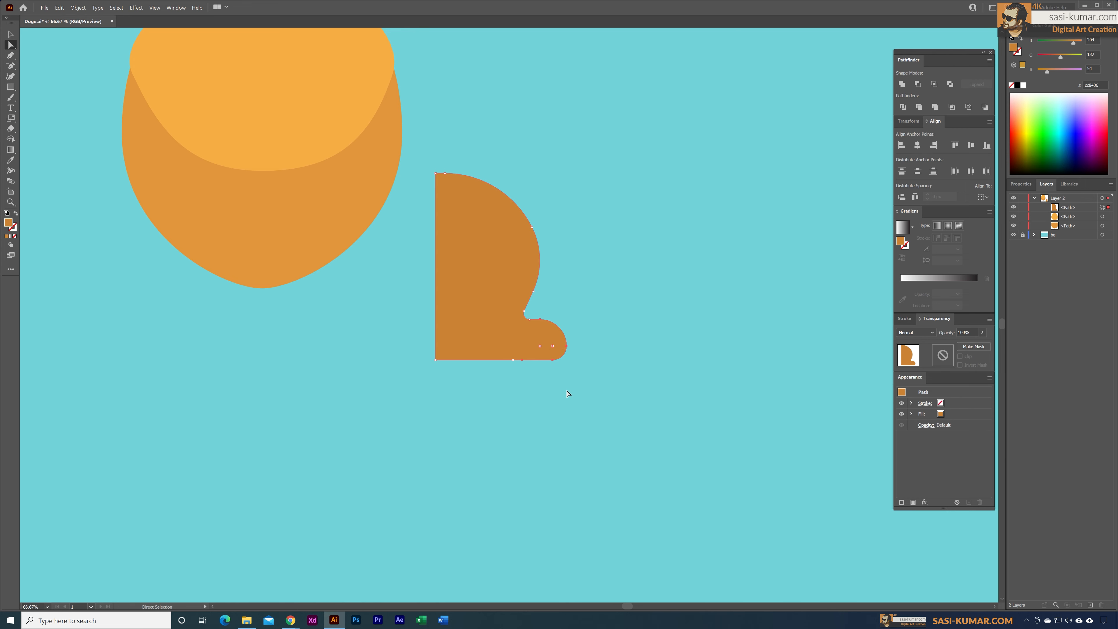
key("Left")
key("Left")
key("Left")
key("Left")
left_click(568, 393)
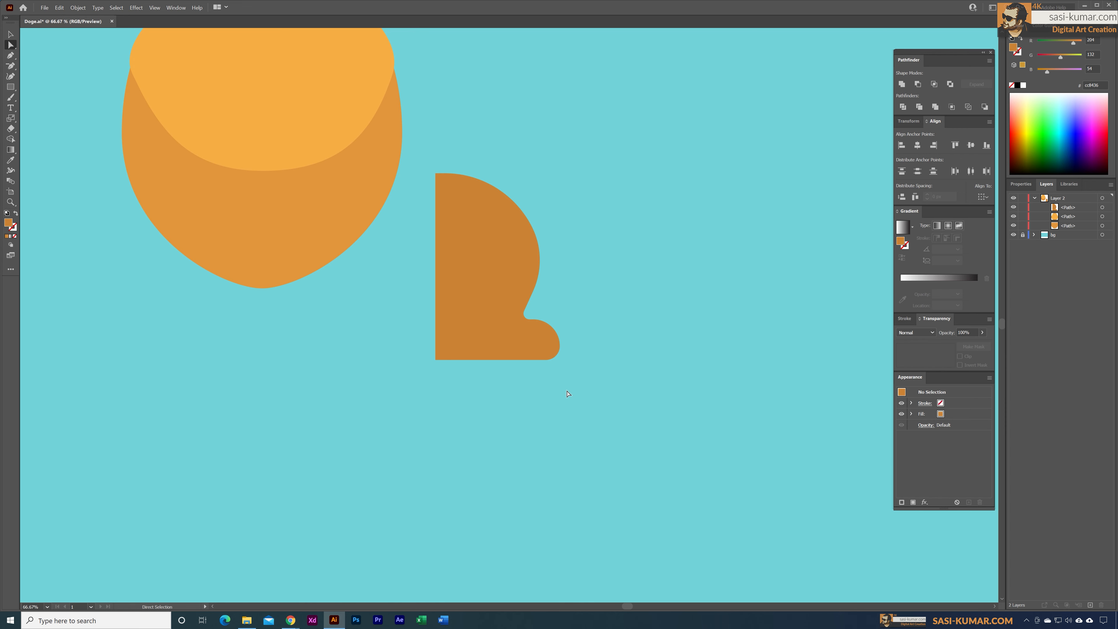
left_click(540, 337)
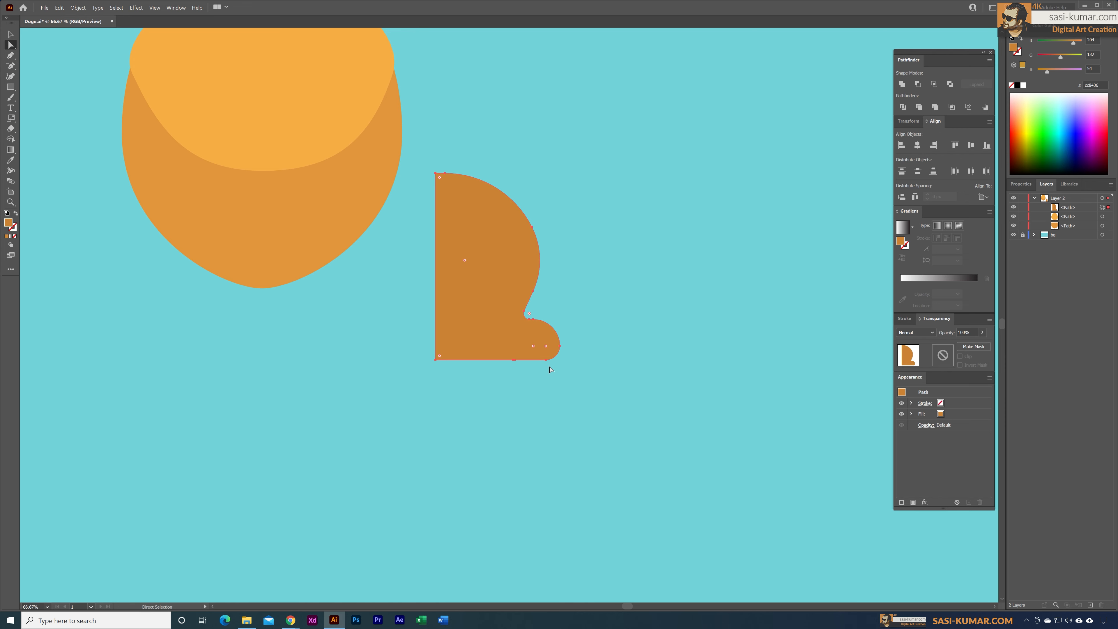
left_click(606, 456)
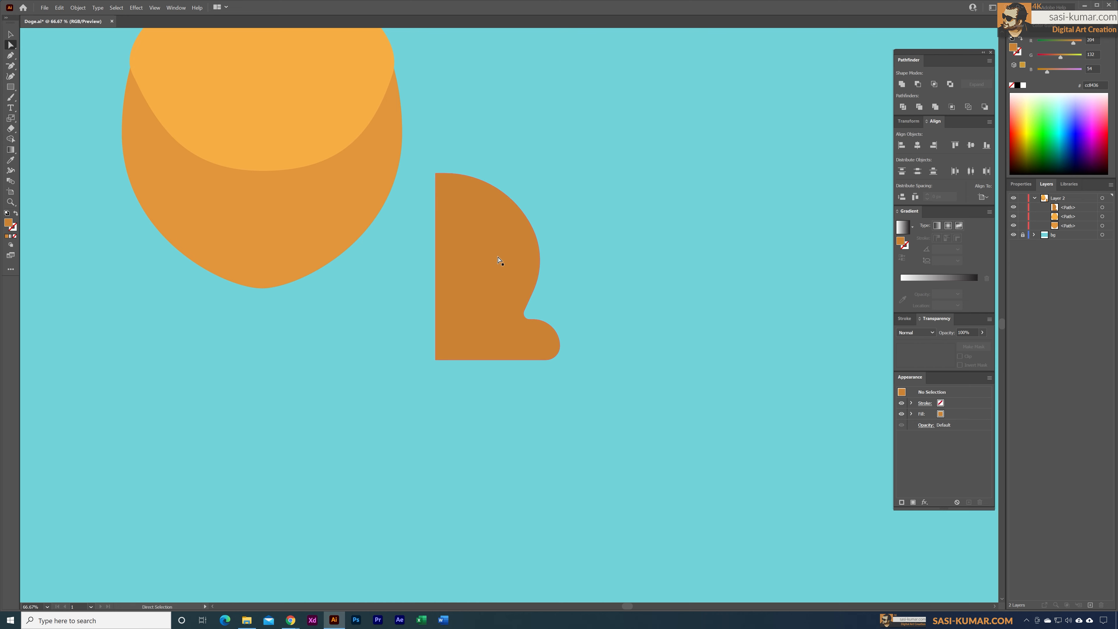
Step: Move the dark leg onto the body's lower side, enlarge it, and position it so the foot extends below the body
key("v")
left_click_drag(475, 238, 417, 214)
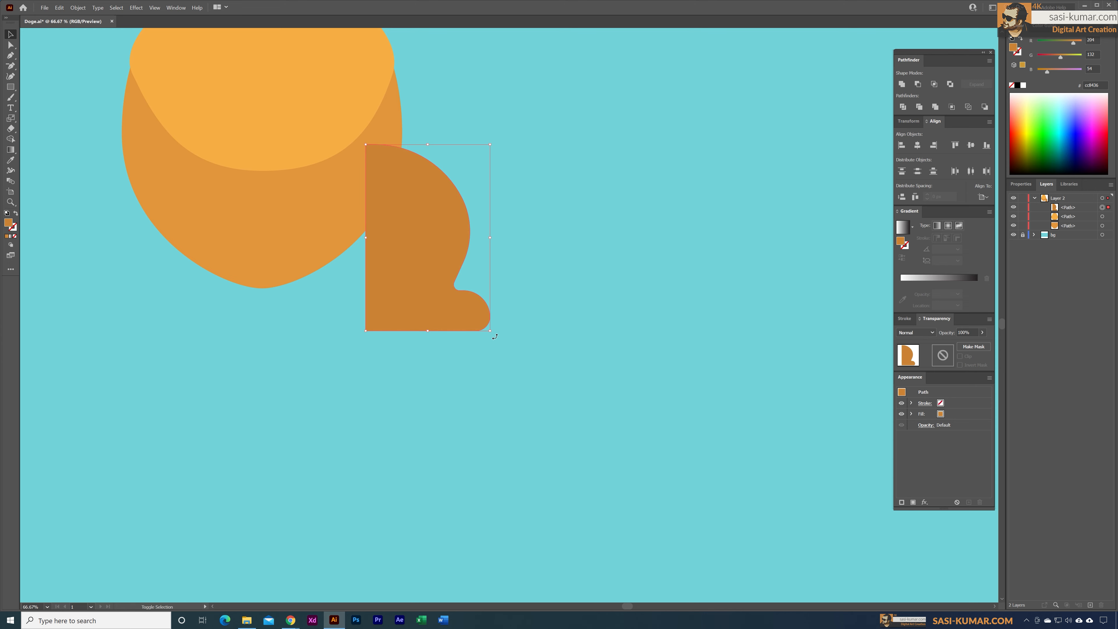
left_click_drag(495, 336, 550, 418)
left_click_drag(449, 302, 424, 317)
left_click(619, 344)
key("ctrl+minus")
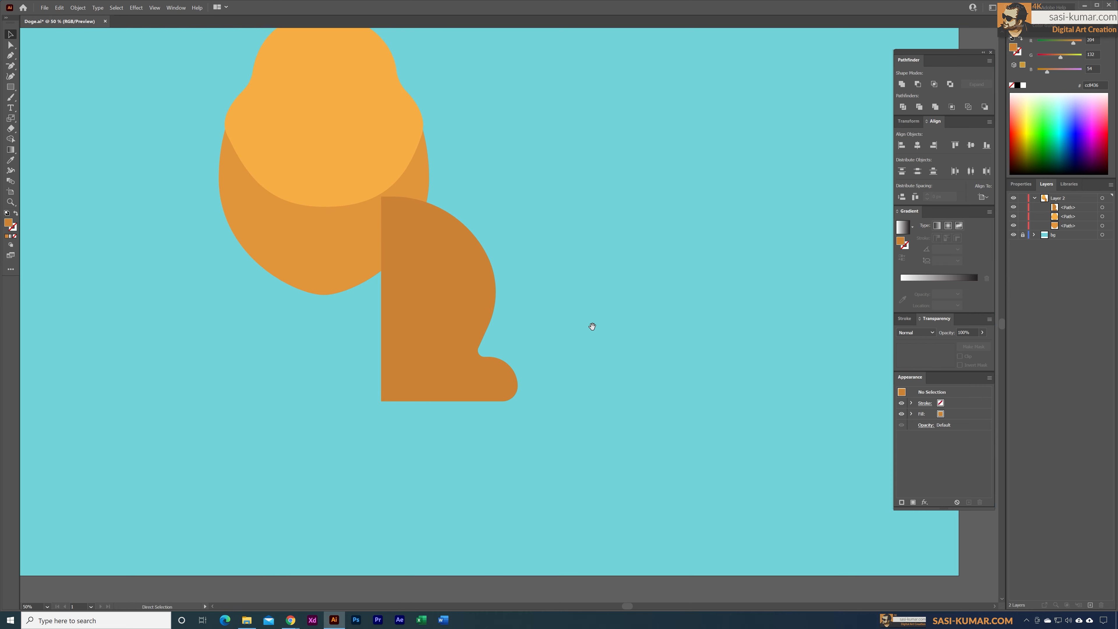
left_click_drag(591, 326, 639, 364)
left_click_drag(512, 315, 515, 313)
left_click(140, 150)
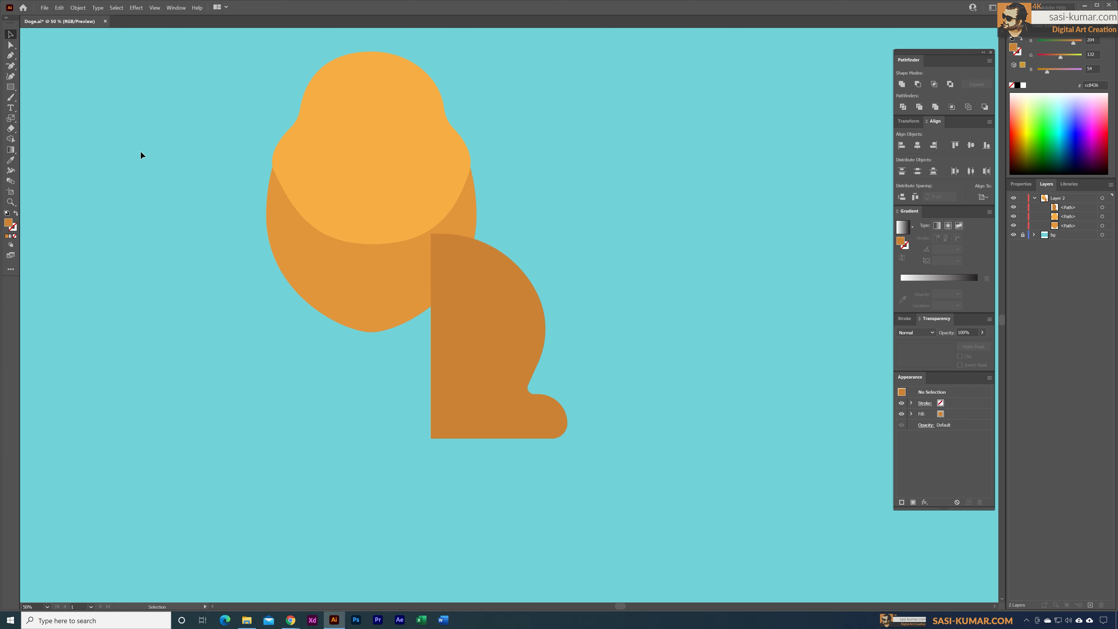
Step: Round the heel corner of the dark orange leg into a medium curve
left_click(11, 45)
left_click(431, 439)
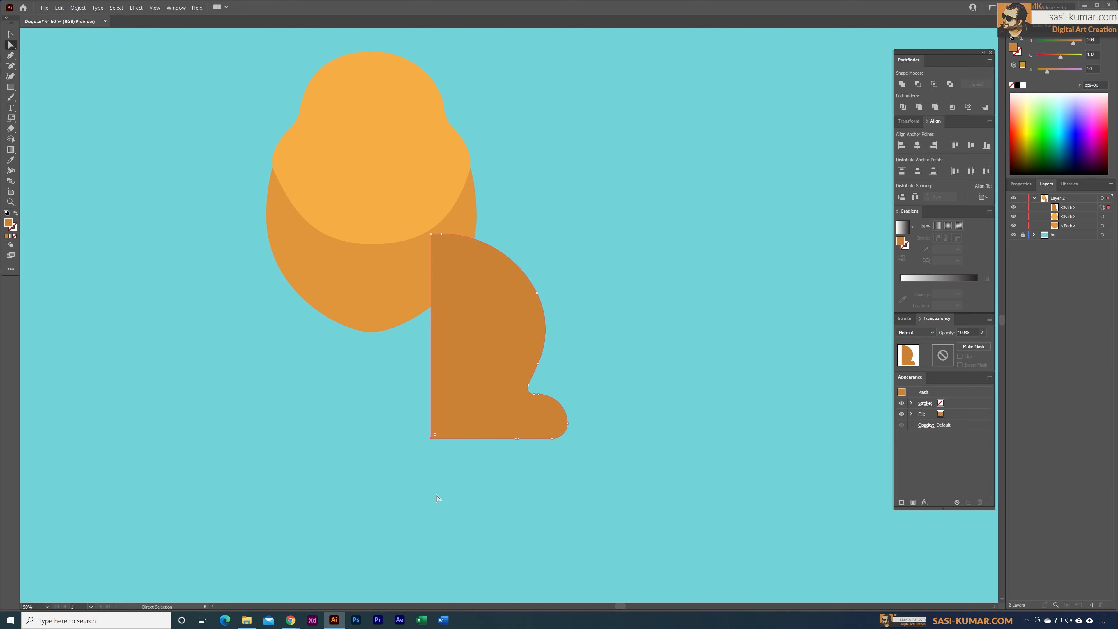
left_click_drag(435, 435, 468, 411)
left_click(658, 306)
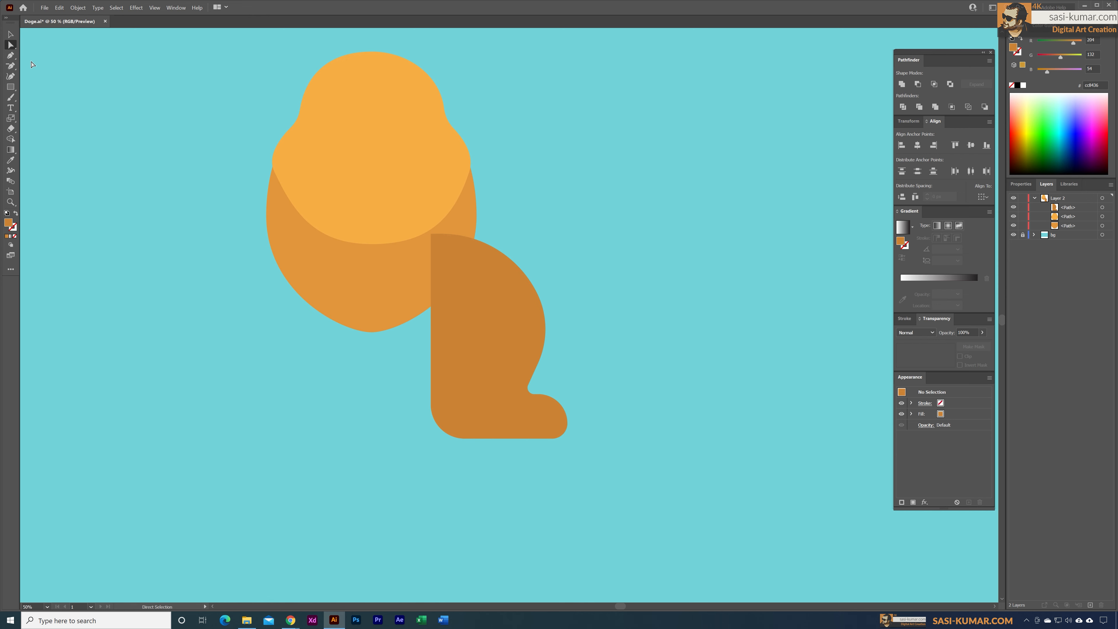
Step: Bring the head and body shapes to the front so they overlap the dark leg
key("v")
left_click(356, 151)
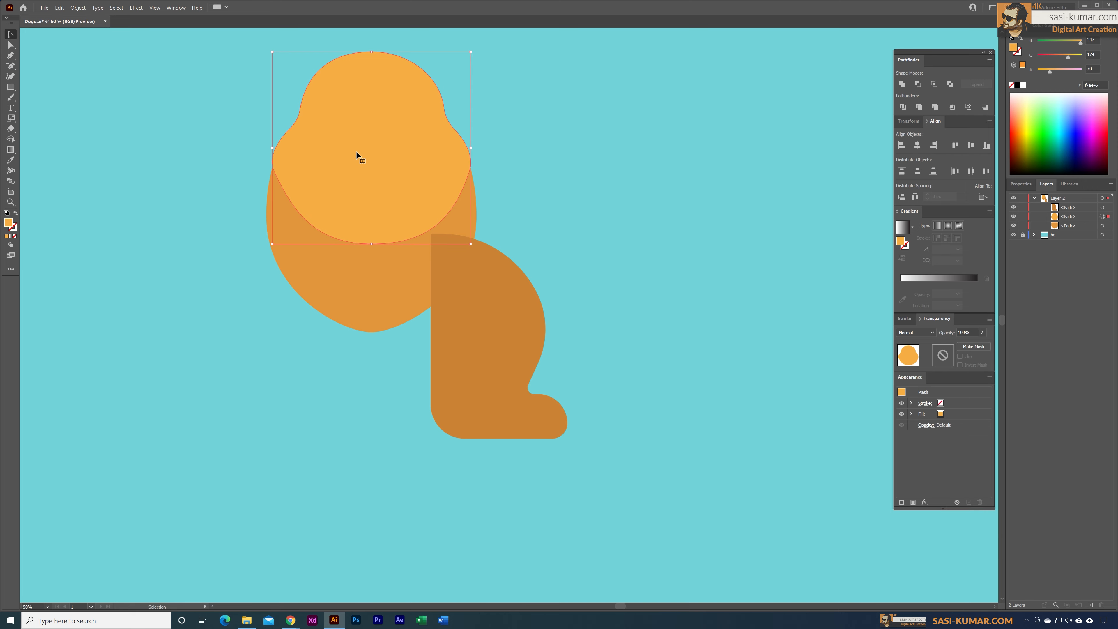
left_click(368, 294, "shift")
right_click(376, 286)
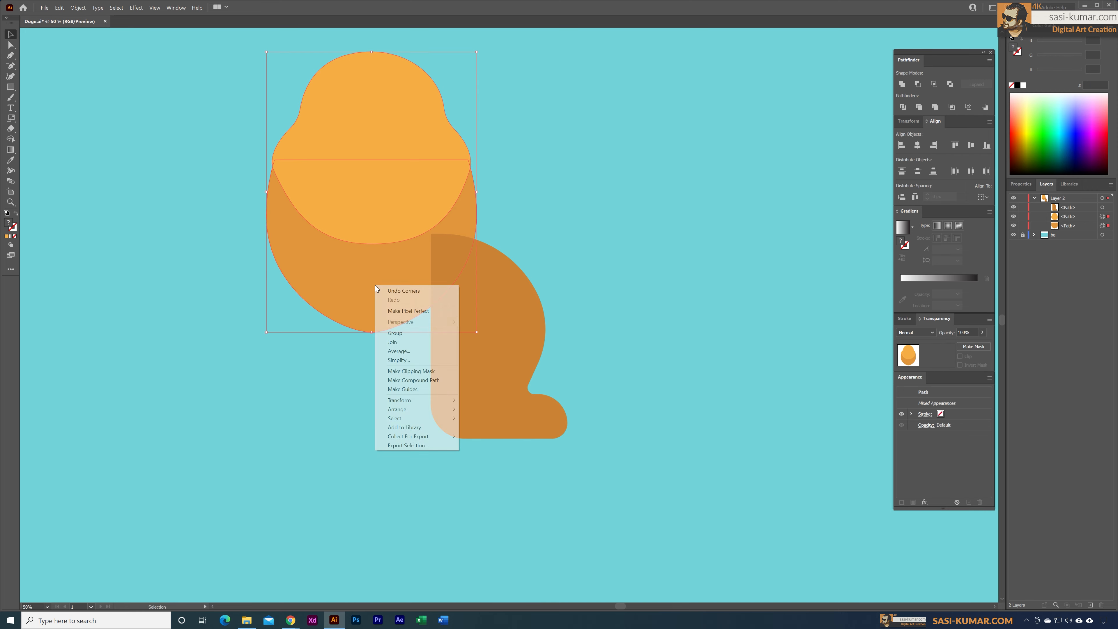
mouse_move(422, 409)
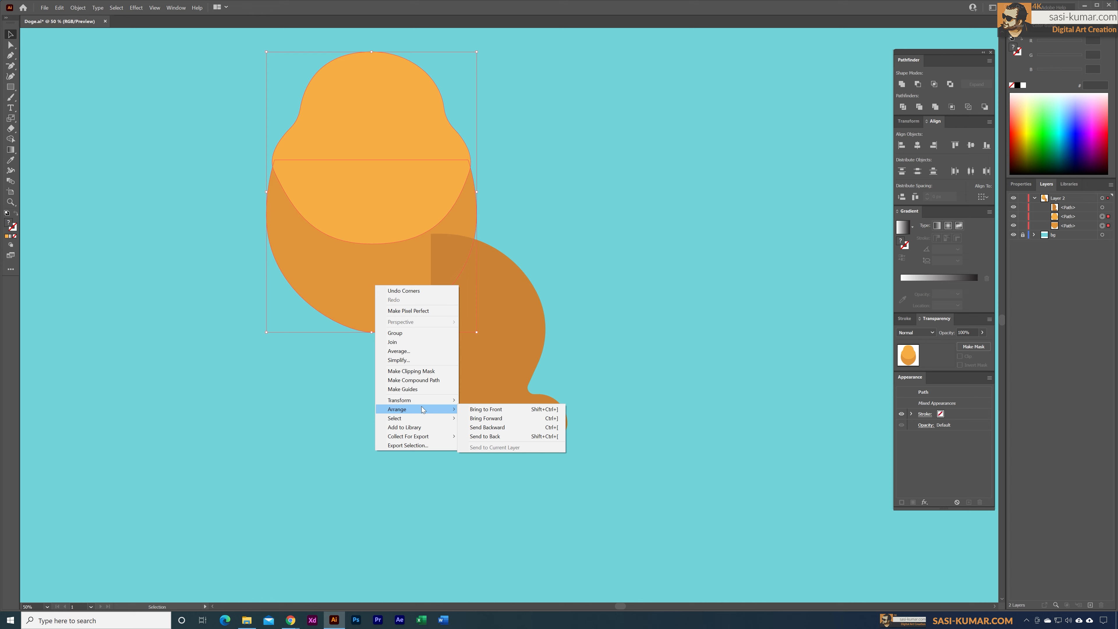
left_click(484, 409)
left_click(591, 275)
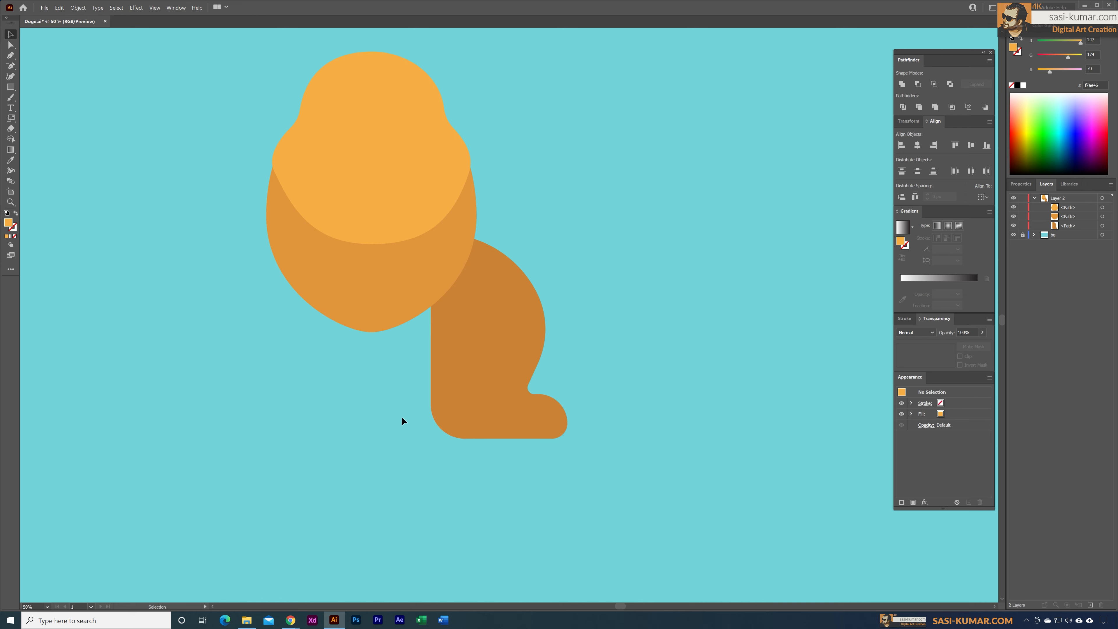
Step: Draw a tall light orange rectangle beside the dark leg, with its base level with the foot
left_click(11, 87)
left_click_drag(631, 305, 569, 297)
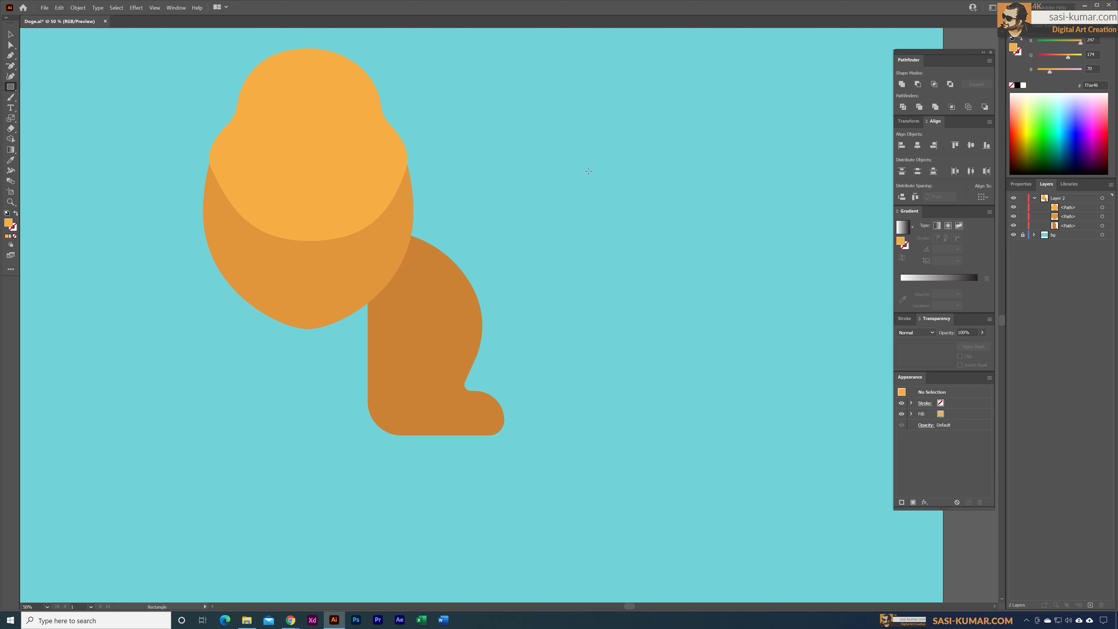
mouse_move(578, 228)
left_mouse_down()
mouse_move(629, 304)
mouse_move(647, 383)
mouse_move(678, 416)
mouse_move(671, 435)
left_mouse_up()
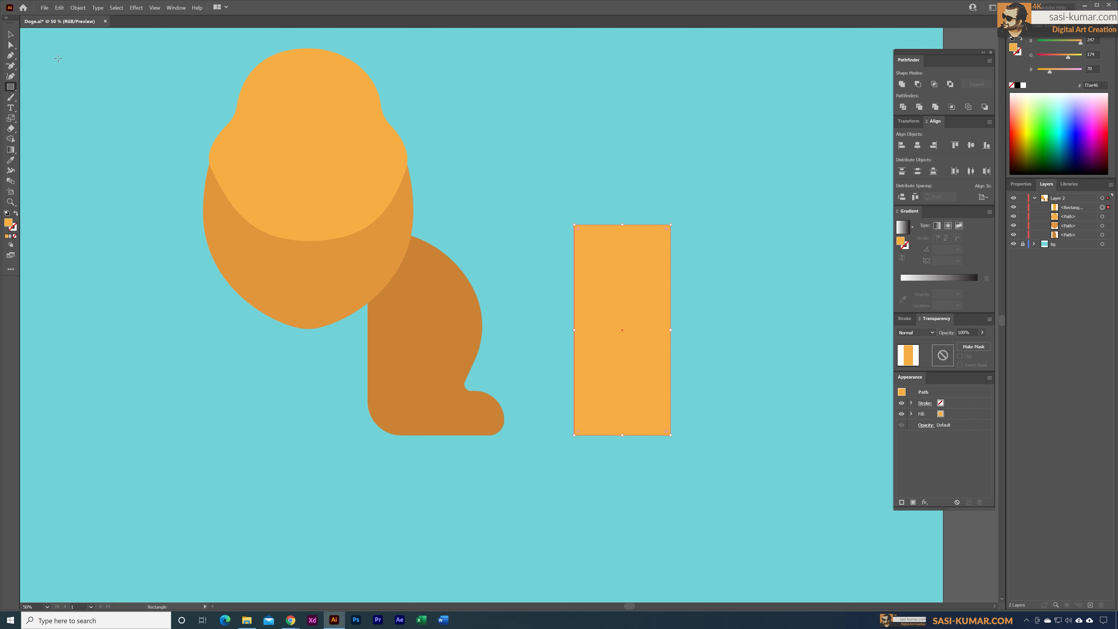
key("v")
left_click_drag(529, 247, 480, 233)
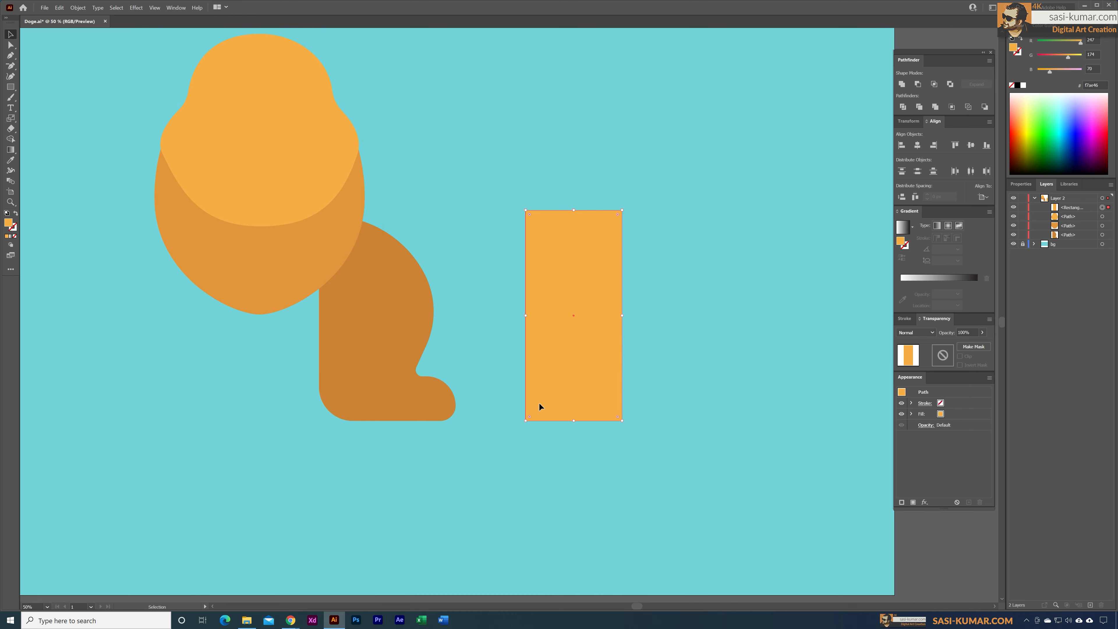
Step: Draw a low foot rectangle across the tall rectangle's base, extending past its front side, and make it slightly taller
left_click(11, 88)
left_click_drag(525, 381, 680, 424)
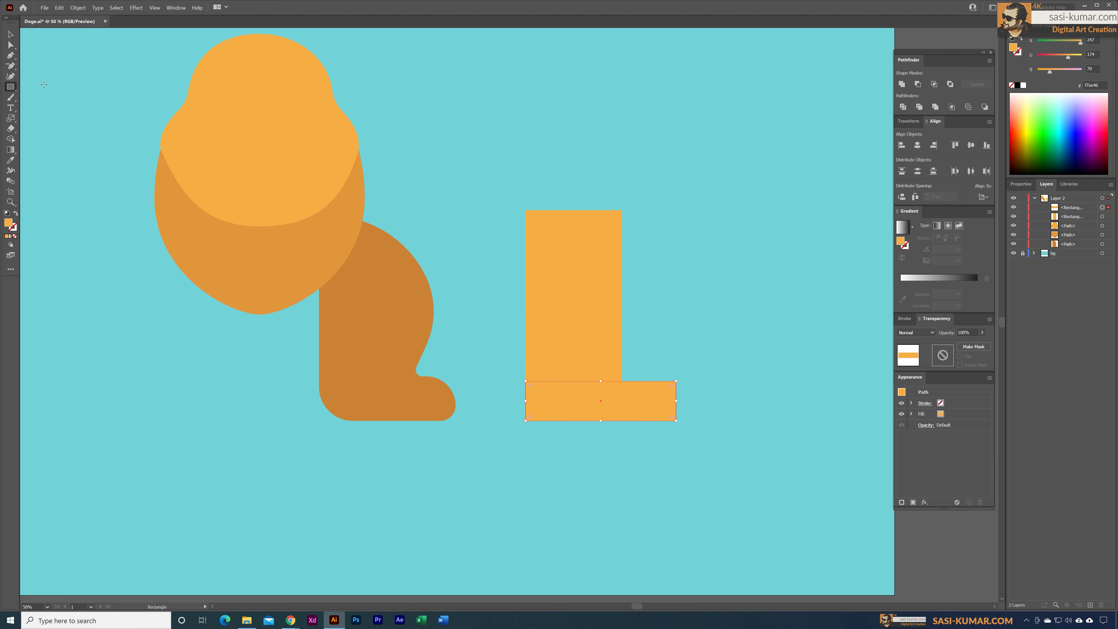
left_click(10, 34)
left_click_drag(601, 381, 602, 378)
left_click(664, 326)
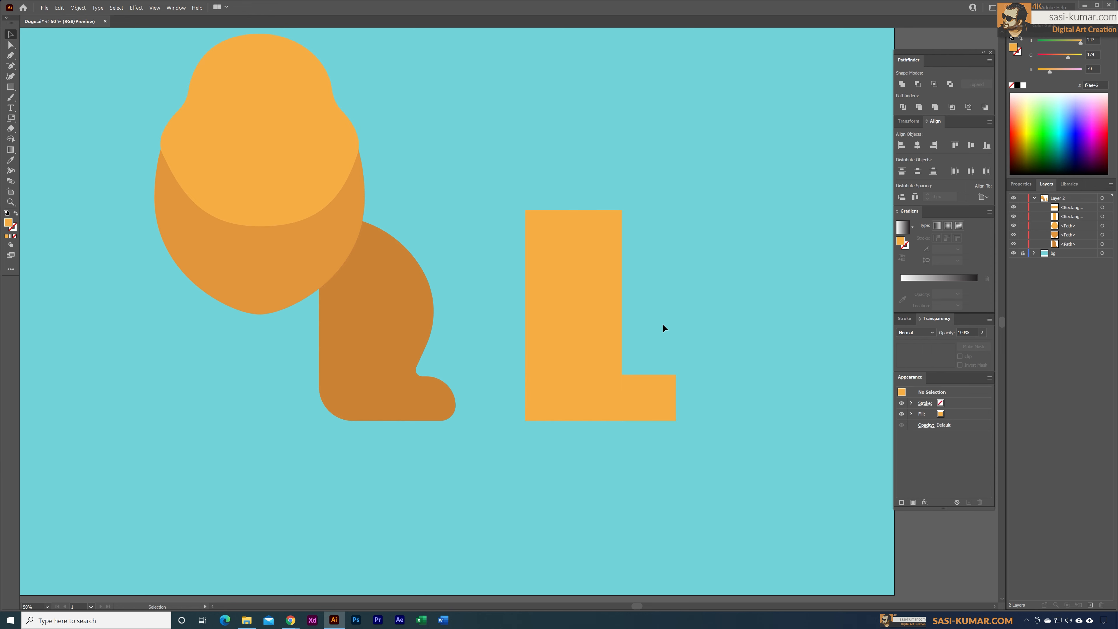
Step: Unite the tall light orange rectangle and its foot rectangle into one L-shaped leg
left_click(10, 44)
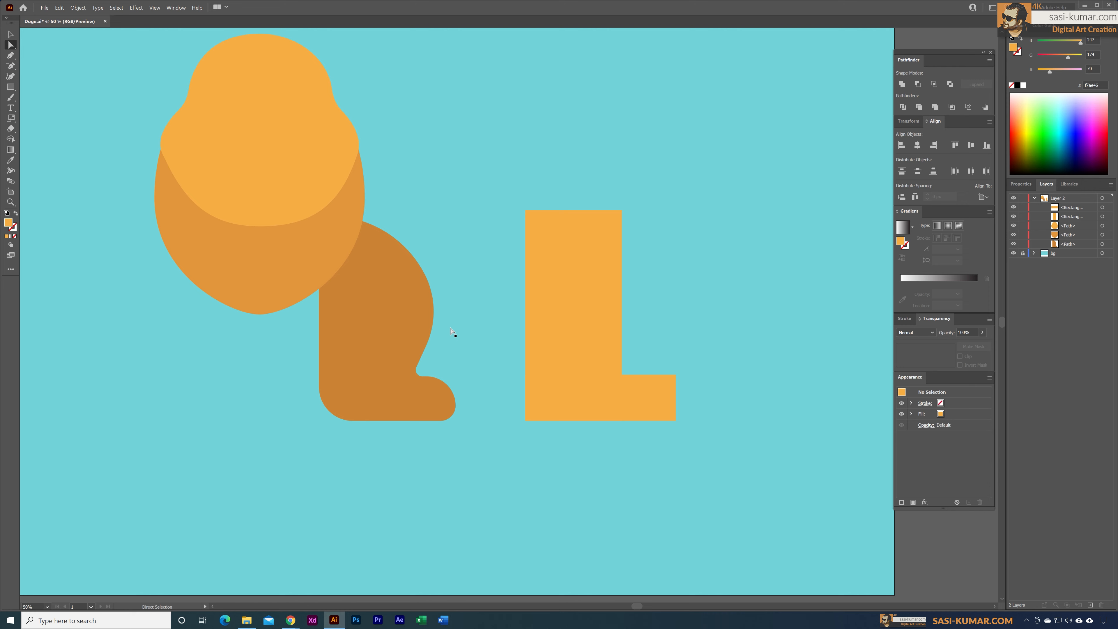
left_click(589, 361)
key("v")
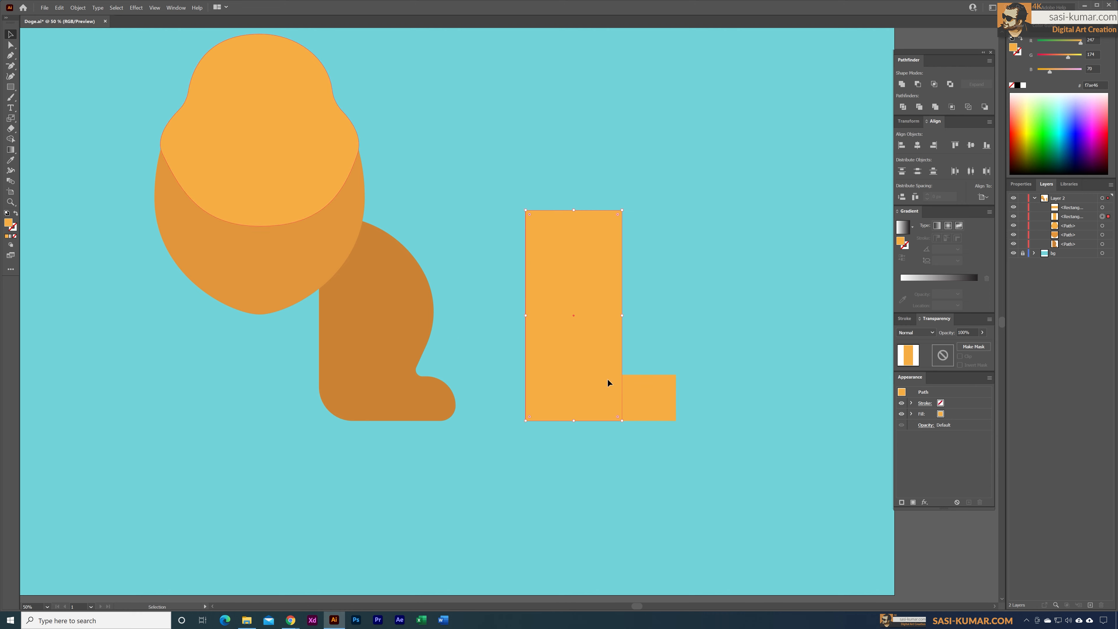
left_click(655, 407, "shift")
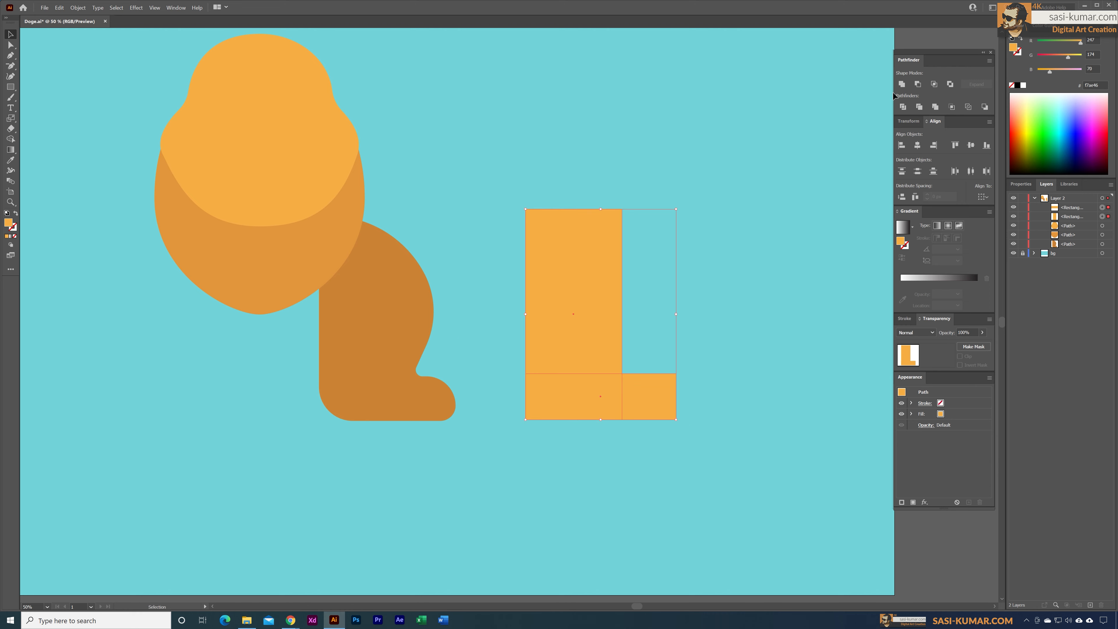
left_click(901, 84)
Step: Narrow the light orange leg by shifting its inner ankle corner and upper front corner inward until its front edge is vertical
key("a")
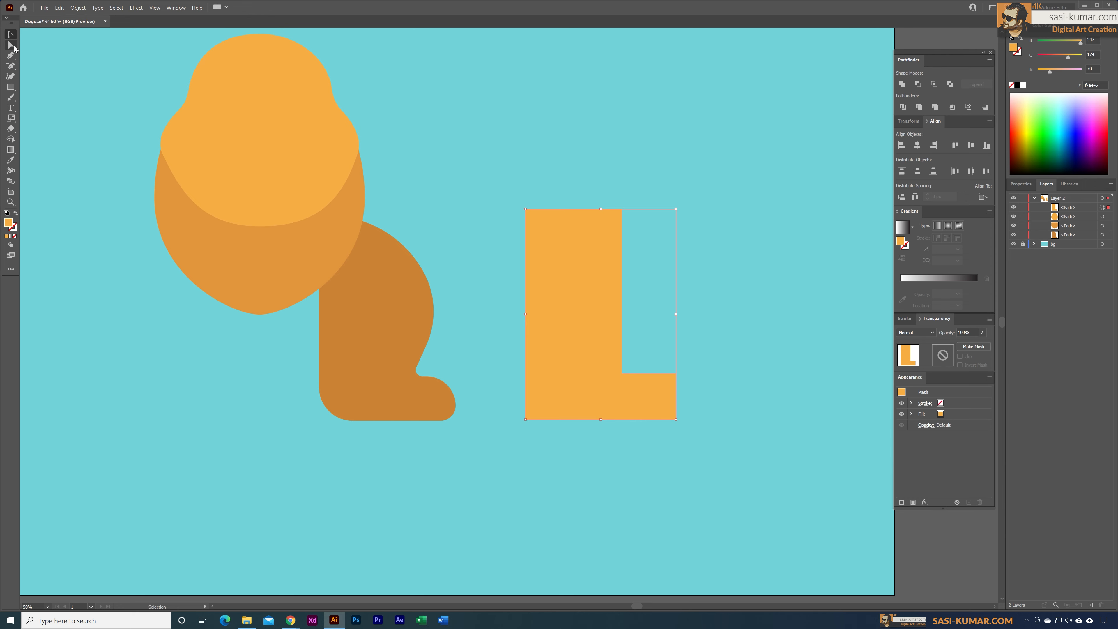
left_click_drag(635, 365, 603, 378)
key("shift+Left")
key("shift+Left")
key("shift+Left")
key("shift+Left")
key("shift+Left")
key("shift+Left")
key("shift+Left")
key("shift+Left")
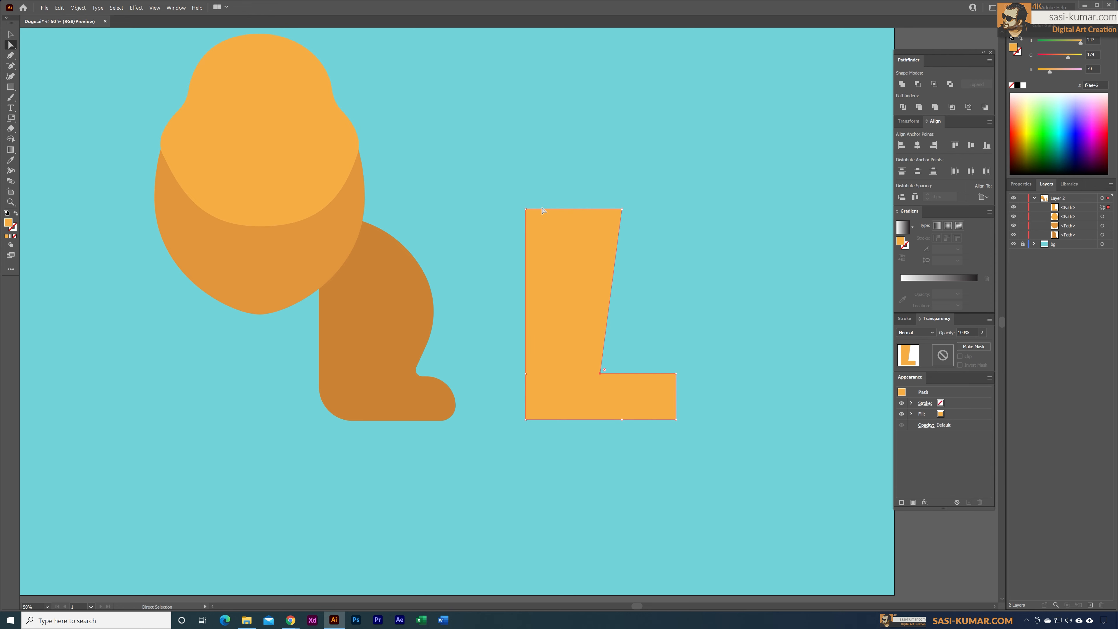
left_click(621, 209)
left_click_drag(620, 210, 600, 208)
left_click(677, 237)
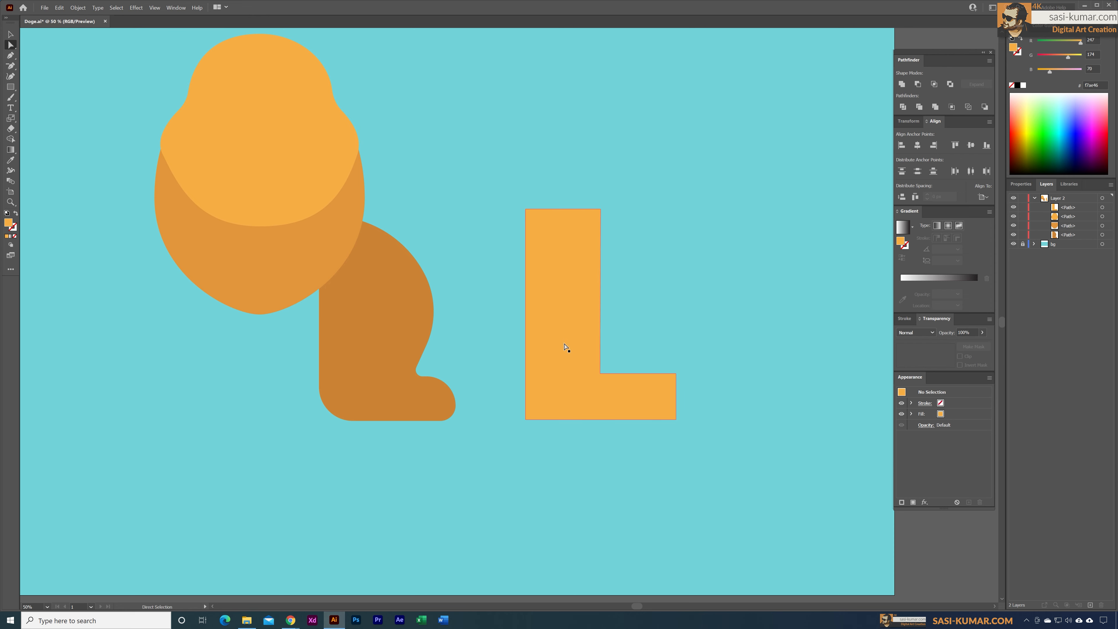
Step: Add an anchor point midway along the light leg's front edge and bow that edge outward into a smooth curve
left_click(10, 66)
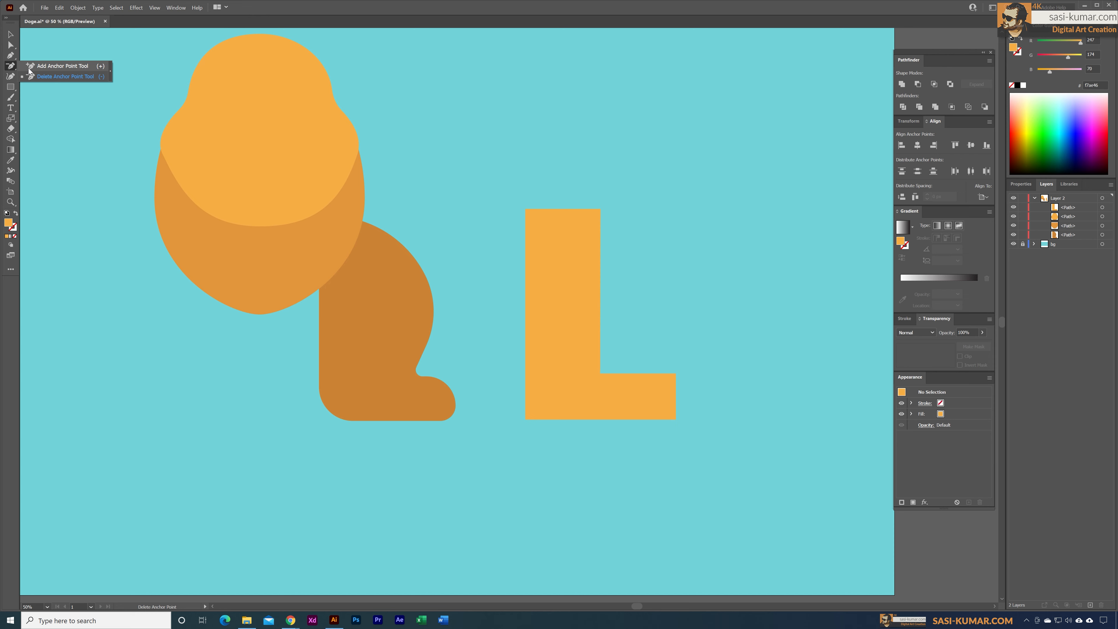
left_click(29, 68)
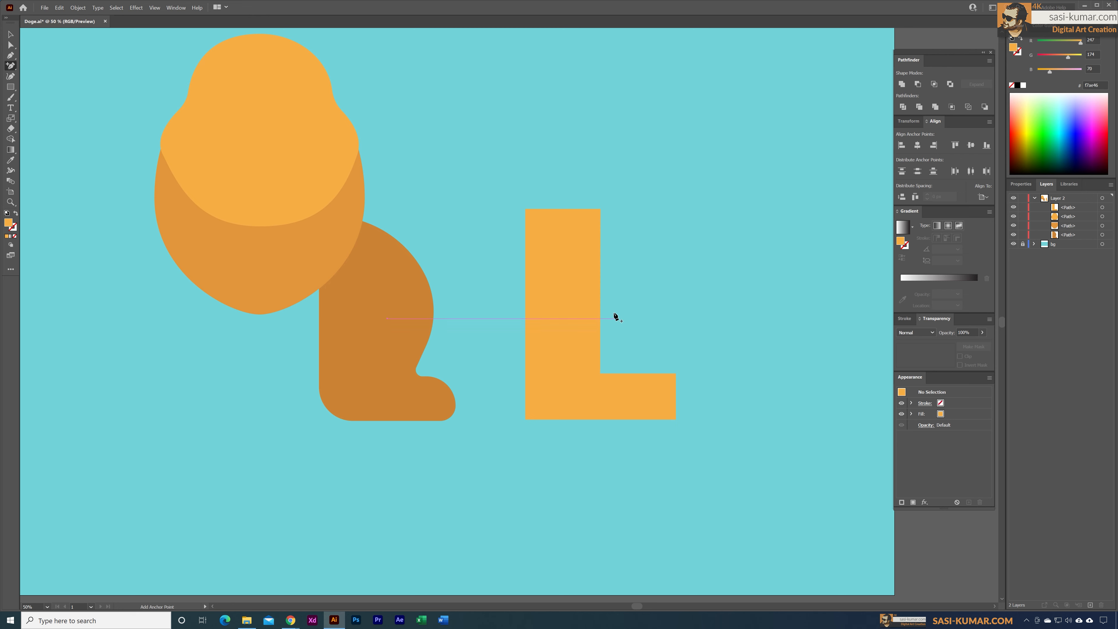
left_click(600, 297)
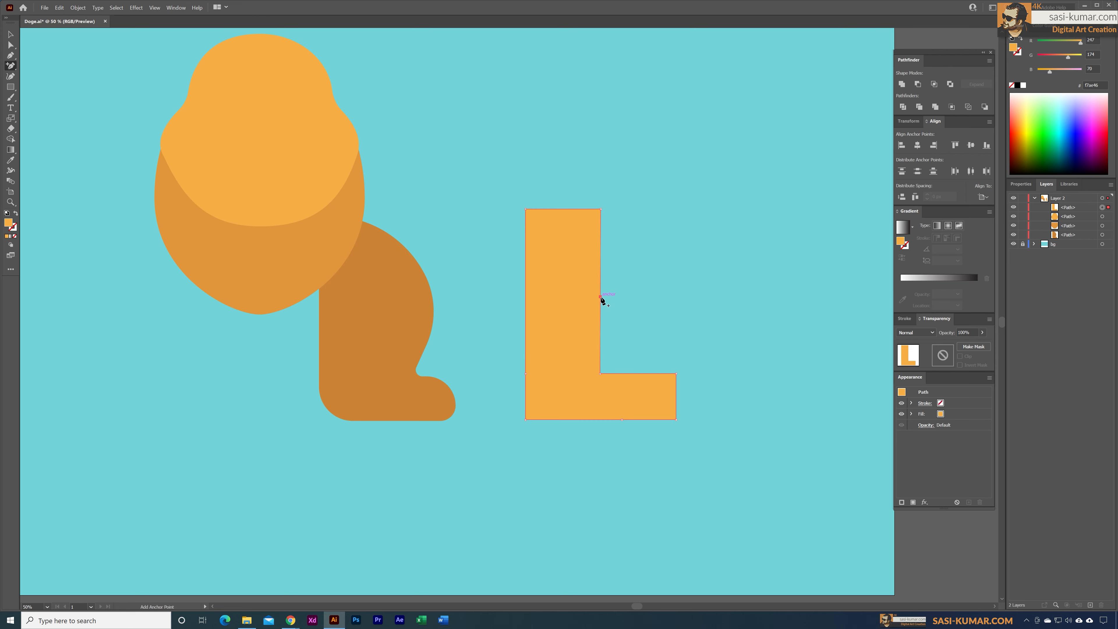
left_click(11, 44)
left_click_drag(602, 298, 630, 298)
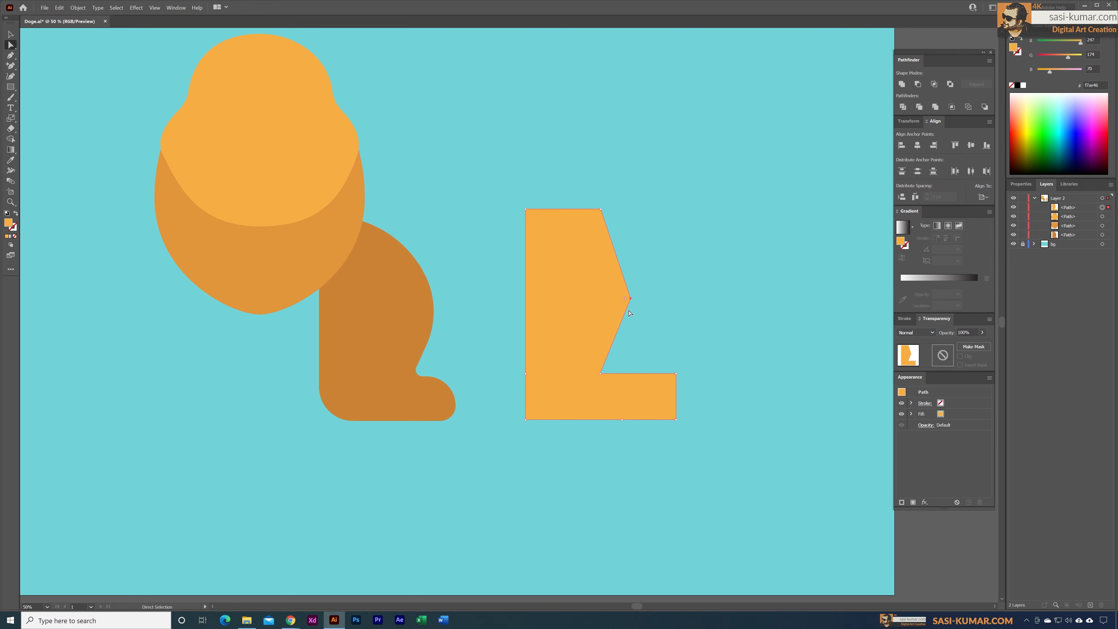
key("ctrl+z")
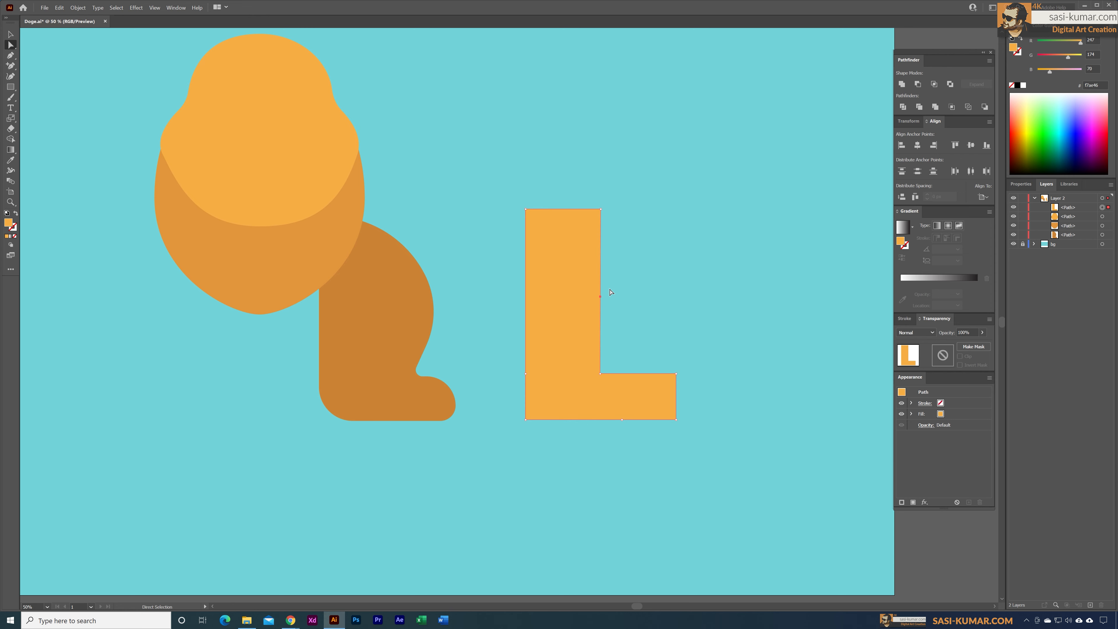
left_click_drag(600, 297, 398, 291)
left_click(656, 179)
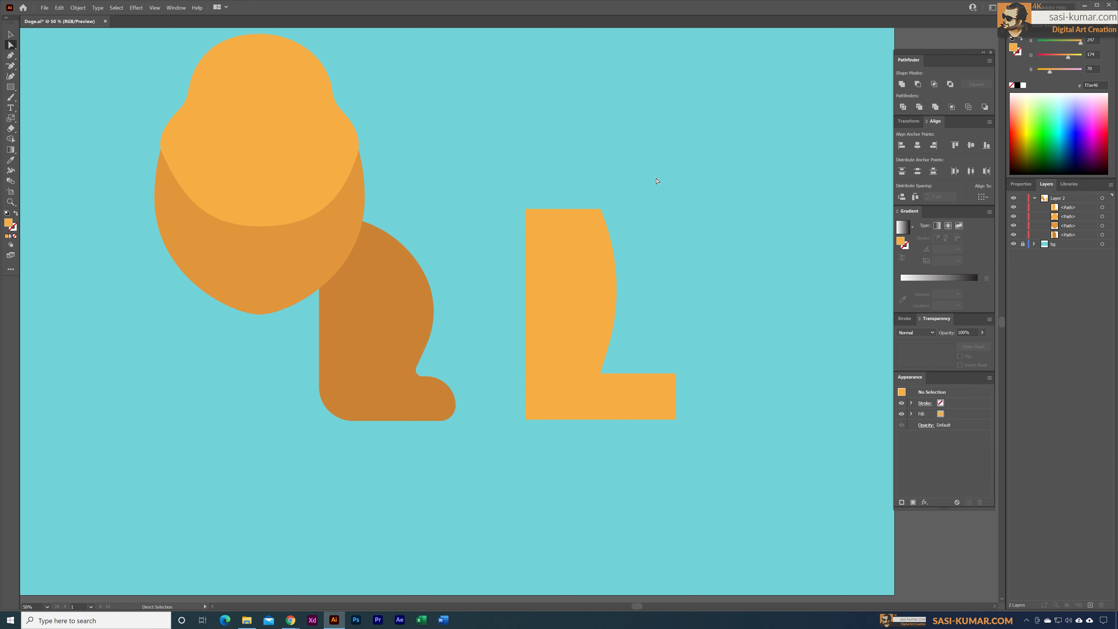
Step: Delete the extra anchor point near the upper front corner of the light orange leg
left_click(595, 296)
left_click(616, 216)
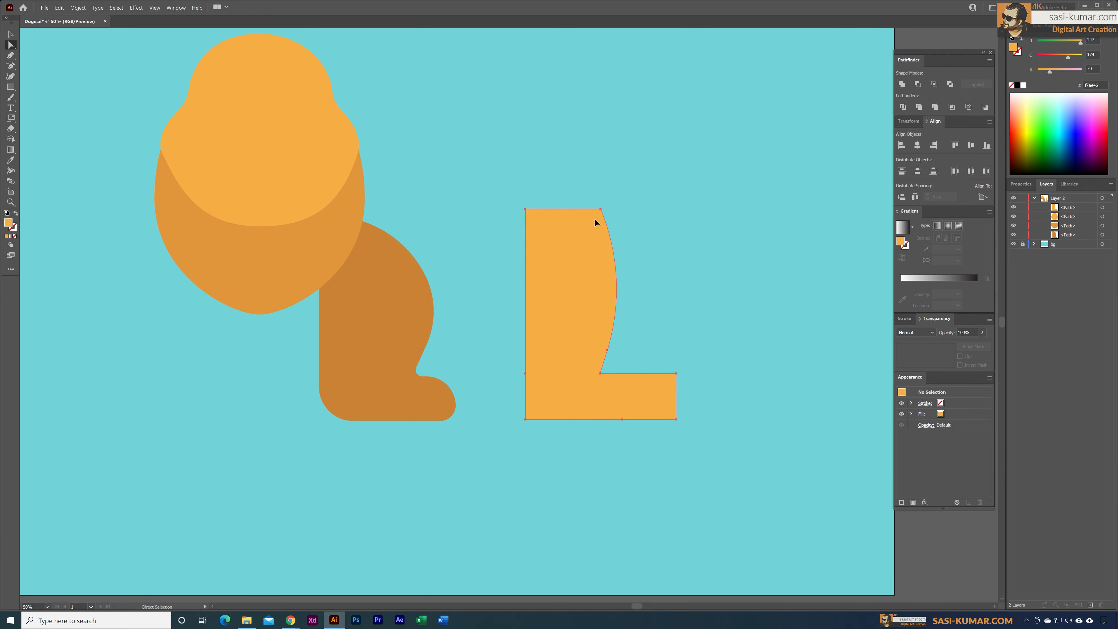
left_click(594, 222)
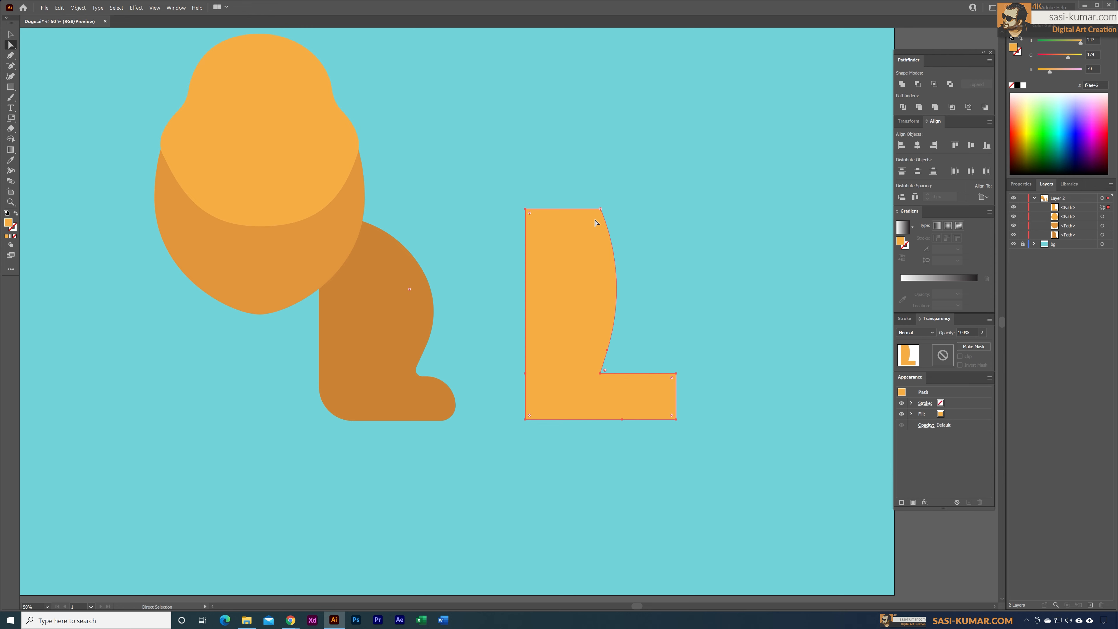
key("minus")
left_click(603, 213)
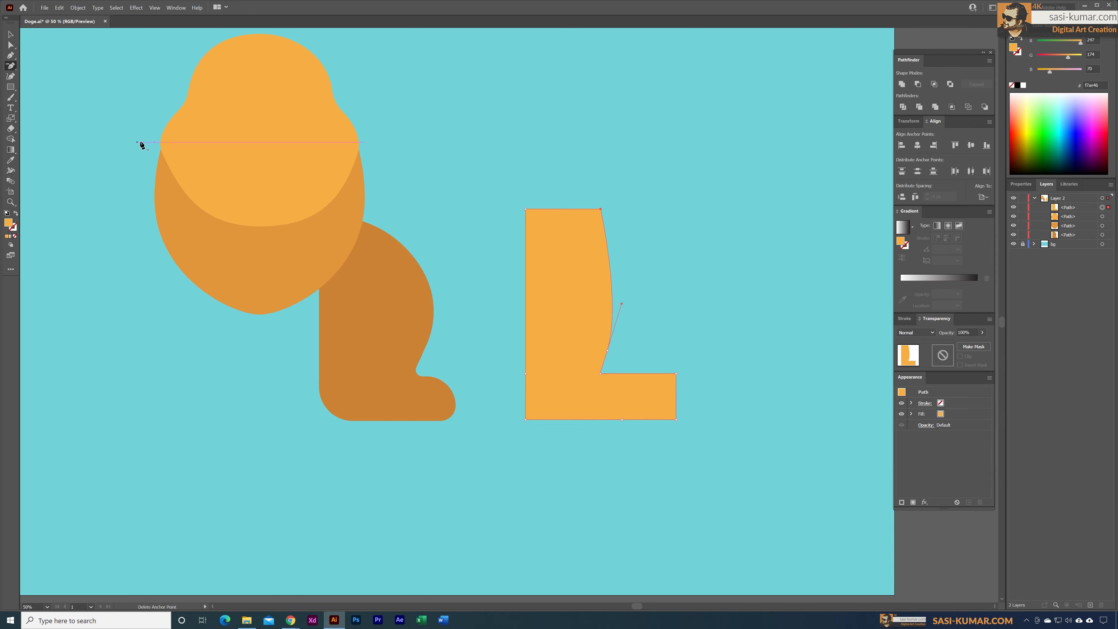
Step: Adjust the direction handle on the light leg's front curve to smooth its outward bulge
left_click(11, 46)
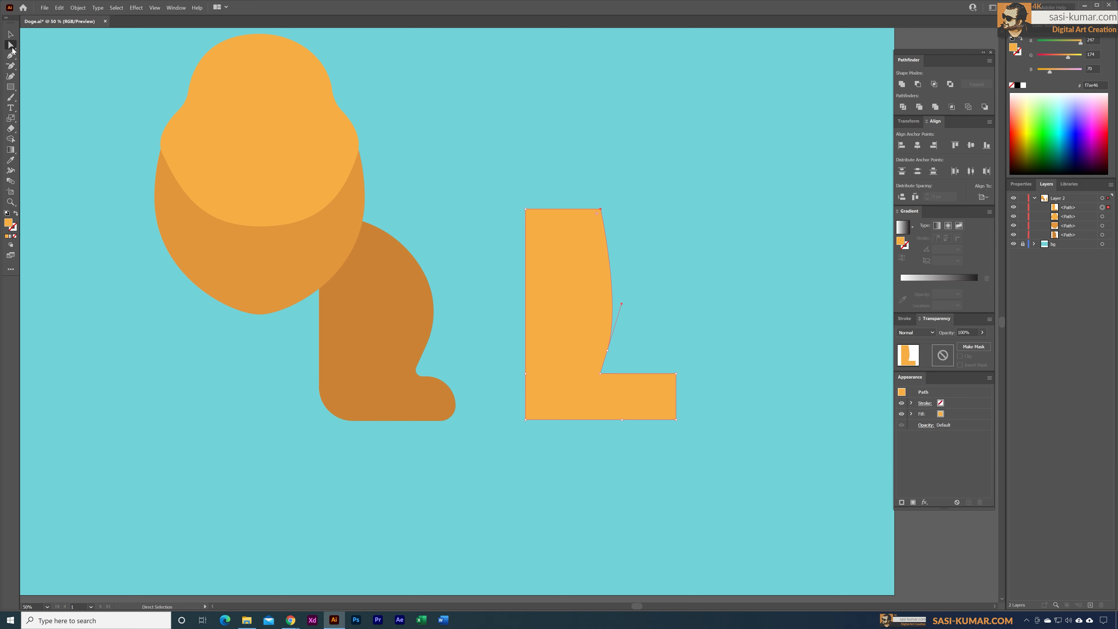
left_click(609, 351)
left_click_drag(621, 304, 625, 287)
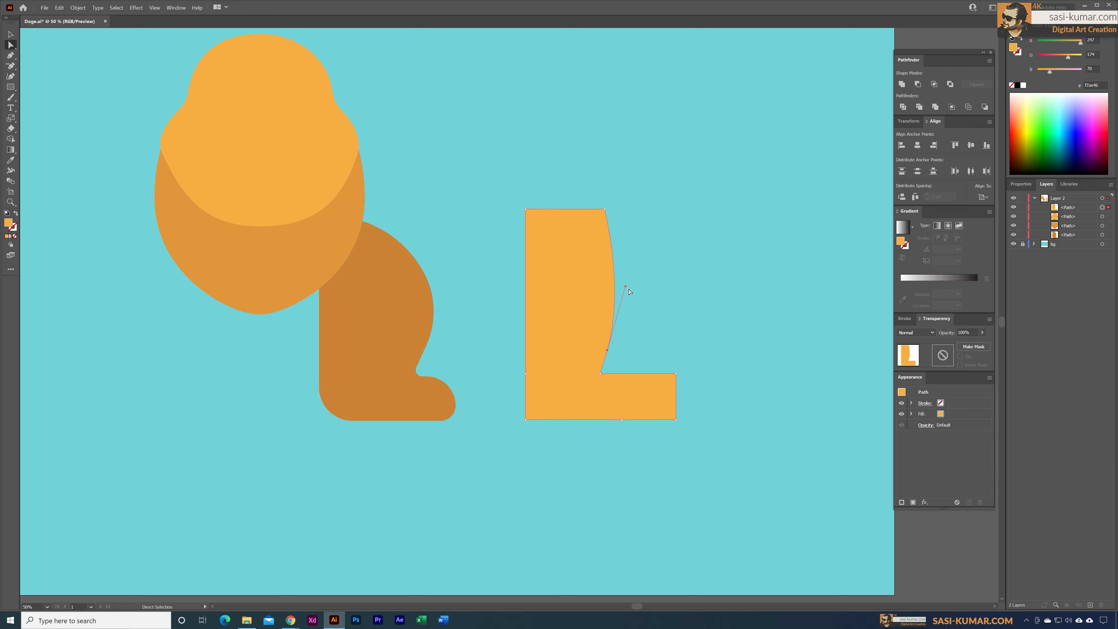
left_click_drag(626, 286, 628, 269)
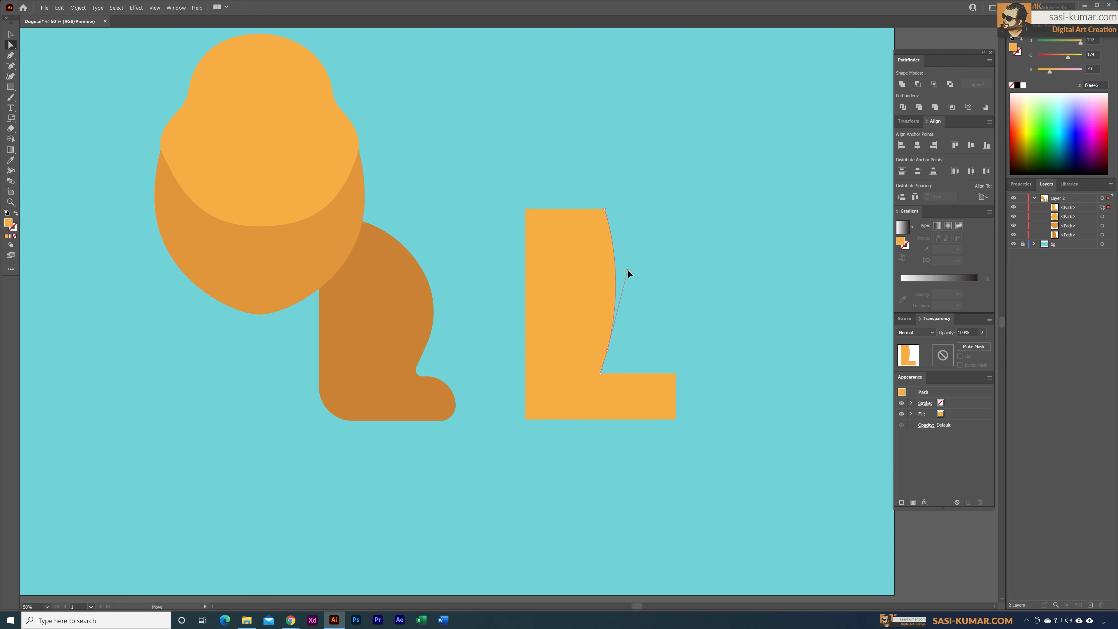
left_click(635, 457)
Step: Round the light leg's inner ankle corner slightly and curve both toe corners, with the larger radius on the upper one
left_click(607, 377)
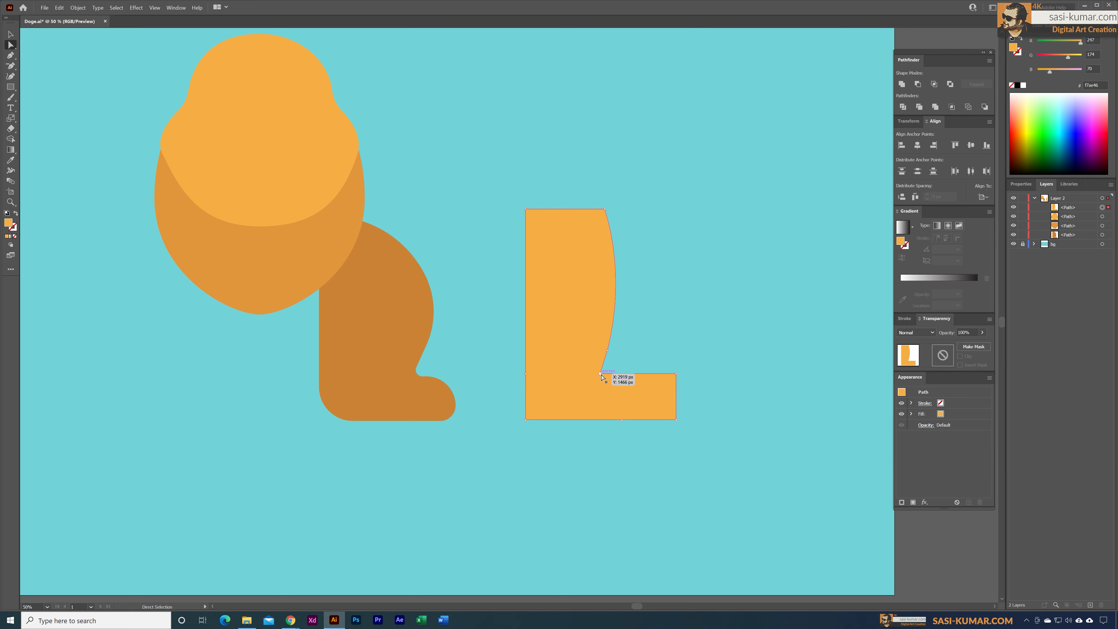
left_click(601, 373)
left_click_drag(605, 372, 609, 369)
left_click_drag(671, 378, 661, 404)
left_click(674, 419)
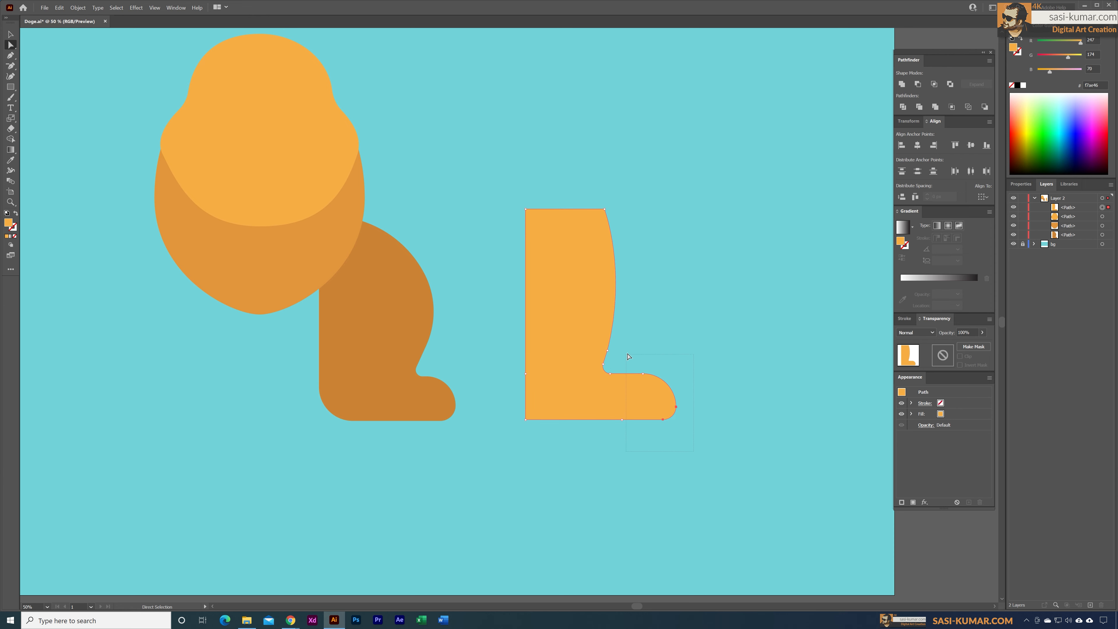
left_click_drag(628, 356, 629, 356)
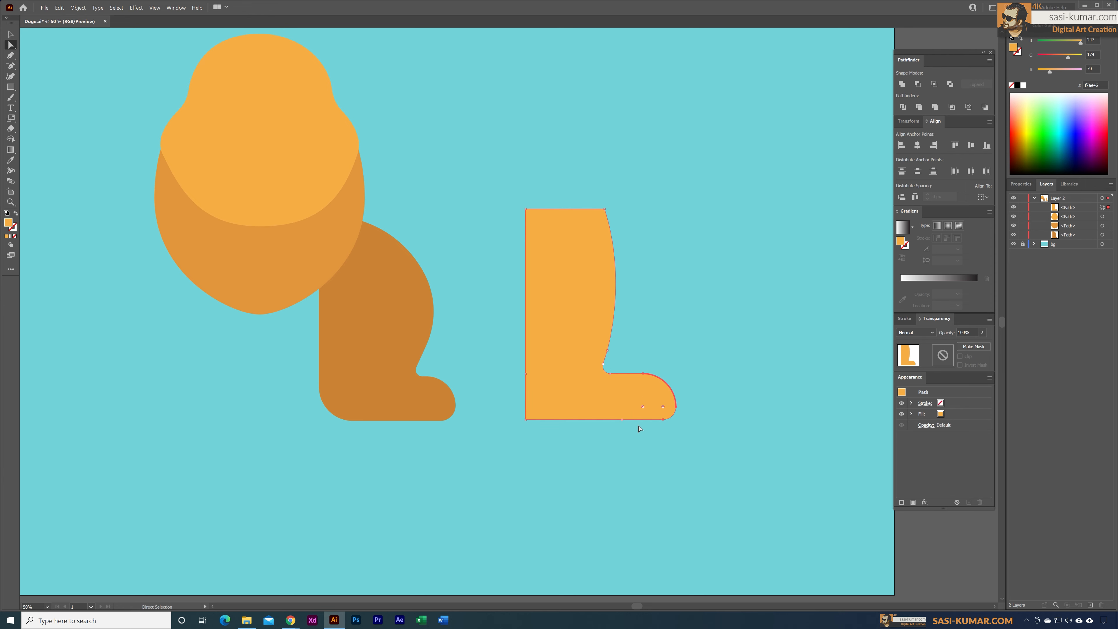
Step: Shorten the light orange foot by shifting its rounded toe points toward the ankle
left_click(622, 419, "shift")
key("shift+Left")
key("shift+Left")
key("shift+Left")
key("shift+Left")
key("shift+Left")
key("shift+Left")
key("shift+Left")
key("shift+Left")
key("shift+Left")
key("shift+Left")
key("shift+Left")
key("shift+Left")
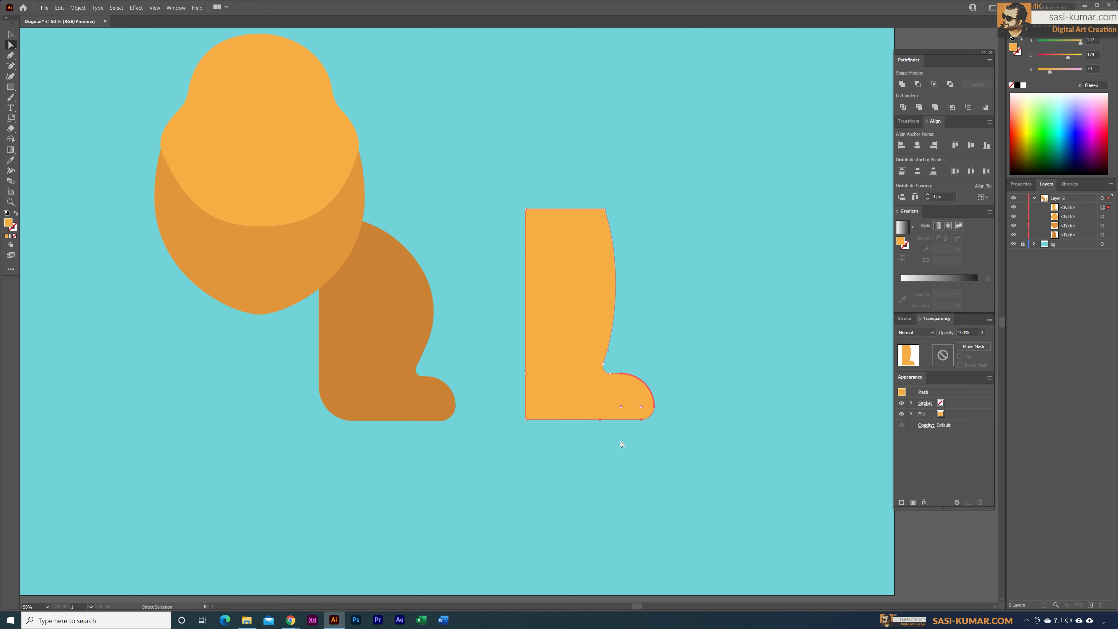
Step: Round the light leg's heel corner and shift its lower back points inward so the leg tapers toward the ankle
left_click(603, 453)
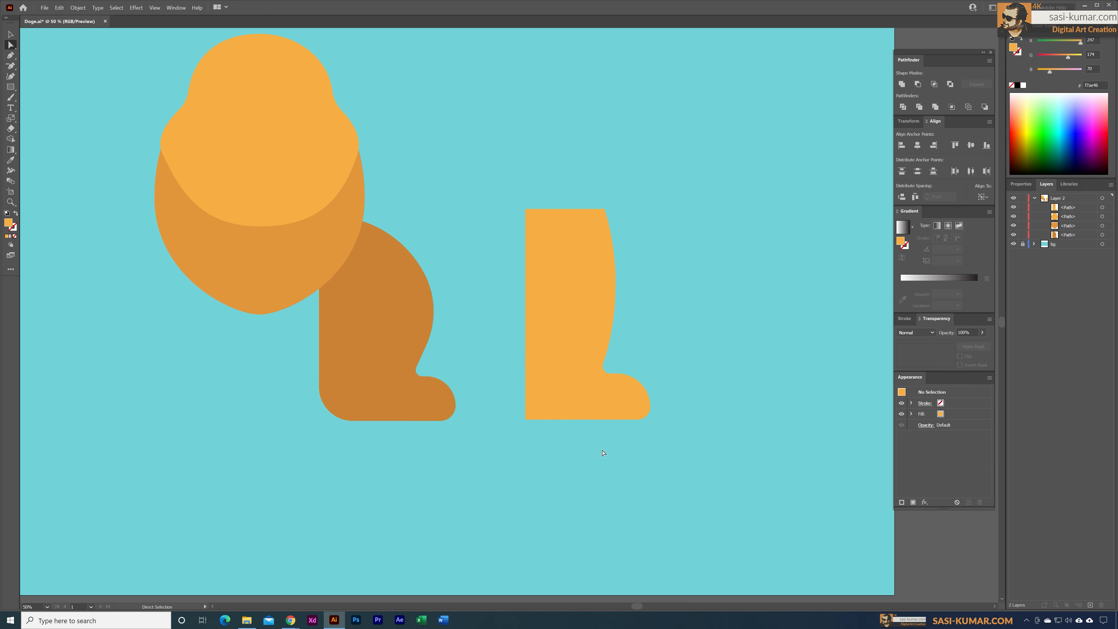
left_click_drag(516, 434, 559, 368)
key("shift+Right")
key("shift+Right")
key("shift+Right")
key("shift+Right")
key("shift+Right")
key("shift+Right")
key("shift+Right")
key("shift+Right")
key("shift+Right")
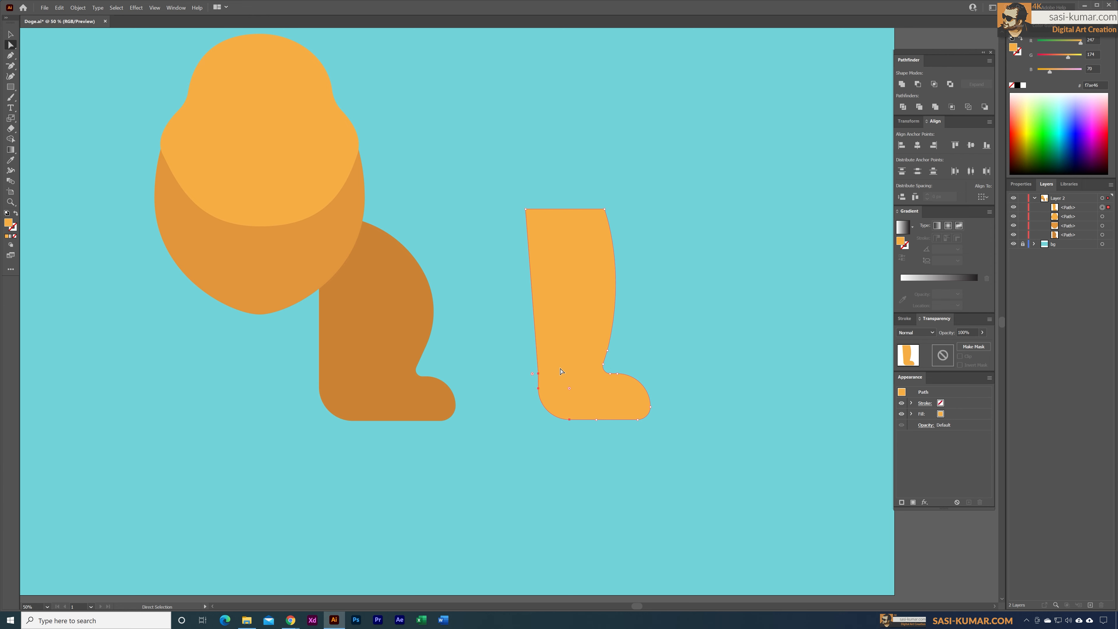
key("shift+Right")
key("shift+Right")
key("shift+Right")
key("v")
left_click(552, 100)
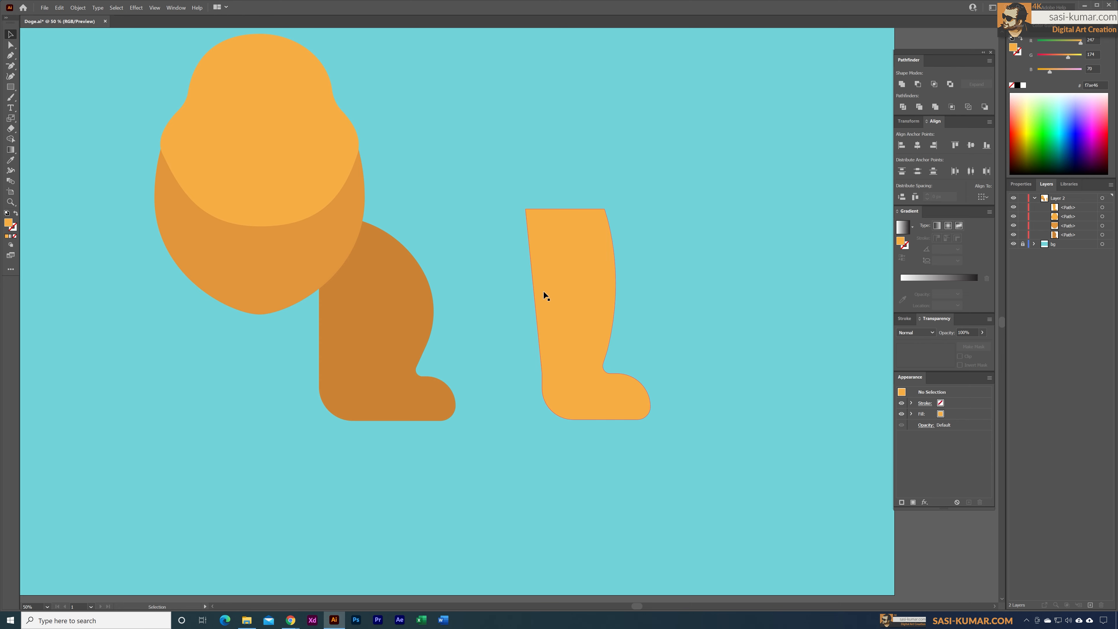
Step: Move the light leg over the dark hind leg beneath the body and bring the head and body shapes to the front
left_click(535, 334)
left_click_drag(581, 286, 324, 291)
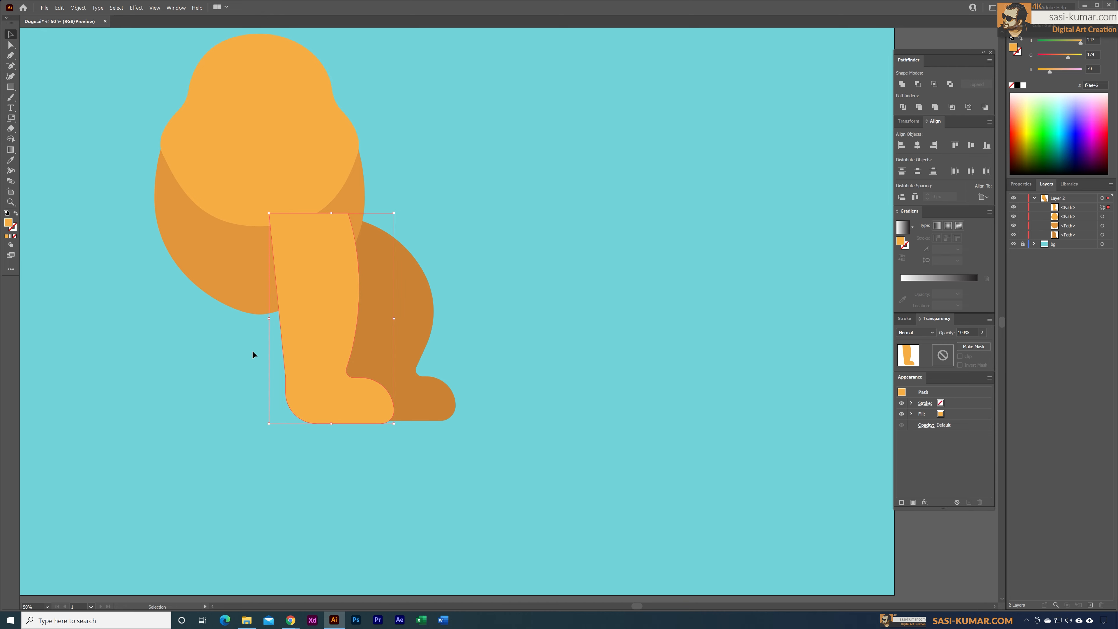
left_click(243, 294)
left_click(283, 128, "shift")
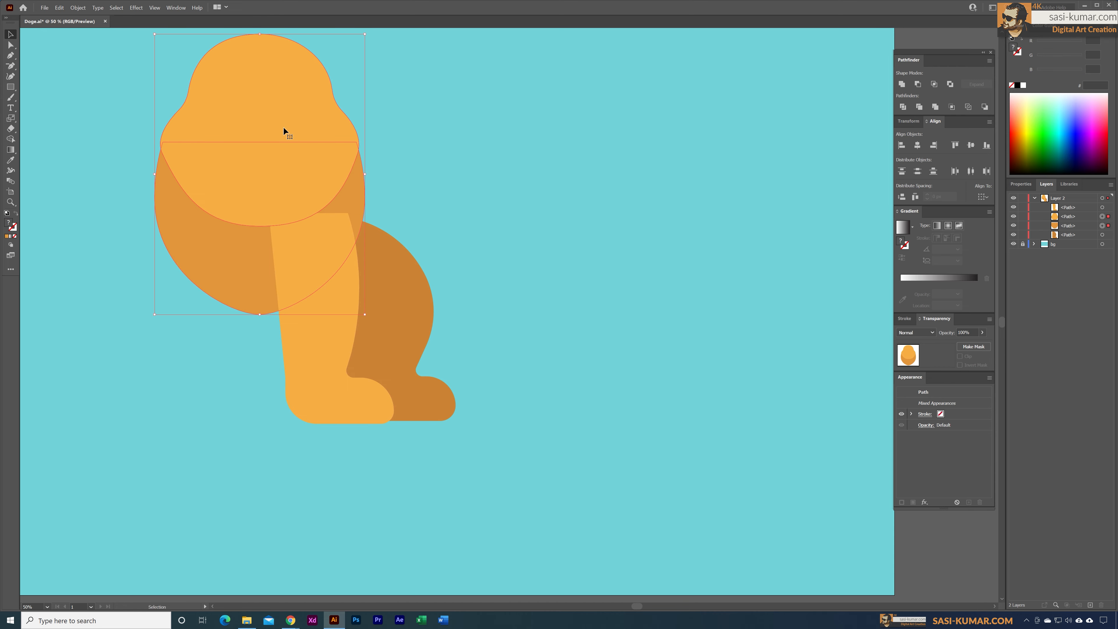
right_click(283, 127)
mouse_move(347, 251)
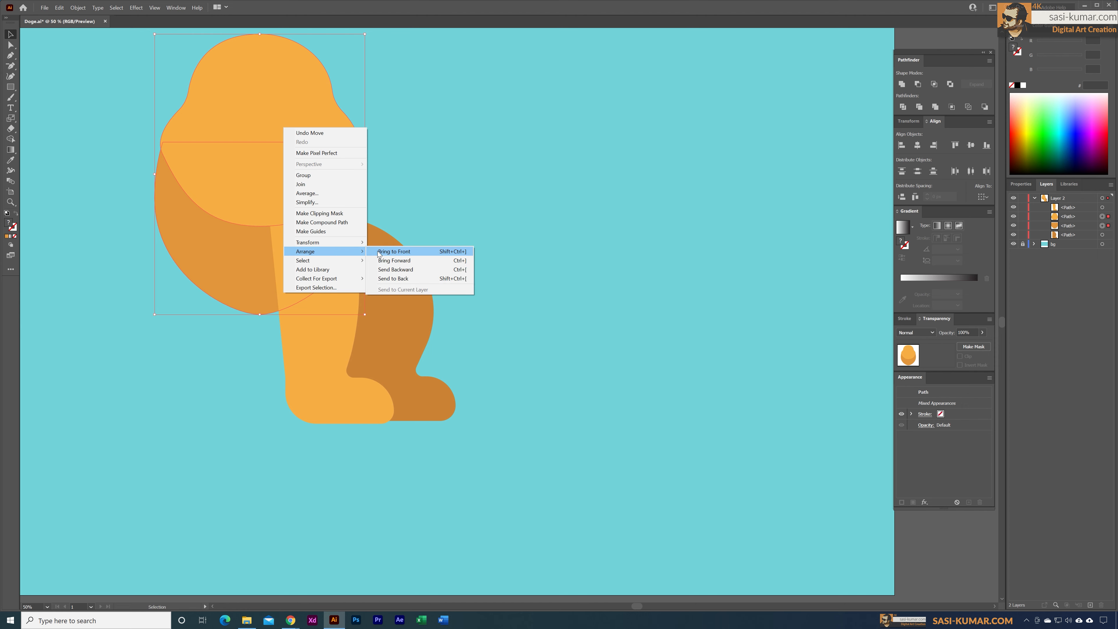
left_click(394, 251)
left_click(462, 210)
left_click_drag(462, 209, 604, 274)
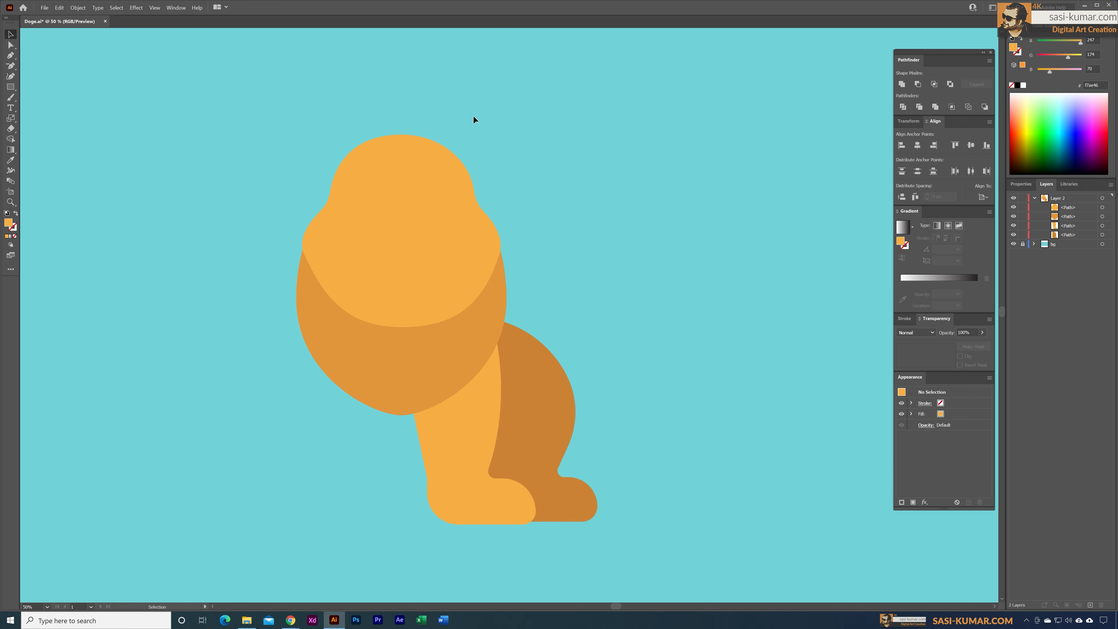
Step: Reflect a copy of the light front leg and dark hind leg across the vertical axis at 90°
left_click_drag(440, 505, 419, 484)
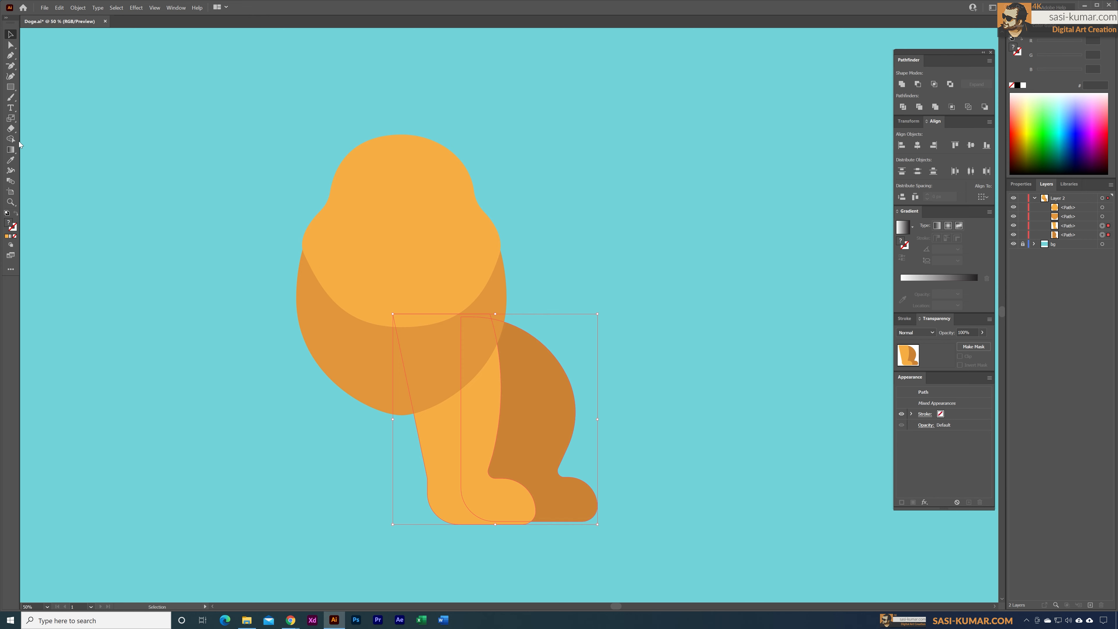
left_click(15, 121)
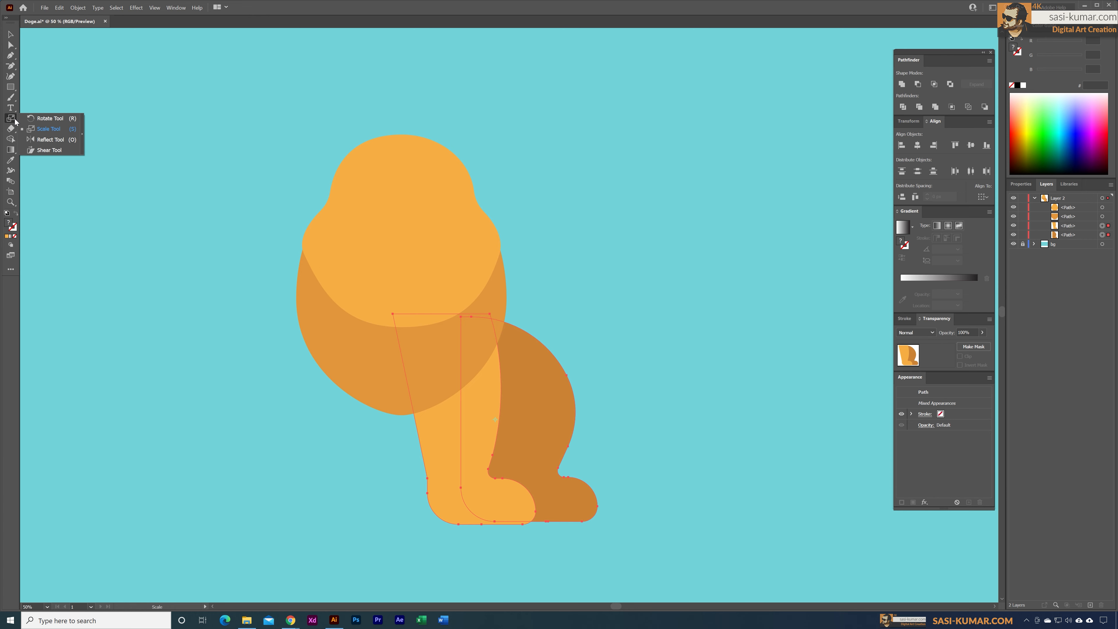
left_click(51, 140)
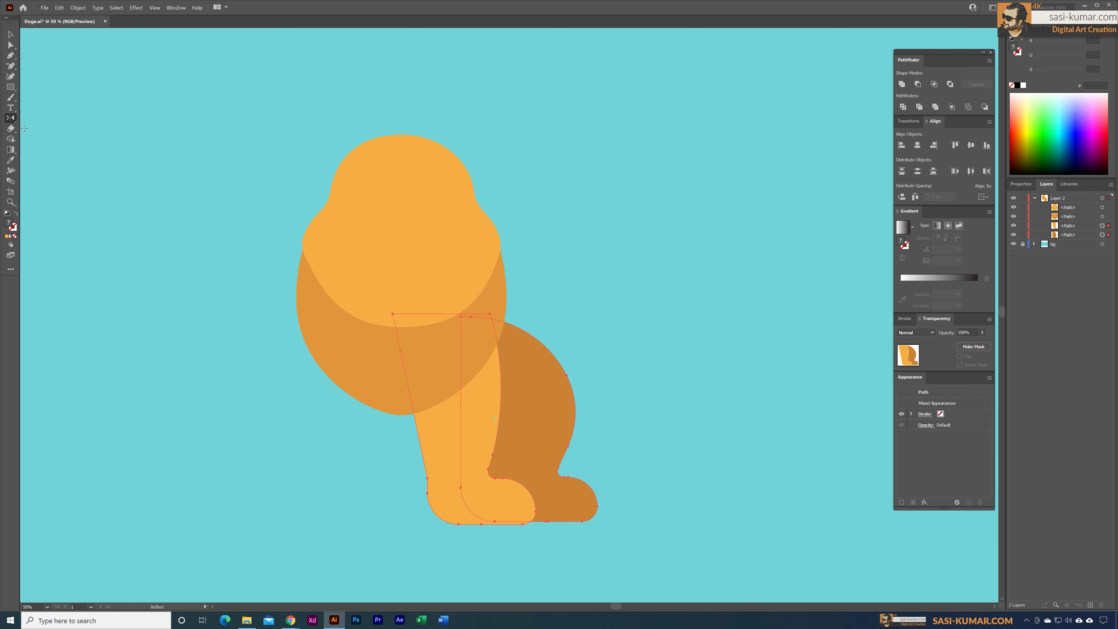
double_click(13, 119)
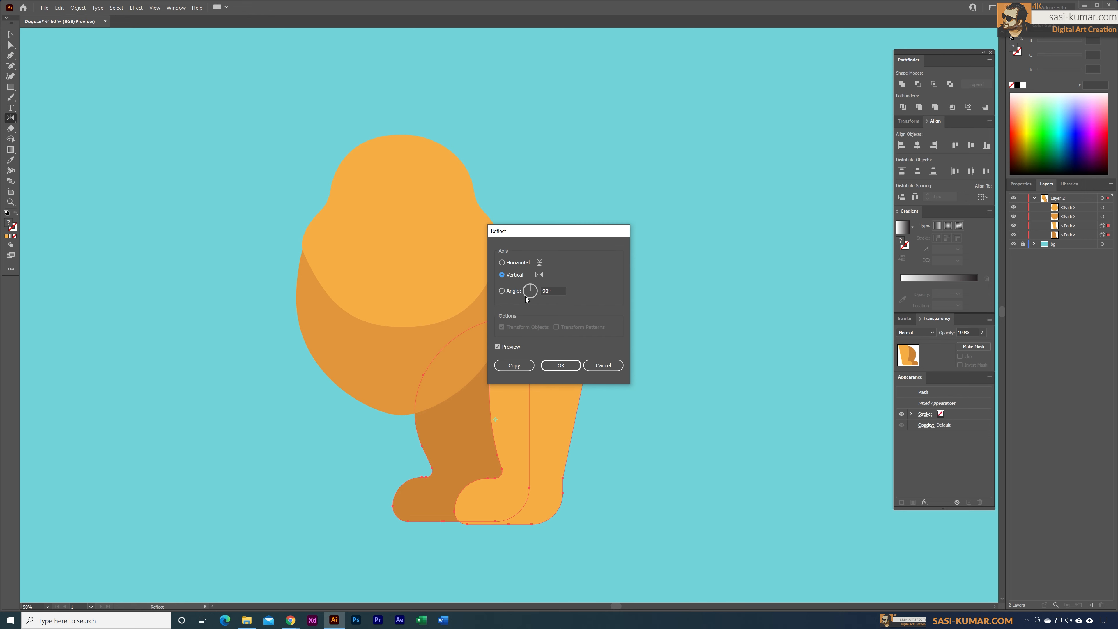
left_click_drag(549, 232, 600, 149)
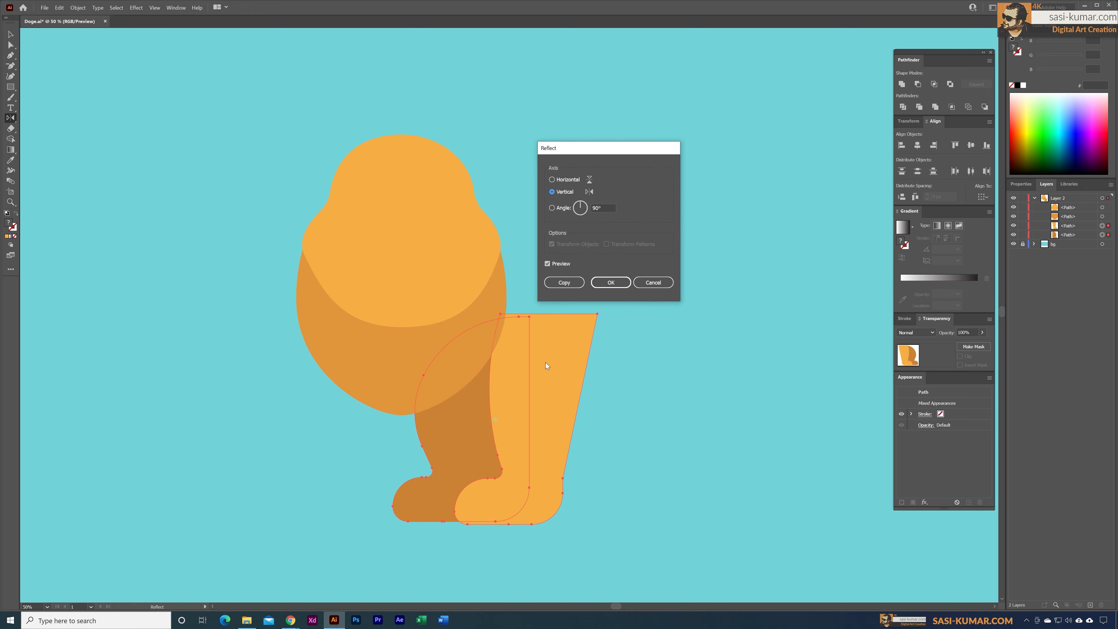
left_click(564, 179)
left_click(561, 193)
left_click(568, 285)
key("v")
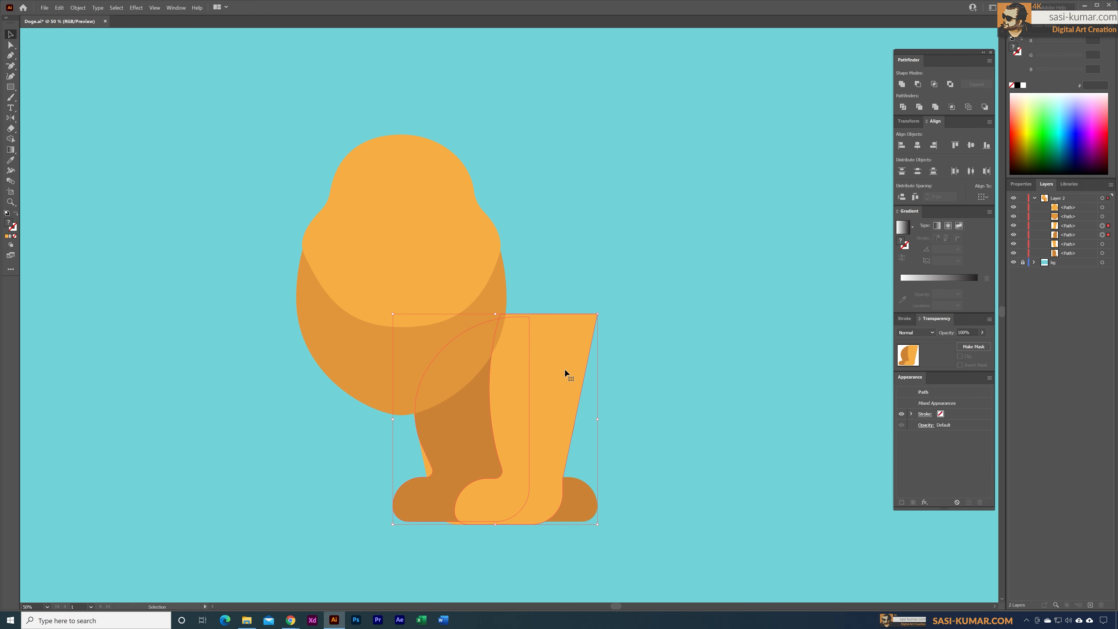
Step: Move the mirrored legs to the opposite side of the body and tighten the spacing between the front and hind legs
left_click_drag(564, 348, 394, 347)
left_click(599, 299)
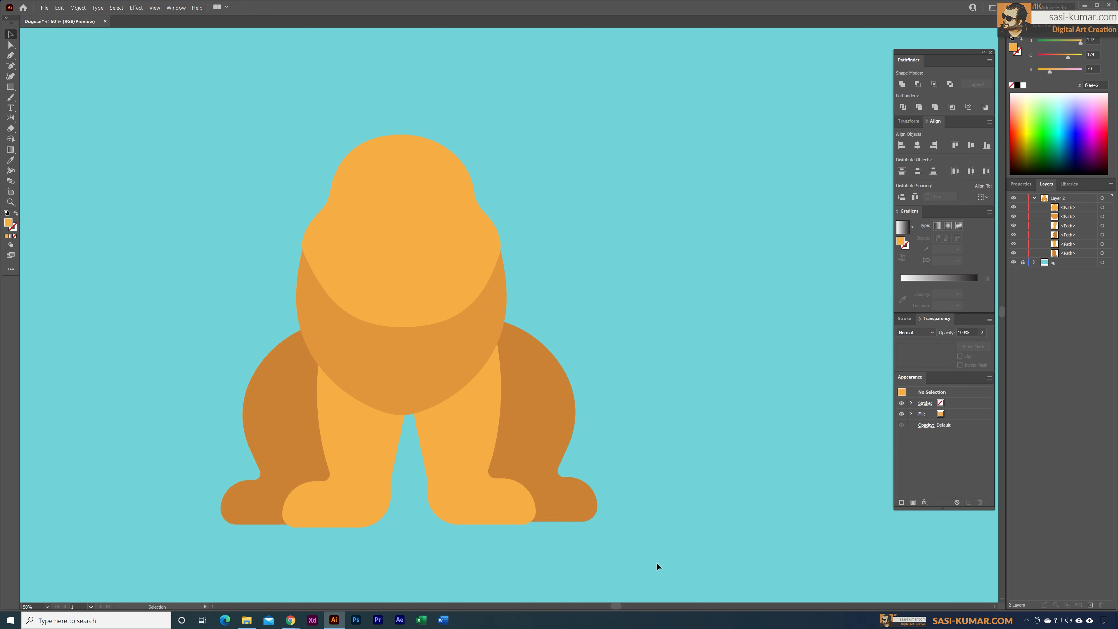
left_click_drag(551, 435, 525, 435)
left_click_drag(264, 439, 304, 434)
mouse_move(353, 486)
left_mouse_down()
mouse_move(371, 482)
mouse_move(357, 476)
left_mouse_up()
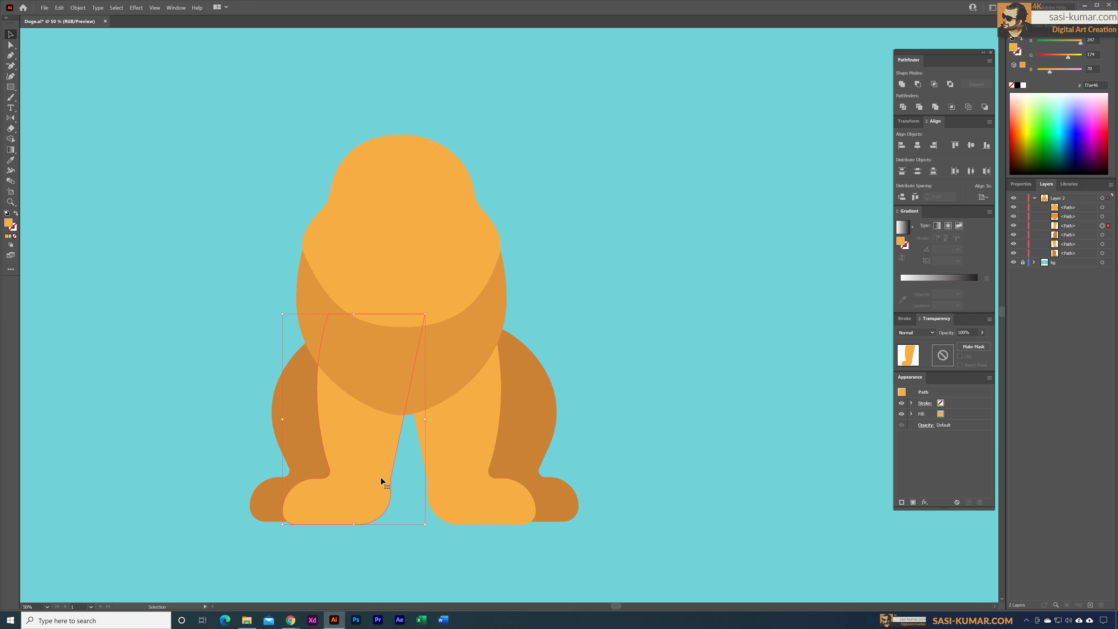
left_click_drag(451, 460, 439, 458)
Step: Align the top edges of all four legs and shift them slightly down below the body
left_click(310, 446)
left_click(347, 439, "shift")
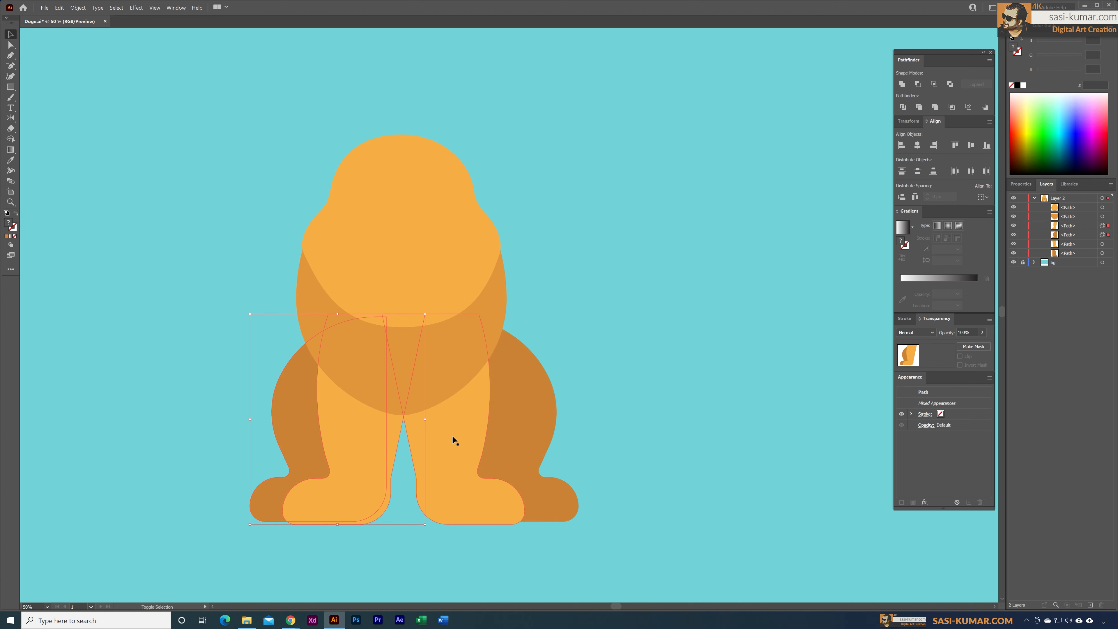
left_click(453, 435, "shift")
left_click(516, 411, "shift")
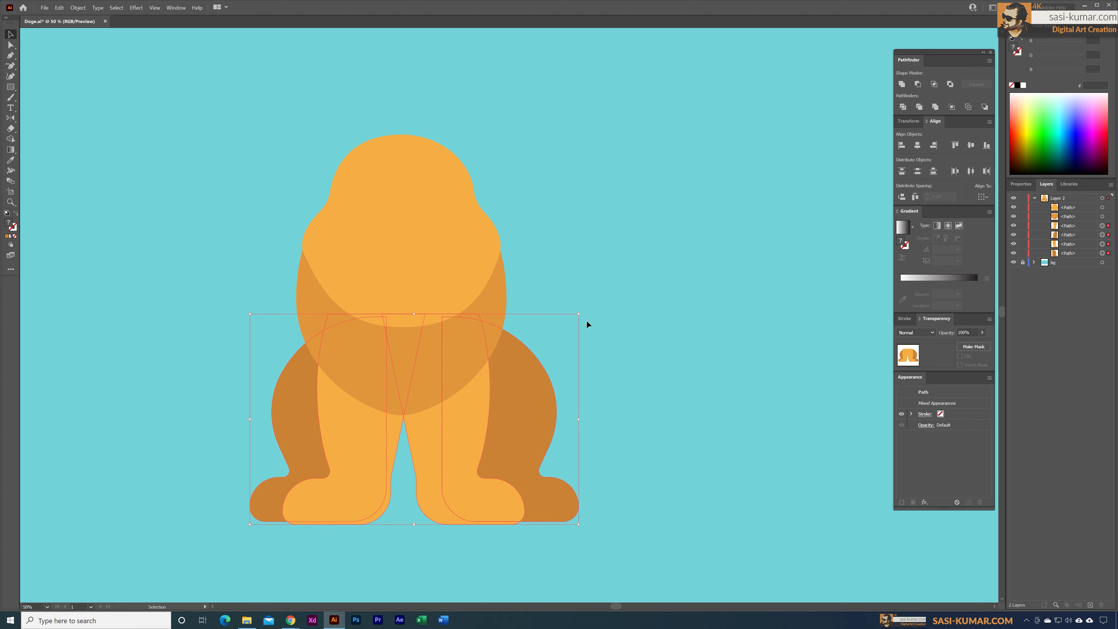
left_click(954, 146)
left_click_drag(525, 380, 522, 391)
left_click(665, 387)
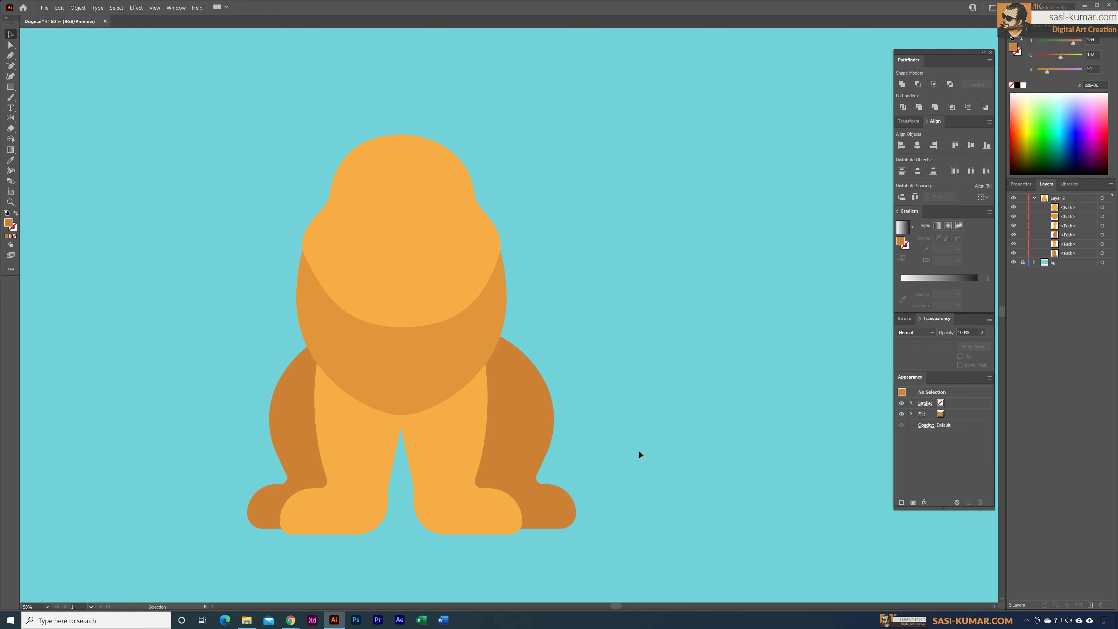
Step: Duplicate the medium orange body shape, shrink the copy and place it lower as a chest between the front legs
left_click(411, 384)
left_click_drag(433, 363, 716, 355)
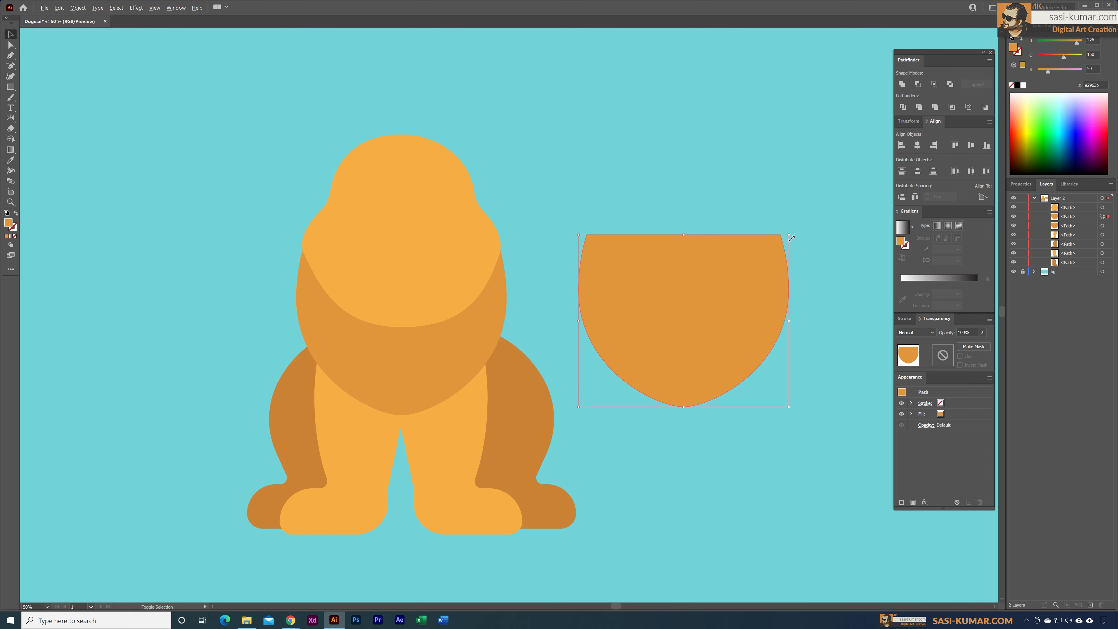
left_click_drag(788, 235, 757, 261)
left_click_drag(717, 298, 436, 409)
mouse_move(475, 376)
left_mouse_down()
mouse_move(490, 365)
mouse_move(481, 371)
left_mouse_up()
left_click_drag(406, 497, 413, 465)
Step: Fill the smaller chest shape with the dark orange sampled from the hind leg
key("i")
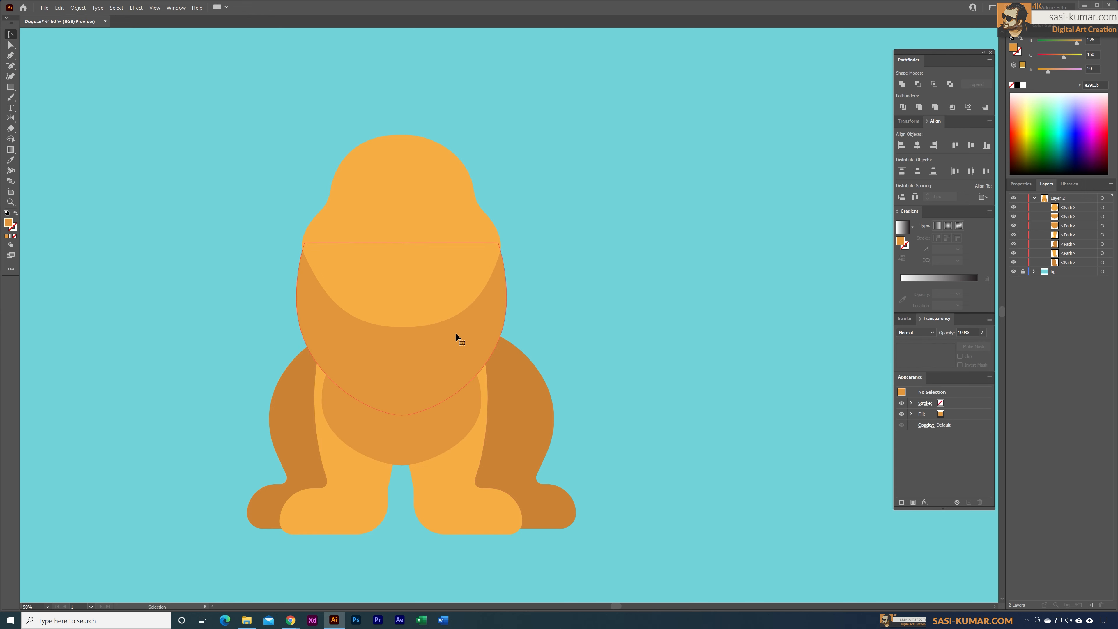
left_click(486, 419)
left_click(11, 35)
left_click(105, 49)
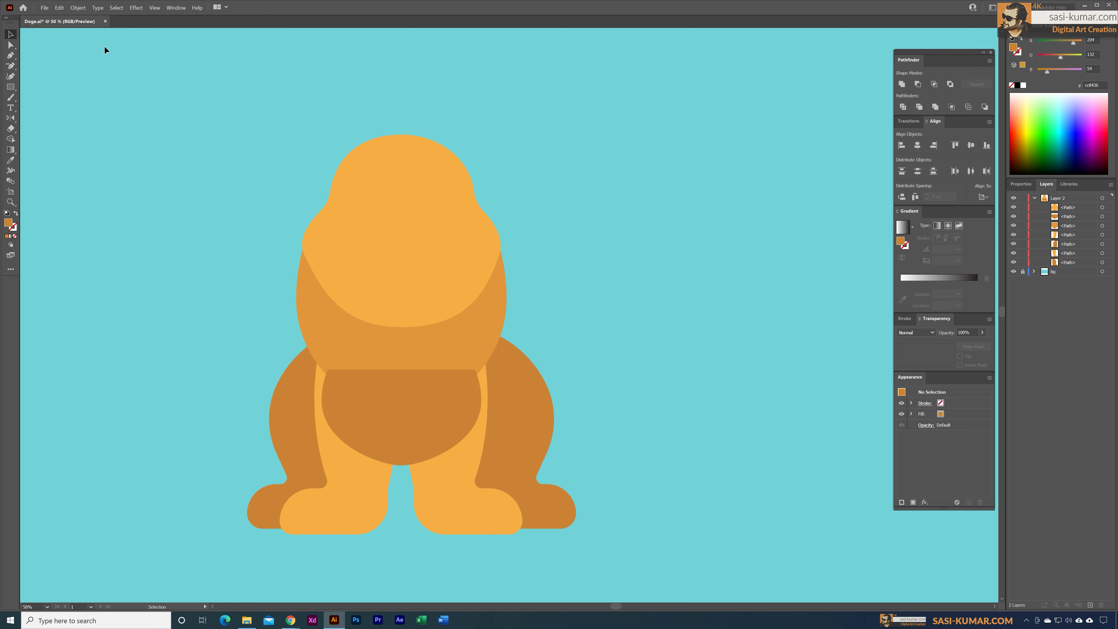
Step: Bring the head and medium orange body shape to the front of the dark chest shape
left_click(477, 337)
left_click(418, 179, "shift")
right_click(418, 196)
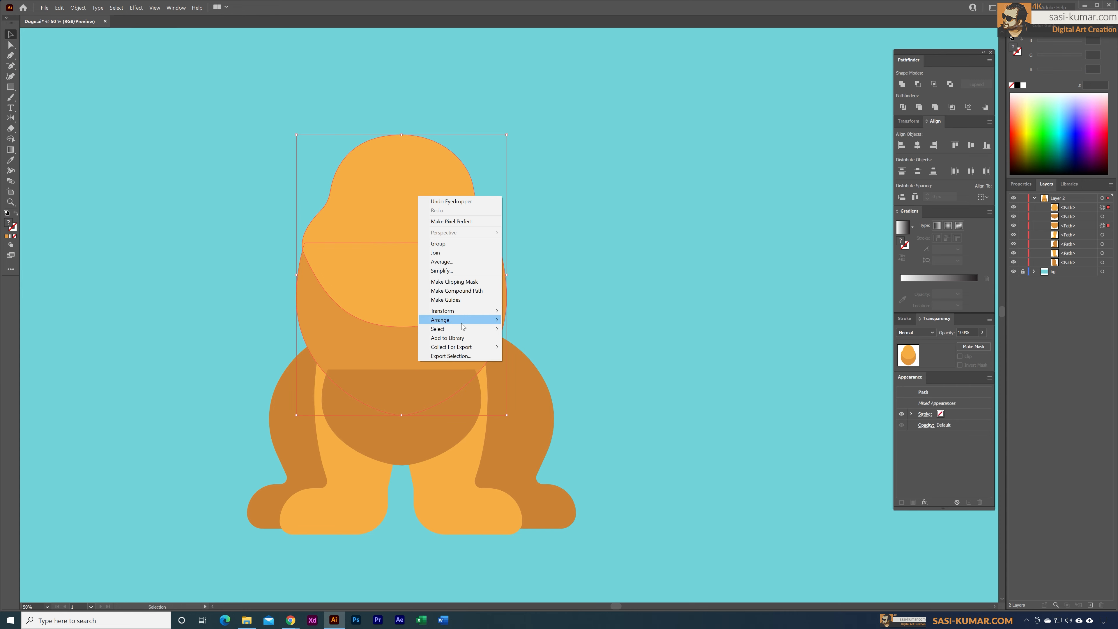
mouse_move(440, 319)
left_click(525, 319)
left_click(726, 452)
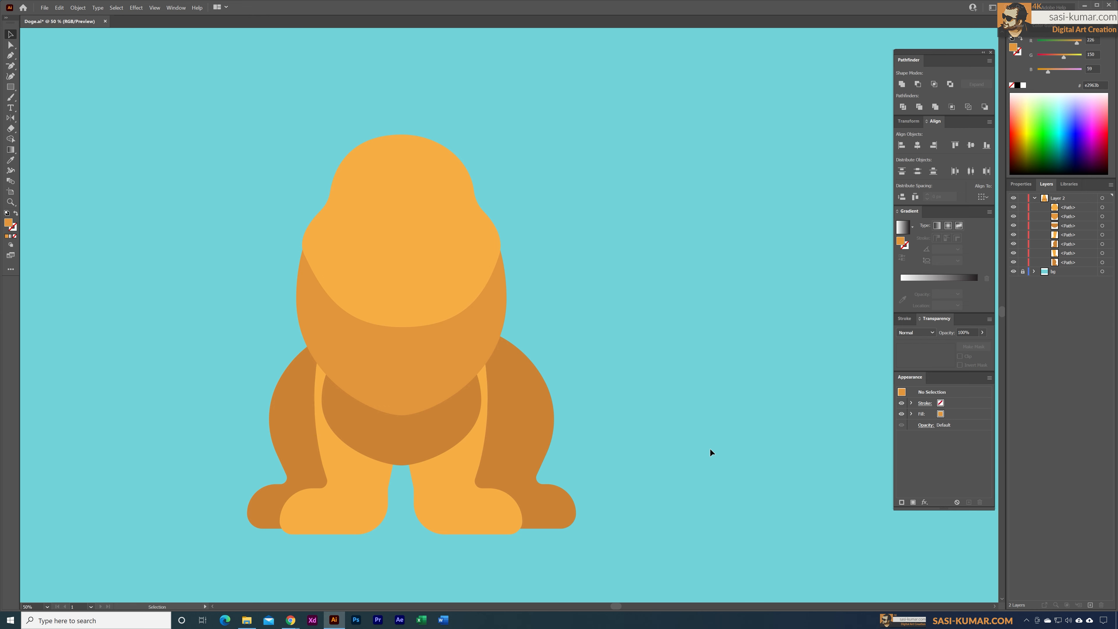
Step: Narrow the medium orange body shape symmetrically to fit under the head and lower the head slightly
left_click(485, 331)
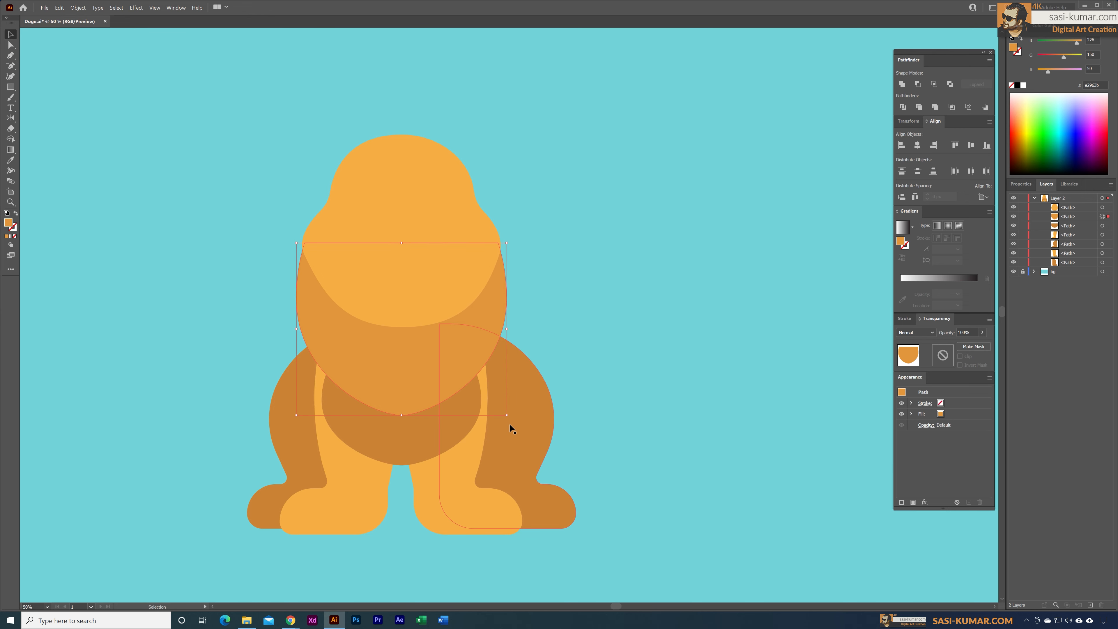
left_click_drag(510, 333, 501, 333)
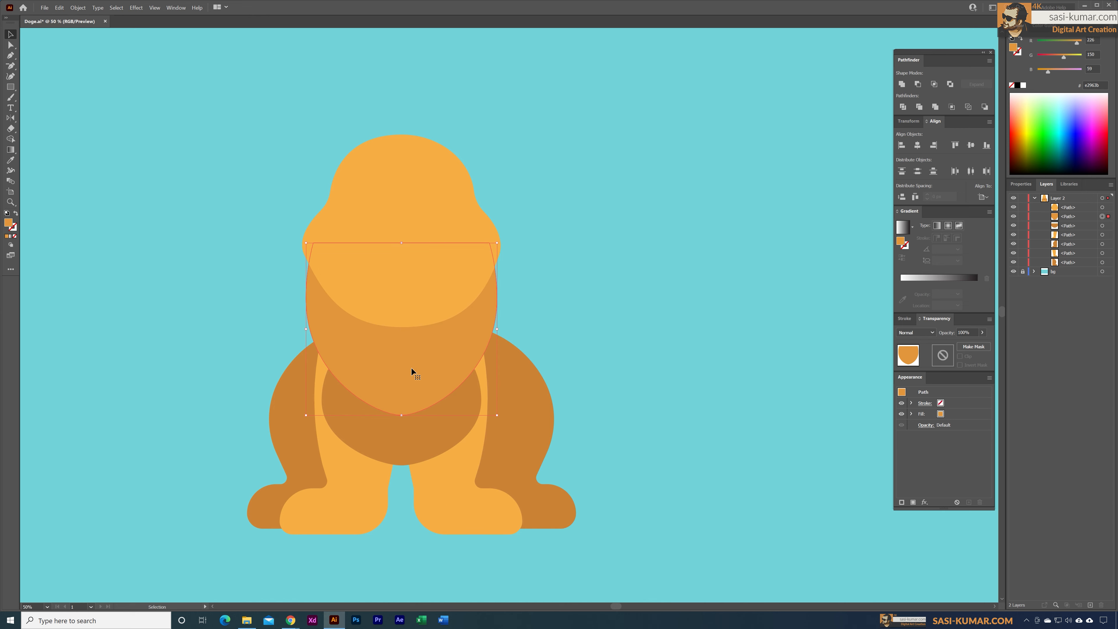
left_click_drag(414, 357, 417, 358)
left_click_drag(435, 224, 435, 231)
left_click(668, 261)
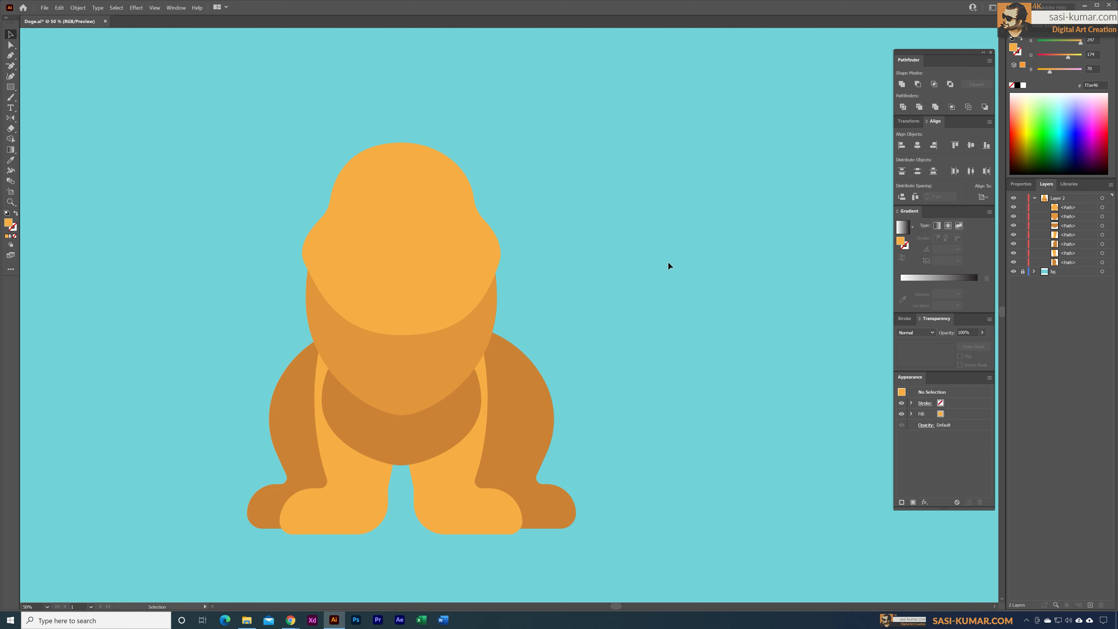
Step: Nudge both dark hind legs inward toward the center of the body
key("space")
left_click_drag(668, 264, 640, 269)
key("ctrl+minus")
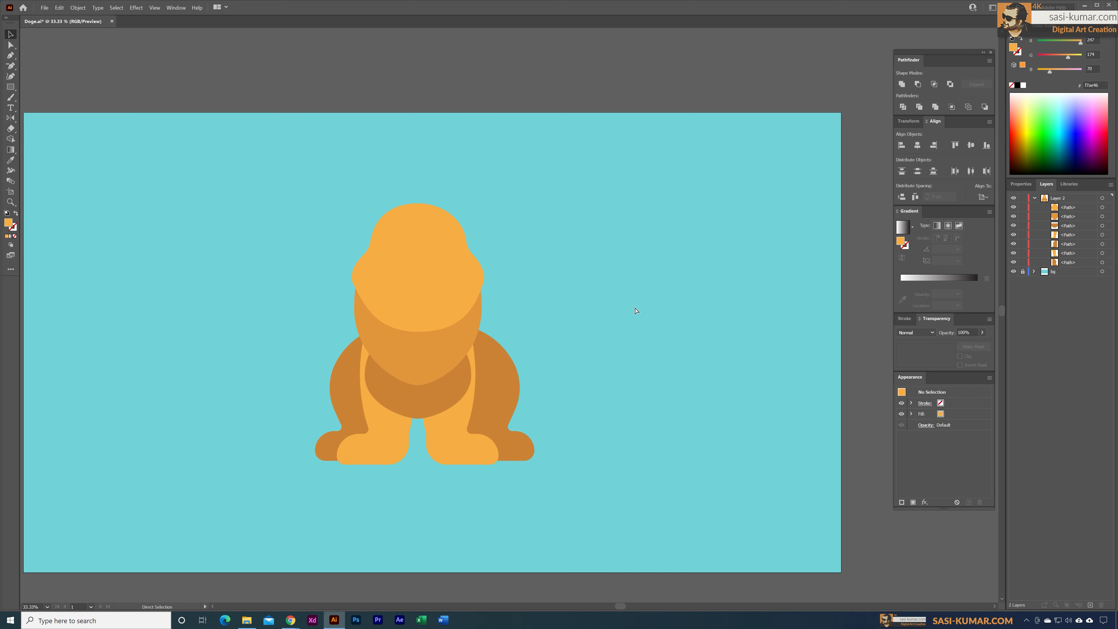
key("ctrl+plus")
left_click(511, 414)
left_click(607, 397)
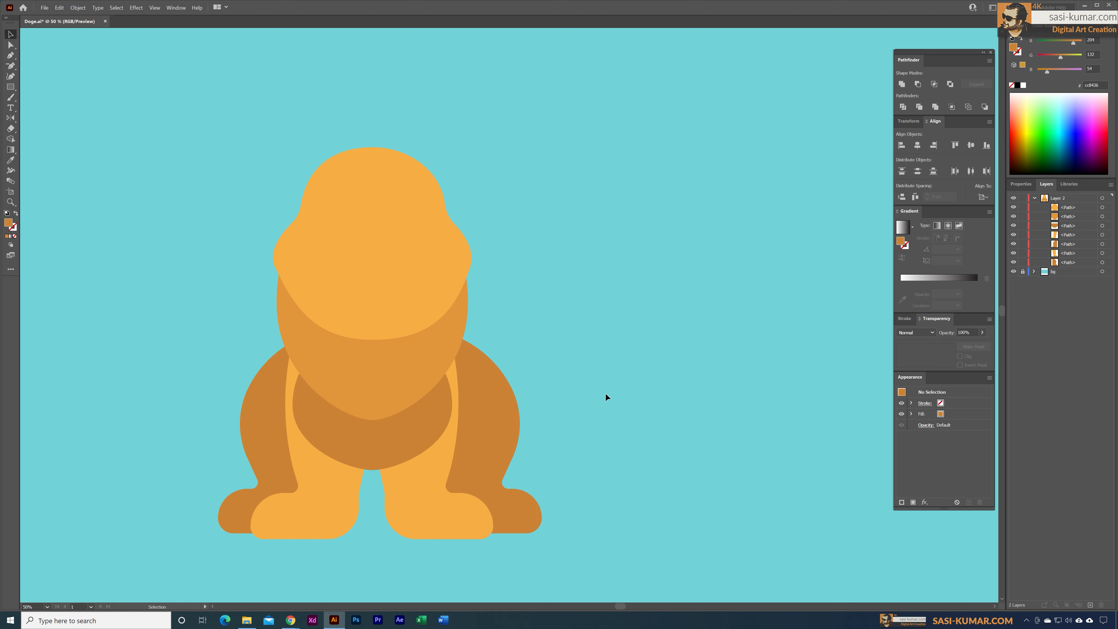
left_click(265, 460)
key("shift+Right")
key("shift+Right")
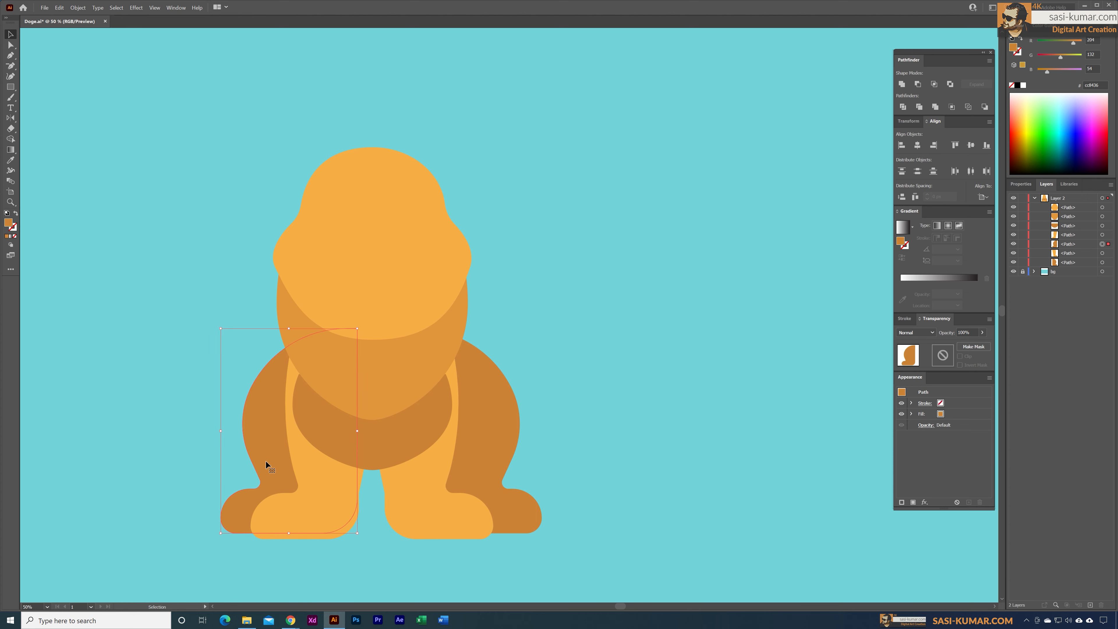
left_click(494, 472)
key("shift+Left")
key("shift+Left")
key("shift+Left")
key("shift+Left")
left_click(300, 554)
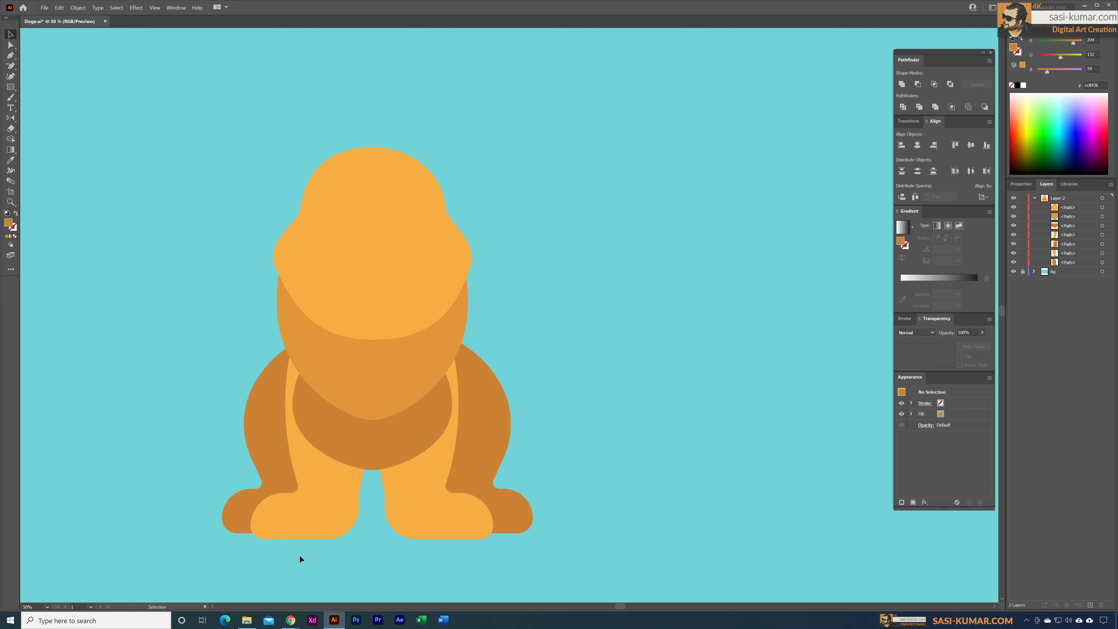
Step: Nudge the two light front legs closer together and center the pair under the body
left_click(310, 504)
key("shift+Right")
left_click(429, 501)
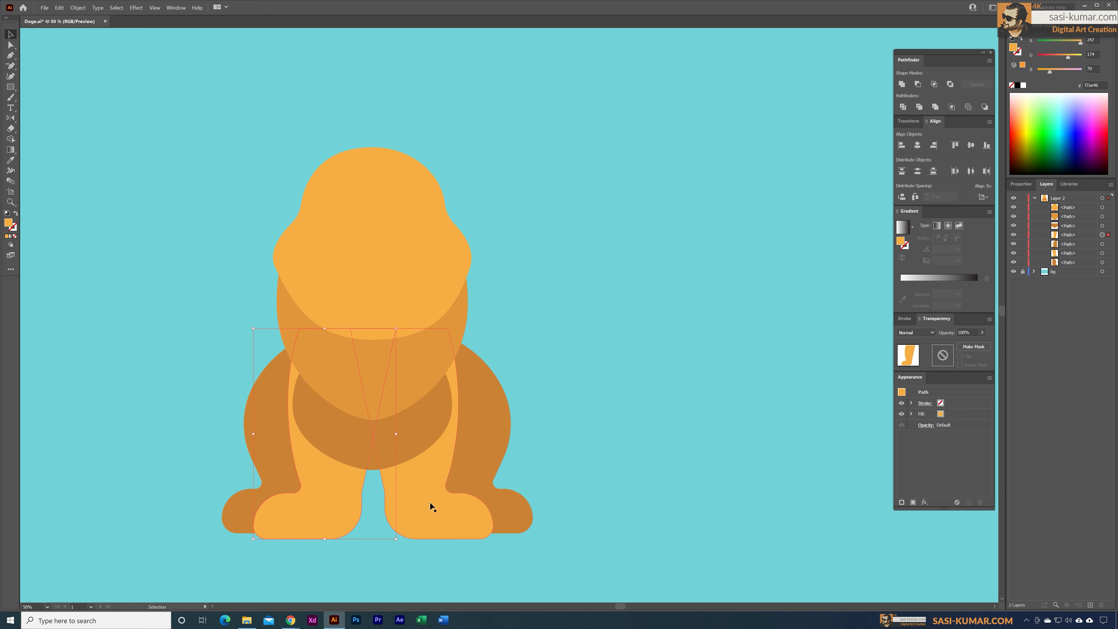
key("shift+Left")
left_click(311, 490, "shift")
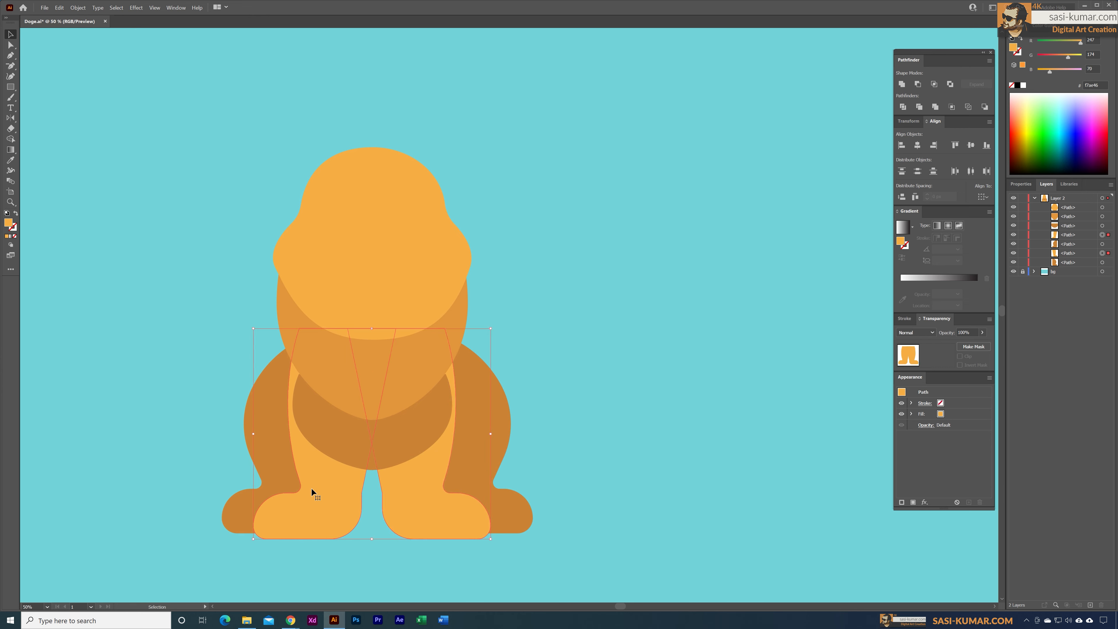
key("shift+Right")
key("shift+Right")
key("shift+Left")
Step: Scale down and narrow the dark chest shape so it sits between the front legs
left_click(416, 437)
left_click_drag(452, 470, 446, 466)
scroll(446, 450, "up", 1)
left_click_drag(446, 450, 436, 451)
left_click(505, 347)
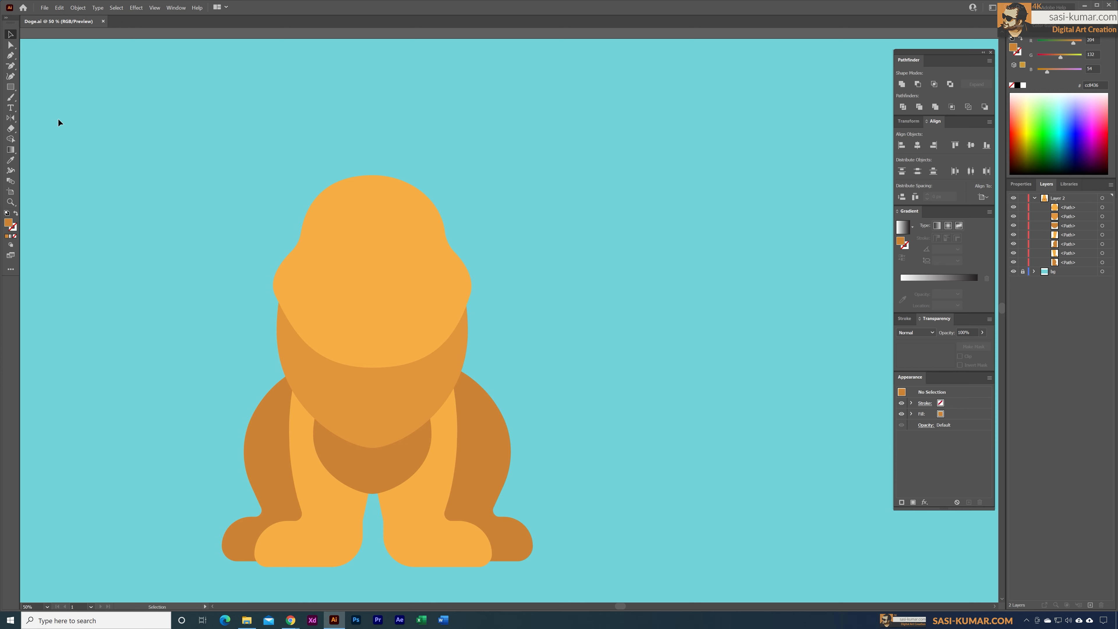
Step: Draw a small dark orange circle beside the head and add a larger copy touching its outer side
left_click(11, 86)
left_click(50, 98)
left_click_drag(523, 163, 555, 205)
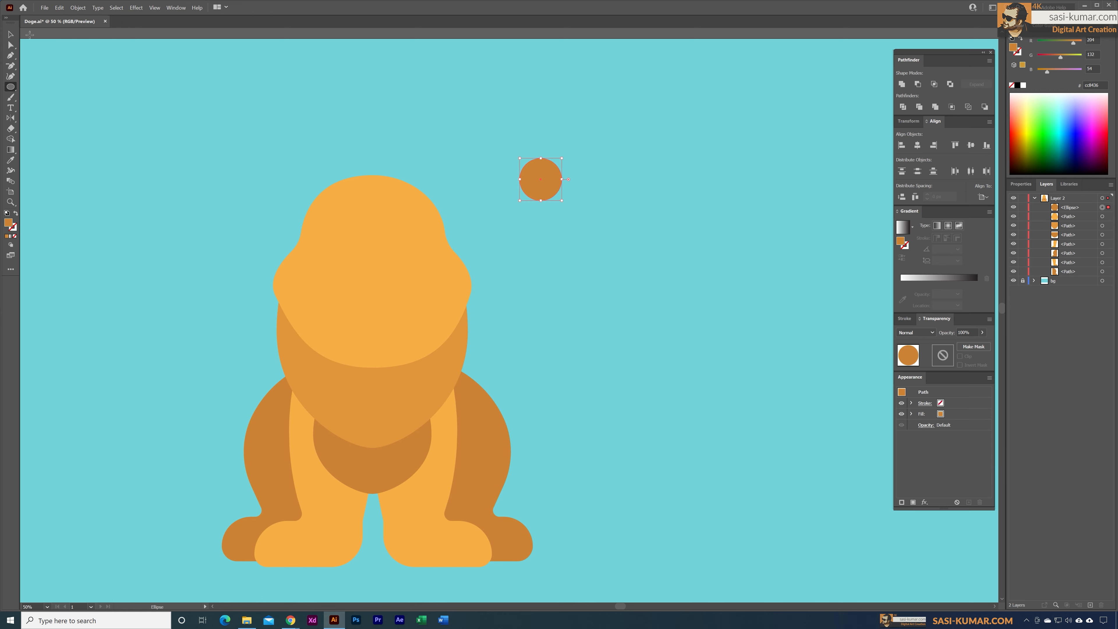
left_click(11, 35)
left_click_drag(555, 184, 617, 176, "alt")
left_click(675, 296)
left_click(654, 261)
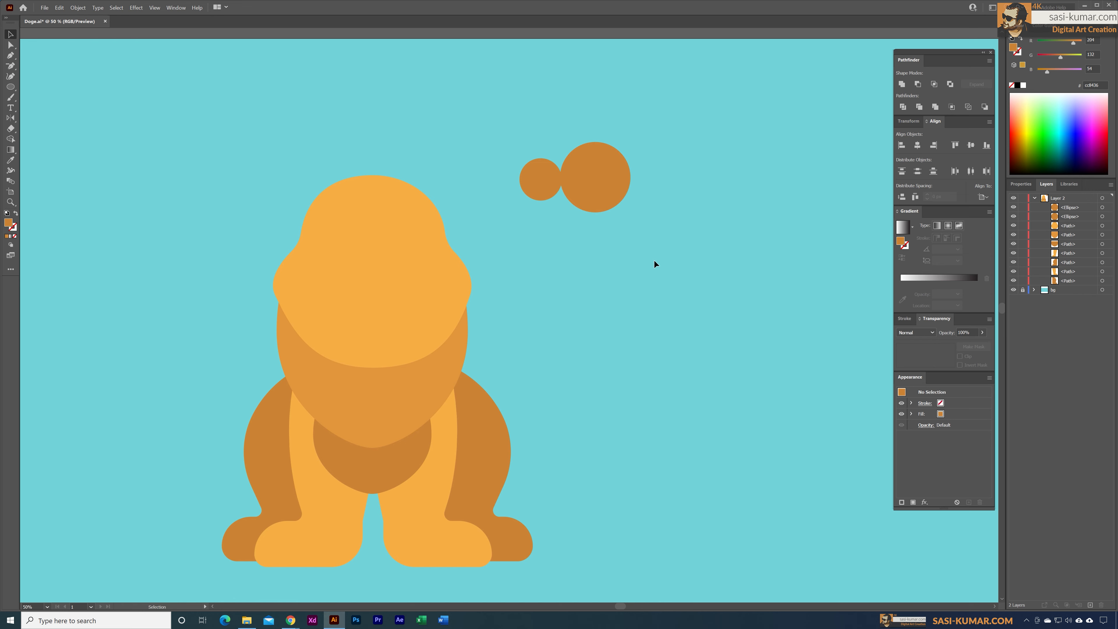
Step: Unite the two dark orange circles beside the head into a single shape
left_click(537, 188)
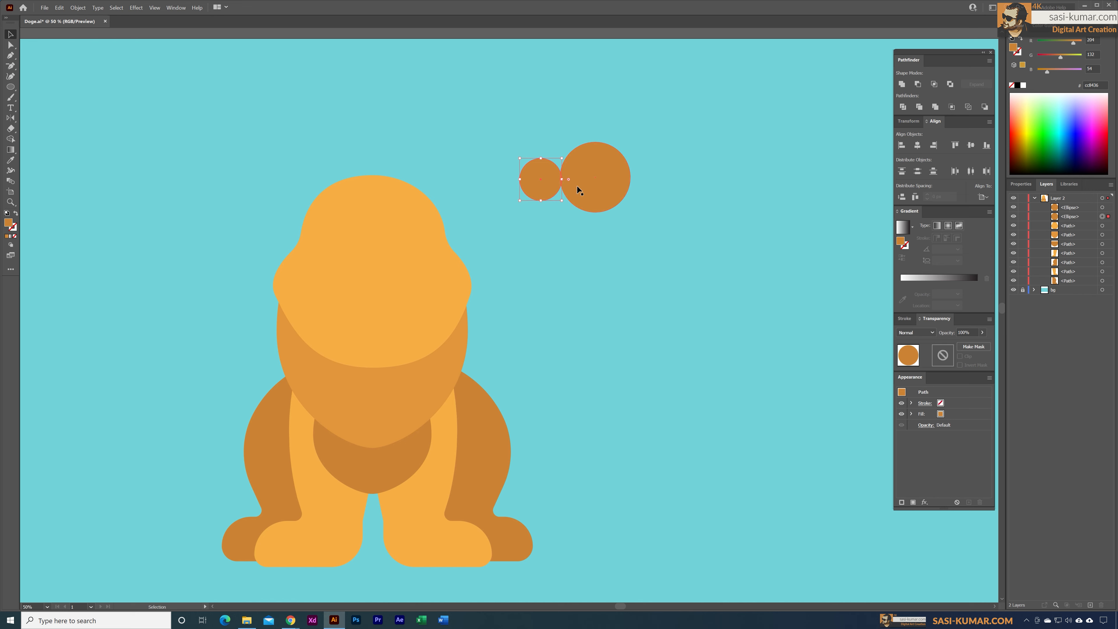
left_click(577, 189, "shift")
left_click(902, 84)
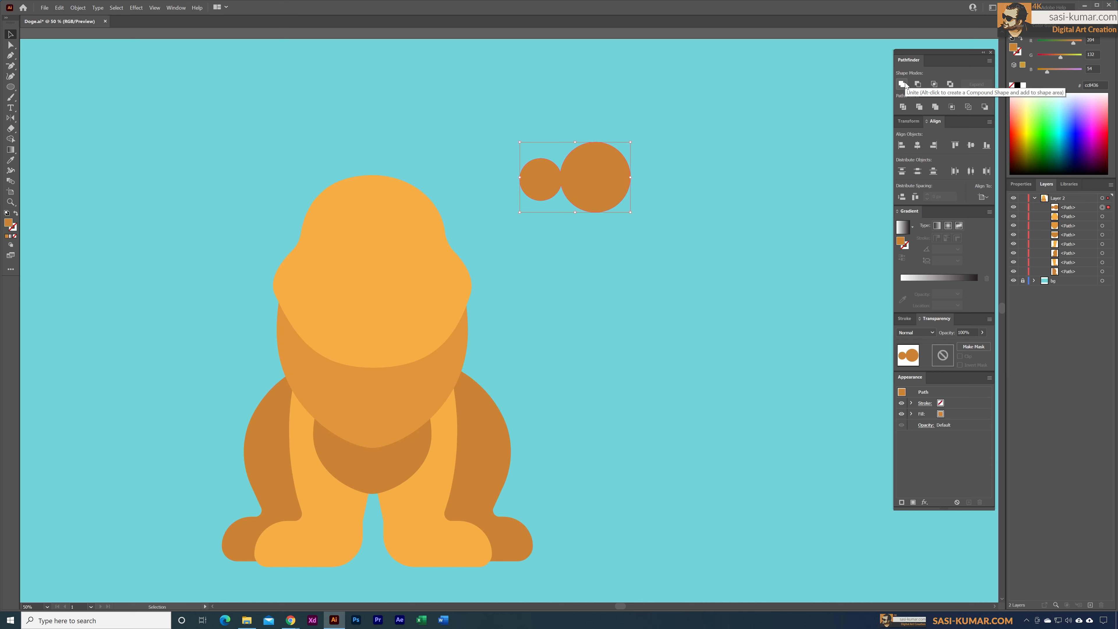
left_click(542, 290)
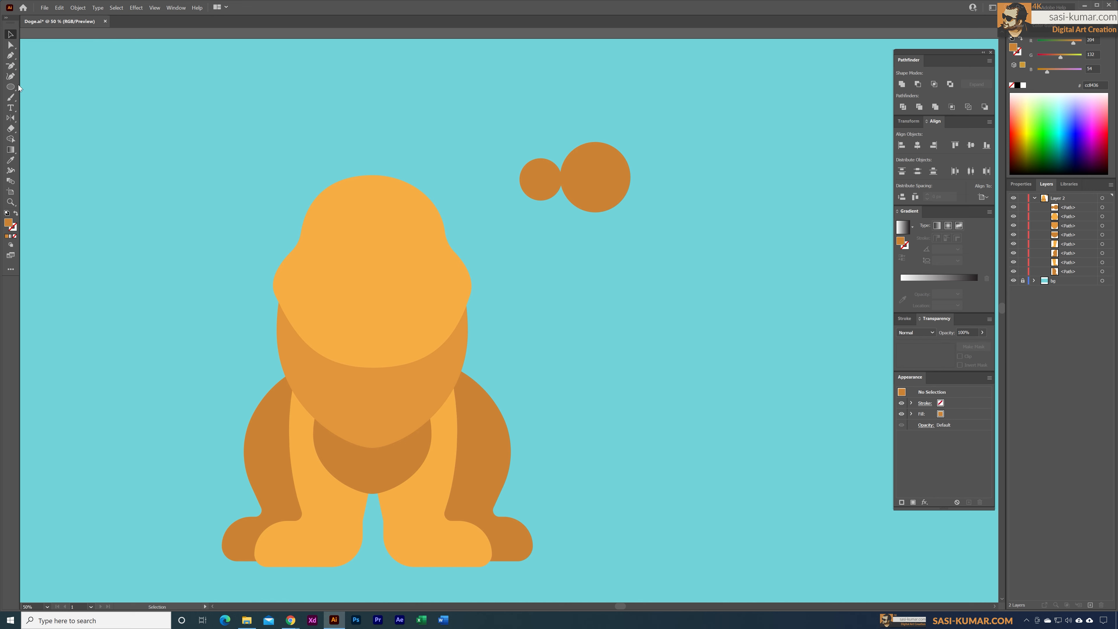
Step: Round the upper and lower inner corners where the two united circles meet, forming a smooth ear shape
left_click(11, 46)
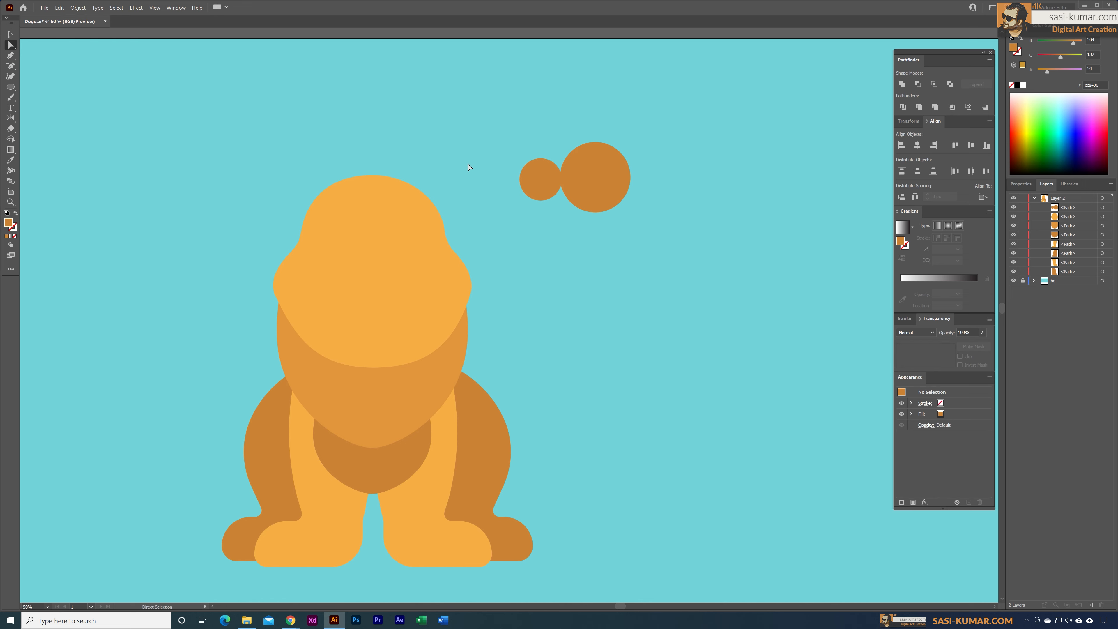
left_click(556, 179)
left_click_drag(564, 172, 559, 120)
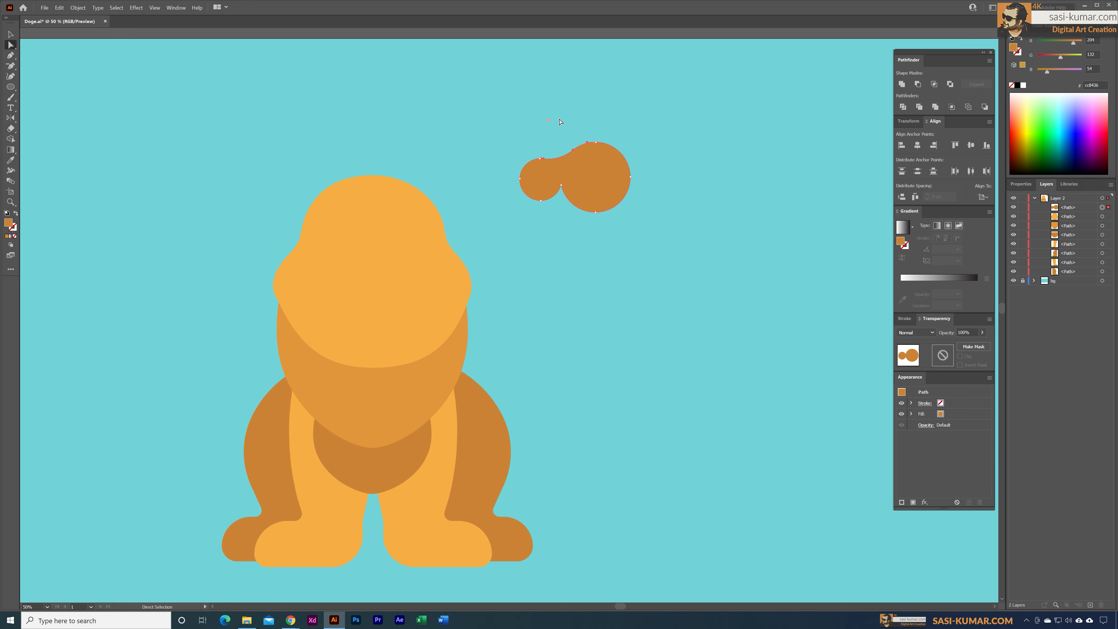
left_click(561, 188)
left_click_drag(560, 192, 560, 211)
Step: Rotate the ear shape so its large end slopes downward and place it on the upper right side of the head
left_click(11, 35)
left_click(372, 57)
left_click(601, 195)
left_click_drag(636, 143, 628, 208)
left_click_drag(565, 173, 461, 209)
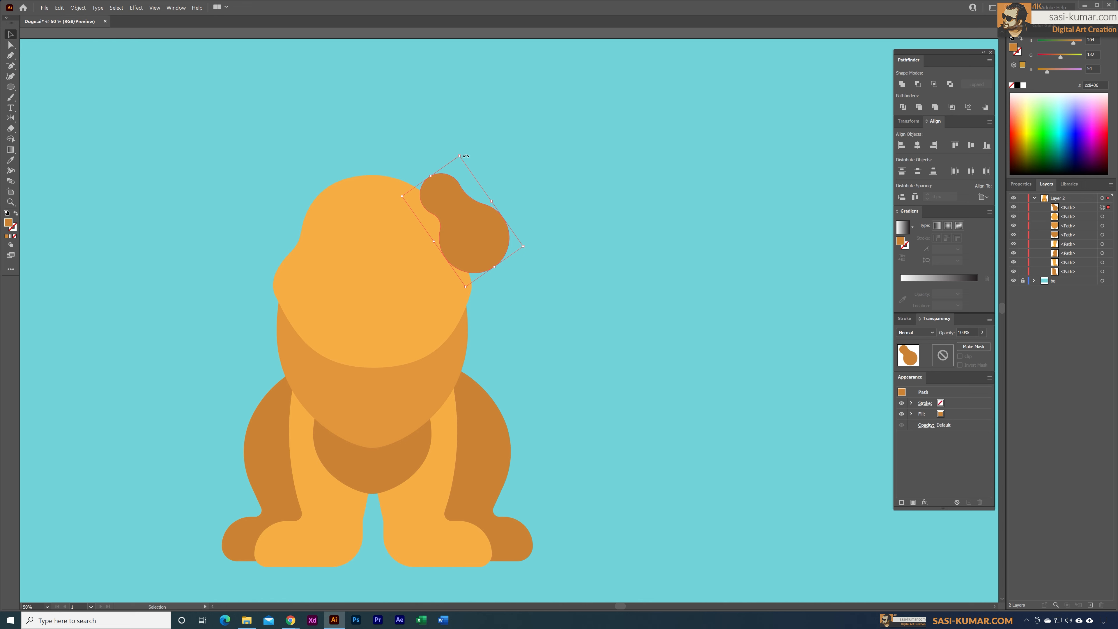
Step: Tilt the ear slightly further outward, enlarge it, and reposition it against the head's upper right edge
left_click_drag(465, 156, 456, 149)
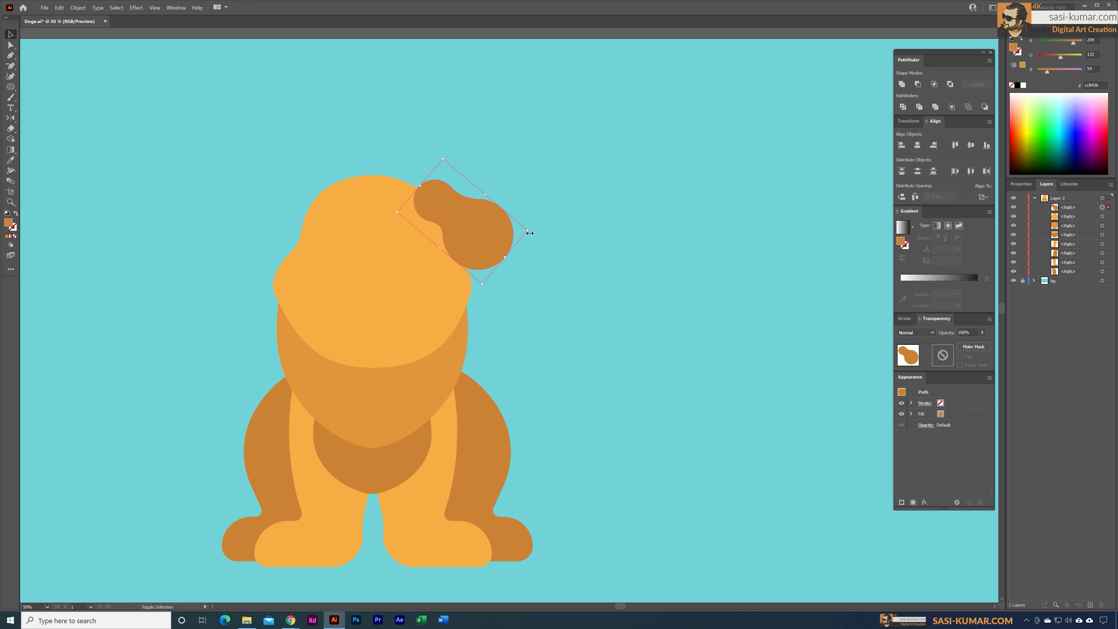
left_click_drag(524, 232, 567, 247)
left_click_drag(499, 211, 485, 204)
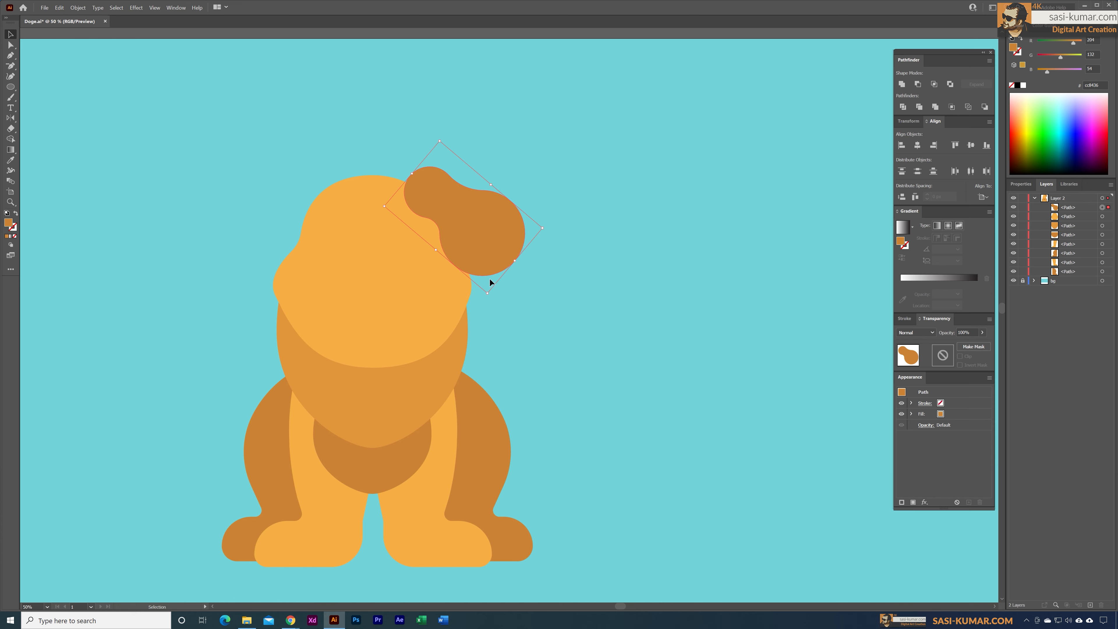
left_click_drag(494, 248, 494, 246)
Step: Make a vertically reflected copy of the ear and move it to the opposite side of the head
left_click(10, 117)
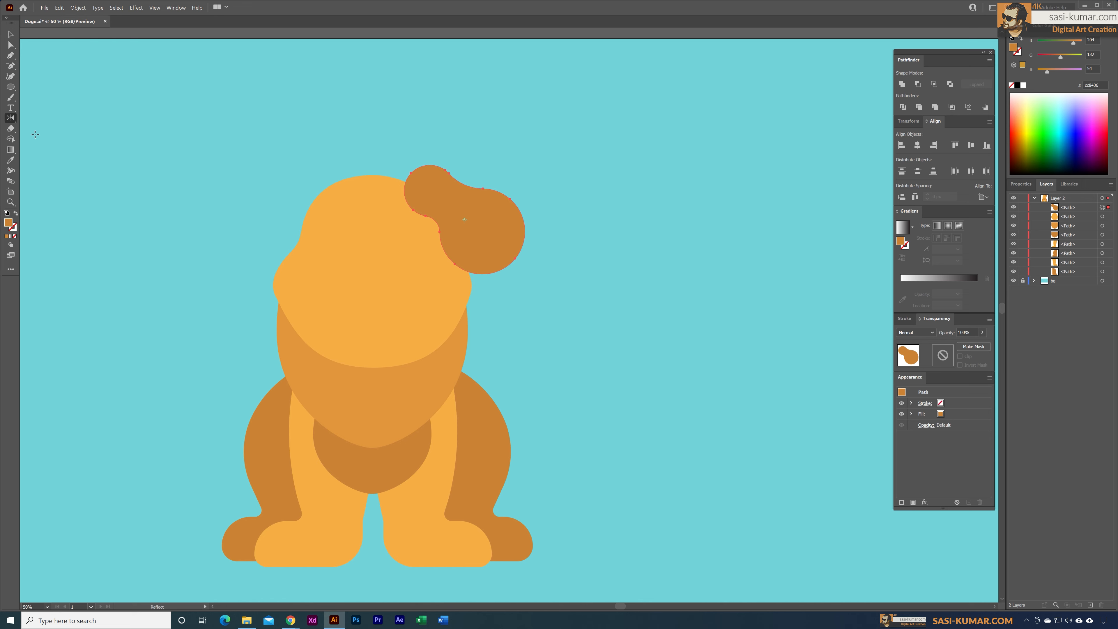
double_click(11, 118)
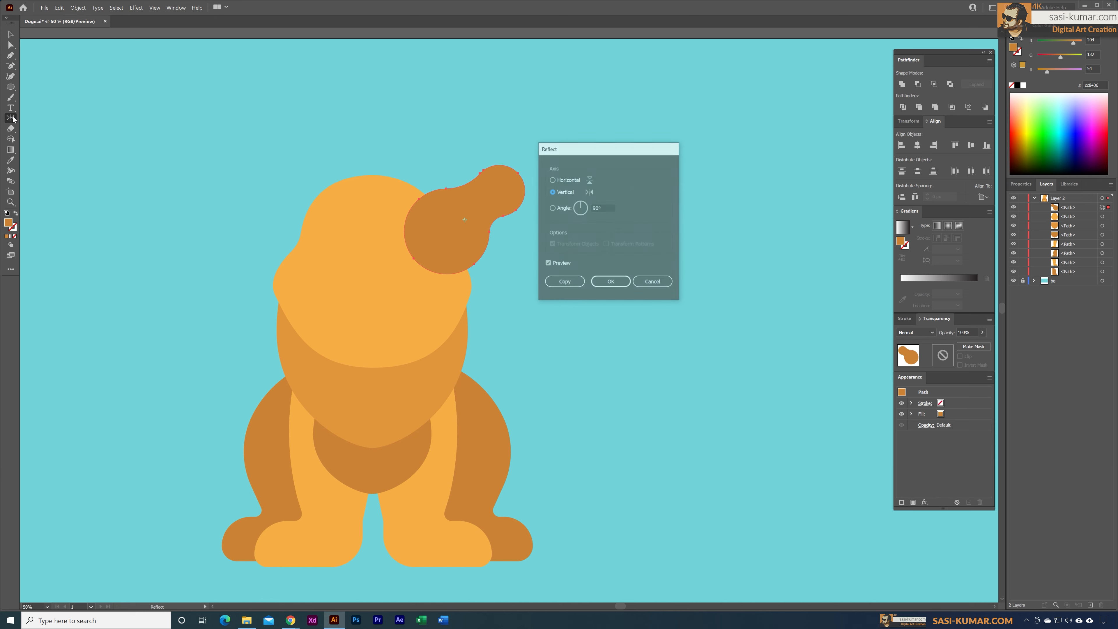
left_click(565, 284)
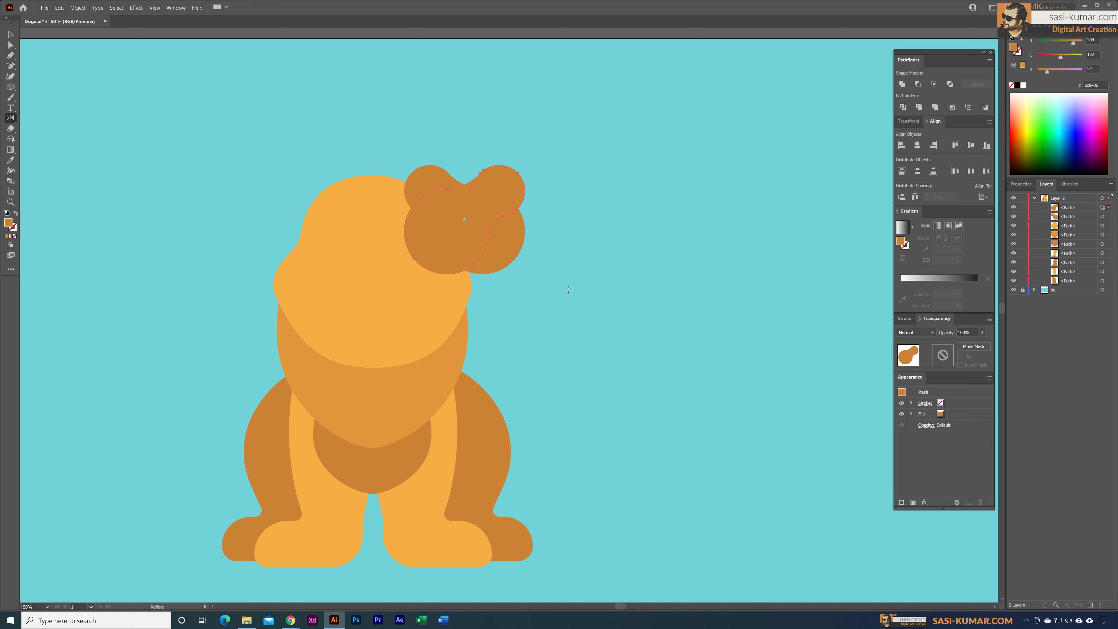
key("v")
left_click_drag(472, 217, 286, 208)
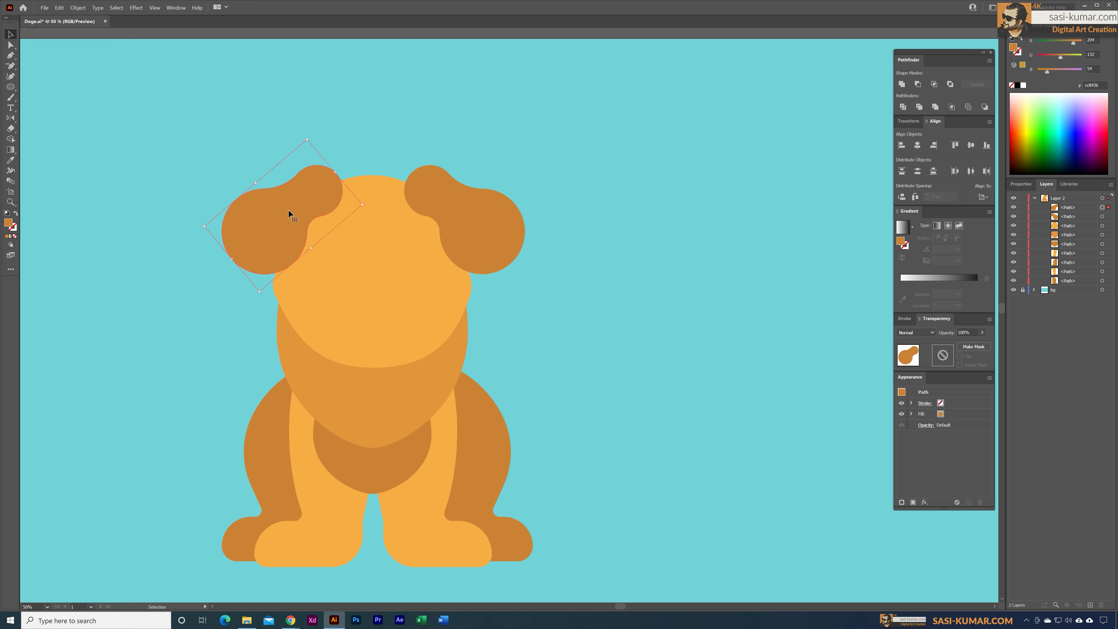
left_click(437, 206)
left_click(586, 323)
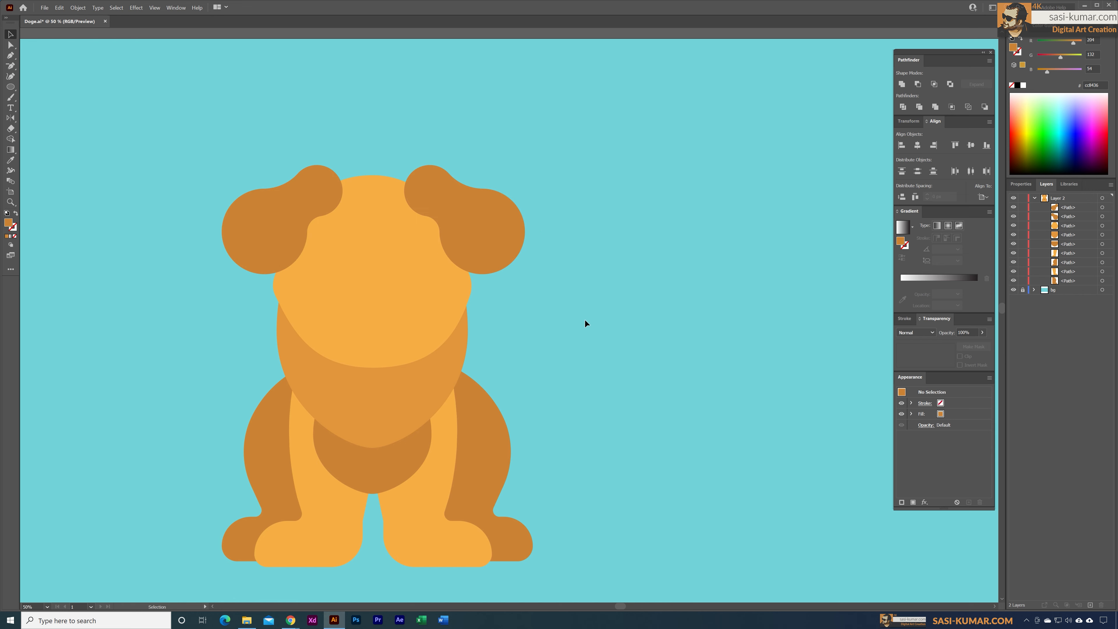
Step: Select both ears and align their top edges
left_click_drag(301, 195, 300, 199)
left_click(477, 220, "shift")
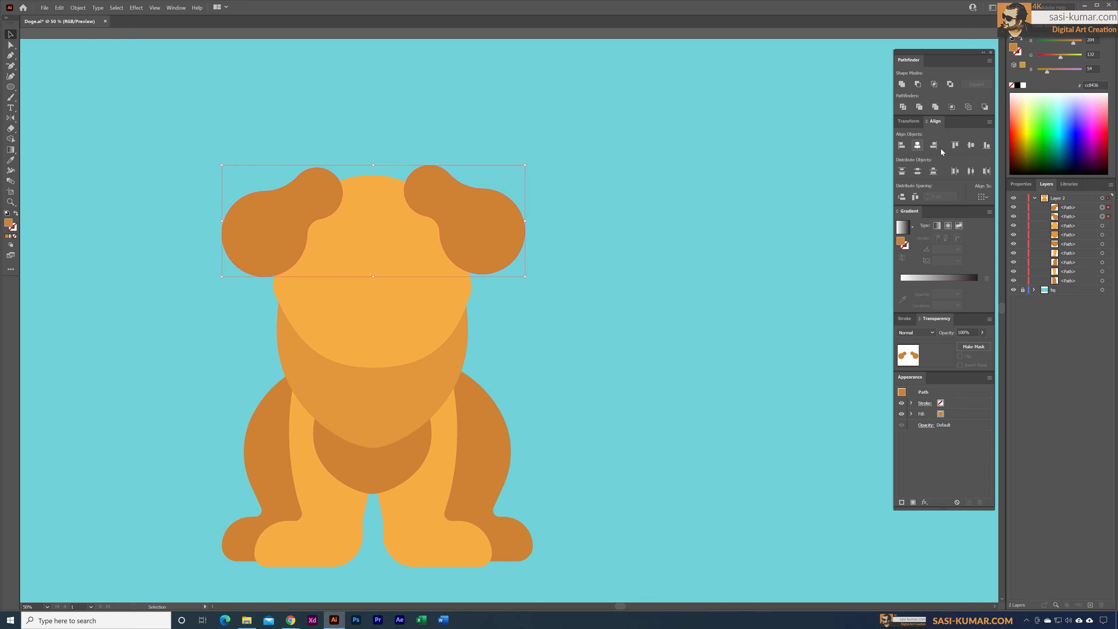
left_click(954, 146)
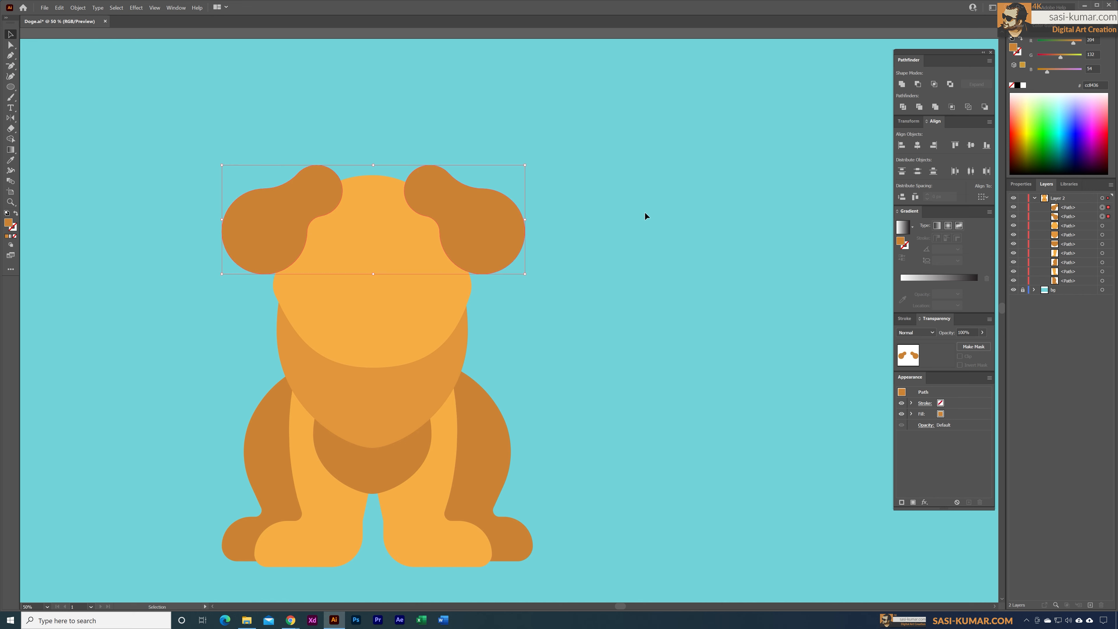
Step: Bring the light orange head shape to the front so it overlaps both ears
left_click(395, 313)
right_click(397, 306)
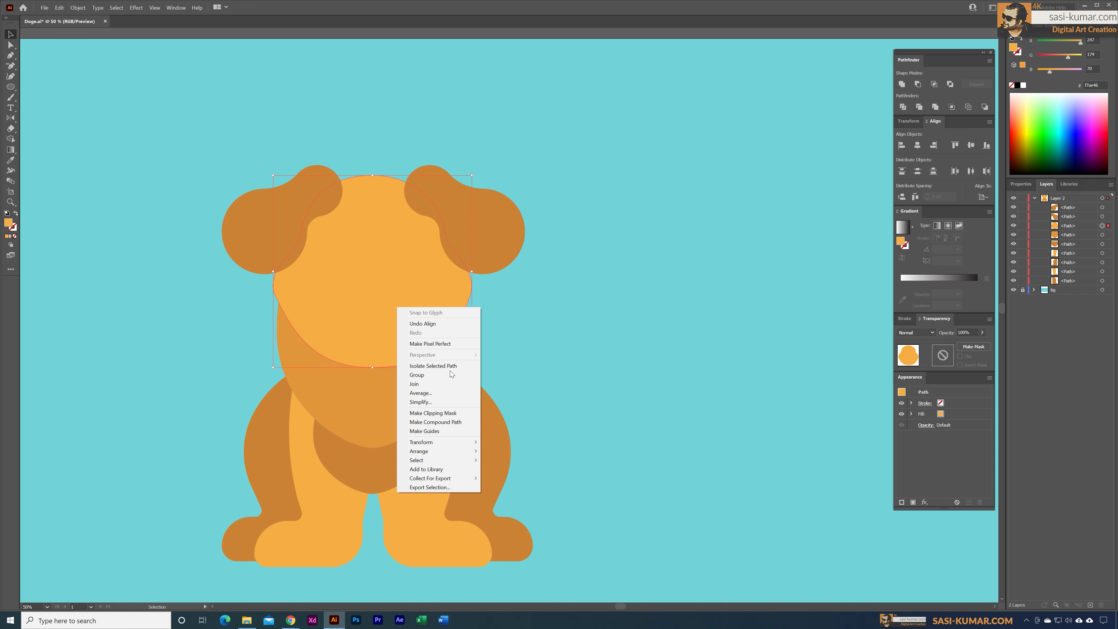
mouse_move(455, 456)
left_click(507, 451)
left_click(592, 343)
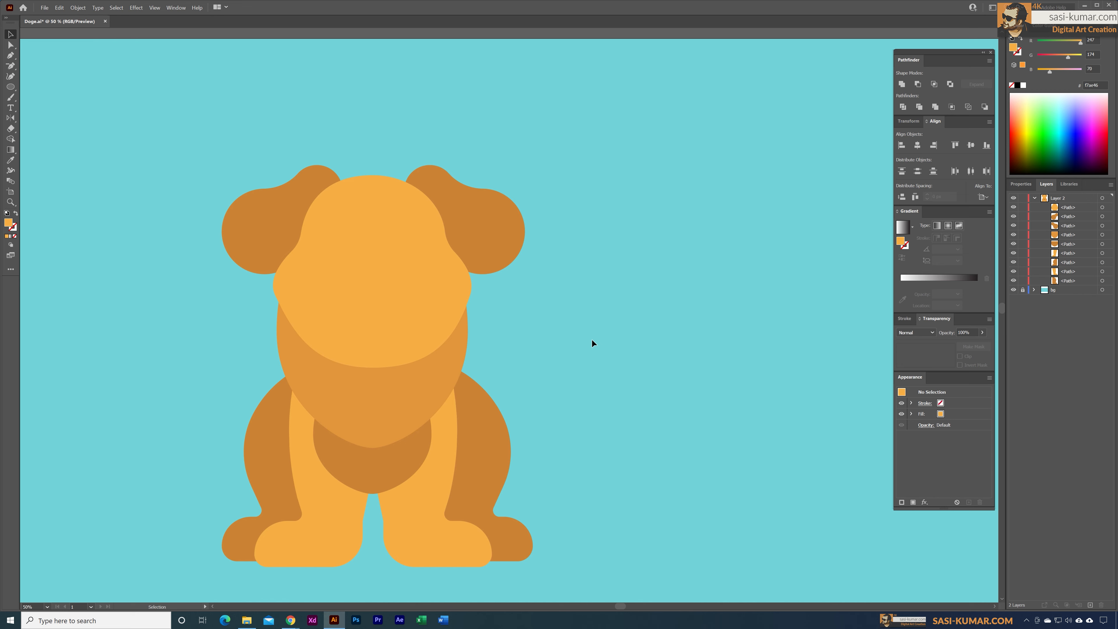
Step: Stretch both ears downward together so they hang to the lower part of the head
left_click(287, 232)
left_click(479, 235, "shift")
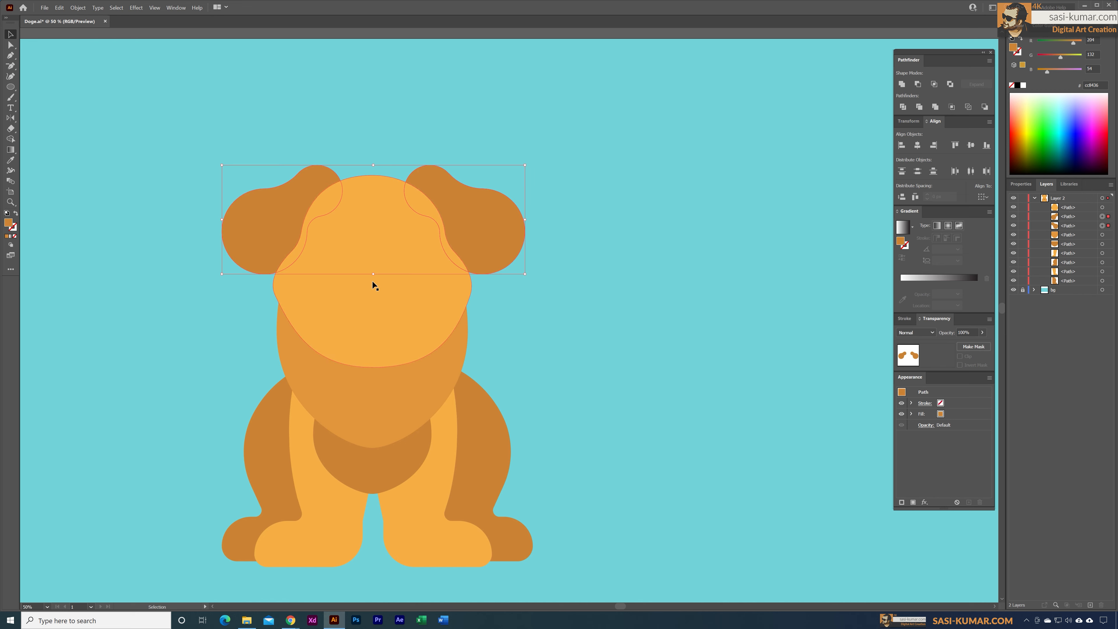
left_click_drag(378, 277, 381, 320)
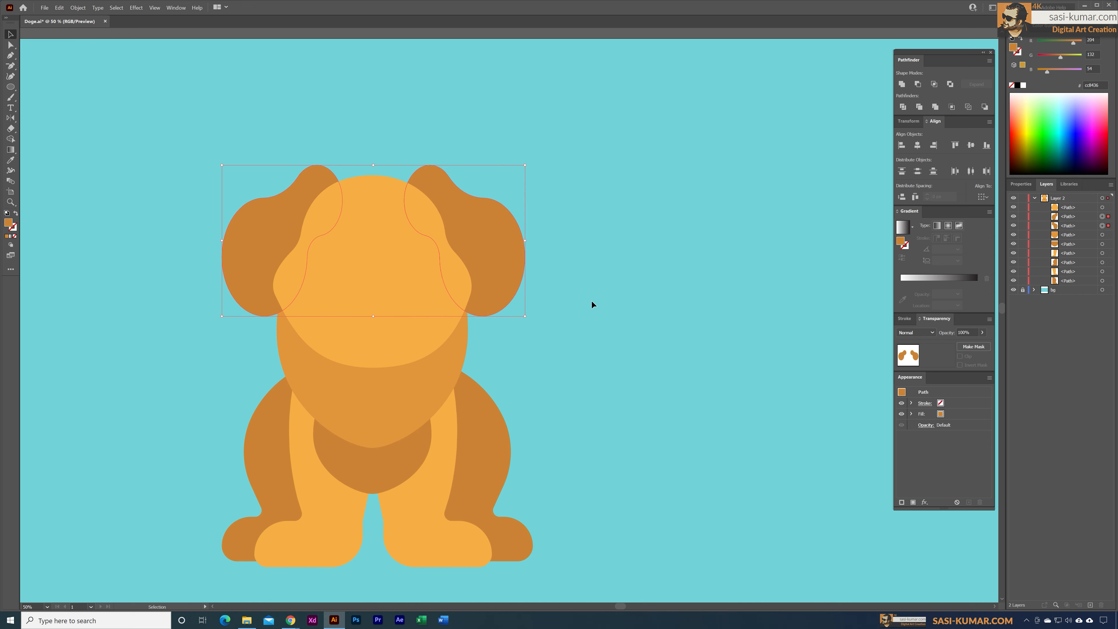
left_click(604, 284)
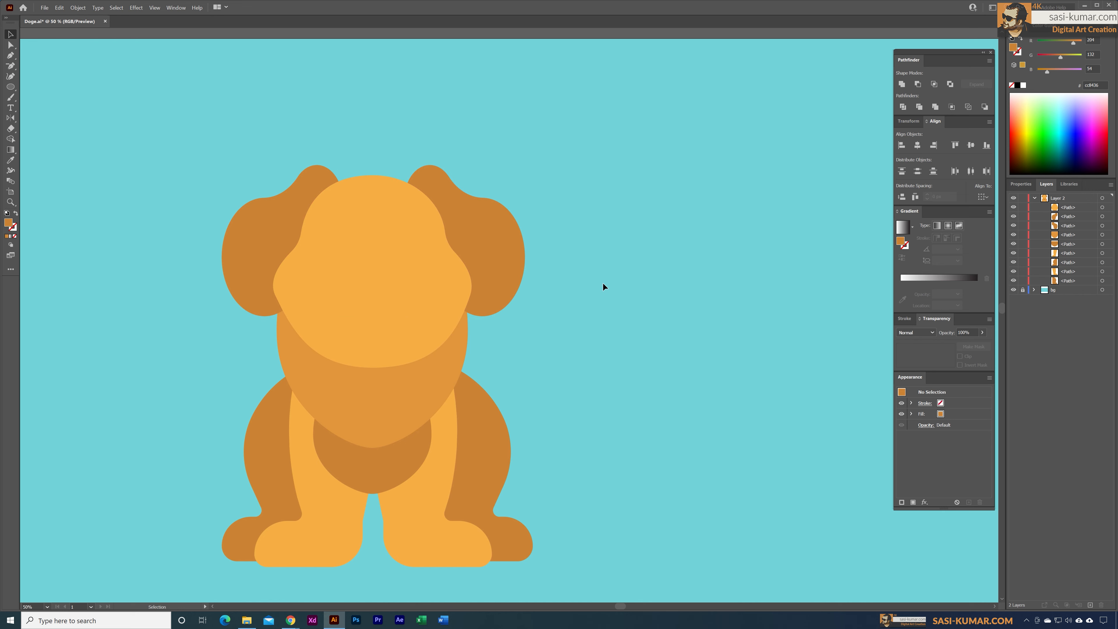
scroll(591, 288, "down", 1)
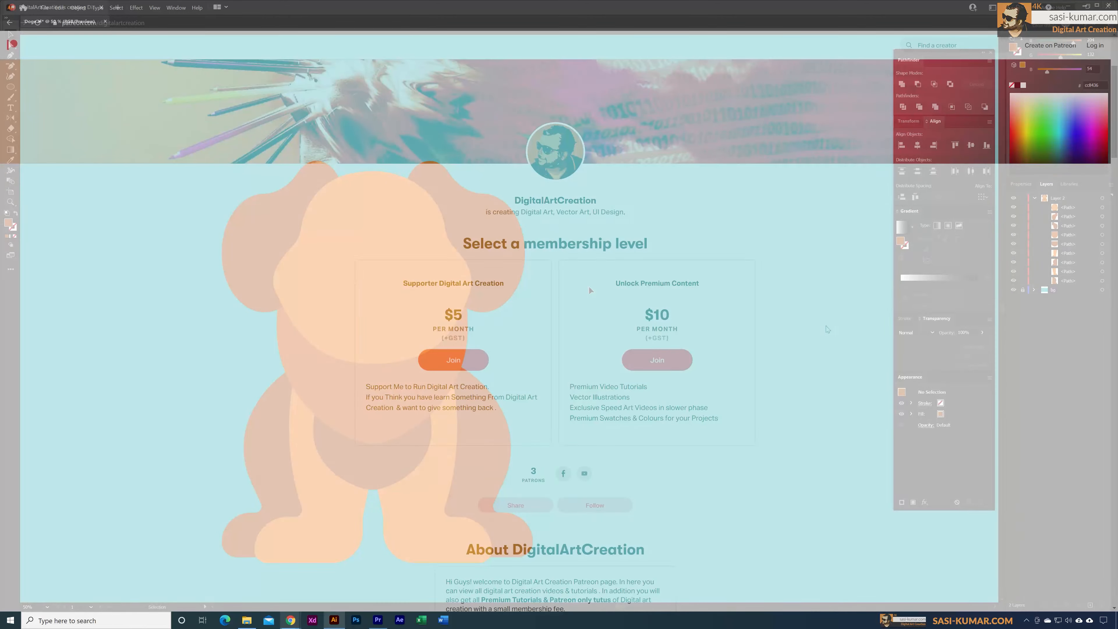
scroll(827, 330, "down", 5)
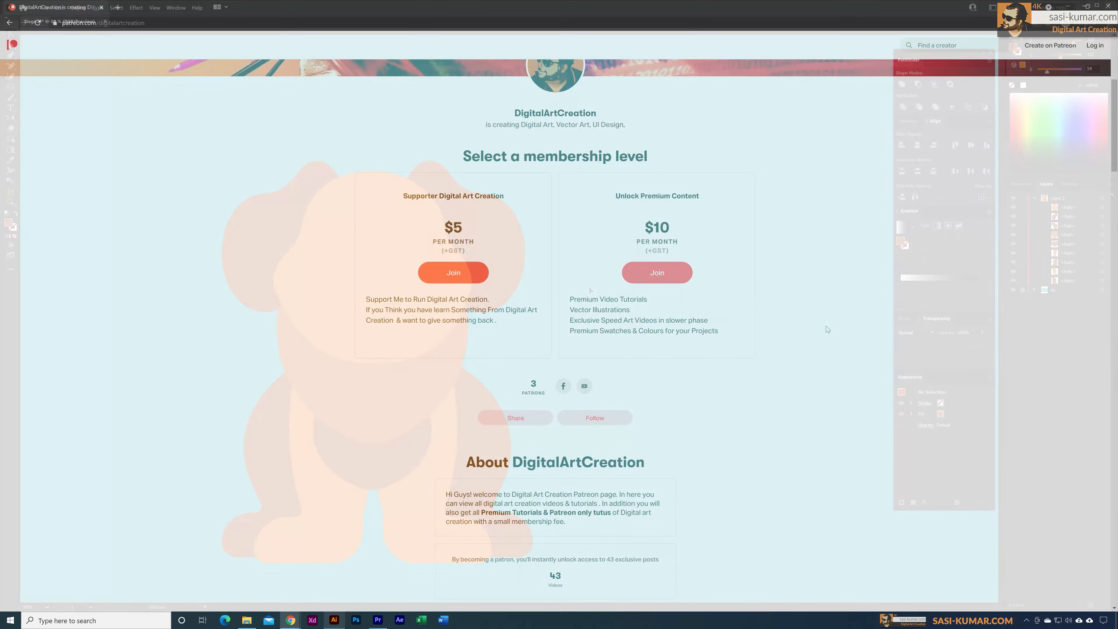
scroll(828, 329, "down", 3)
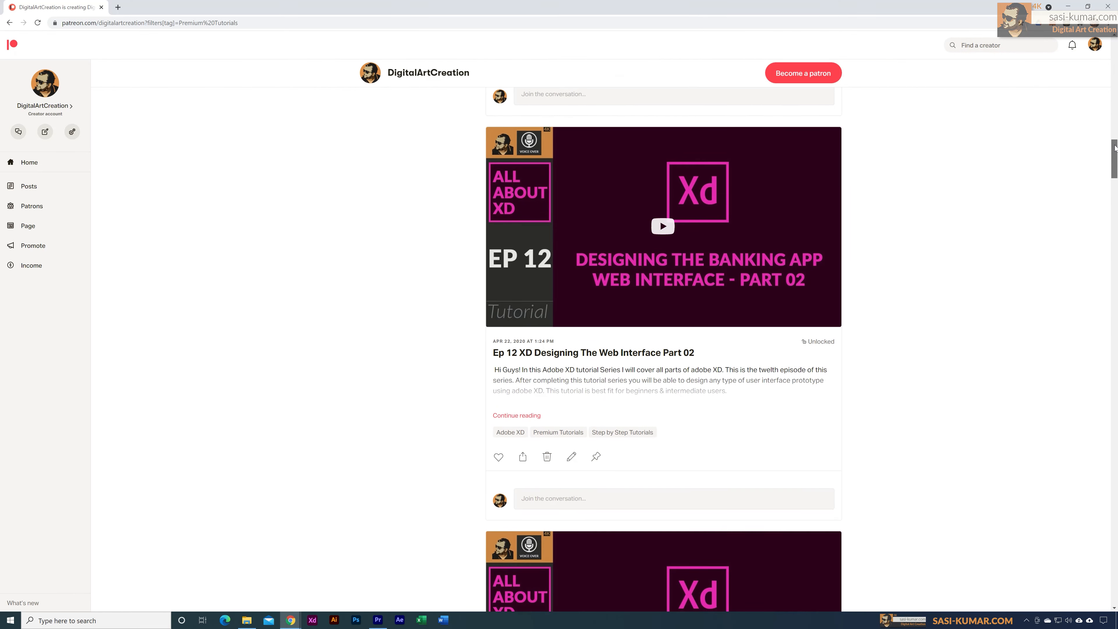
scroll(1114, 152, "down", 2)
left_click_drag(1114, 152, 1116, 240)
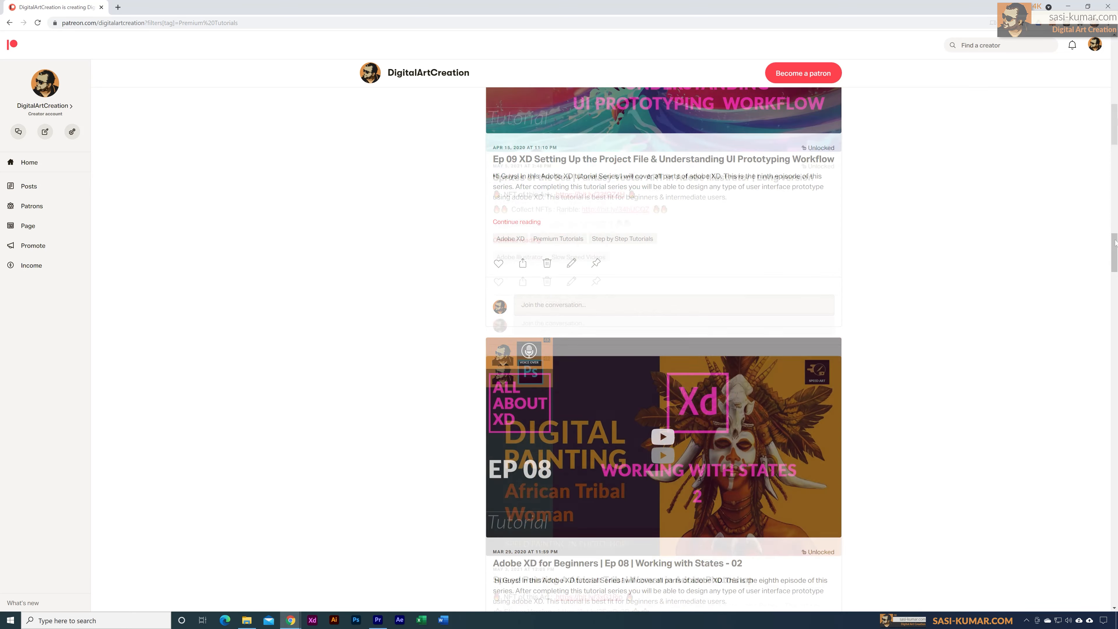